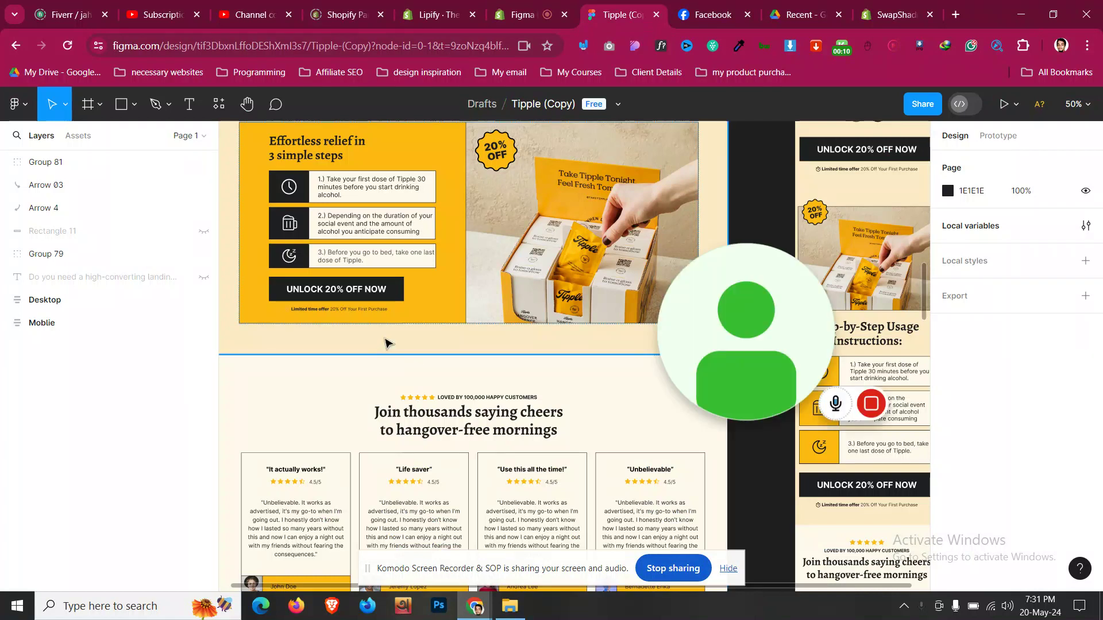
# - Compare the "Effortless relief in 3 simple steps" section of the Figma design with its column in the PageFly editor
pyautogui.scroll(3, 387, 342)
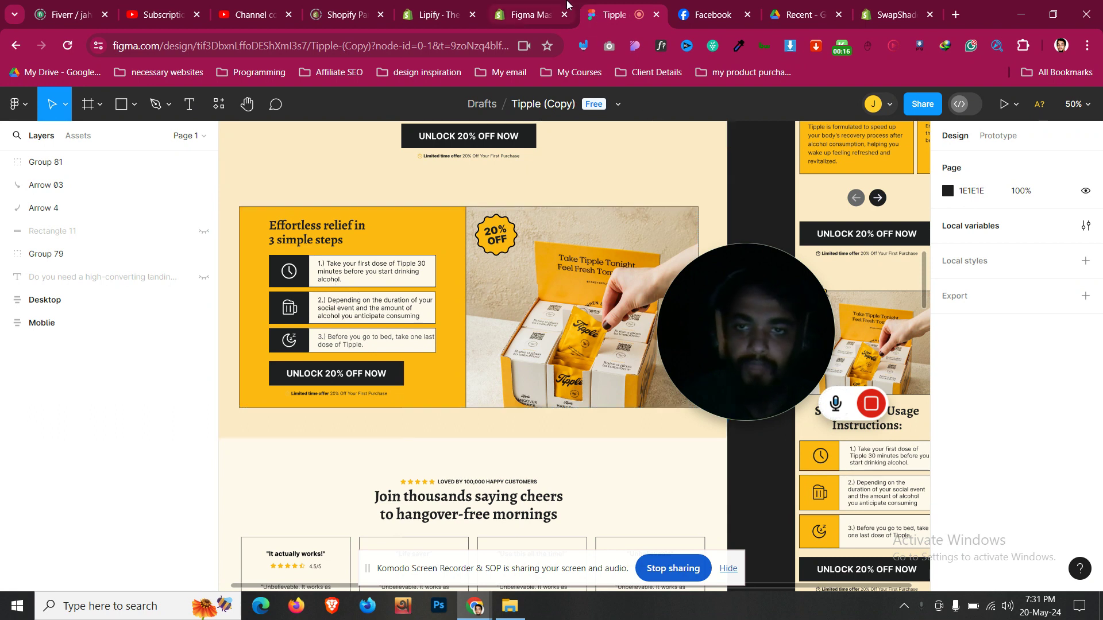
pyautogui.moveTo(568, 3)
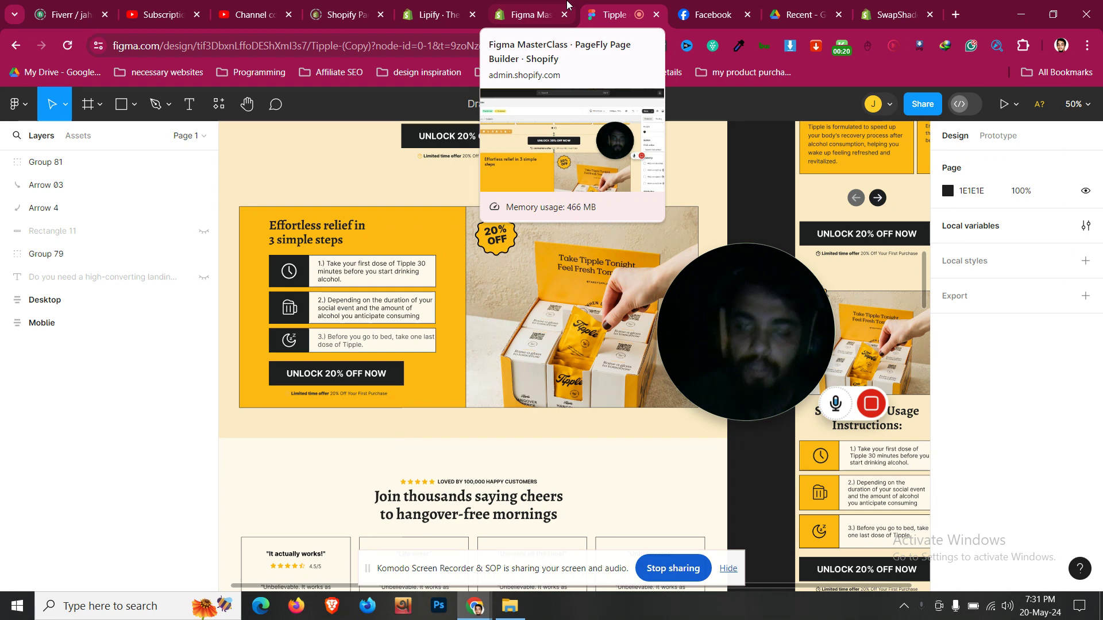
pyautogui.click(567, 3)
pyautogui.scroll(-2, 295, 512)
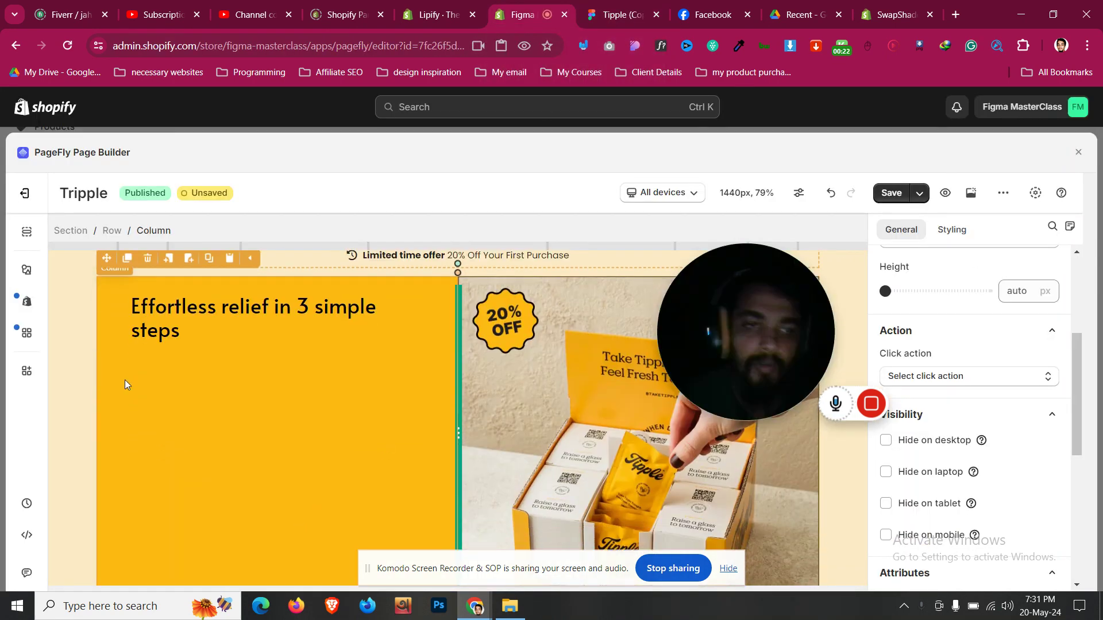
pyautogui.click(595, 7)
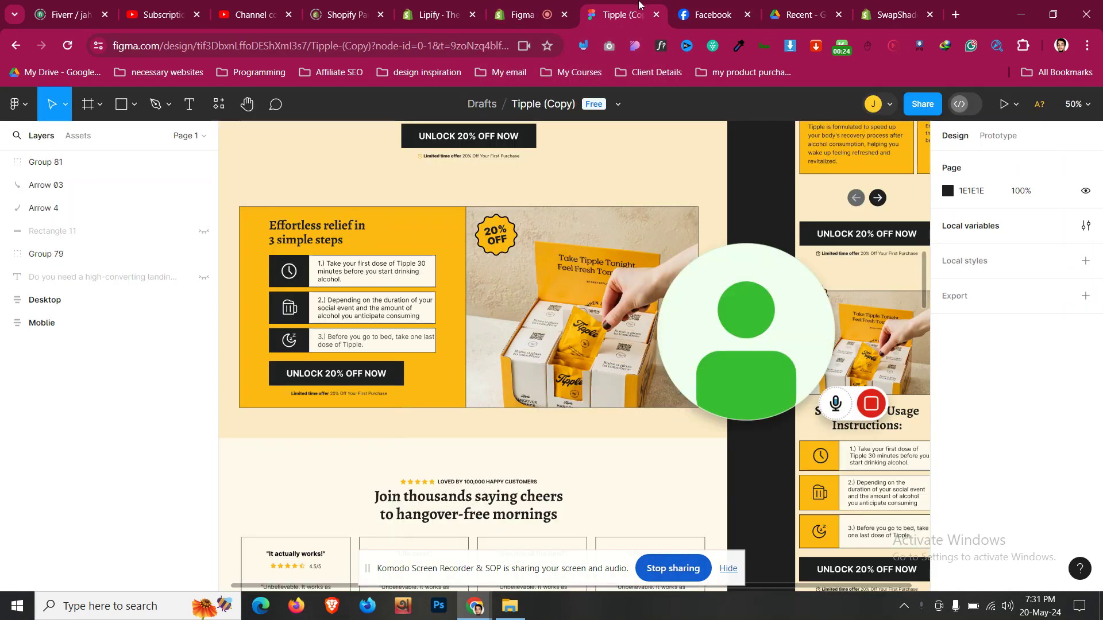
pyautogui.click(565, 5)
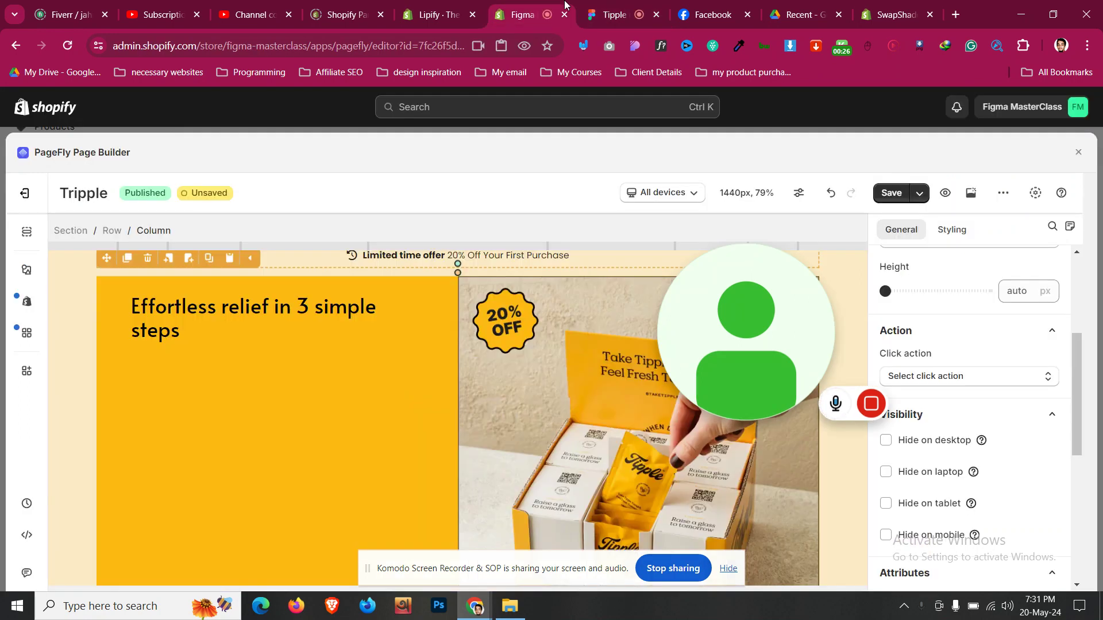
pyautogui.scroll(-1, 387, 326)
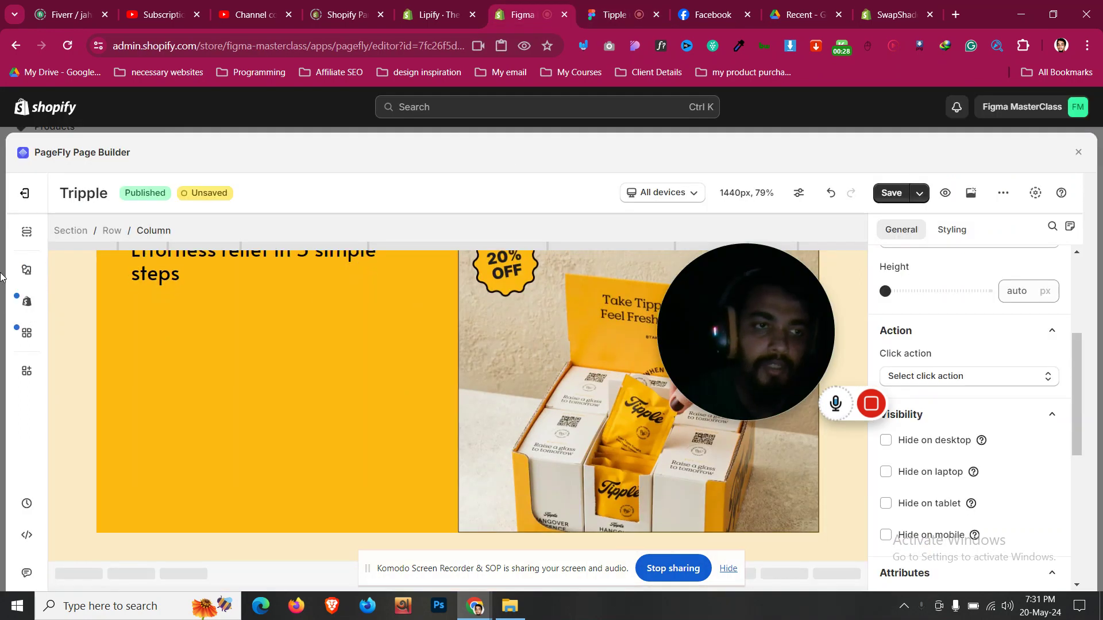
# - Add a Block layout element under the "Effortless relief in 3 simple steps" heading in the yellow column
pyautogui.click(26, 270)
pyautogui.scroll(5, 165, 299)
pyautogui.scroll(2, 150, 322)
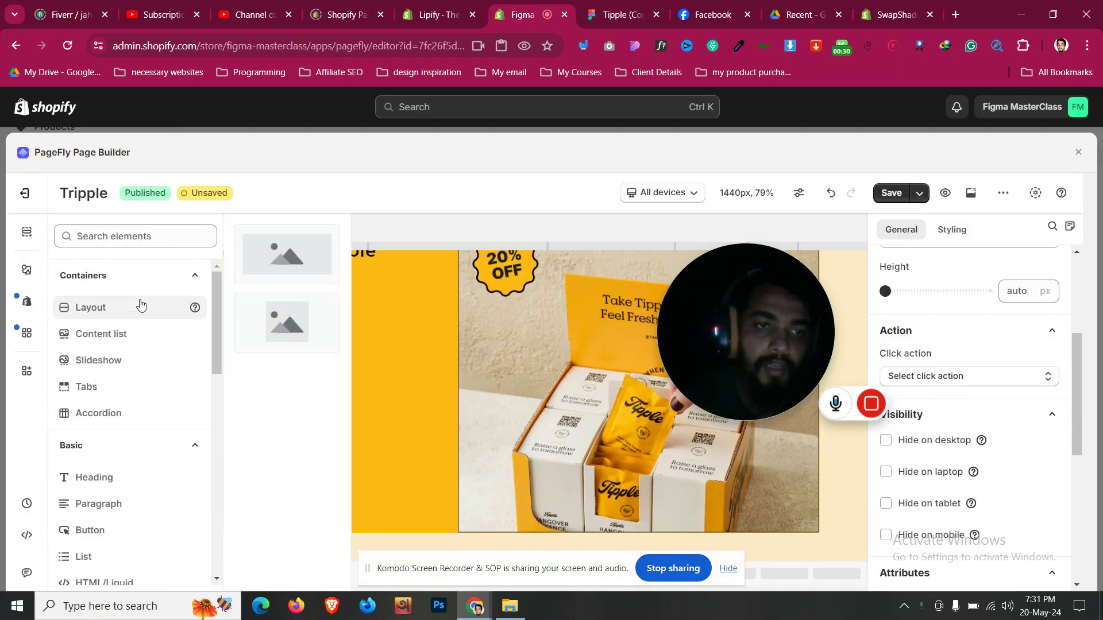
pyautogui.scroll(-1, 135, 315)
pyautogui.scroll(-2, 255, 476)
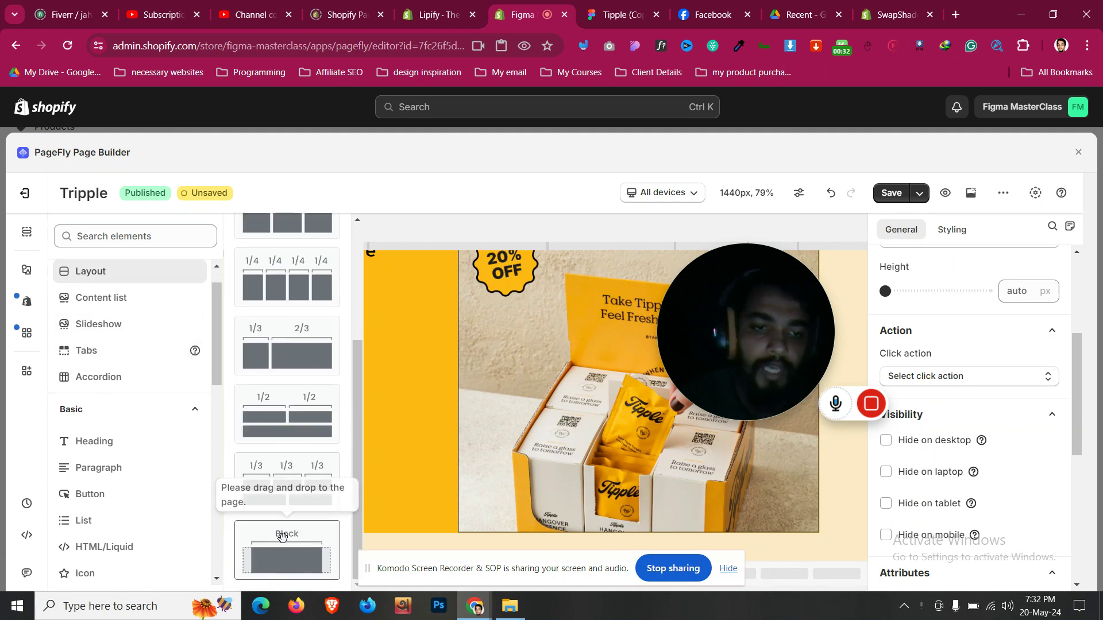
pyautogui.moveTo(287, 551); pyautogui.dragTo(326, 313)
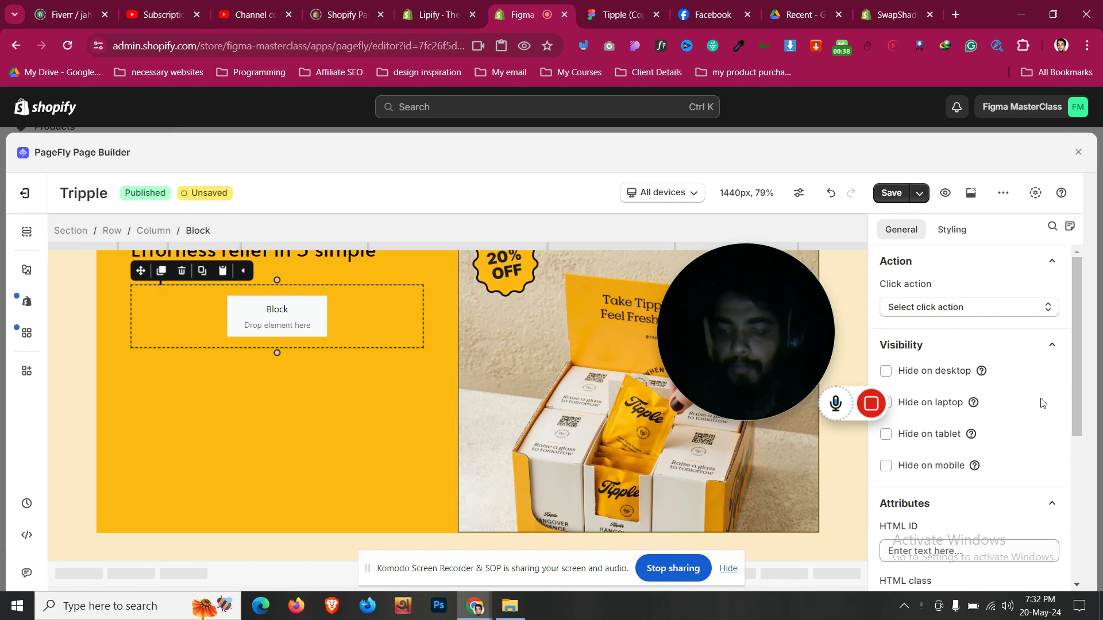
# - Set the new block's top and bottom padding to 10 px each
pyautogui.click(952, 231)
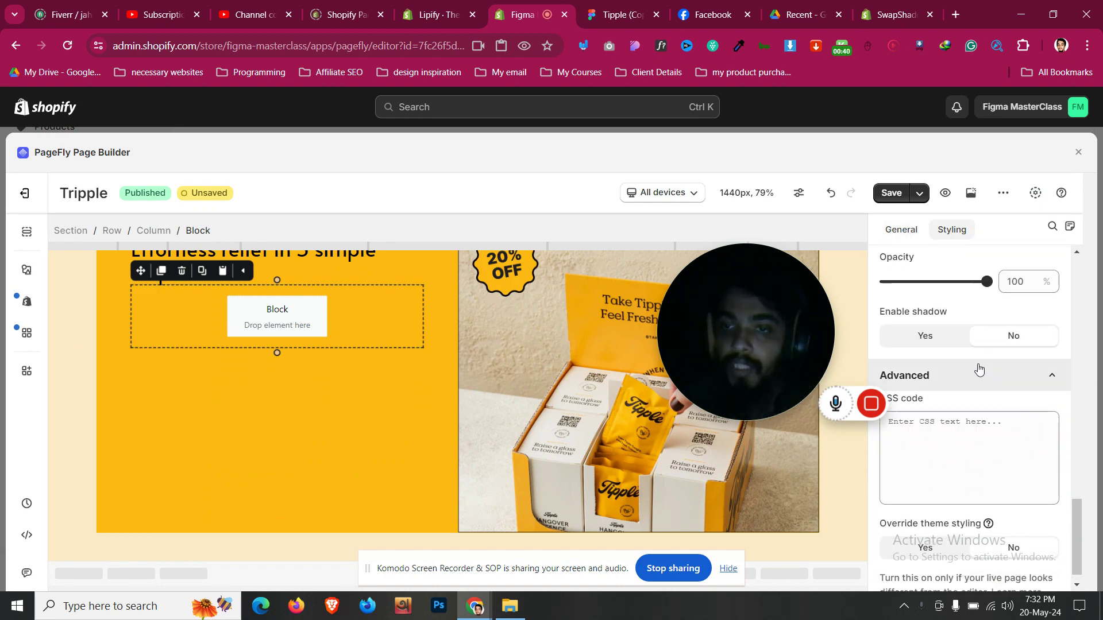
pyautogui.scroll(10, 977, 367)
pyautogui.scroll(1, 976, 391)
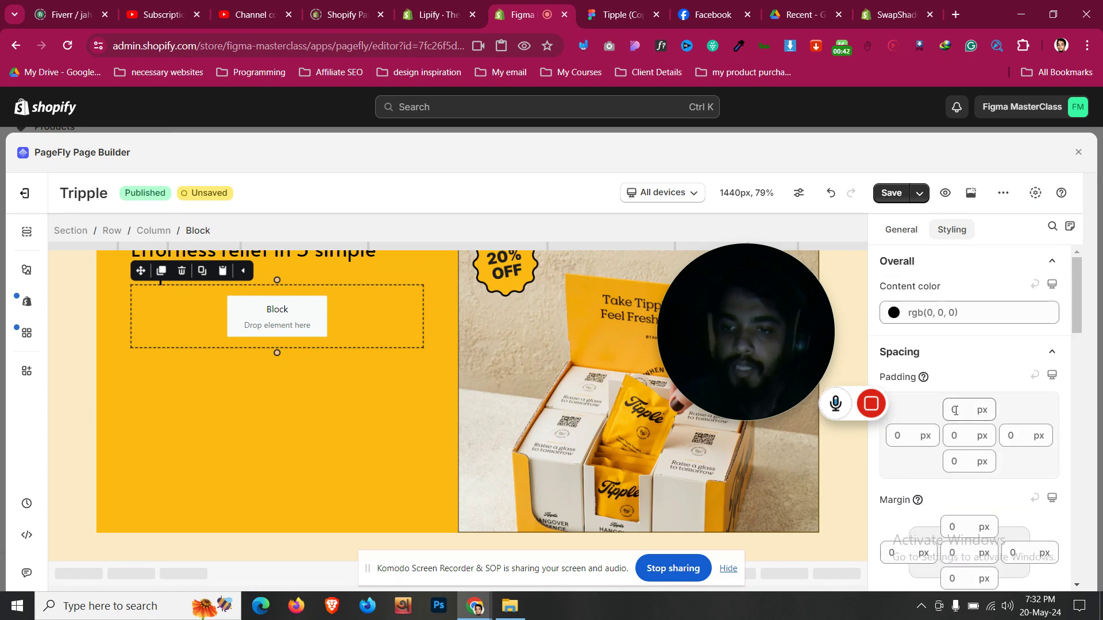
pyautogui.click(954, 411)
pyautogui.write('10')
pyautogui.click(960, 461)
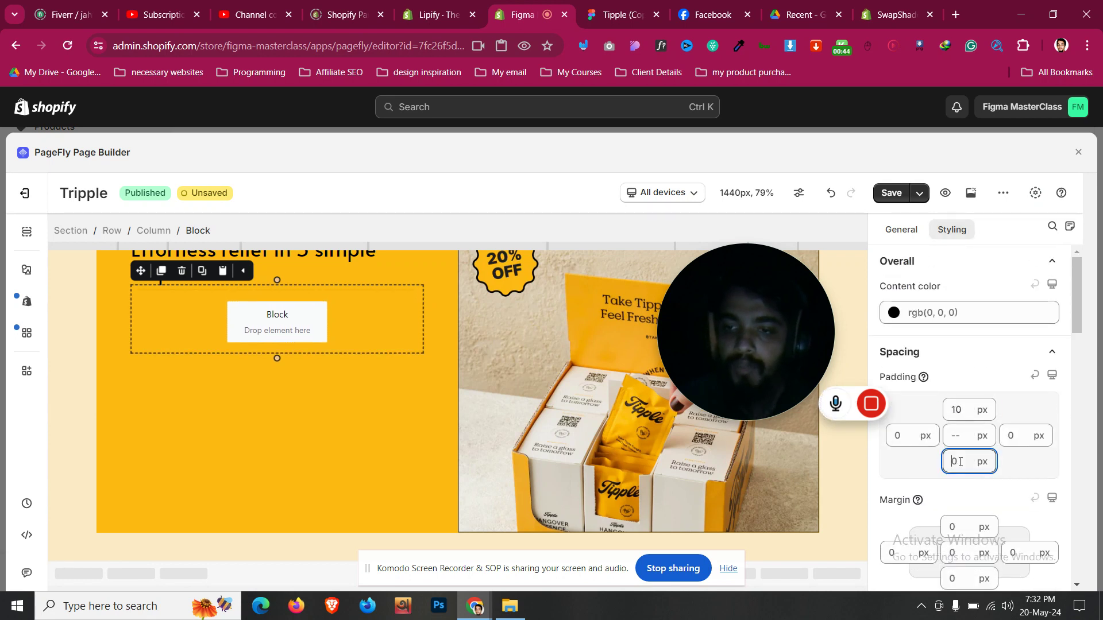
pyautogui.write('10')
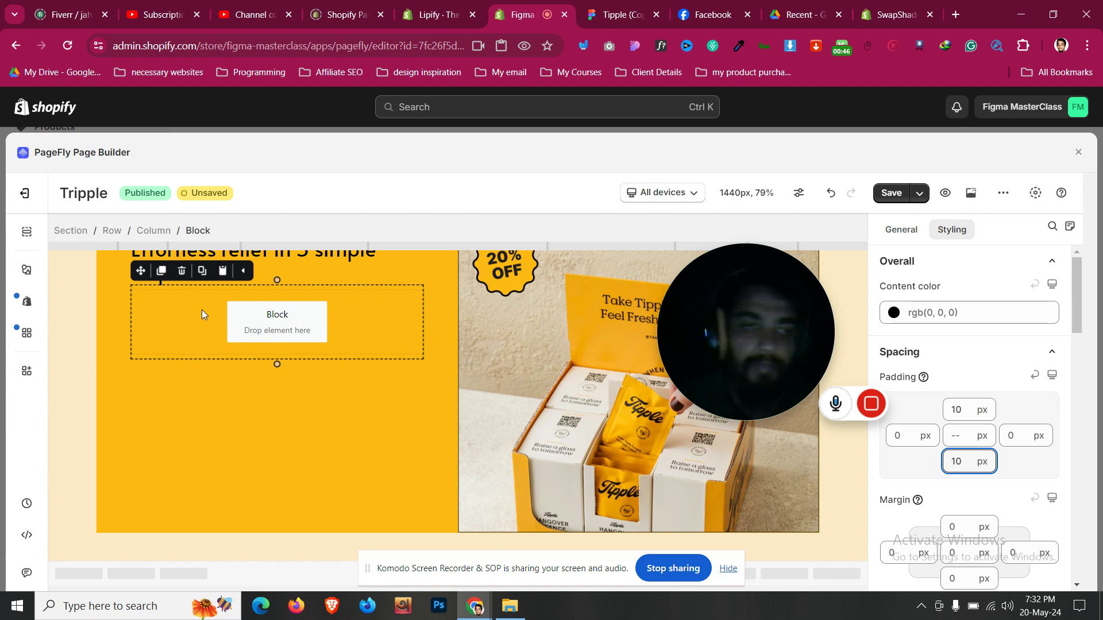
# - Nest another Block inside the padded block, duplicate it within that block, and select the parent block
pyautogui.click(27, 270)
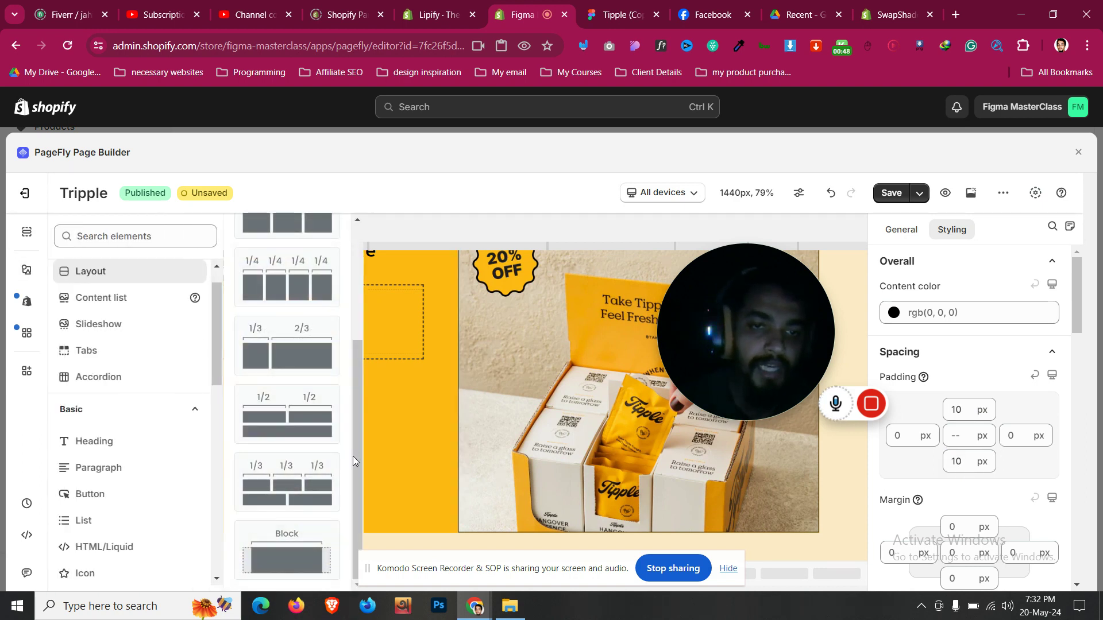
pyautogui.moveTo(287, 549); pyautogui.dragTo(341, 299)
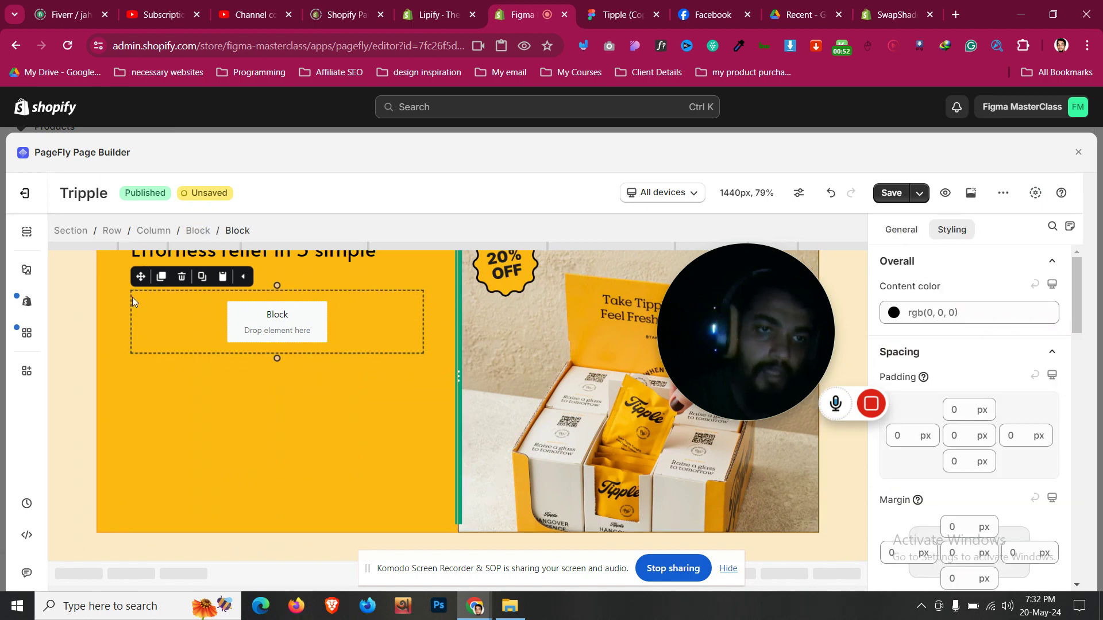
pyautogui.click(161, 280)
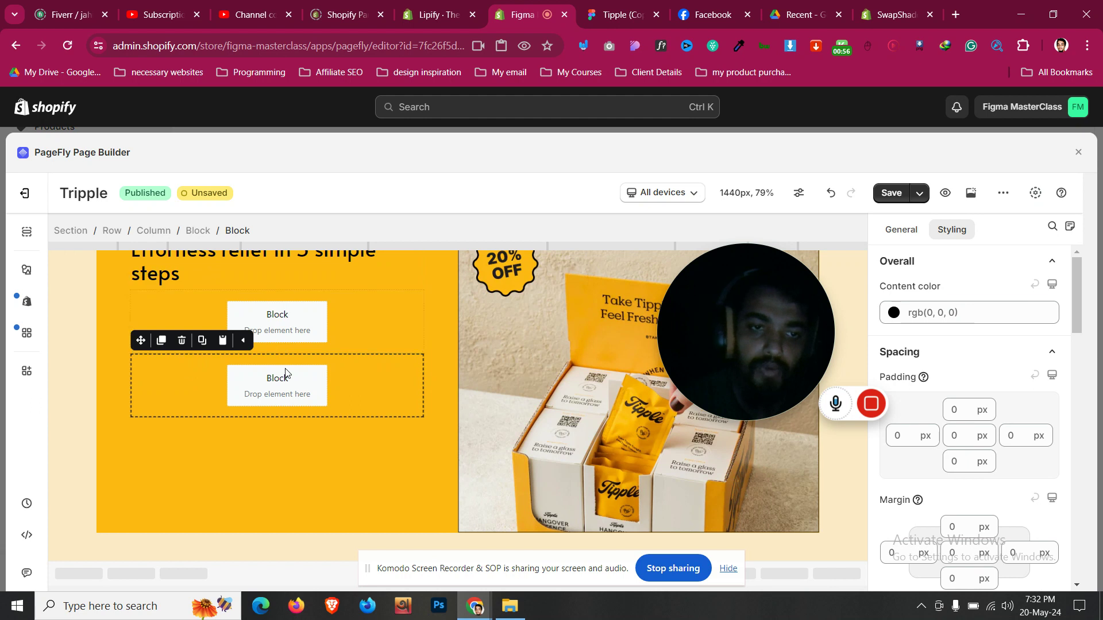
pyautogui.click(204, 231)
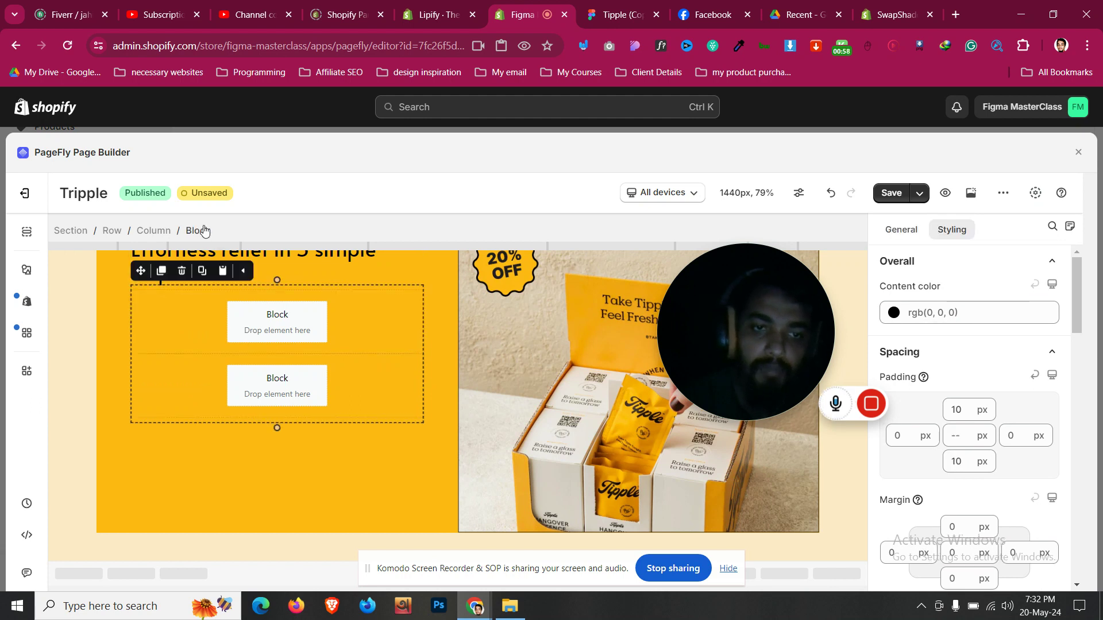
# - Insert an Image element into the first nested block and assign it the carbon_time picture
pyautogui.click(298, 323)
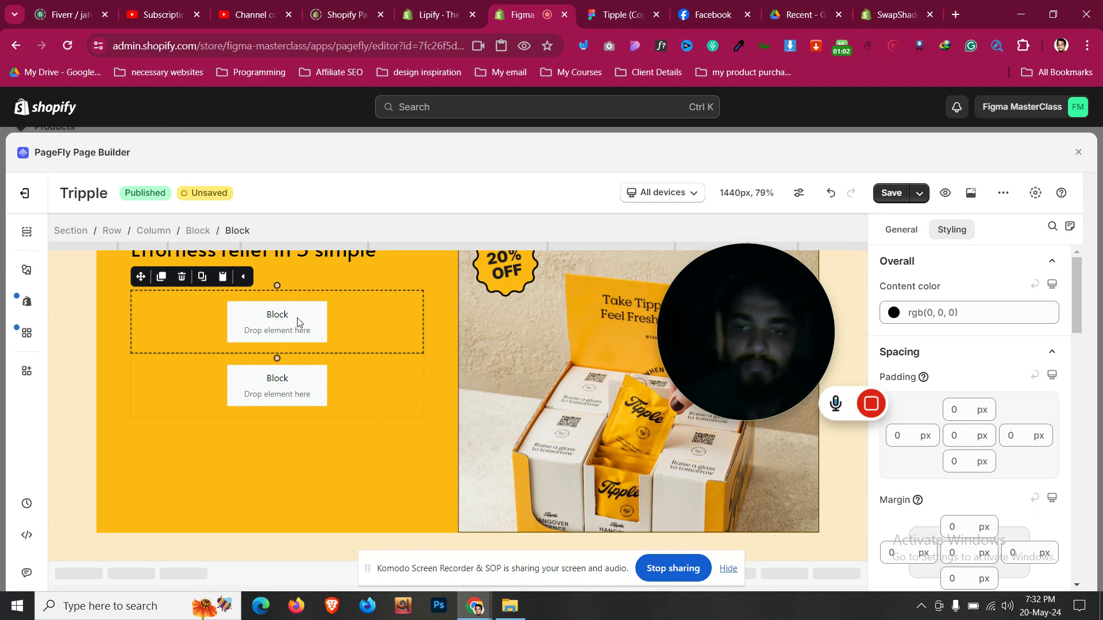
pyautogui.click(27, 271)
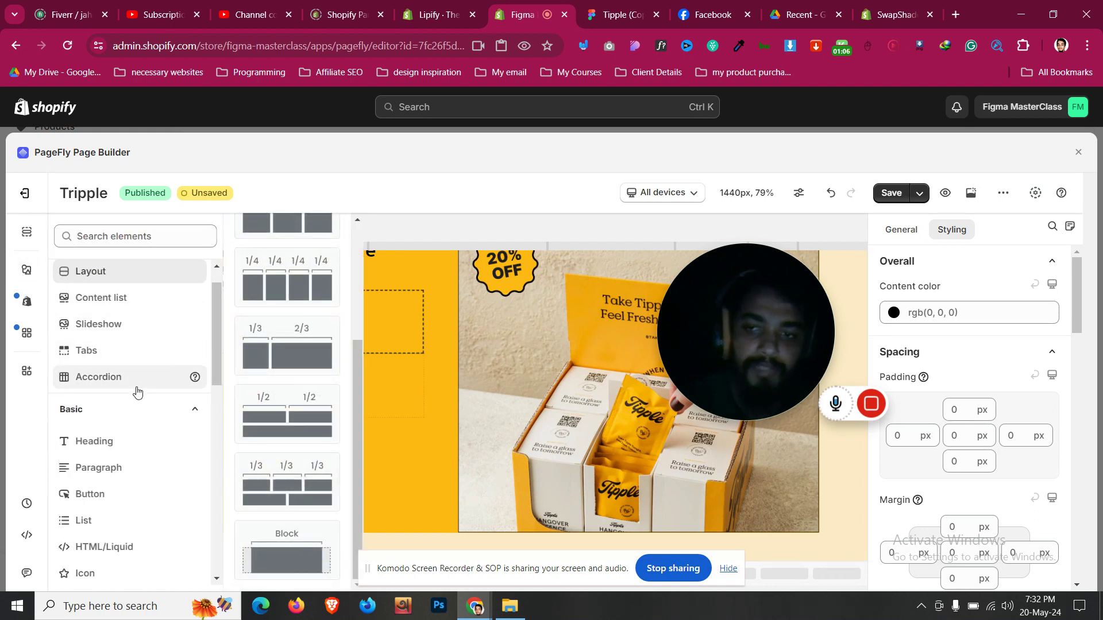
pyautogui.scroll(-3, 136, 392)
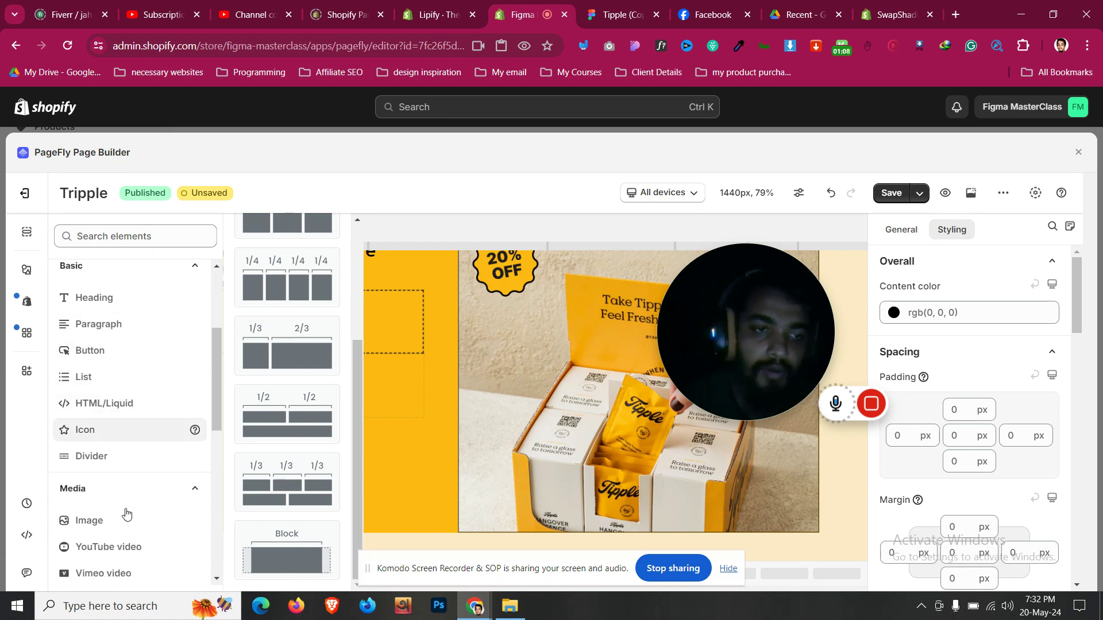
pyautogui.moveTo(123, 510)
pyautogui.scroll(-4, 134, 472)
pyautogui.moveTo(291, 253); pyautogui.dragTo(303, 330)
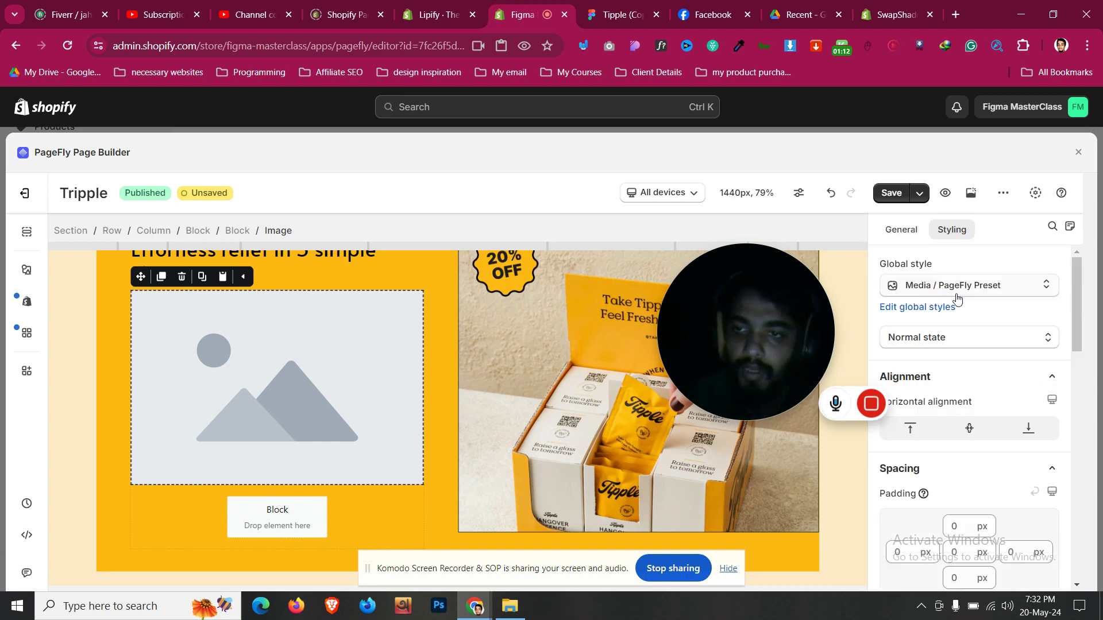
pyautogui.click(901, 230)
pyautogui.click(947, 311)
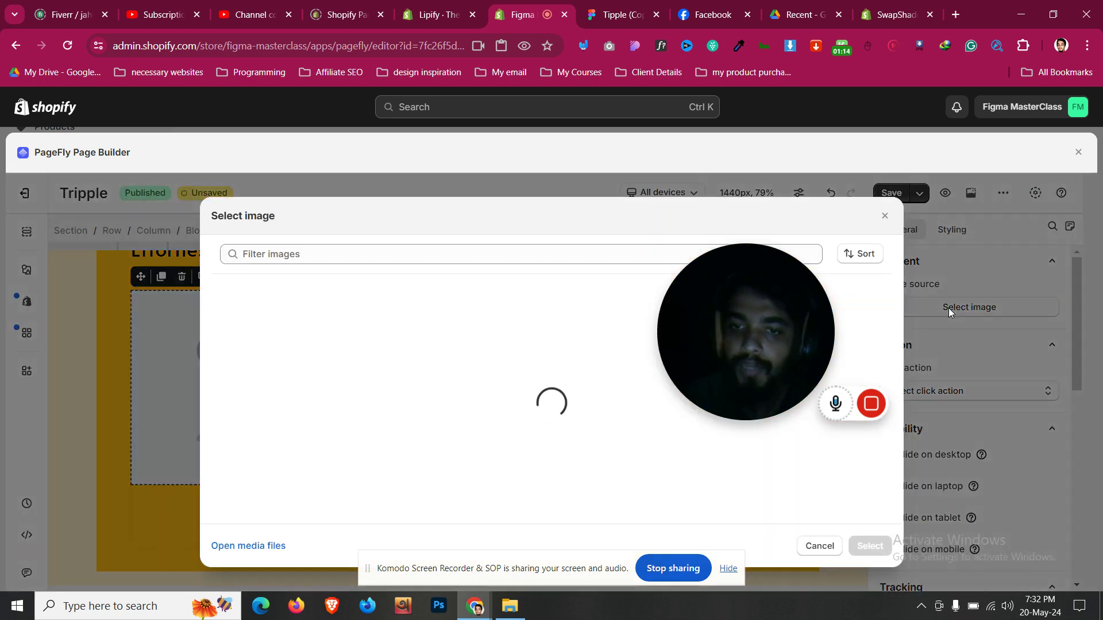
pyautogui.click(403, 359)
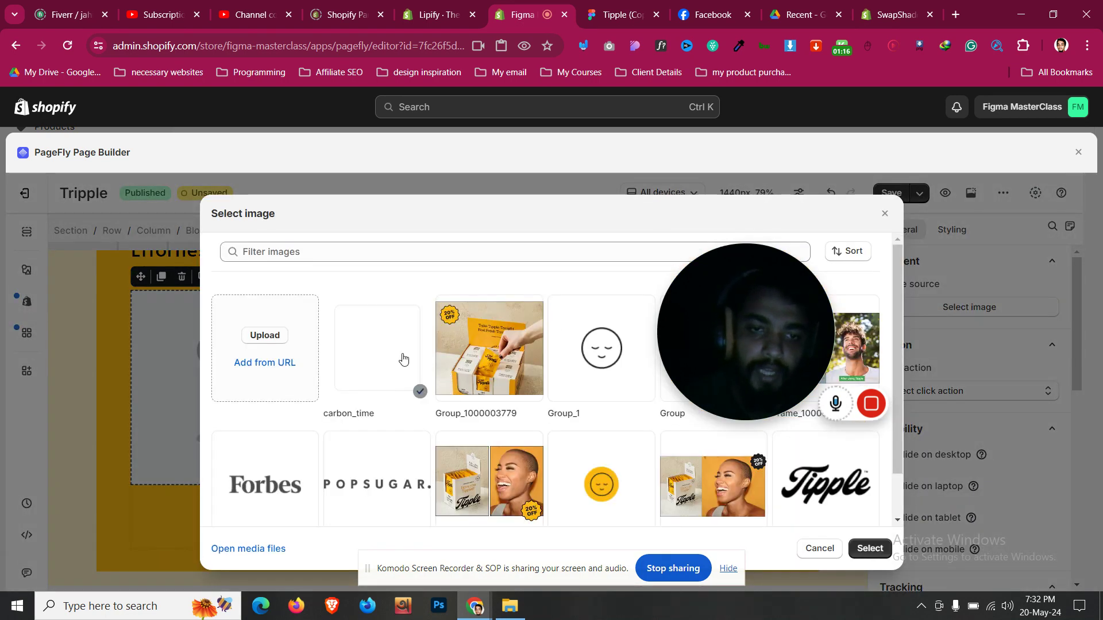
pyautogui.click(870, 548)
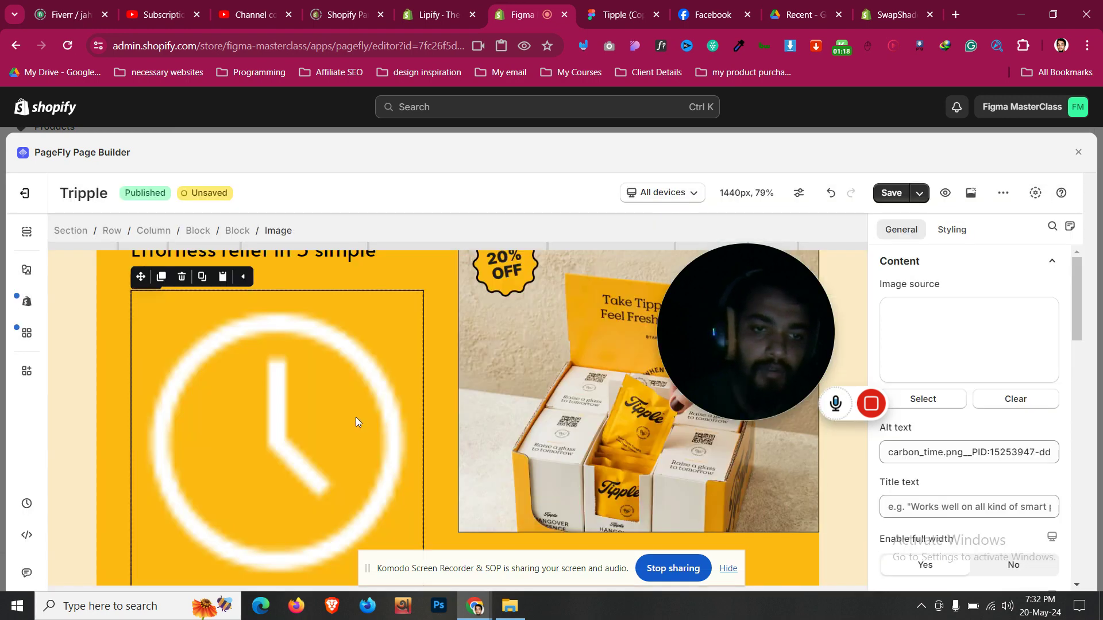
# - Switch to the Figma design and copy the fill colour 1F1F21 of the frame behind the clock icon
pyautogui.hotkey('ctrl', 'Tab')
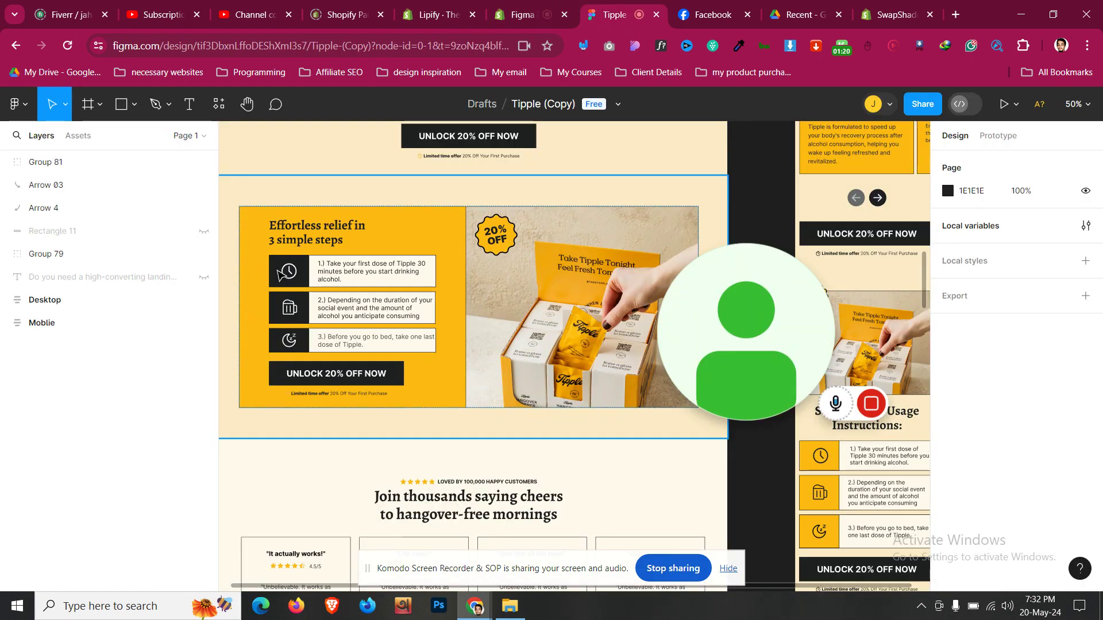
pyautogui.click(265, 277)
pyautogui.doubleClick(276, 276)
pyautogui.doubleClick(281, 275)
pyautogui.doubleClick(285, 273)
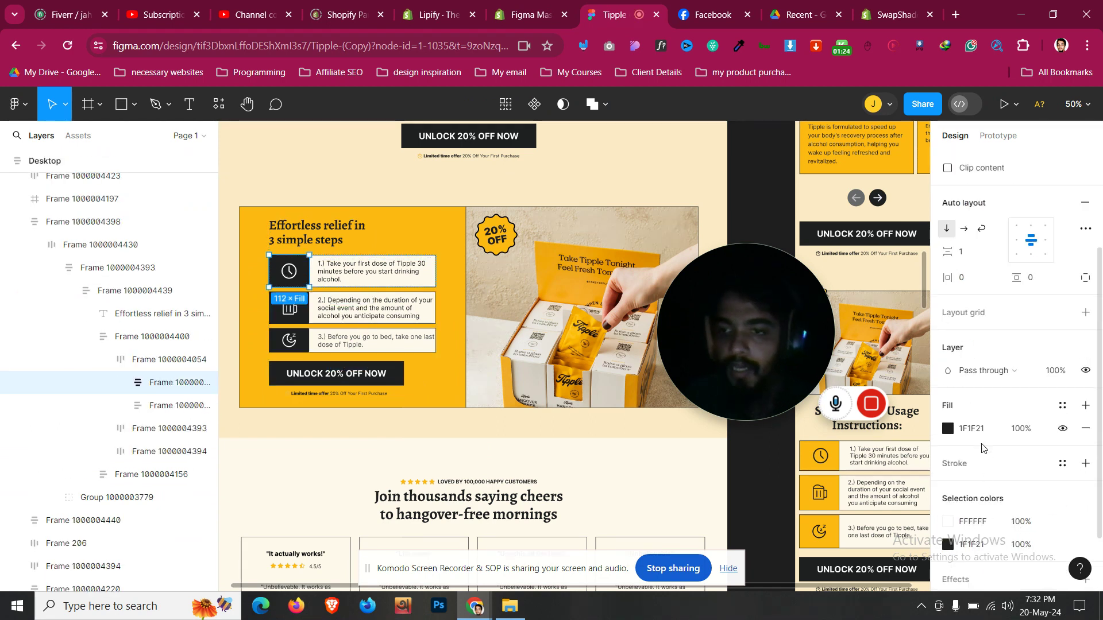
pyautogui.click(983, 435)
# - Return to the PageFly editor and disable full width for the clock image
pyautogui.hotkey('ctrl', 'shift', 'Tab')
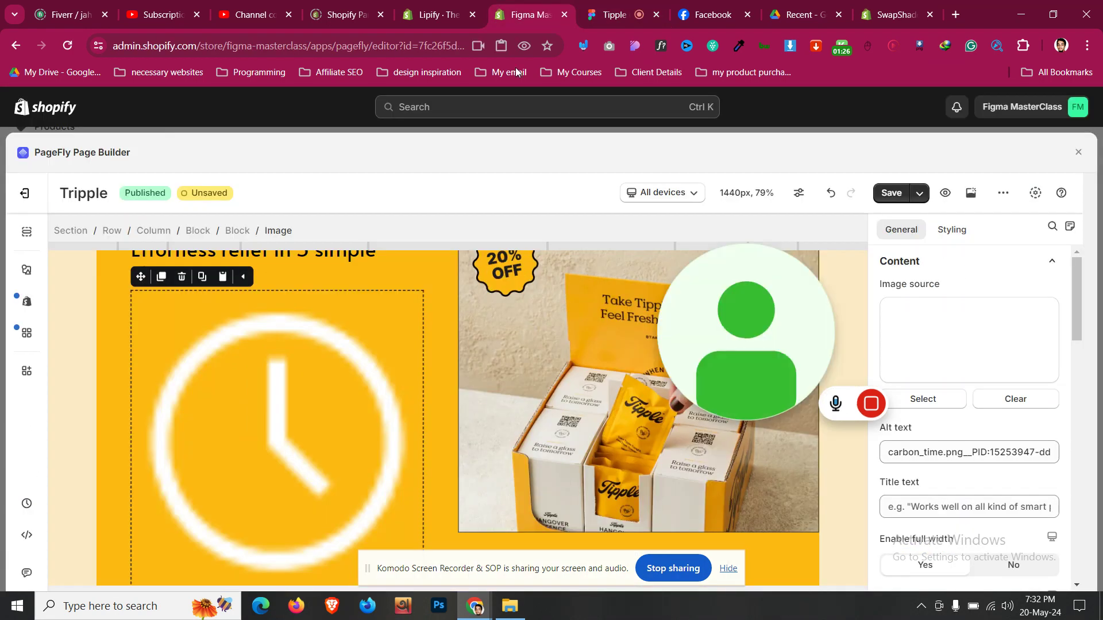
pyautogui.scroll(-3, 1028, 425)
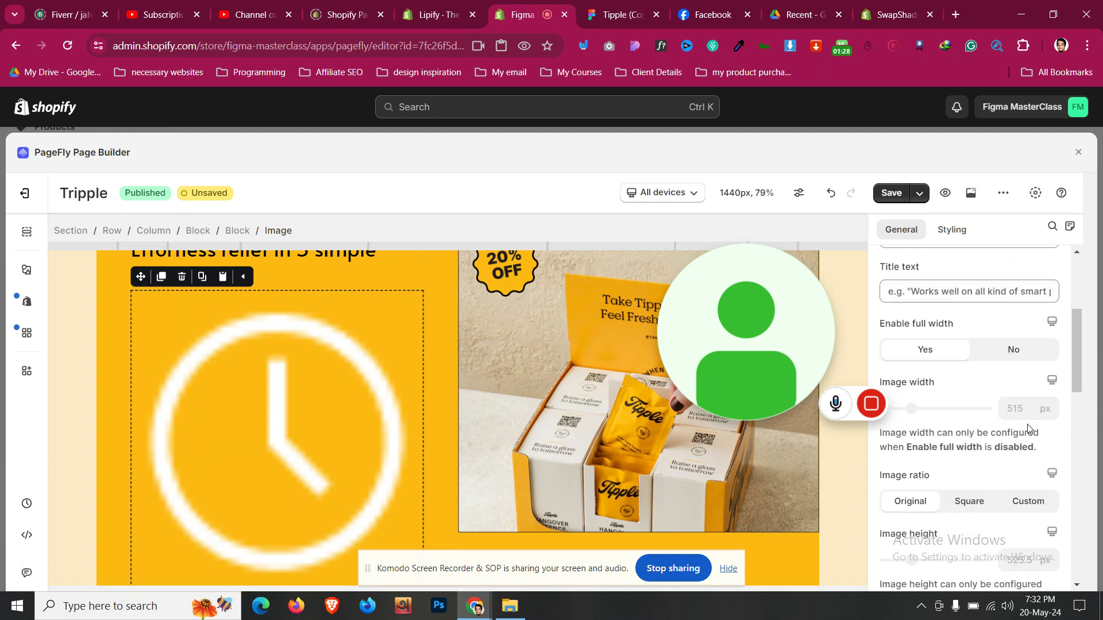
pyautogui.click(1015, 350)
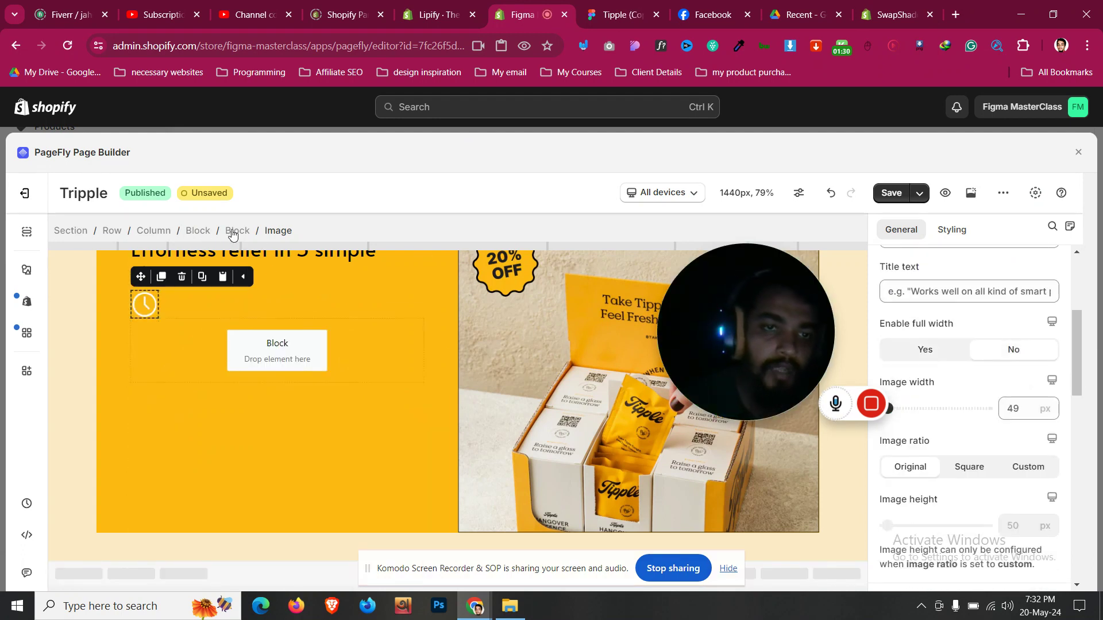
# - Set the background colour of the nested block holding the clock image to the copied 1F1F21, rgb(31, 31, 33)
pyautogui.click(233, 231)
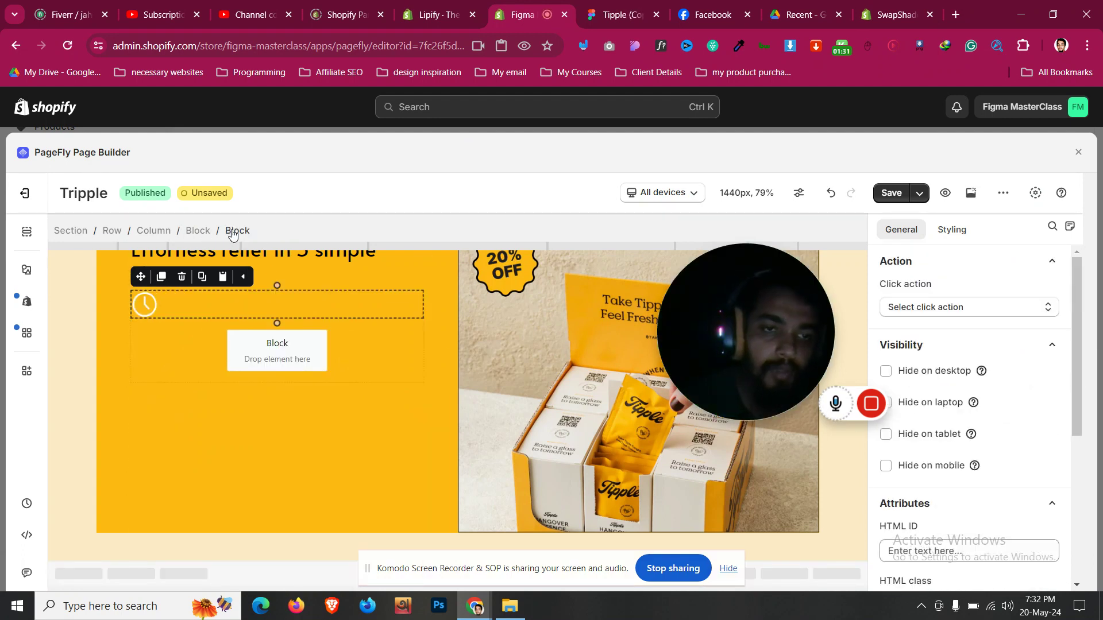
pyautogui.click(952, 230)
pyautogui.scroll(-3, 986, 335)
pyautogui.scroll(-8, 986, 335)
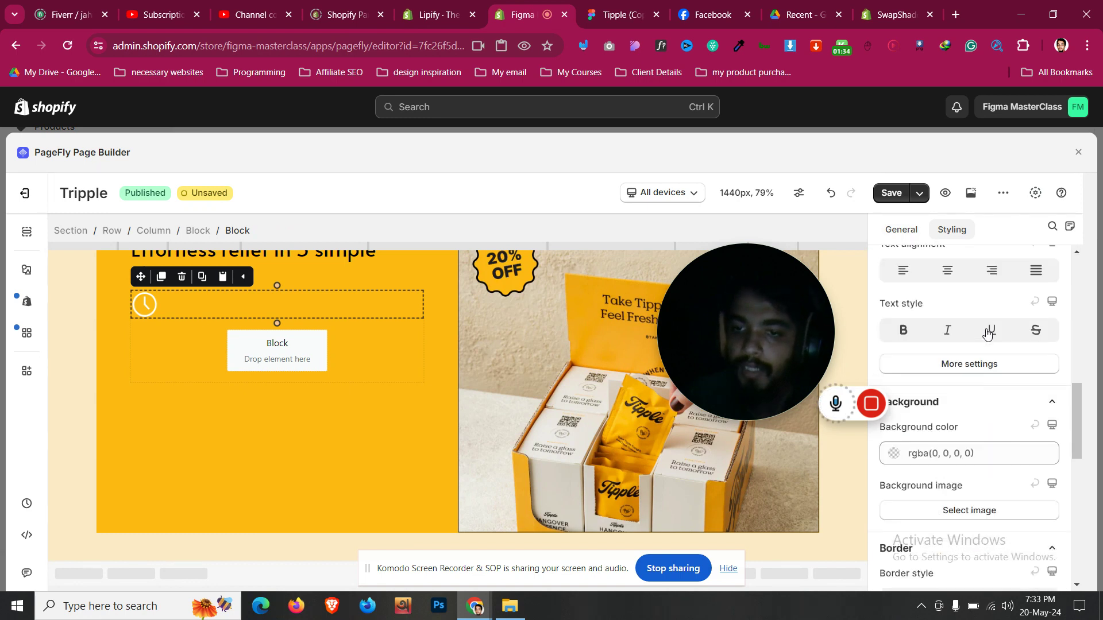
pyautogui.click(986, 381)
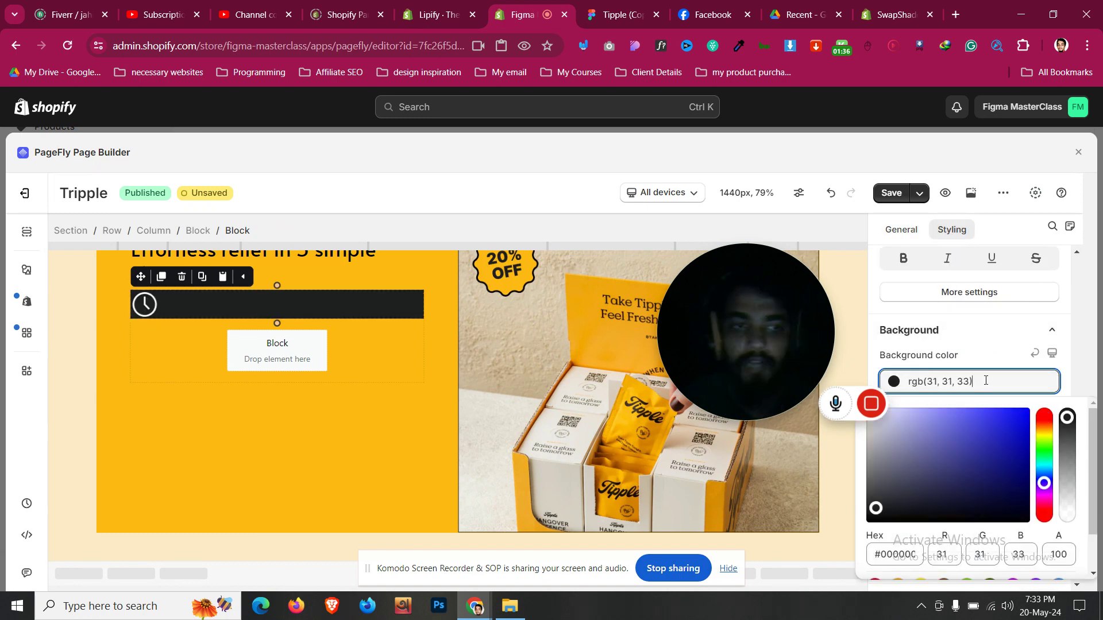
# - Switch to the Figma design and copy the first step's text, "1.) Take your first dose of Tipple 30 minutes before you start drinking alcohol."
pyautogui.click(592, 7)
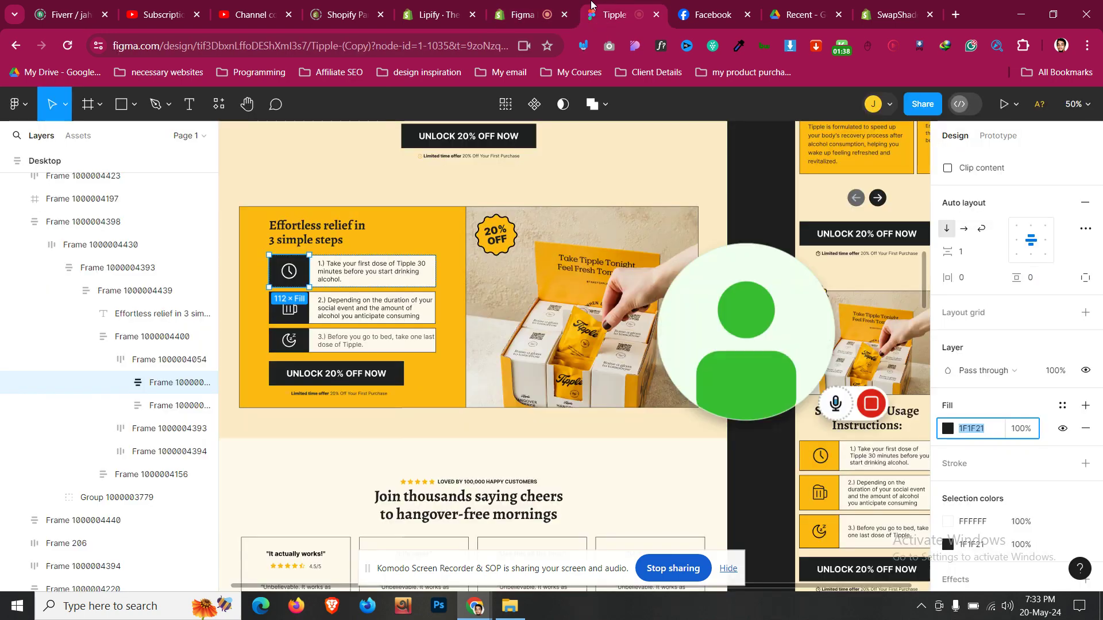
pyautogui.click(373, 268)
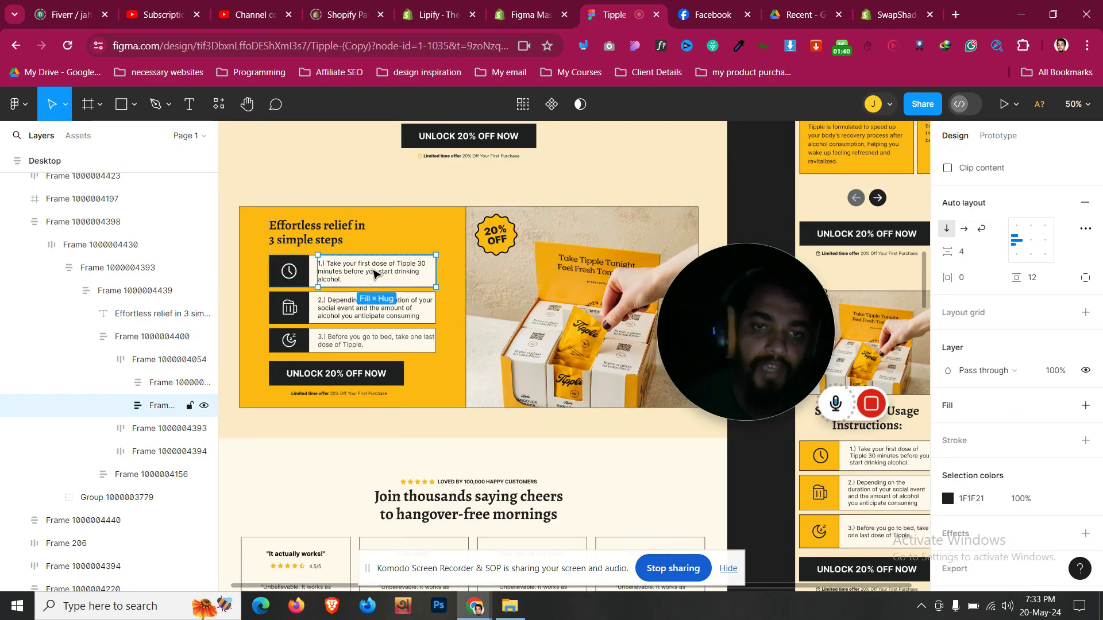
pyautogui.doubleClick(372, 269)
pyautogui.hotkey('ctrl', 'c')
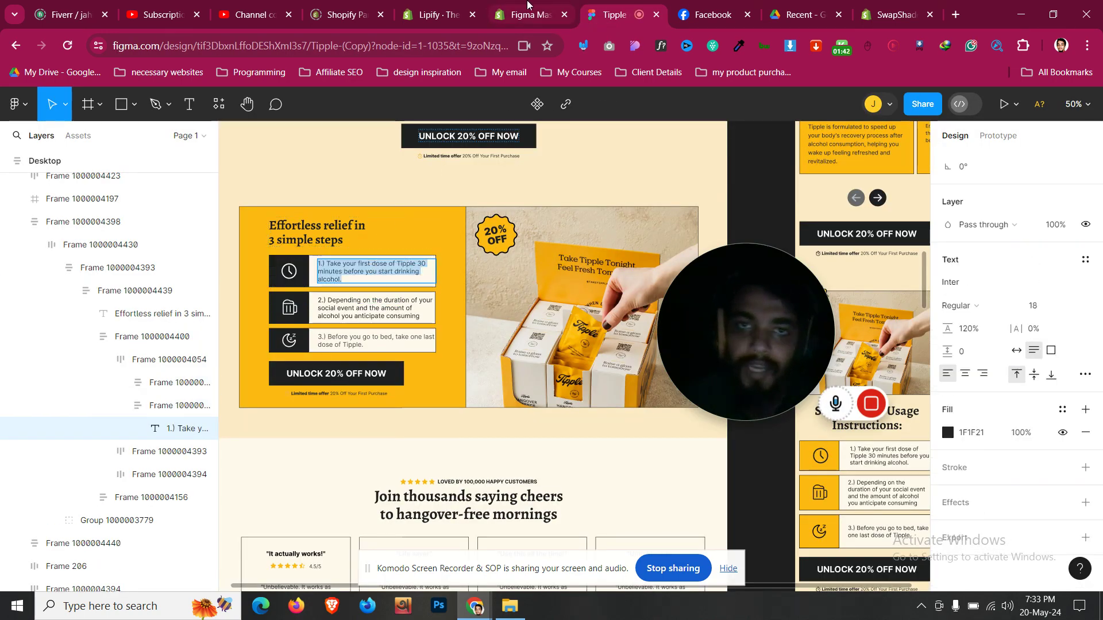
# - Return to the PageFly editor, duplicate the second card's description paragraph, and move the copy into the empty nested block below the clock icon
pyautogui.click(527, 14)
pyautogui.scroll(1, 402, 443)
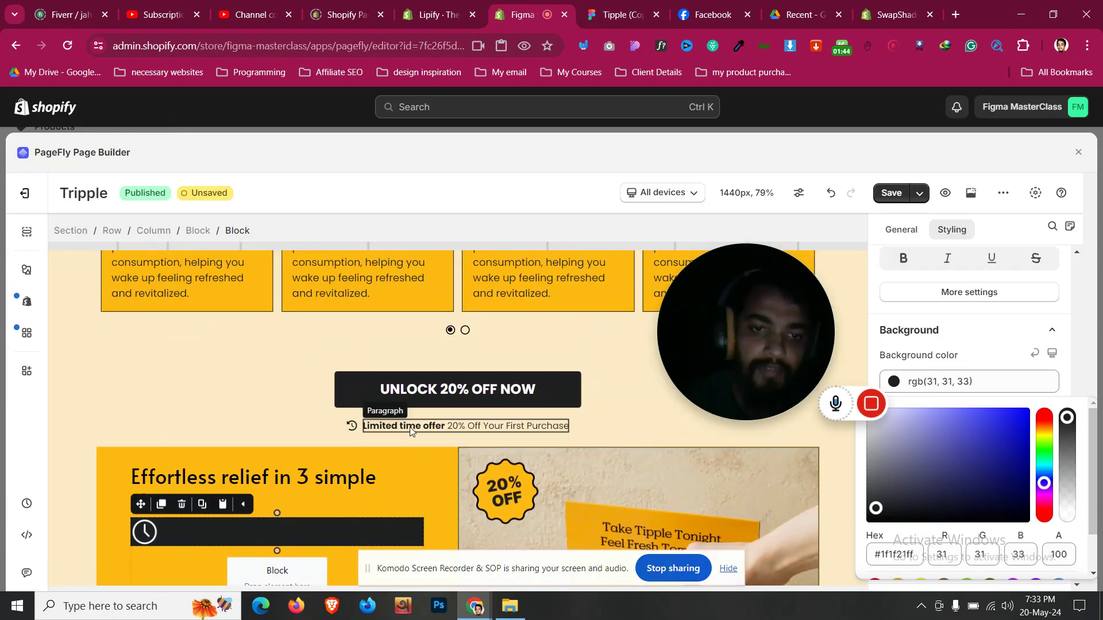
pyautogui.click(405, 425)
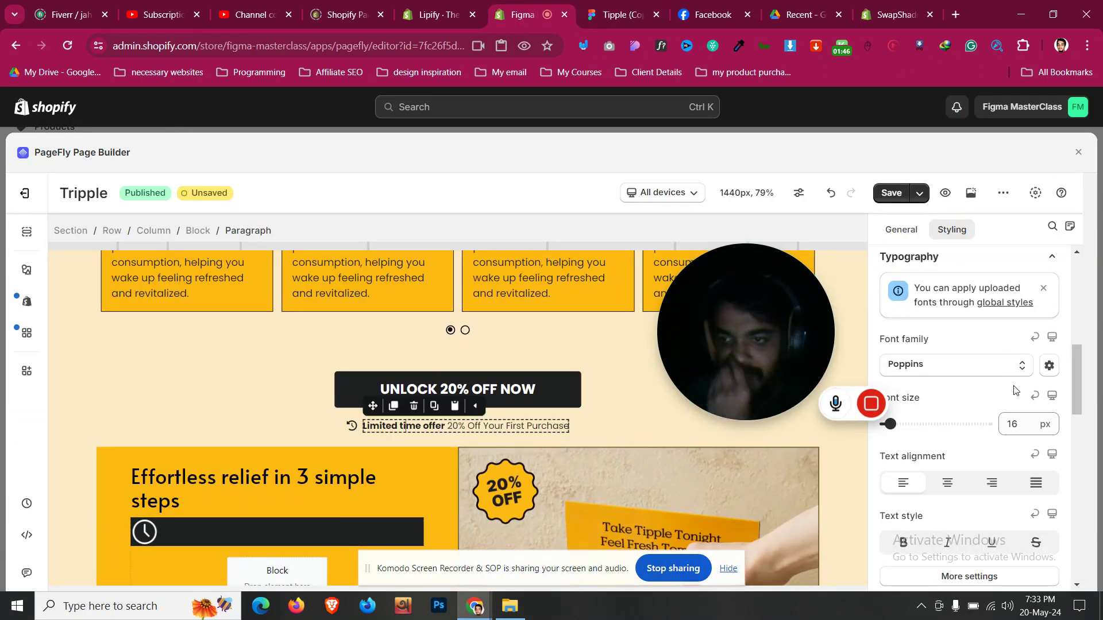
pyautogui.scroll(1, 364, 390)
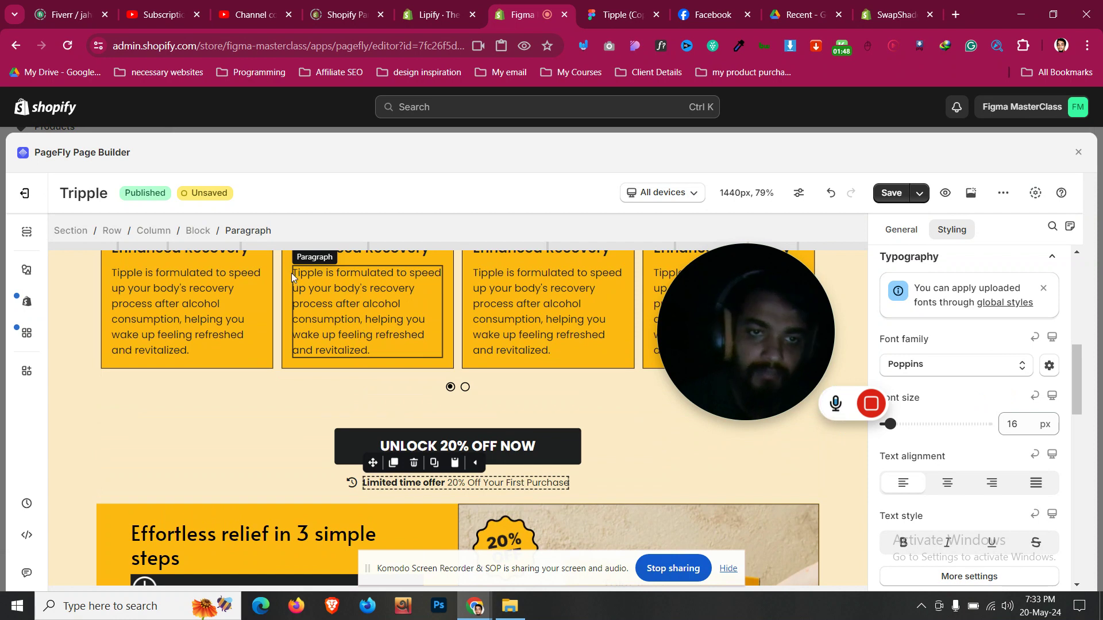
pyautogui.click(314, 307)
pyautogui.hotkey('ctrl', 'd')
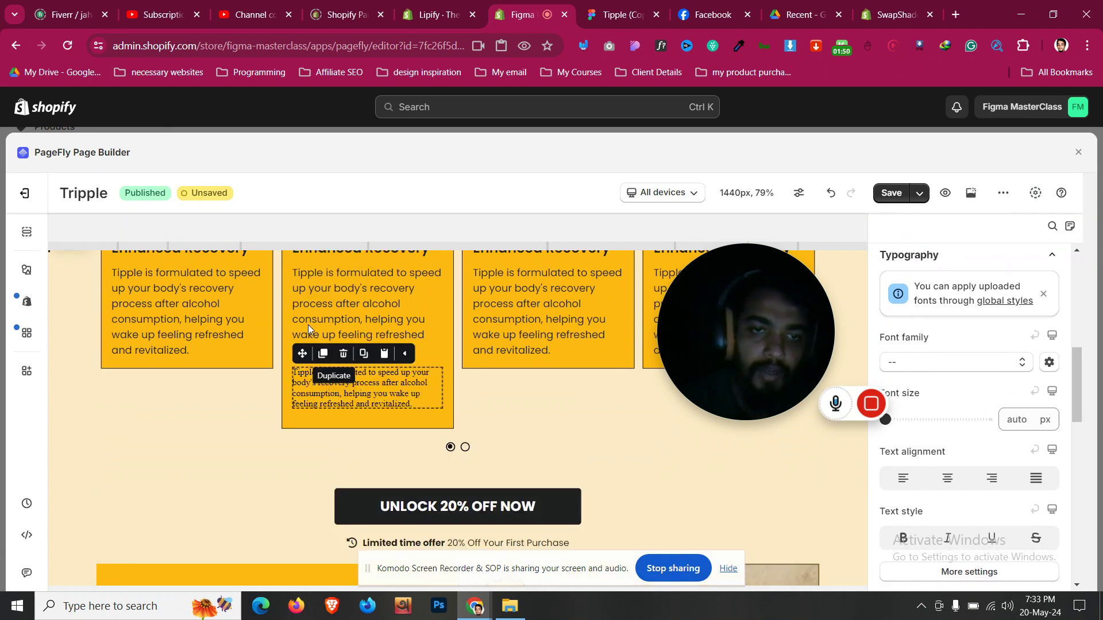
pyautogui.moveTo(302, 352); pyautogui.dragTo(273, 410)
# - Replace the moved paragraph's text with the copied "1.) Take your first dose of Tipple 30 minutes before you start drinking alcohol."
pyautogui.hotkey('ctrl', 'Tab')
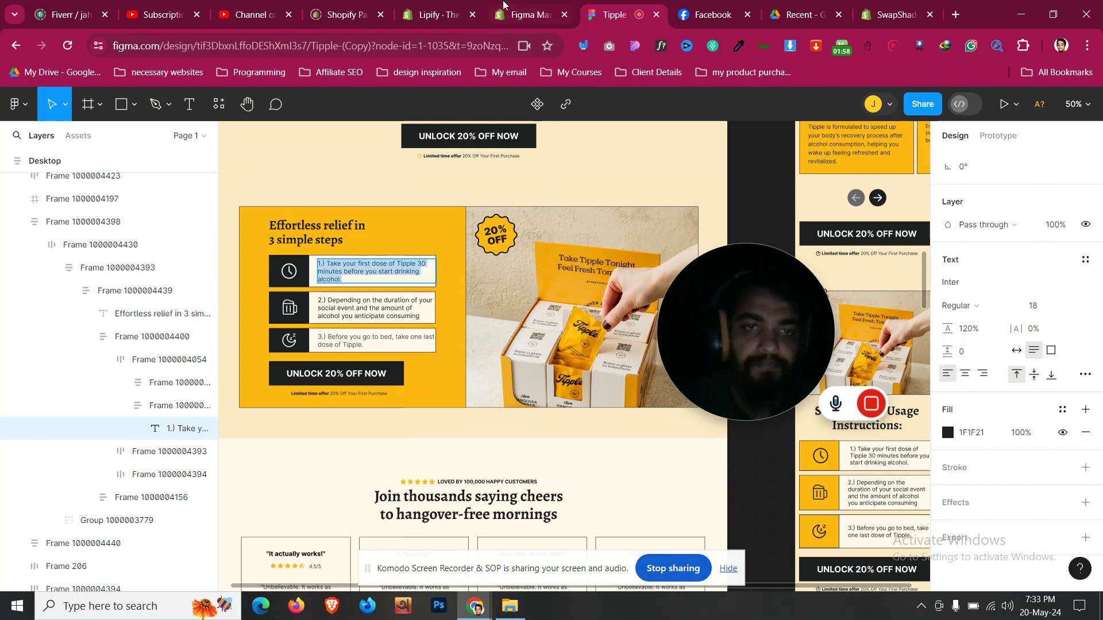
pyautogui.click(504, 8)
pyautogui.hotkey('ctrl', 'a')
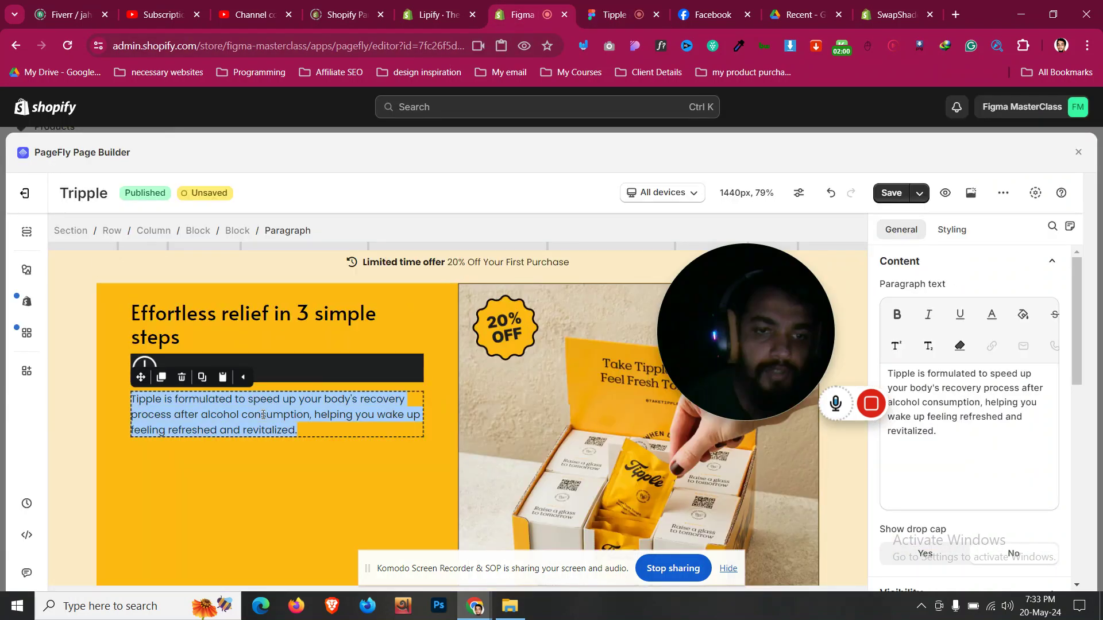
pyautogui.hotkey('ctrl', 'v')
pyautogui.click(617, 14)
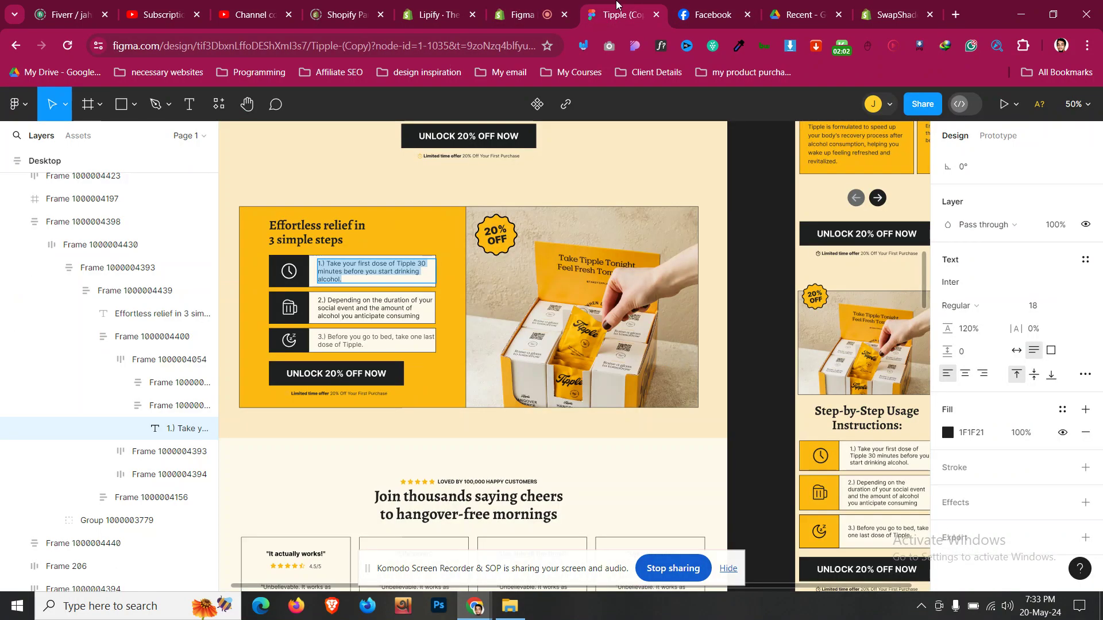
pyautogui.click(498, 5)
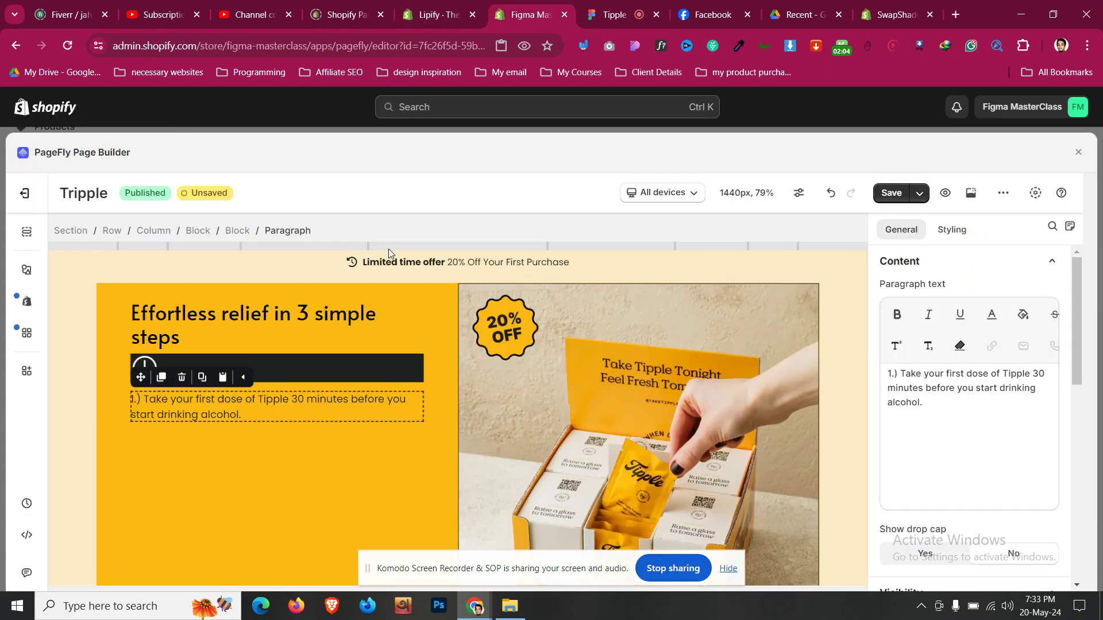
# - Set the background colour of the nested block holding the step text to white, rgb(255, 255, 255)
pyautogui.click(232, 230)
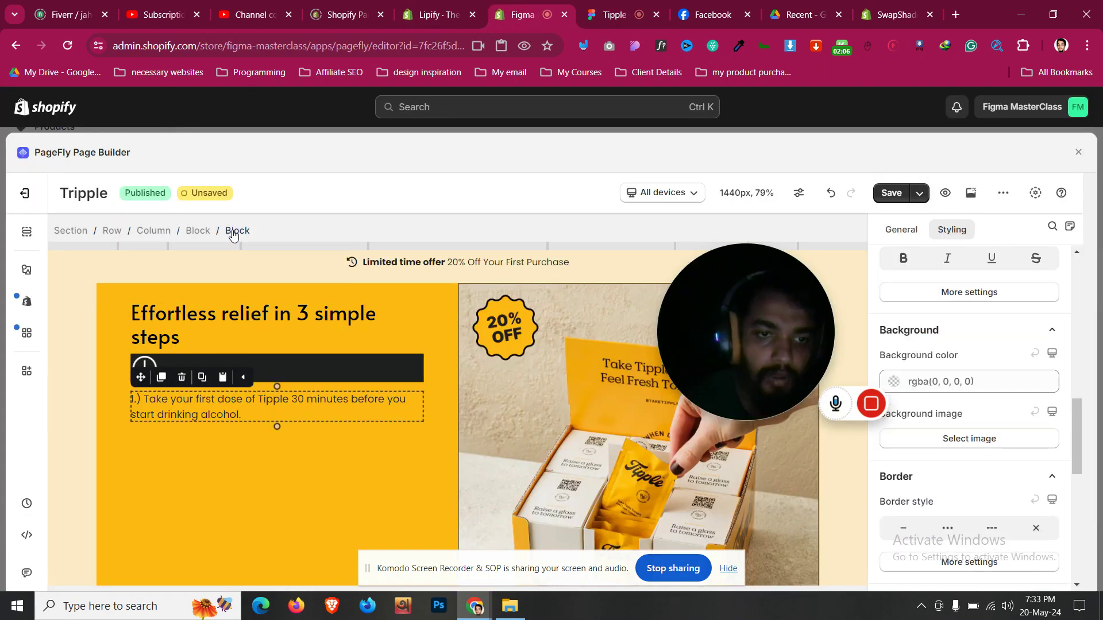
pyautogui.click(946, 388)
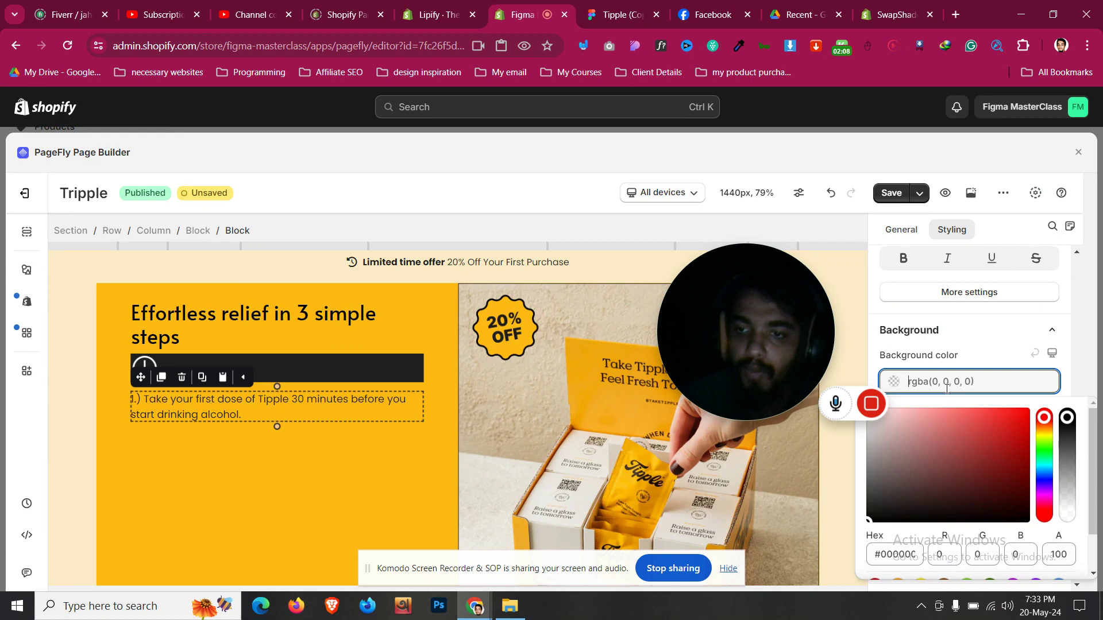
pyautogui.scroll(-2, 934, 540)
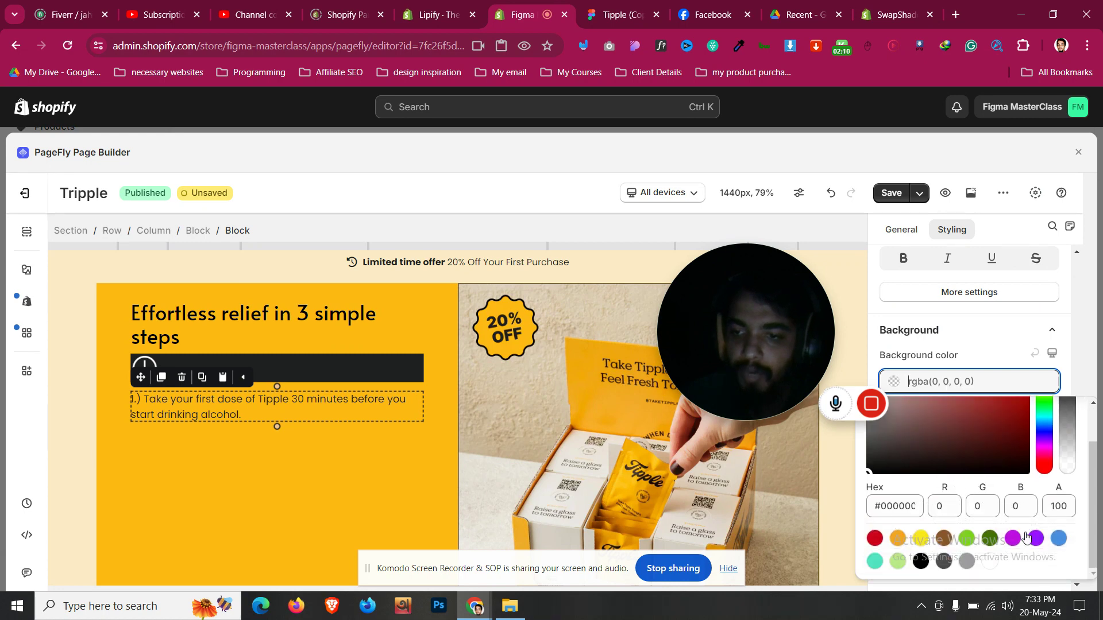
pyautogui.click(991, 561)
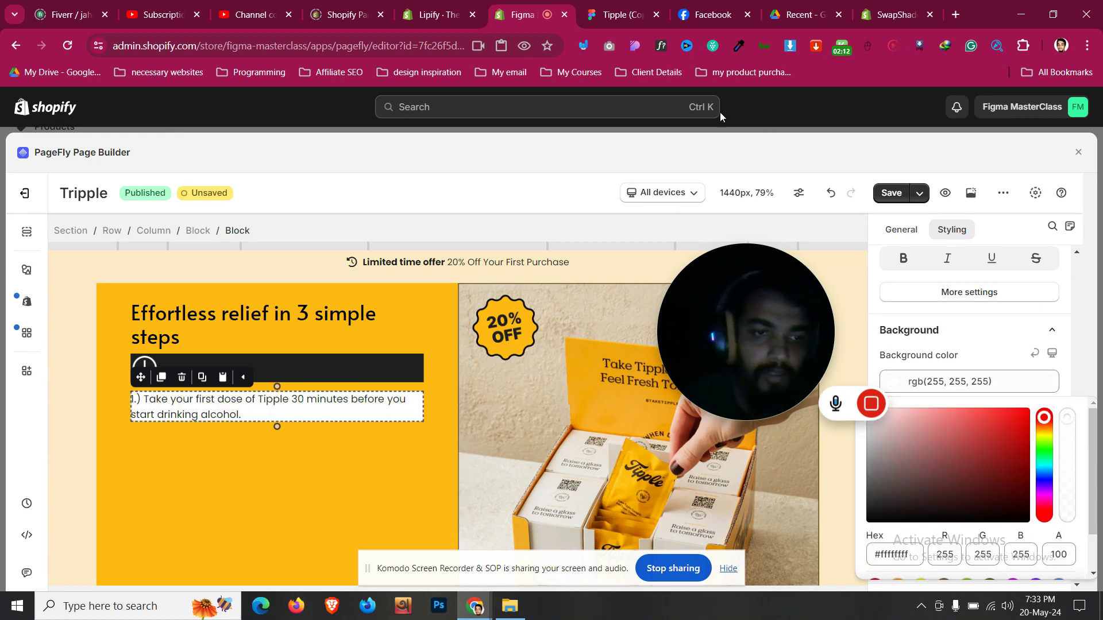
pyautogui.click(600, 4)
pyautogui.click(568, 5)
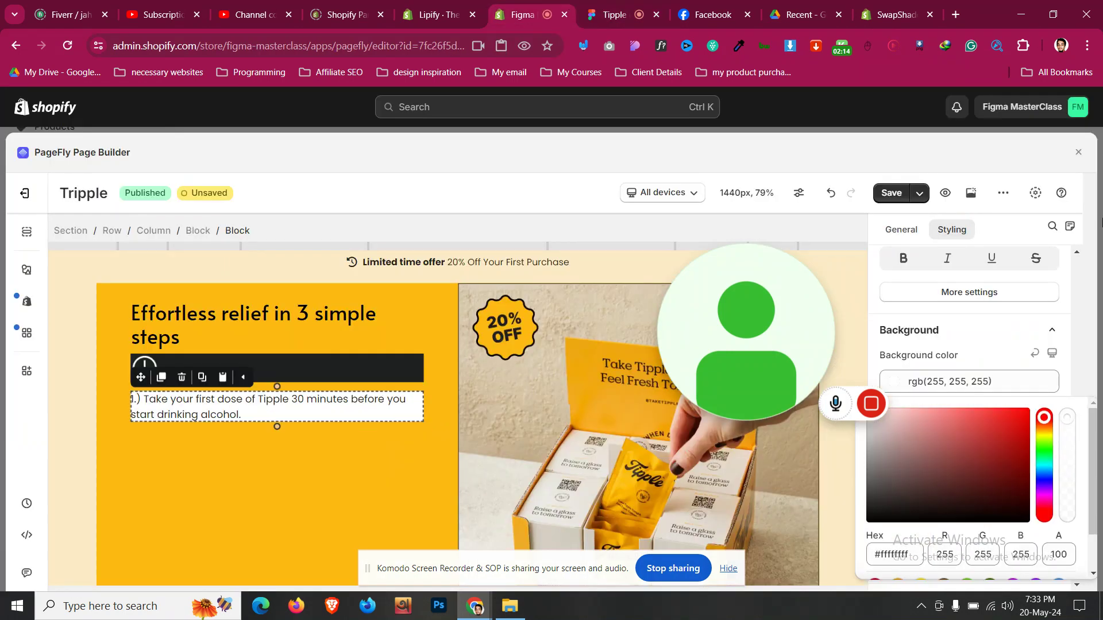
# - Set the padding of the step text's nested block to 10 px on all sides
pyautogui.scroll(10, 919, 437)
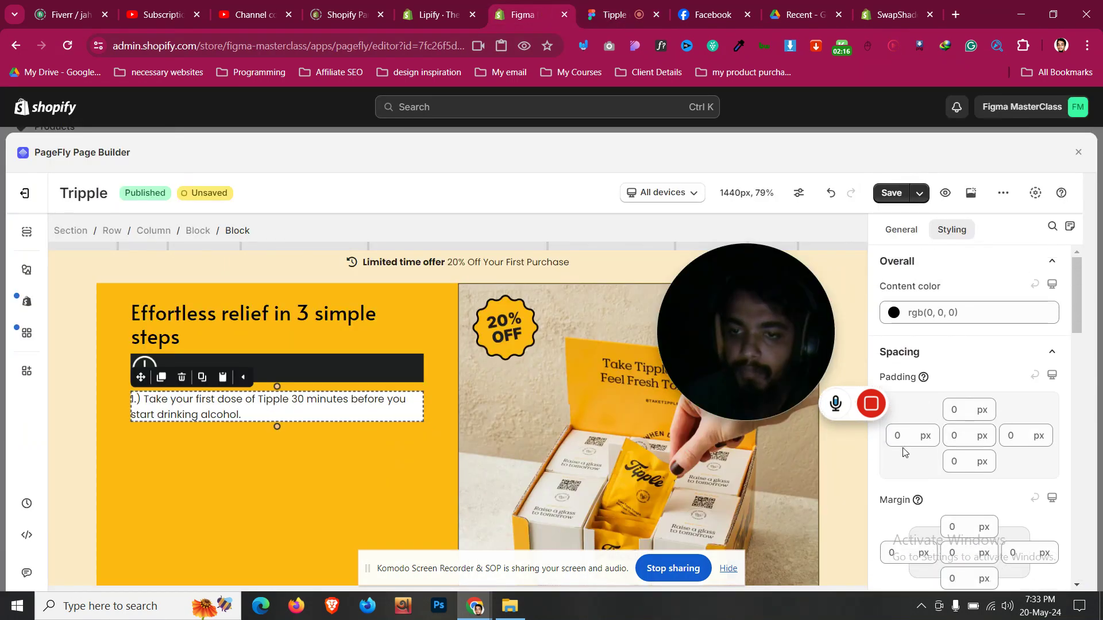
pyautogui.click(906, 439)
pyautogui.click(955, 435)
pyautogui.write('8')
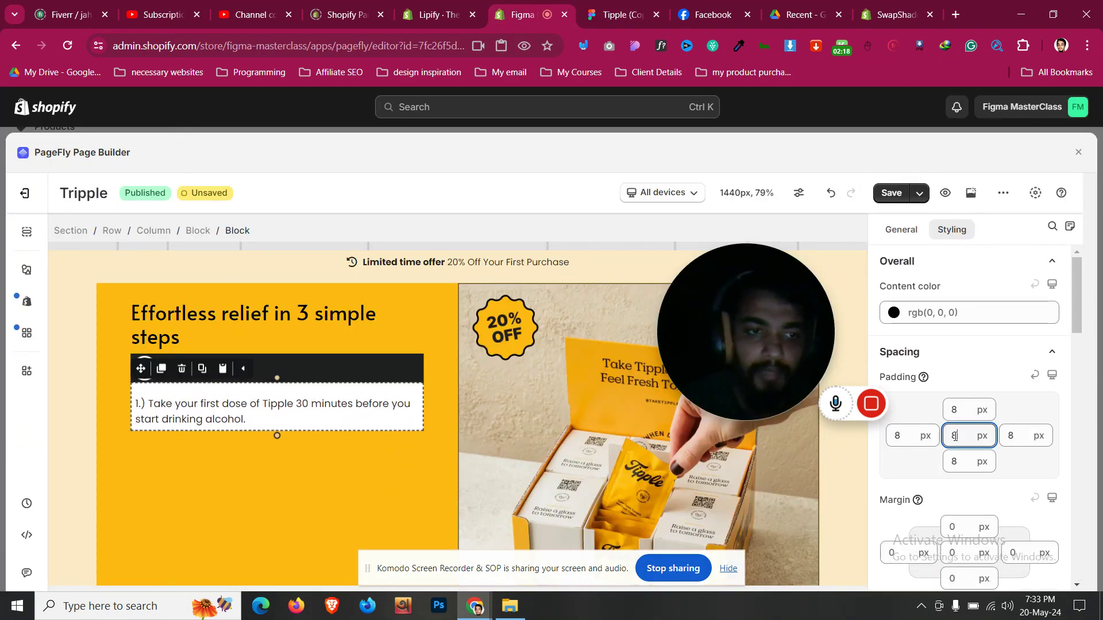
pyautogui.press('BackSpace')
pyautogui.write('10')
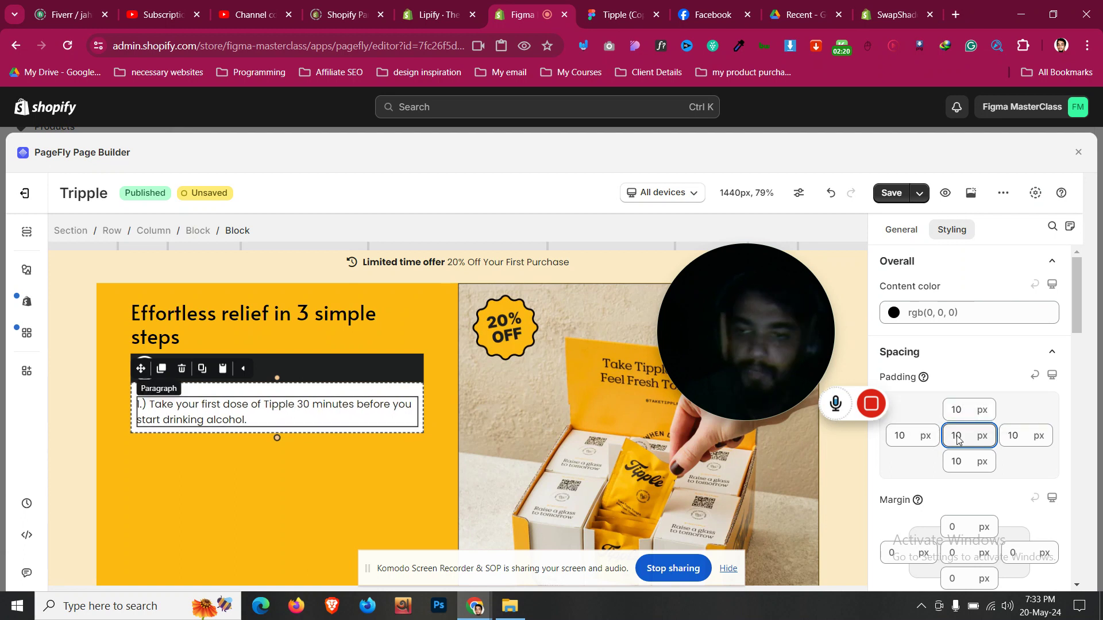
# - Set the margin of the step text paragraph to 0 px on all sides
pyautogui.scroll(5, 962, 454)
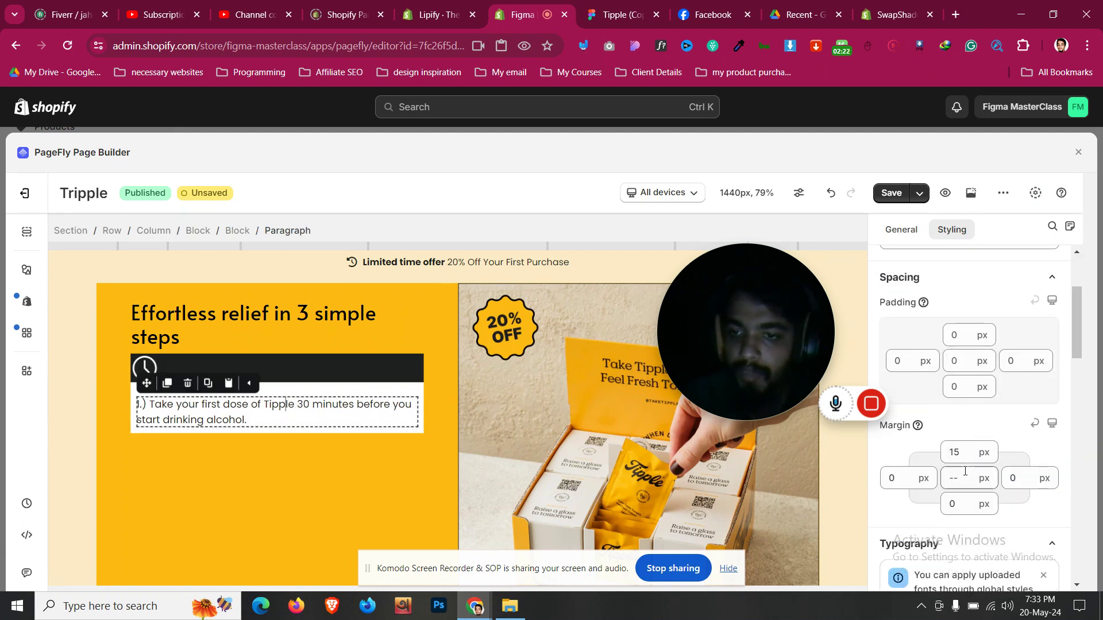
pyautogui.click(965, 477)
pyautogui.write('0')
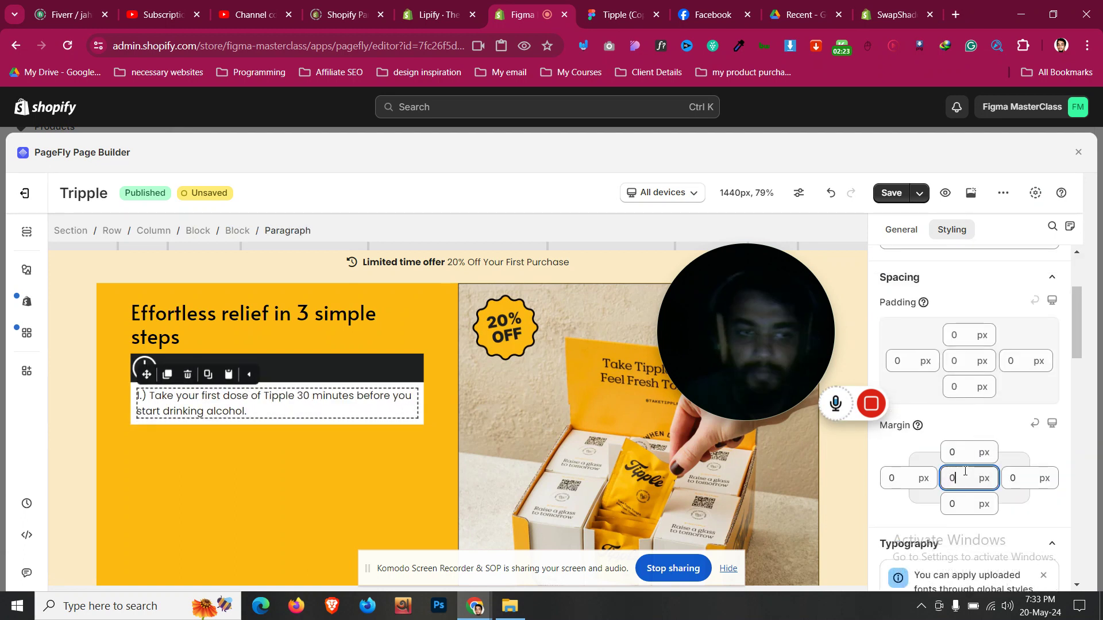
# - Set the display style of the outer block holding the clock and text blocks to Flex
pyautogui.click(297, 360)
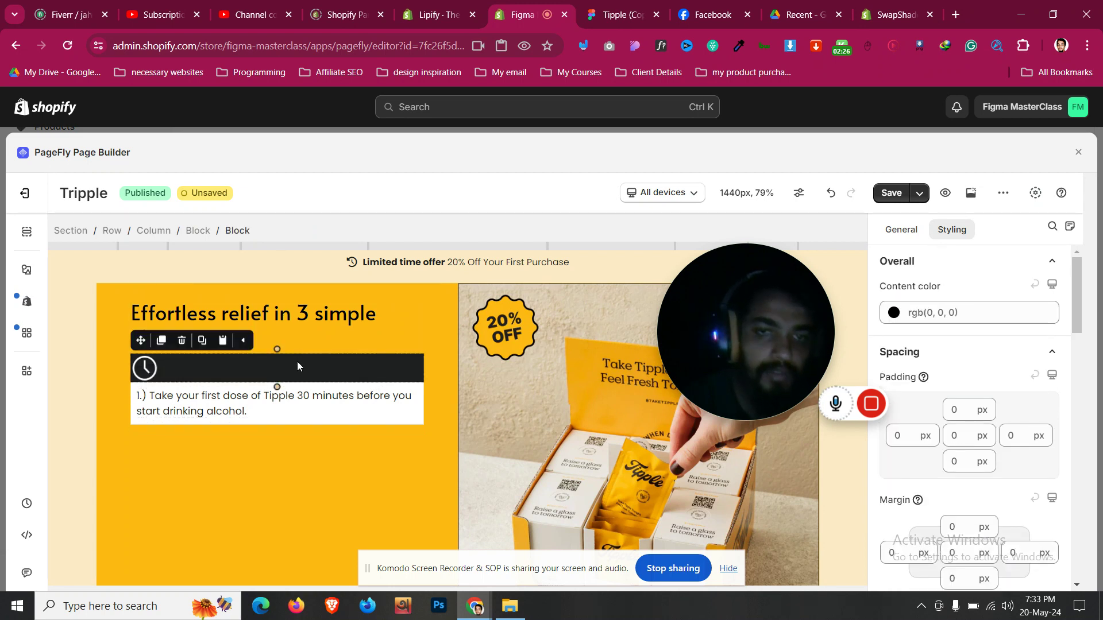
pyautogui.click(201, 231)
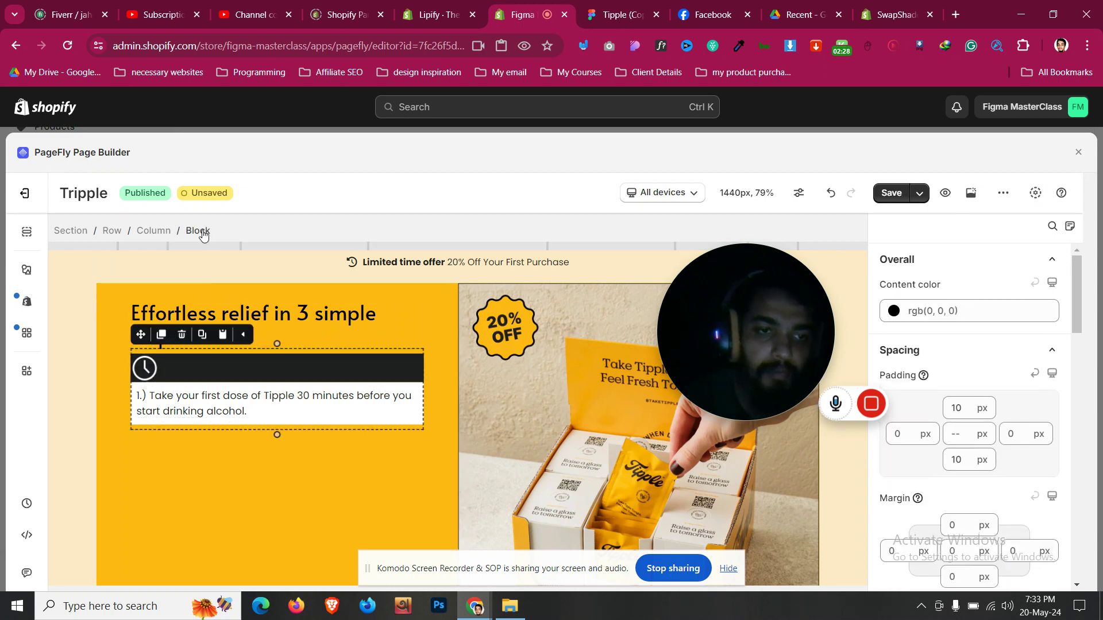
pyautogui.scroll(-10, 1054, 385)
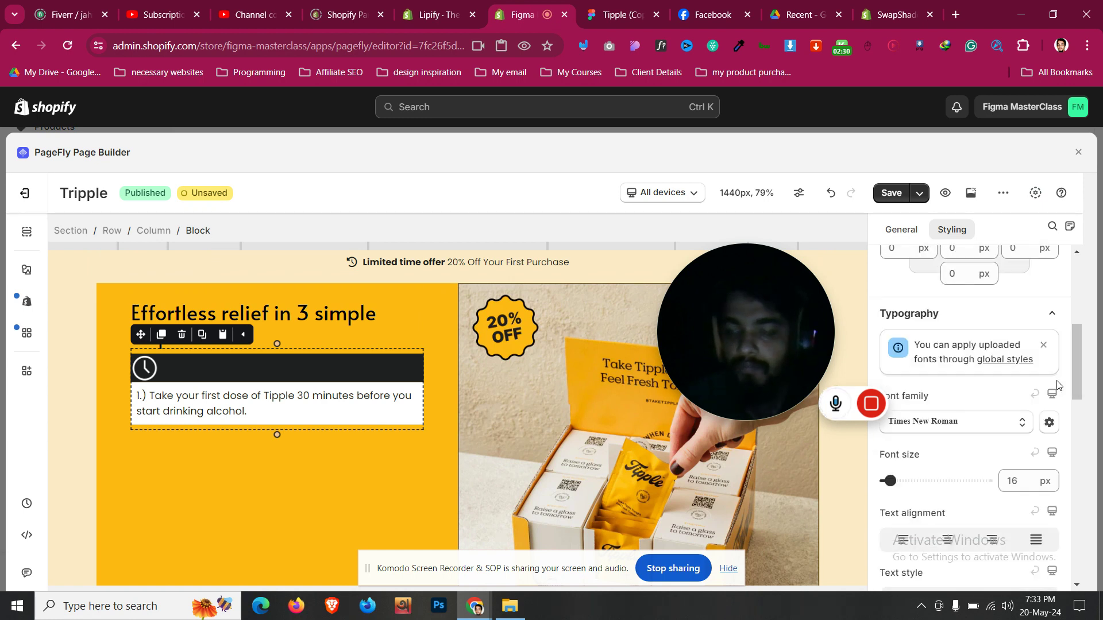
pyautogui.click(1039, 369)
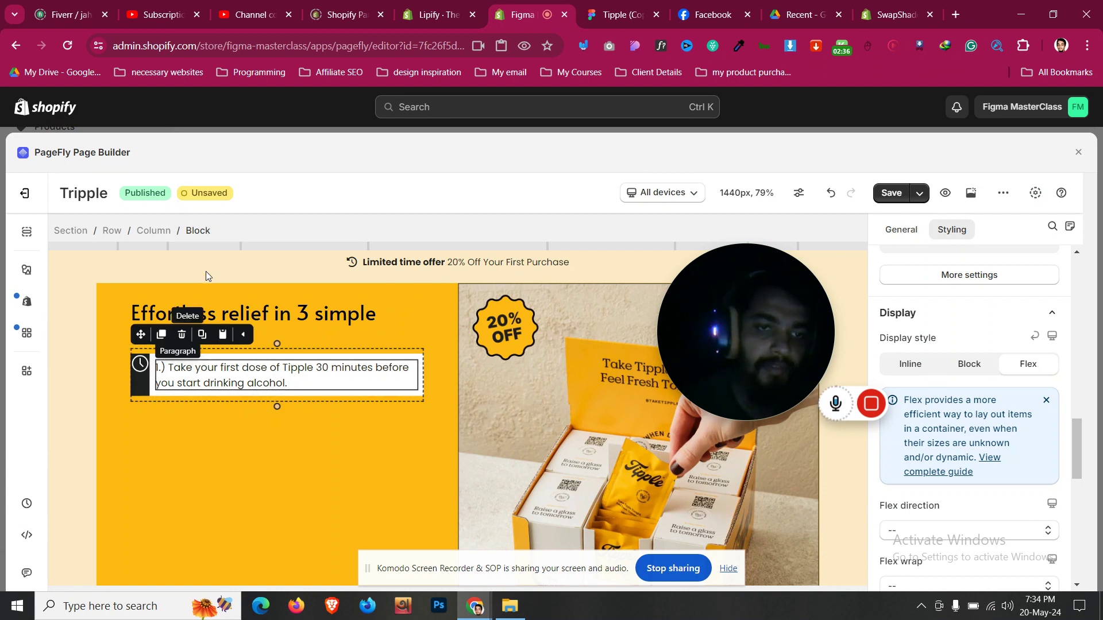
# - Try Center for the outer block's Align items setting and reset it to no value
pyautogui.scroll(-5, 942, 382)
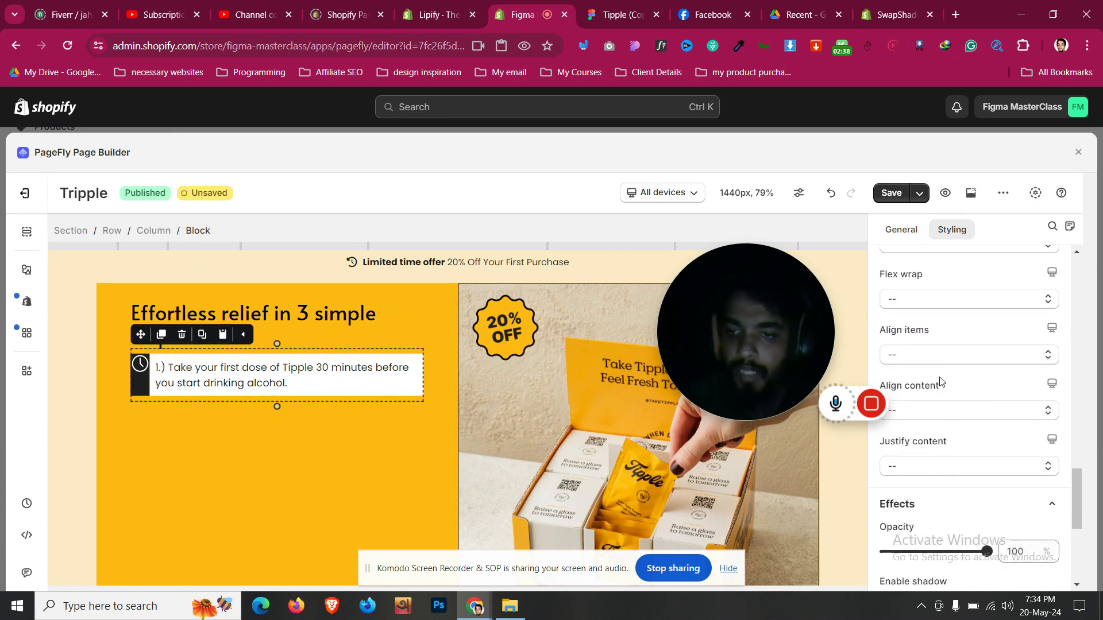
pyautogui.click(944, 357)
pyautogui.click(932, 410)
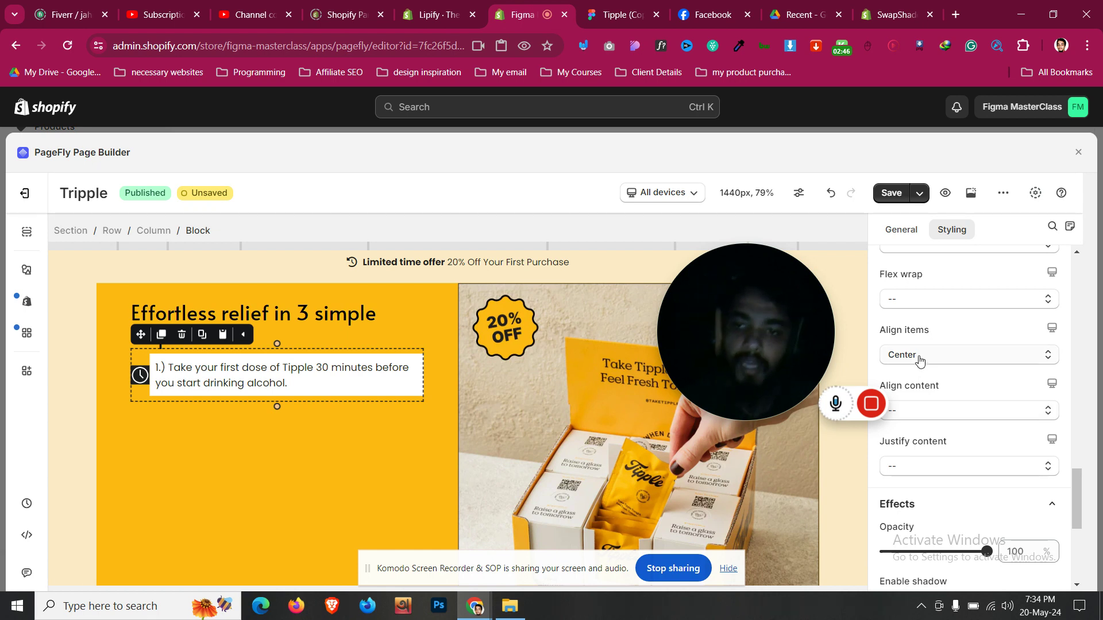
pyautogui.click(1002, 359)
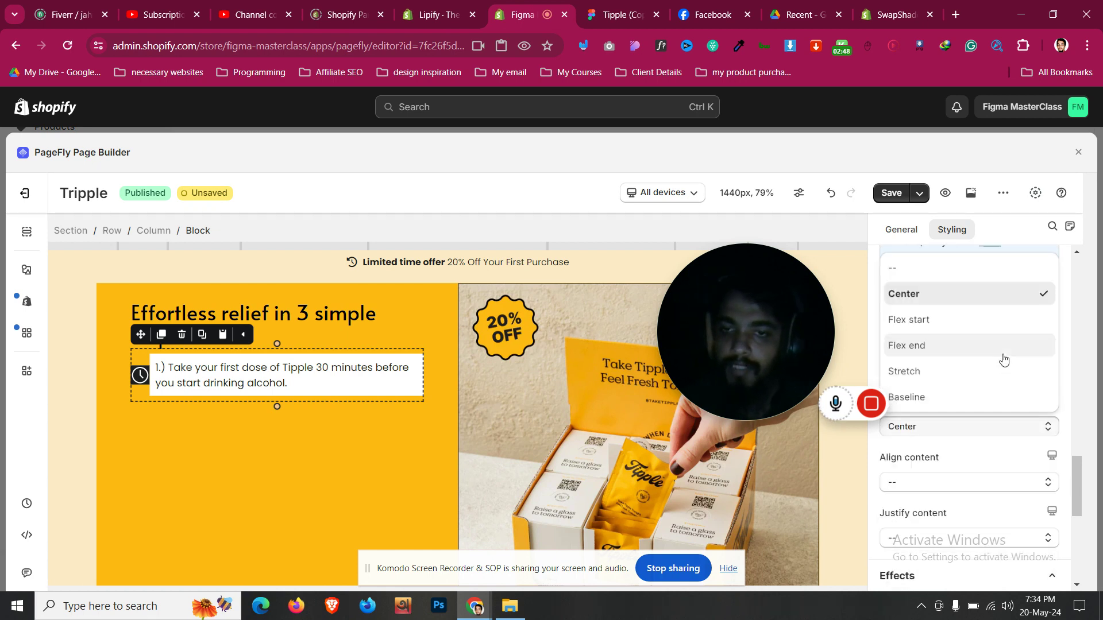
pyautogui.click(922, 281)
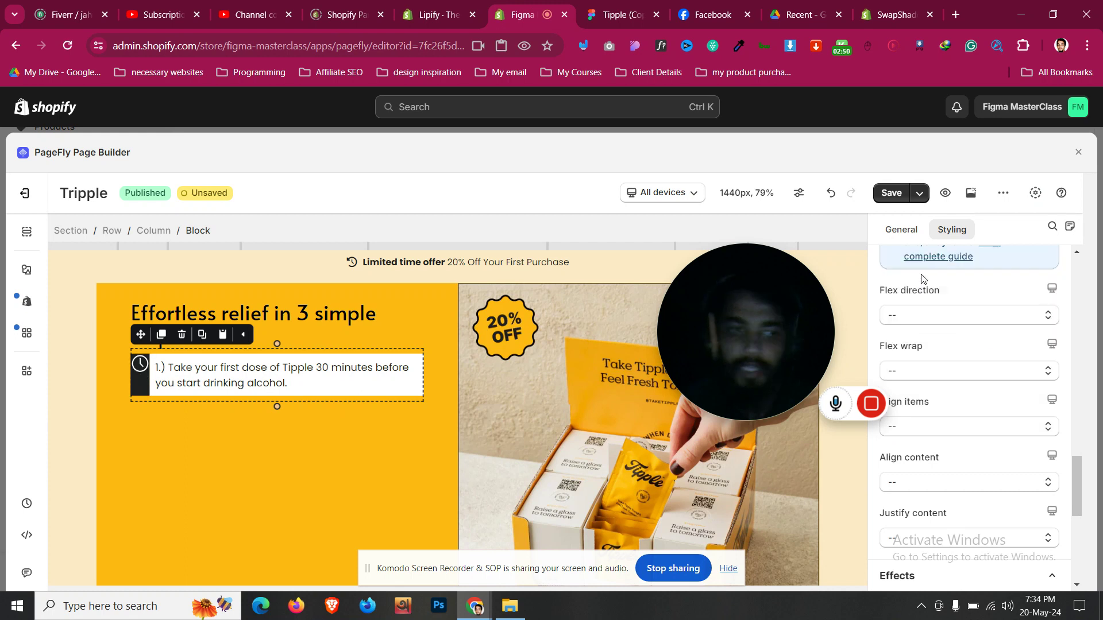
# - Set the clock image's display style to Flex and its Align items option to Center
pyautogui.click(139, 365)
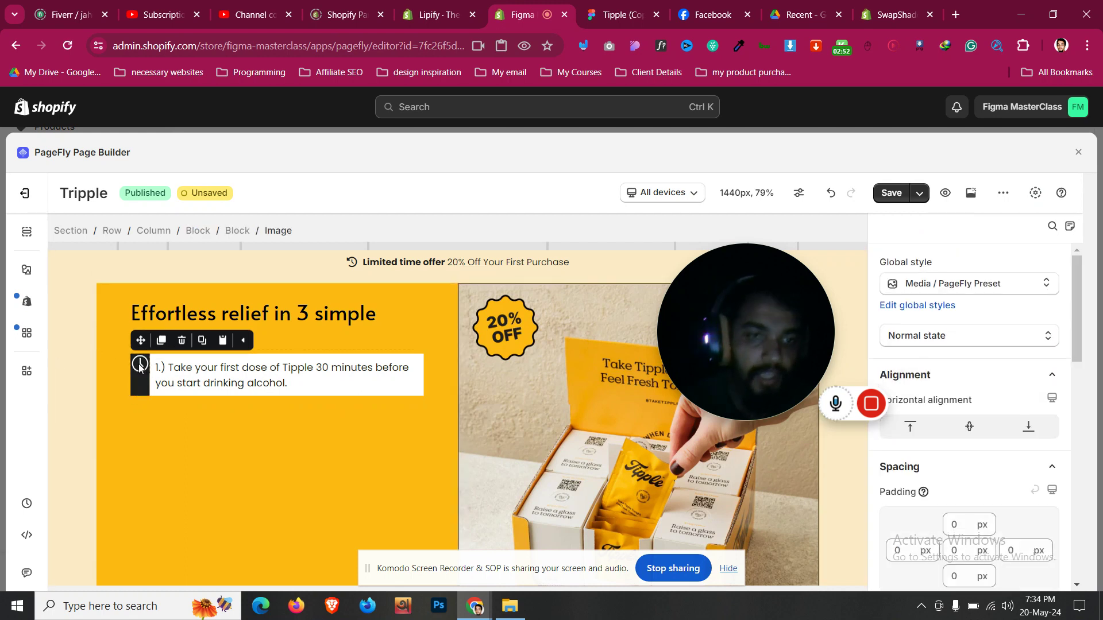
pyautogui.scroll(-3, 1011, 428)
pyautogui.scroll(-4, 1011, 425)
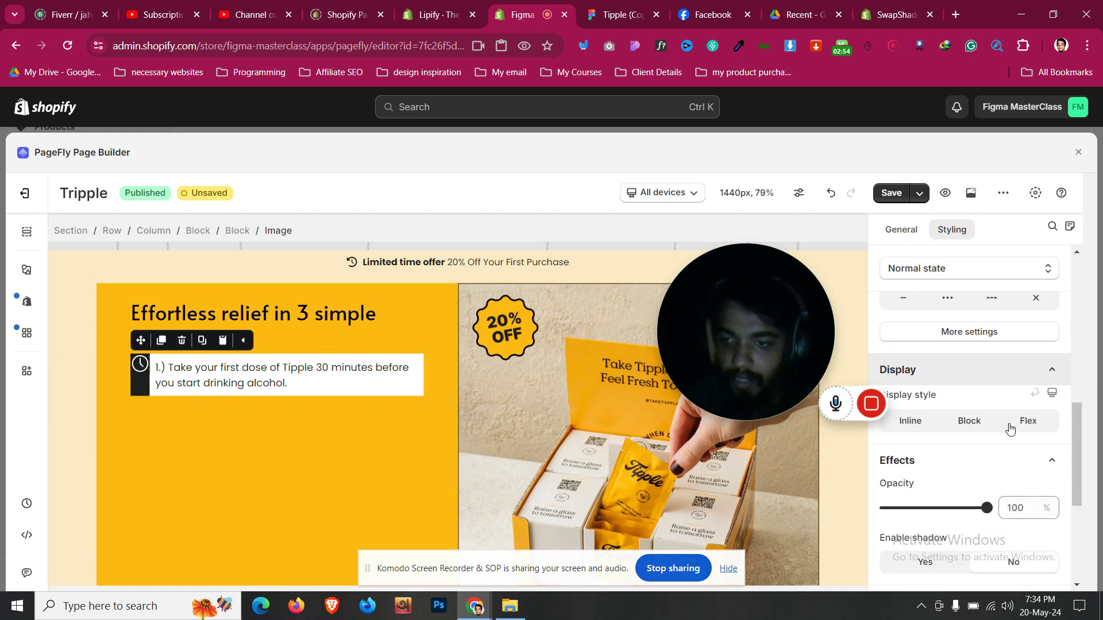
pyautogui.click(1026, 409)
pyautogui.scroll(-3, 973, 370)
pyautogui.scroll(-3, 973, 369)
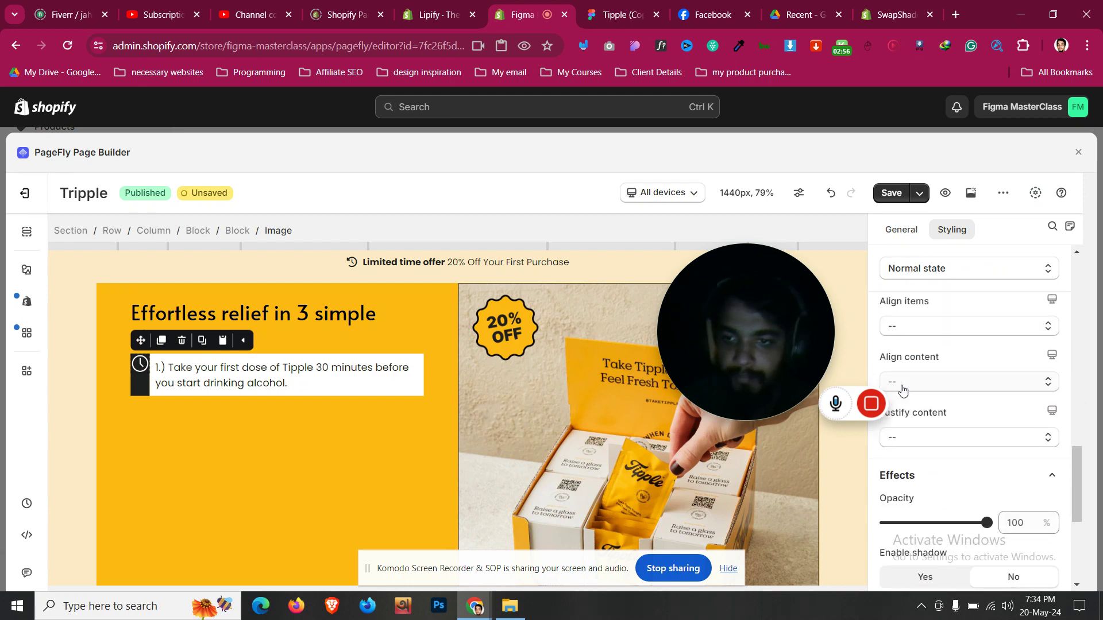
pyautogui.click(914, 333)
pyautogui.click(916, 380)
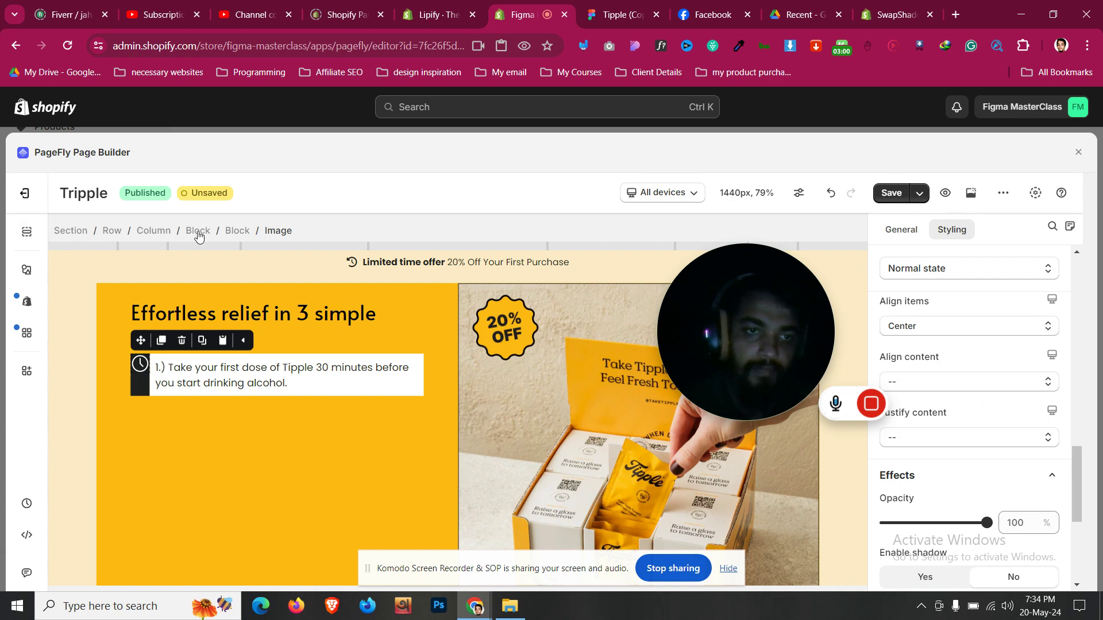
# - Set the display style of the nested block holding the clock image to Flex and its Align items option to Center
pyautogui.click(240, 232)
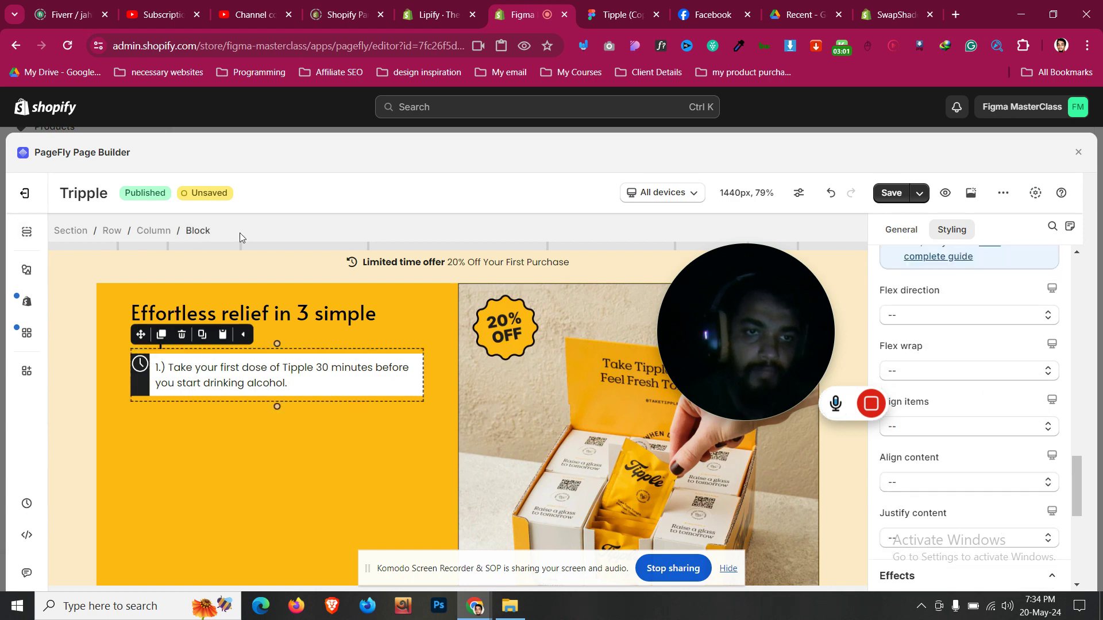
pyautogui.click(142, 382)
pyautogui.scroll(4, 1011, 390)
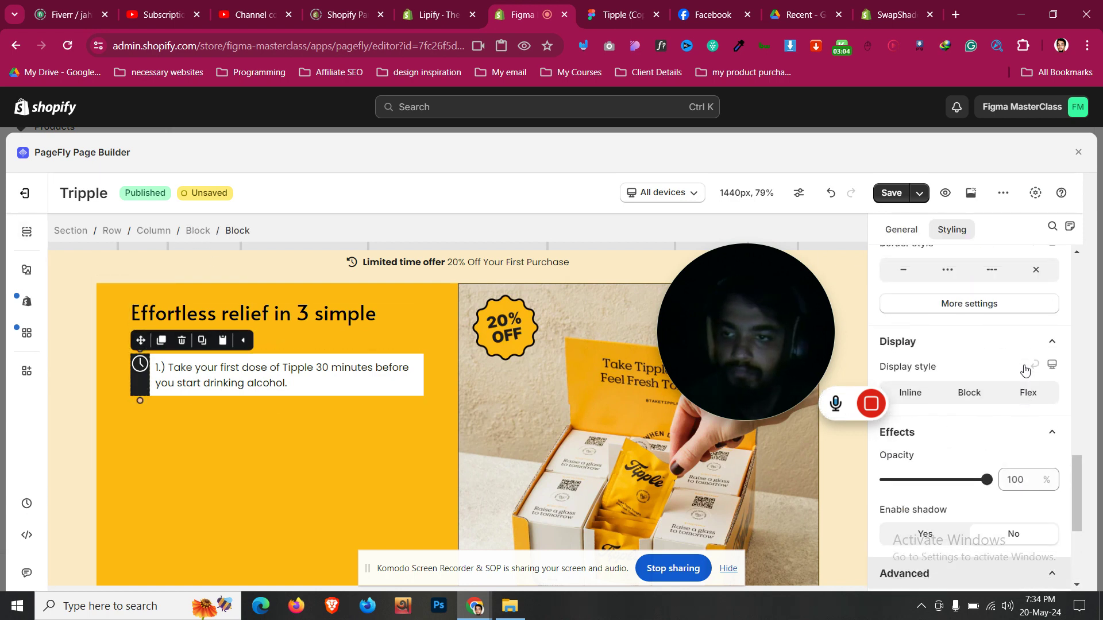
pyautogui.click(1027, 411)
pyautogui.scroll(-5, 929, 336)
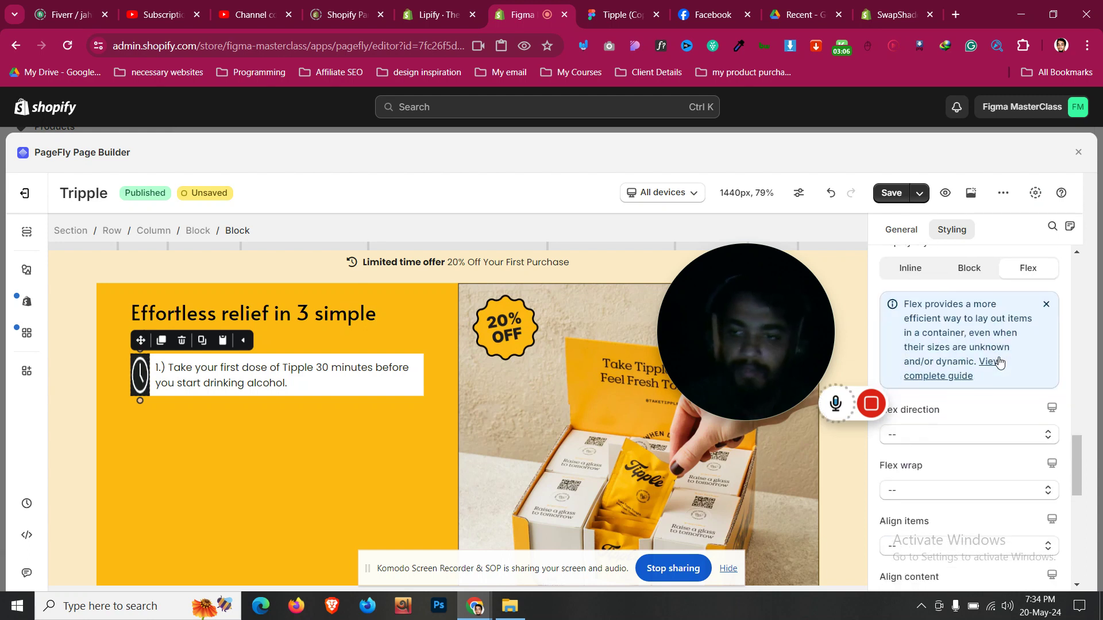
pyautogui.click(935, 331)
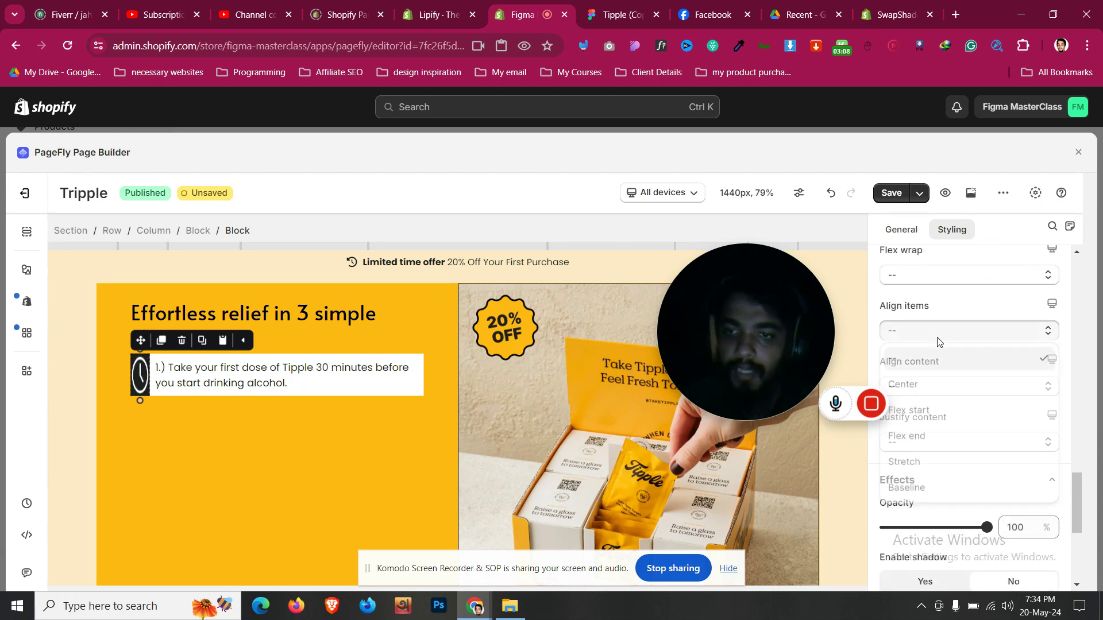
pyautogui.click(930, 387)
pyautogui.click(201, 426)
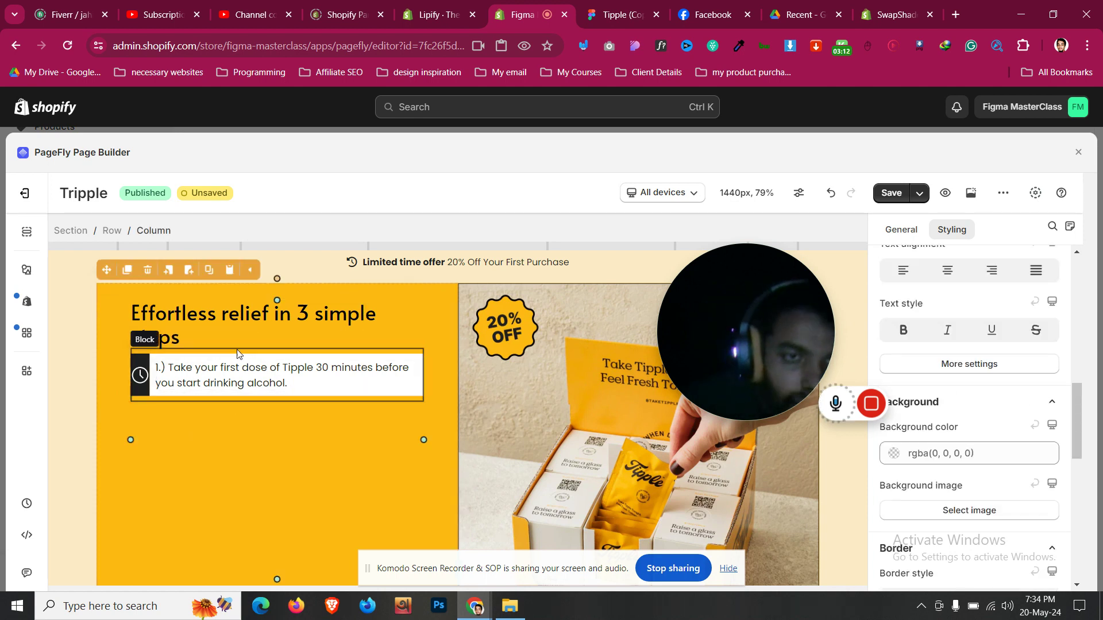
# - Check the clock icon's spacing in the Figma design and set the padding of its dark block to 10 px on all sides
pyautogui.click(610, 6)
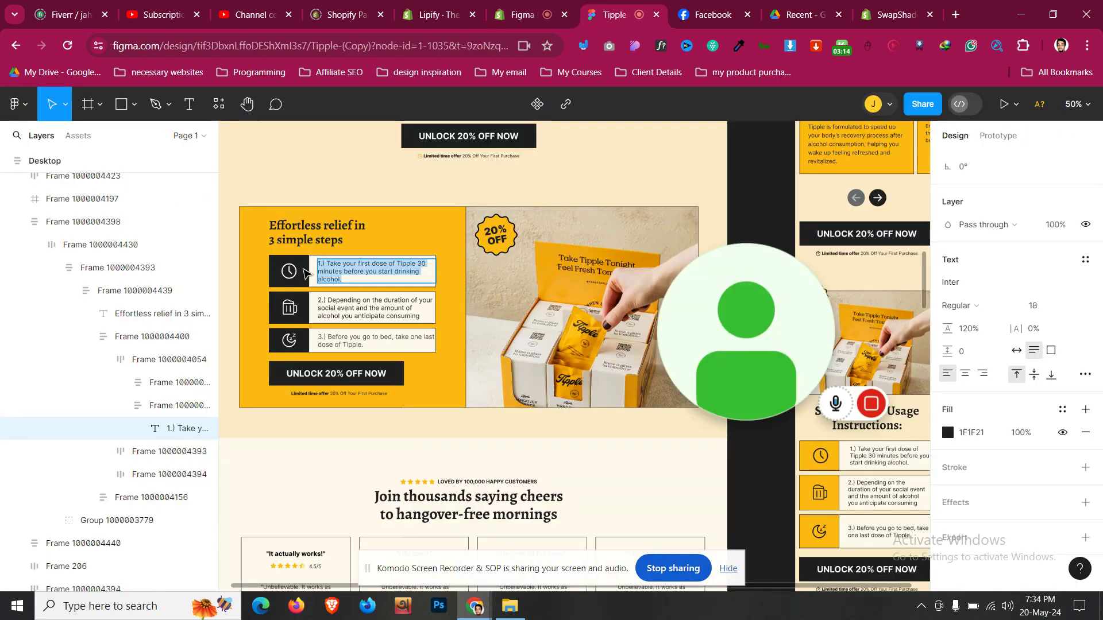
pyautogui.hotkey('ctrl', 'shift', 'Tab')
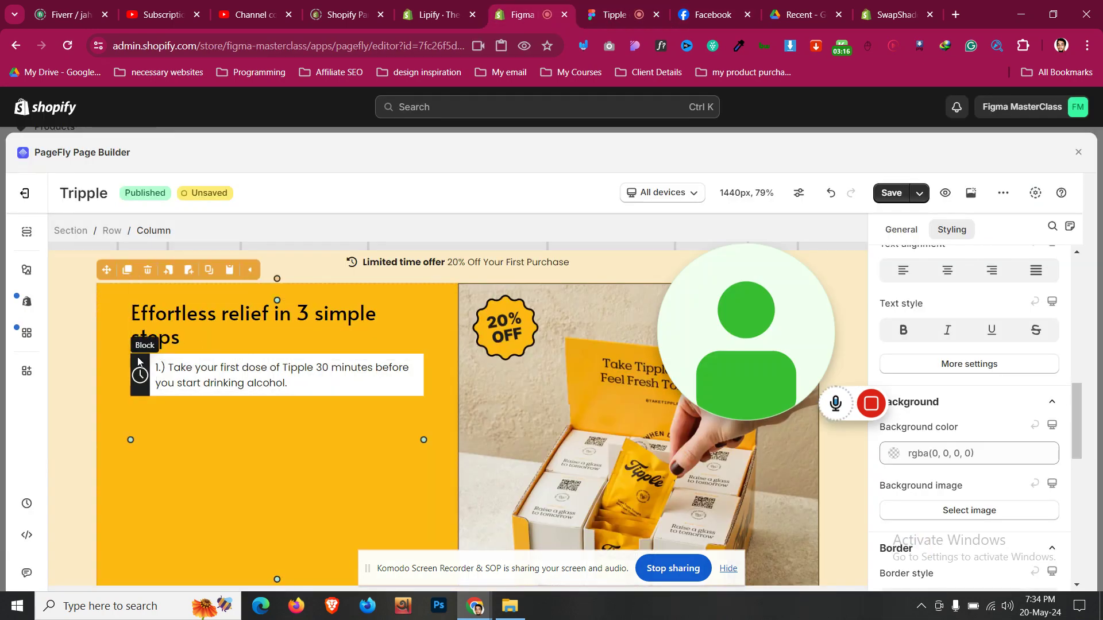
pyautogui.click(138, 360)
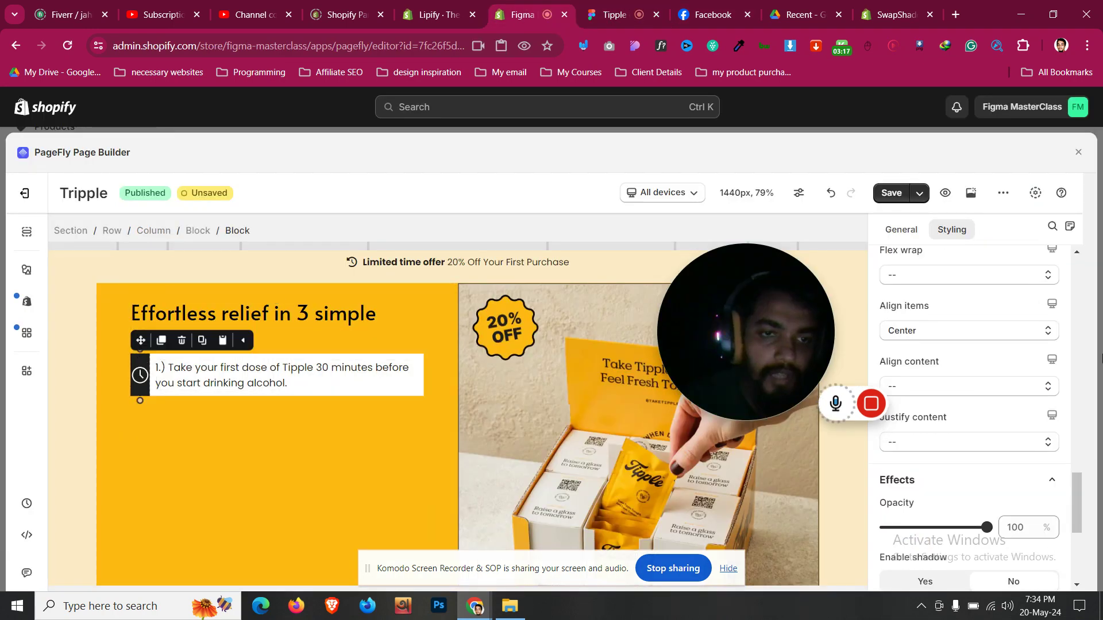
pyautogui.click(603, 6)
pyautogui.hotkey('ctrl', 'shift', 'Tab')
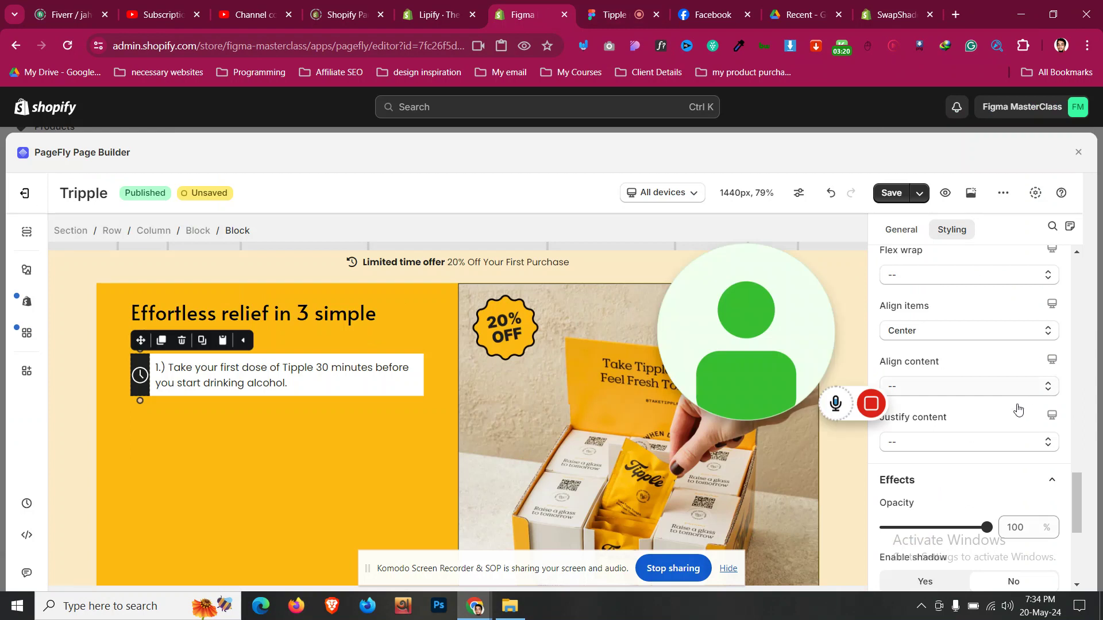
pyautogui.scroll(15, 1018, 409)
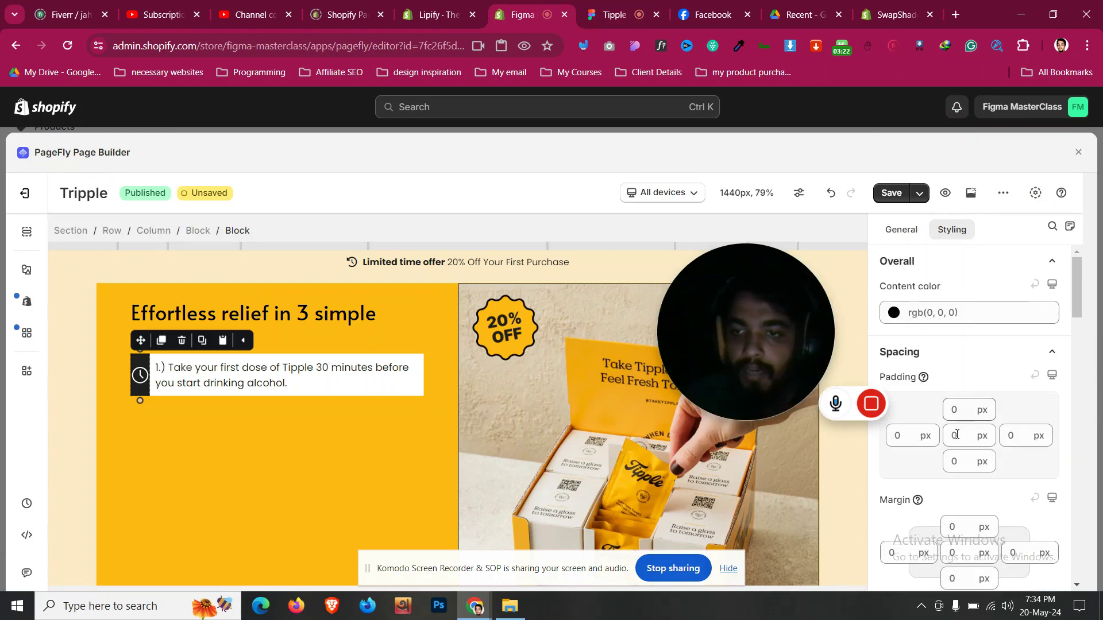
pyautogui.click(956, 435)
pyautogui.press('Up')
pyautogui.press('Up')
pyautogui.press('Up')
pyautogui.press('Up')
pyautogui.press('Up')
pyautogui.press('Up')
pyautogui.press('Up')
pyautogui.press('Up')
pyautogui.press('Up')
pyautogui.press('Up')
pyautogui.press('Up')
pyautogui.press('Up')
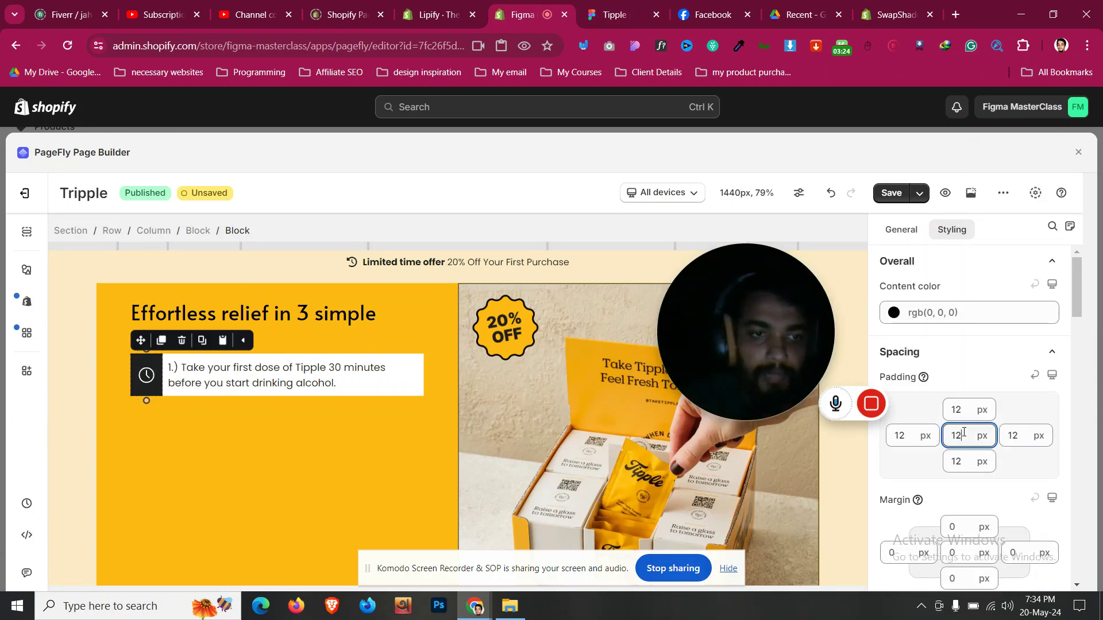
pyautogui.press('Down')
pyautogui.press('Down')
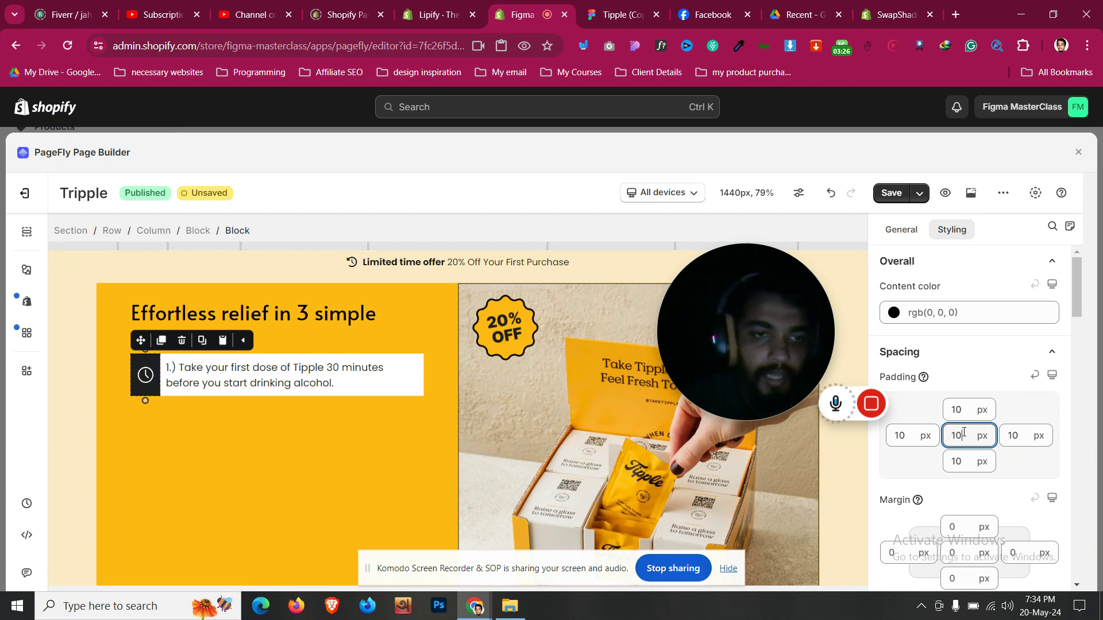
# - Compare the yellow column with the Figma design and set its left and right padding to 80 px
pyautogui.click(656, 5)
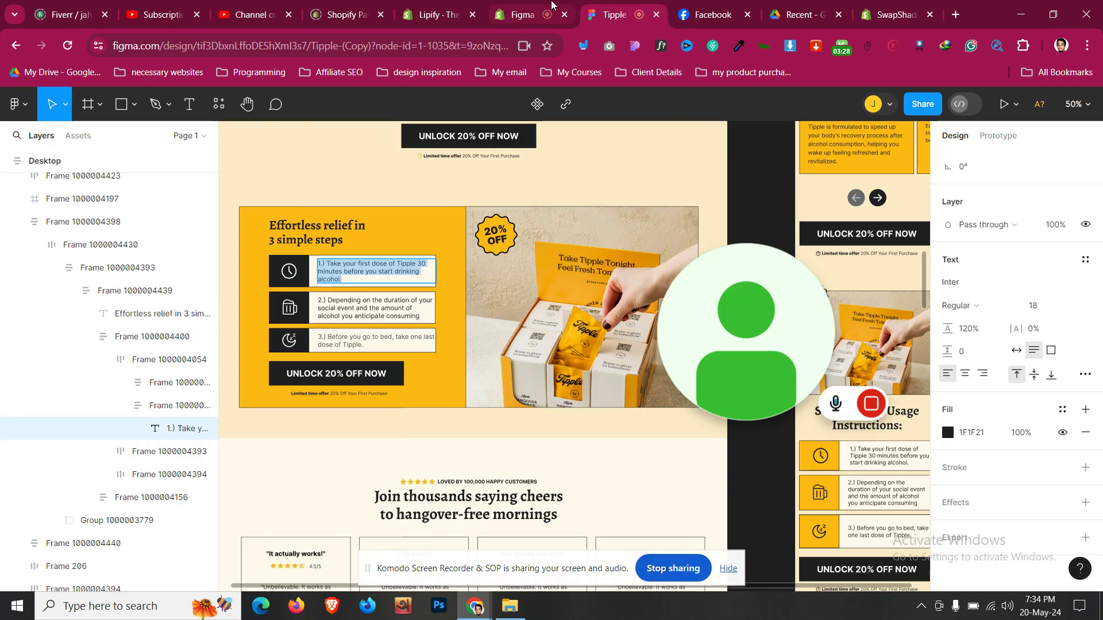
pyautogui.click(551, 5)
pyautogui.click(631, 7)
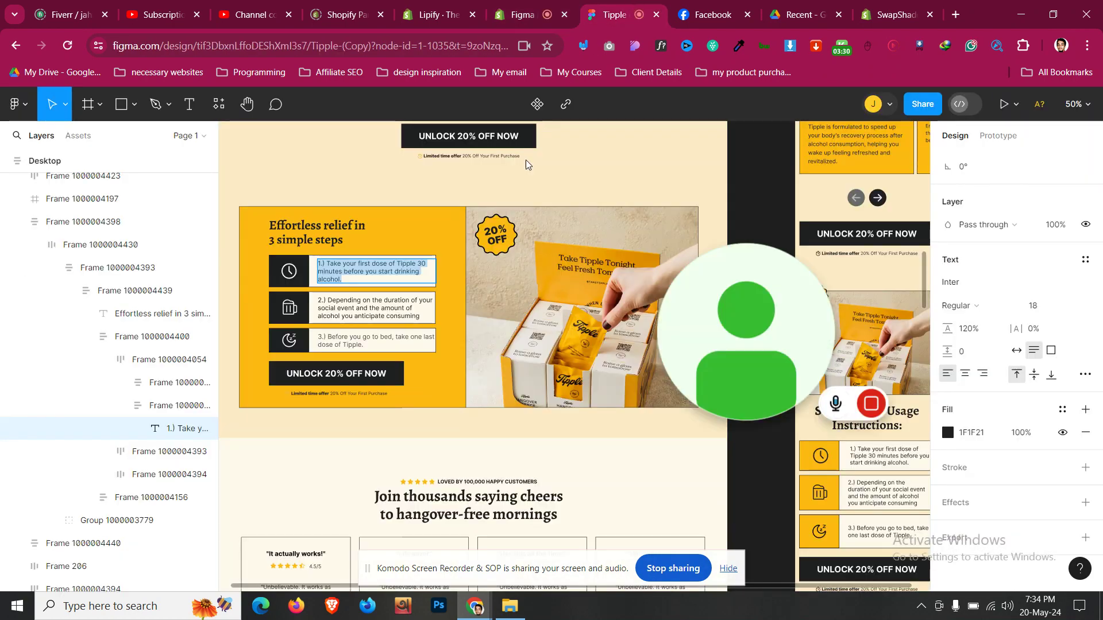
pyautogui.click(522, 15)
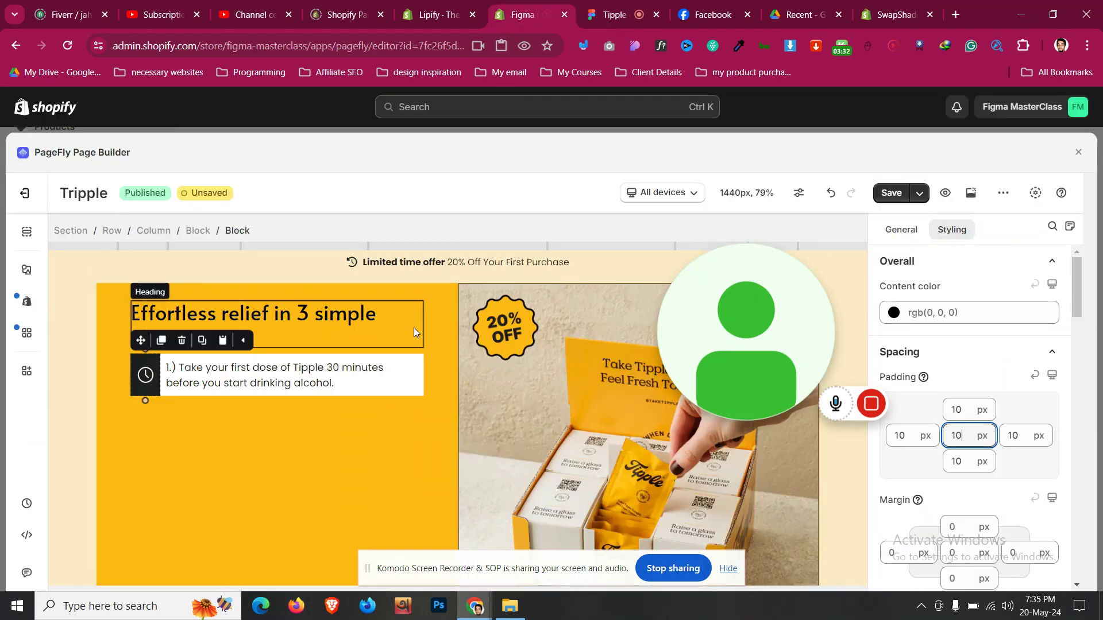
pyautogui.click(443, 321)
pyautogui.scroll(10, 1024, 440)
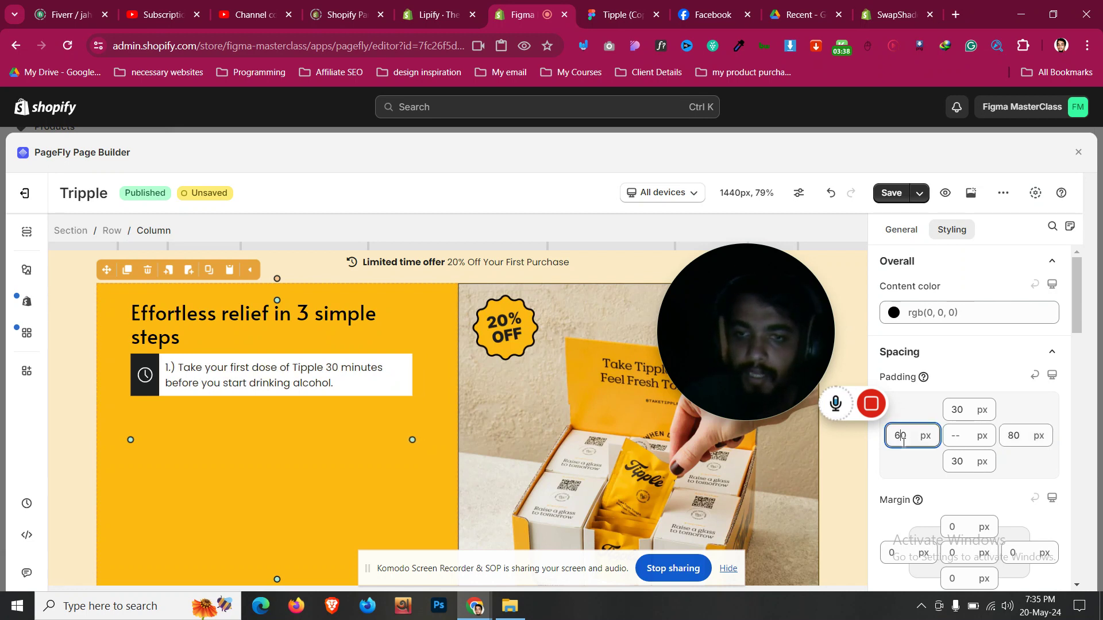
pyautogui.press('Up')
pyautogui.press('Up')
pyautogui.press('Up')
pyautogui.press('Up')
pyautogui.press('Up')
pyautogui.press('Up')
pyautogui.press('Up')
pyautogui.press('Up')
pyautogui.press('Up')
pyautogui.press('Up')
pyautogui.press('Up')
pyautogui.press('Up')
pyautogui.press('Up')
pyautogui.press('Up')
pyautogui.press('Up')
pyautogui.press('Up')
pyautogui.press('Up')
pyautogui.press('Up')
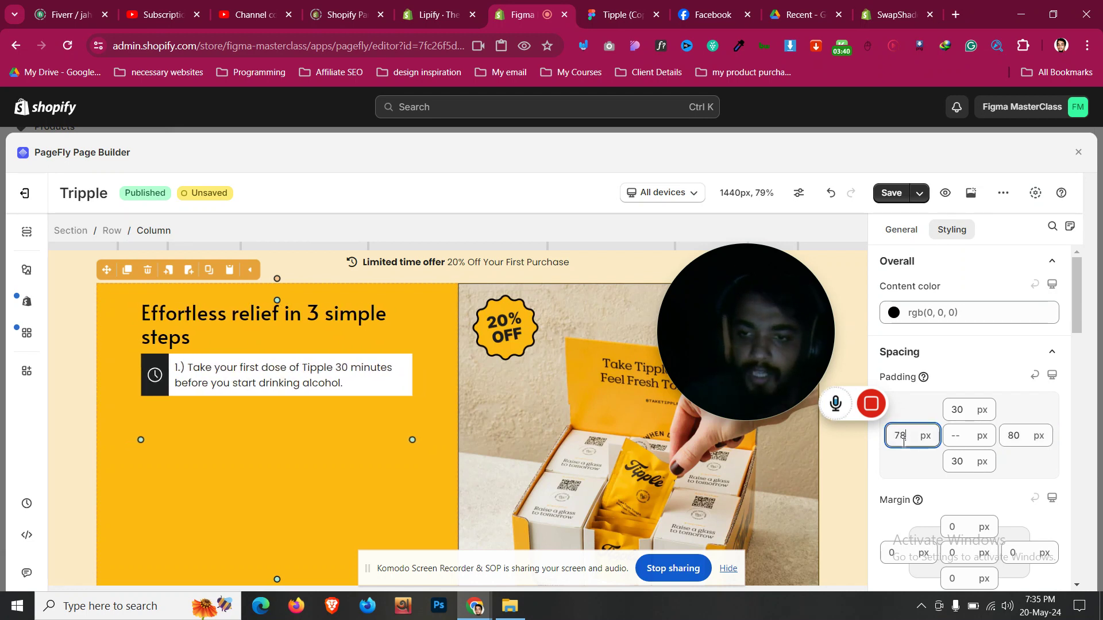
pyautogui.press('Up')
pyautogui.press('Up')
# - Set the top margin of the outer block holding the clock and text blocks to 15 px
pyautogui.click(639, 5)
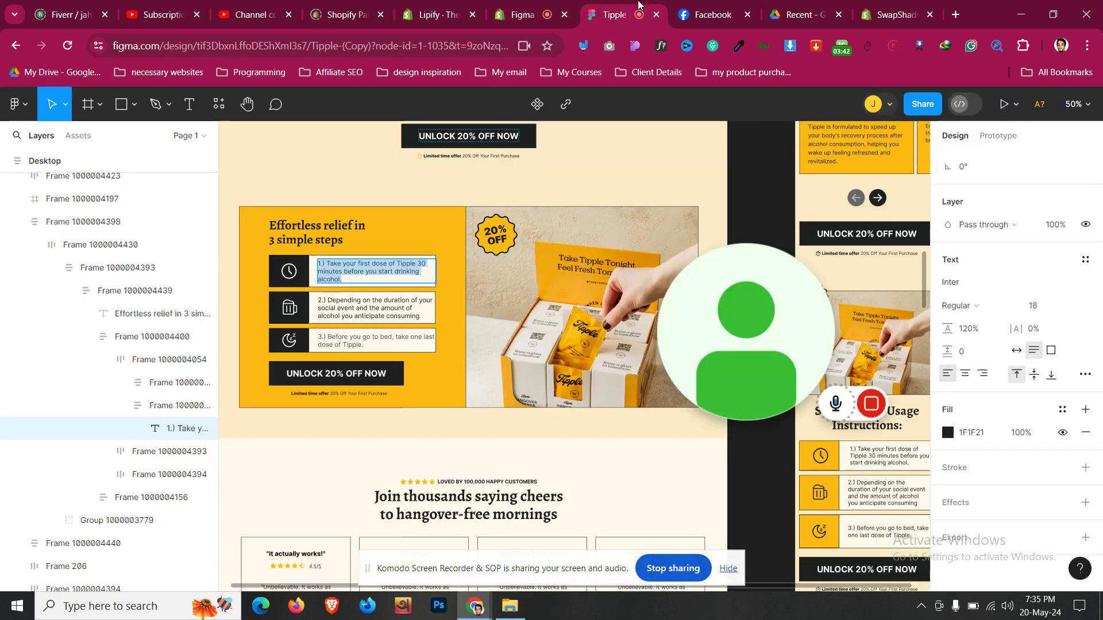
pyautogui.click(537, 4)
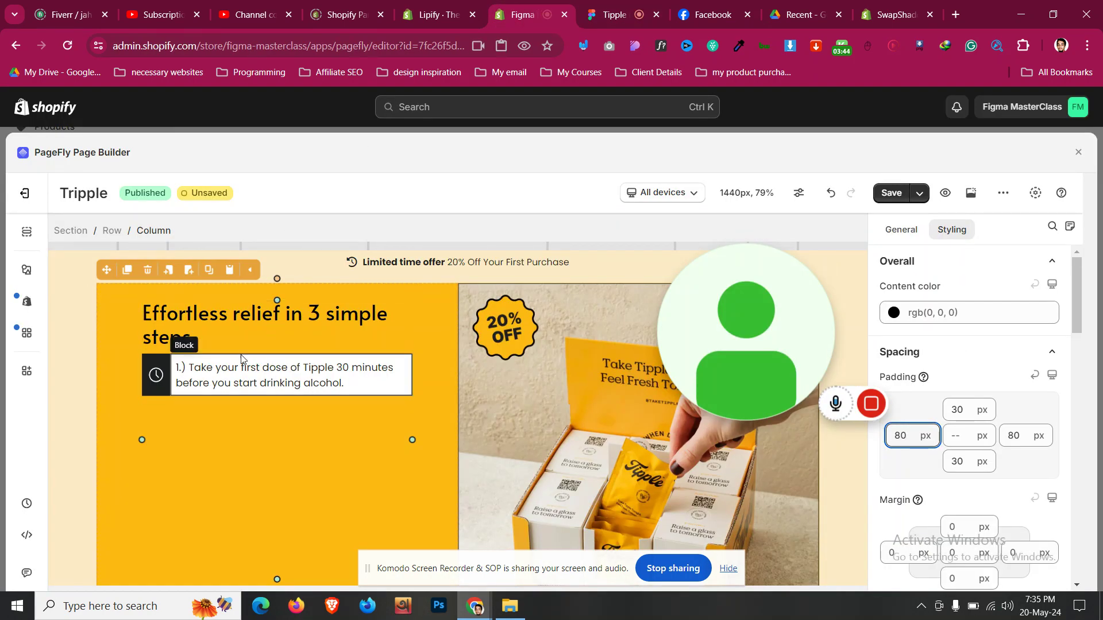
pyautogui.click(174, 361)
pyautogui.click(198, 231)
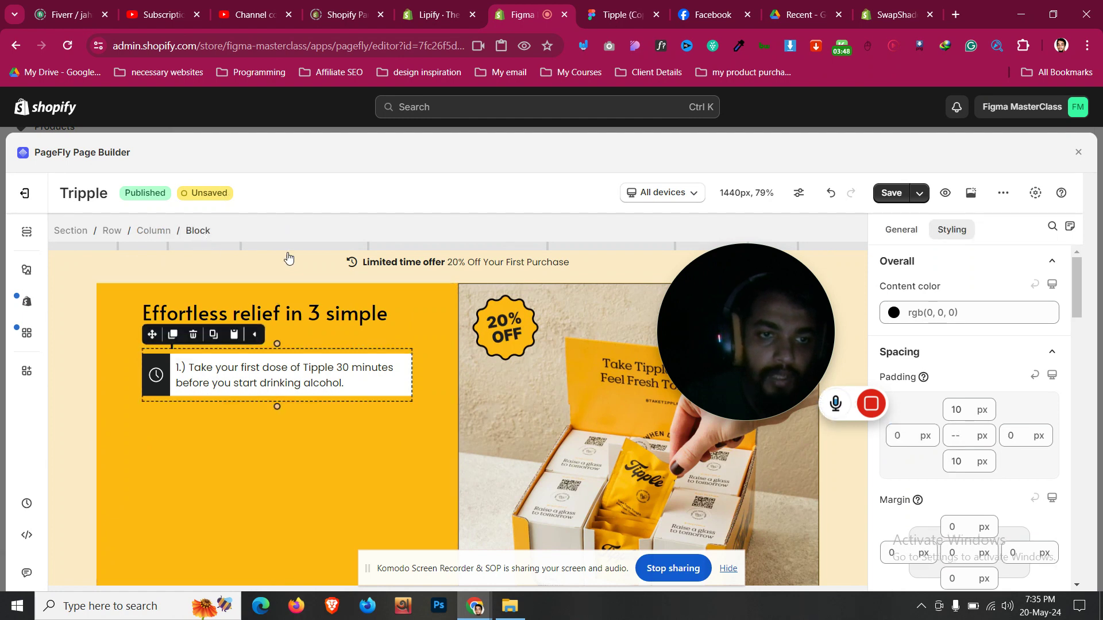
pyautogui.write('16')
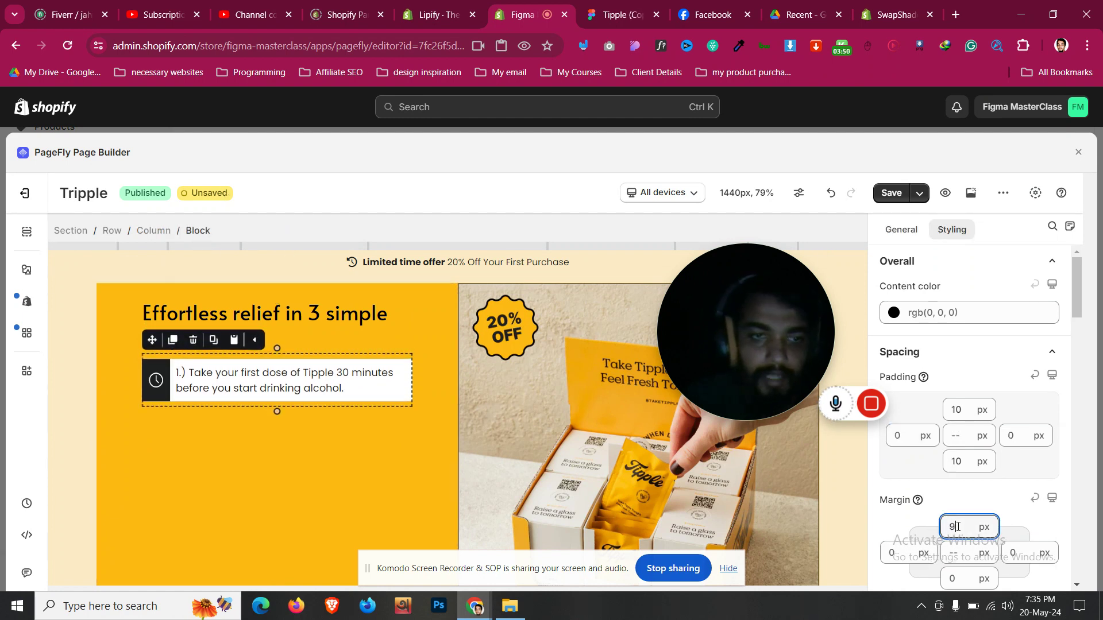
pyautogui.press('BackSpace')
pyautogui.write('5')
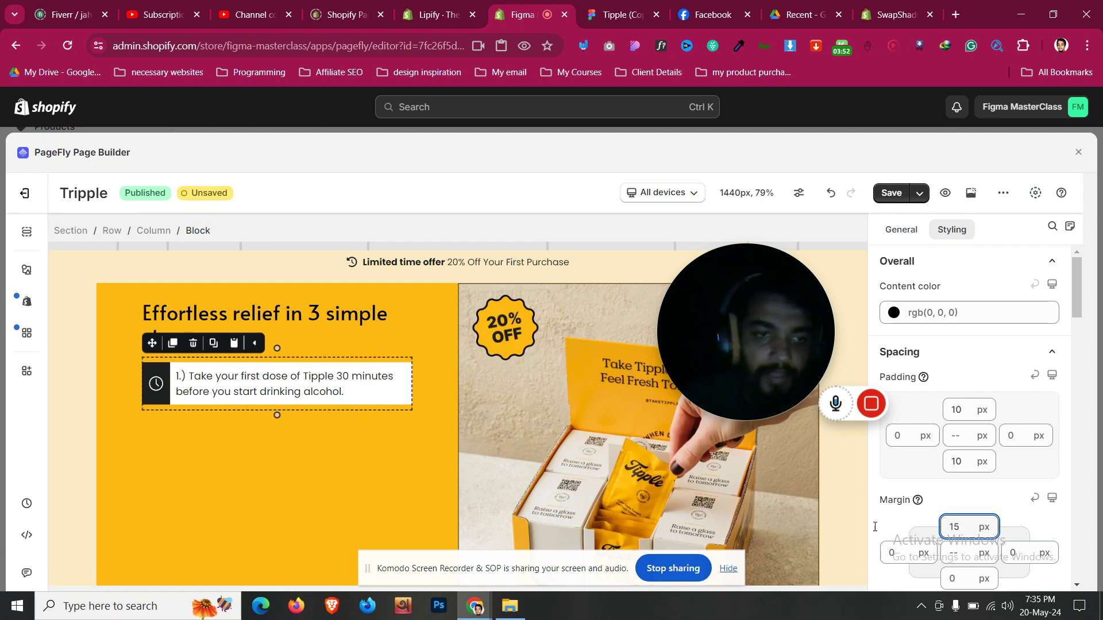
# - Check the section in the Figma design and set the text block's left, right and top padding to 15 px and bottom padding to 14 px
pyautogui.hotkey('ctrl', 'Tab')
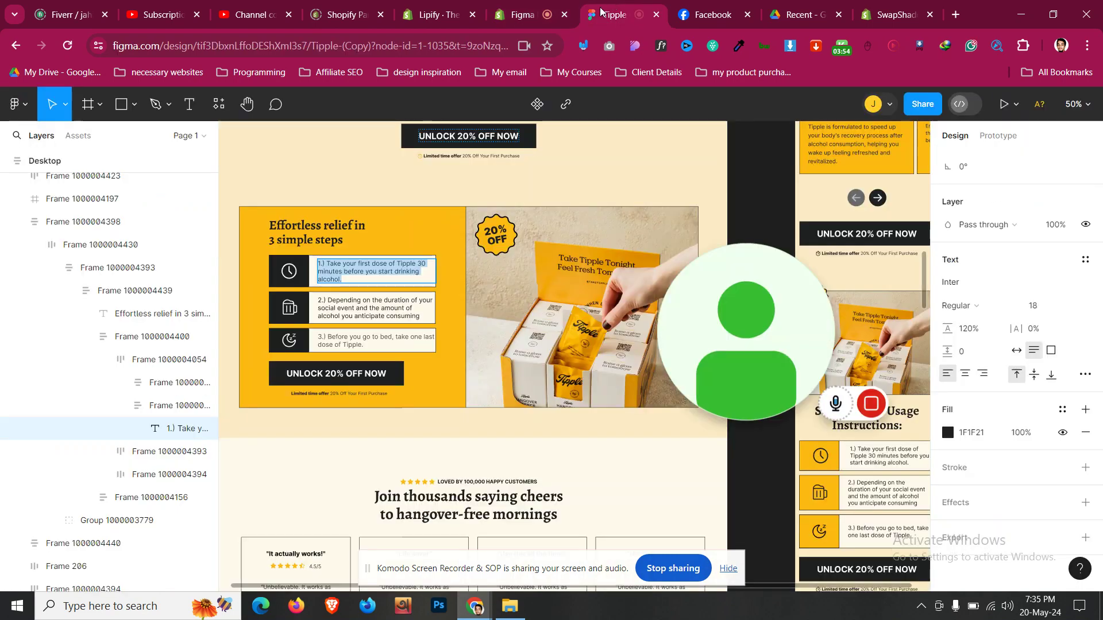
pyautogui.press('Escape')
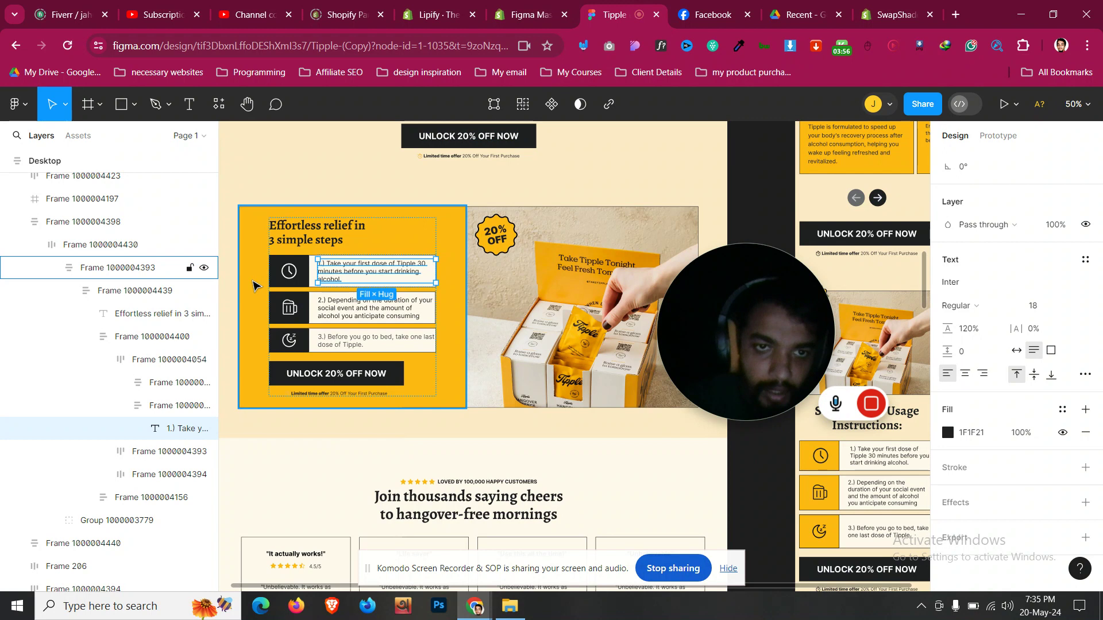
pyautogui.click(326, 233)
pyautogui.hotkey('ctrl', 'shift', 'Tab')
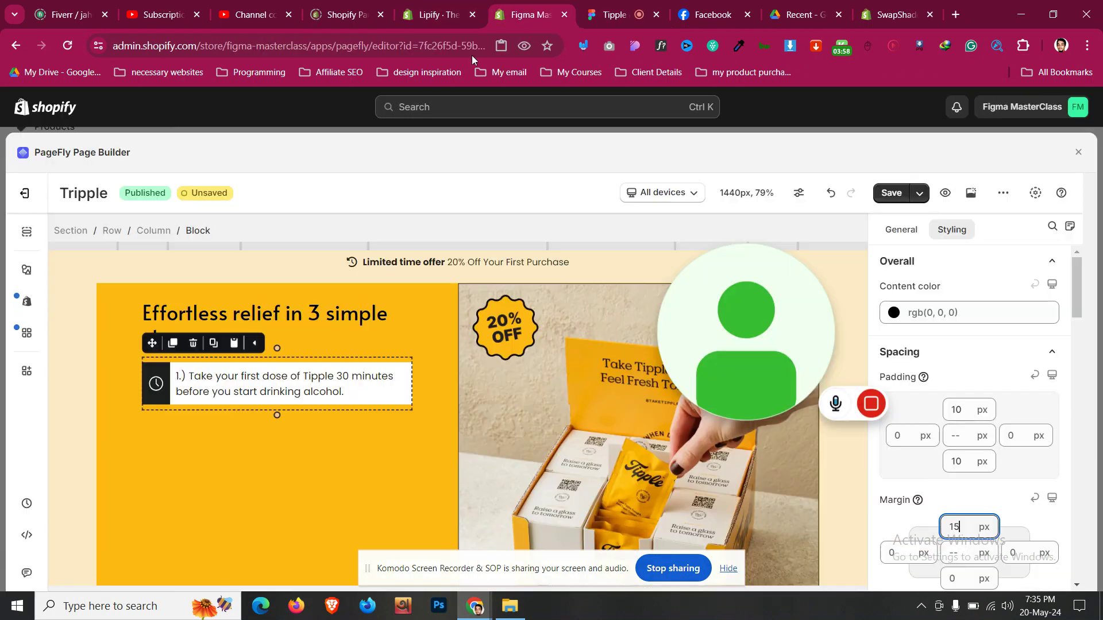
pyautogui.click(208, 367)
pyautogui.doubleClick(906, 436)
pyautogui.write('15')
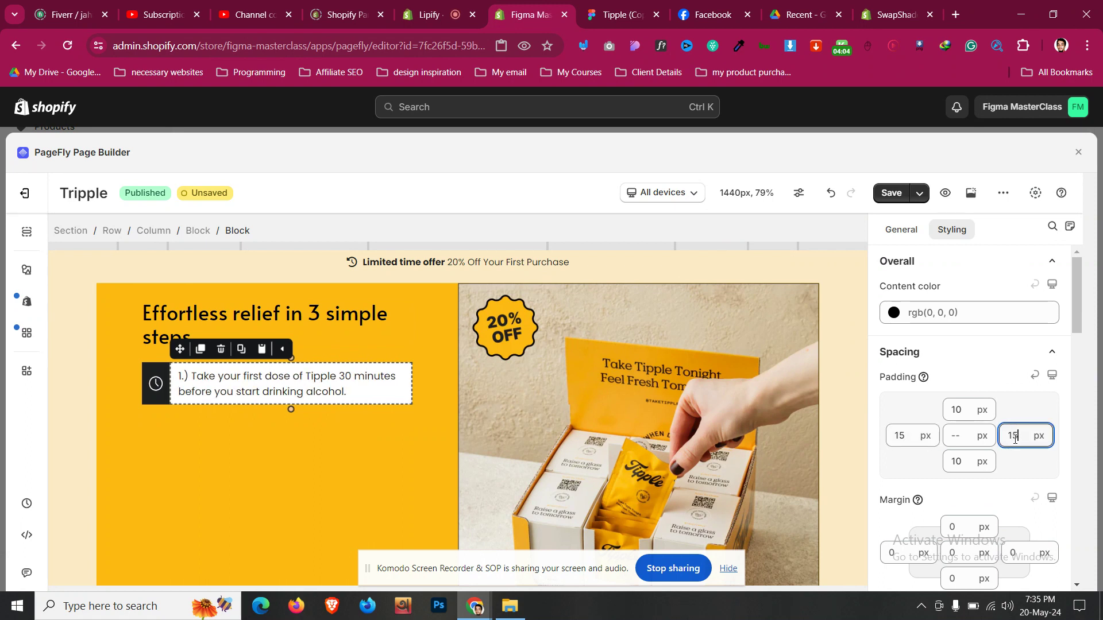
pyautogui.write('15')
pyautogui.doubleClick(960, 409)
pyautogui.write('15')
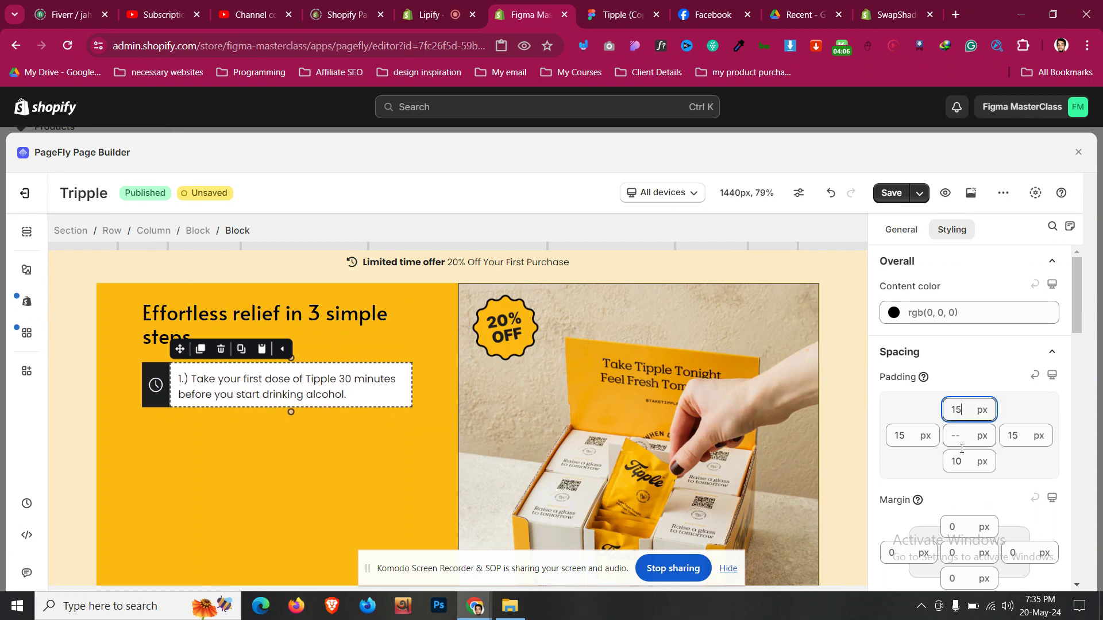
pyautogui.write('13')
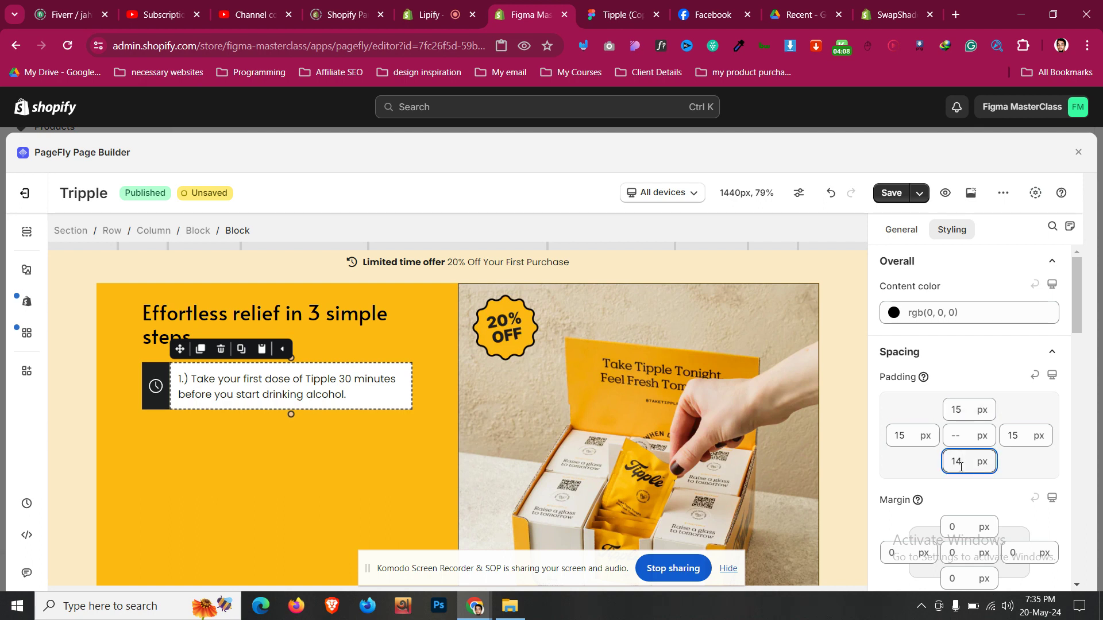
# - Review the spacing of the column, clock block and paragraph, and compare the section with the Figma design
pyautogui.click(162, 493)
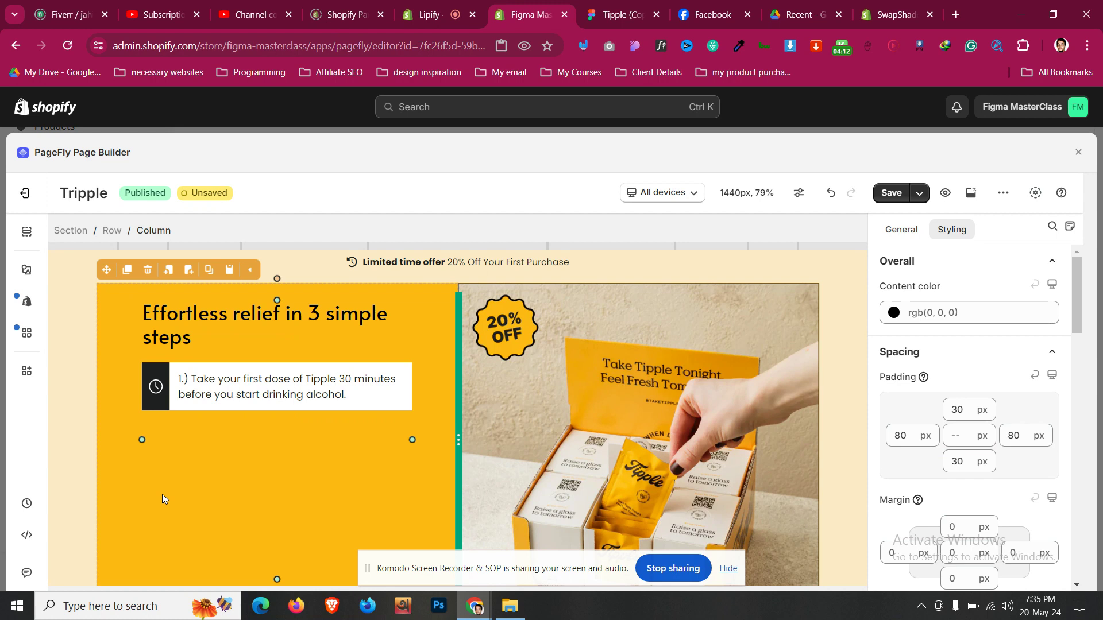
pyautogui.click(161, 404)
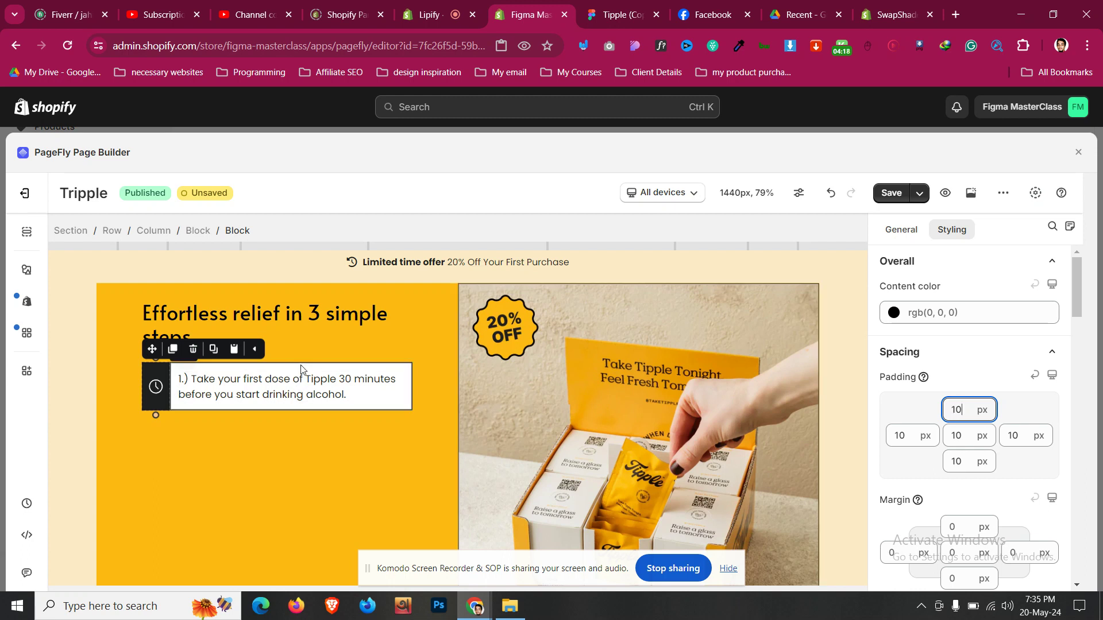
pyautogui.click(296, 385)
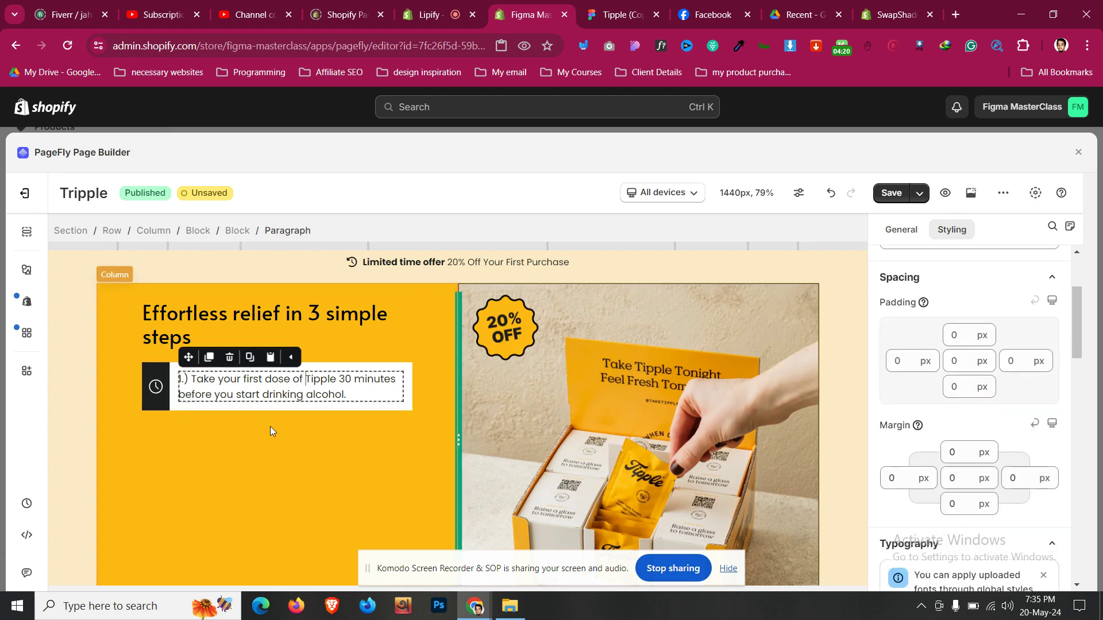
pyautogui.click(289, 425)
pyautogui.scroll(-1, 286, 436)
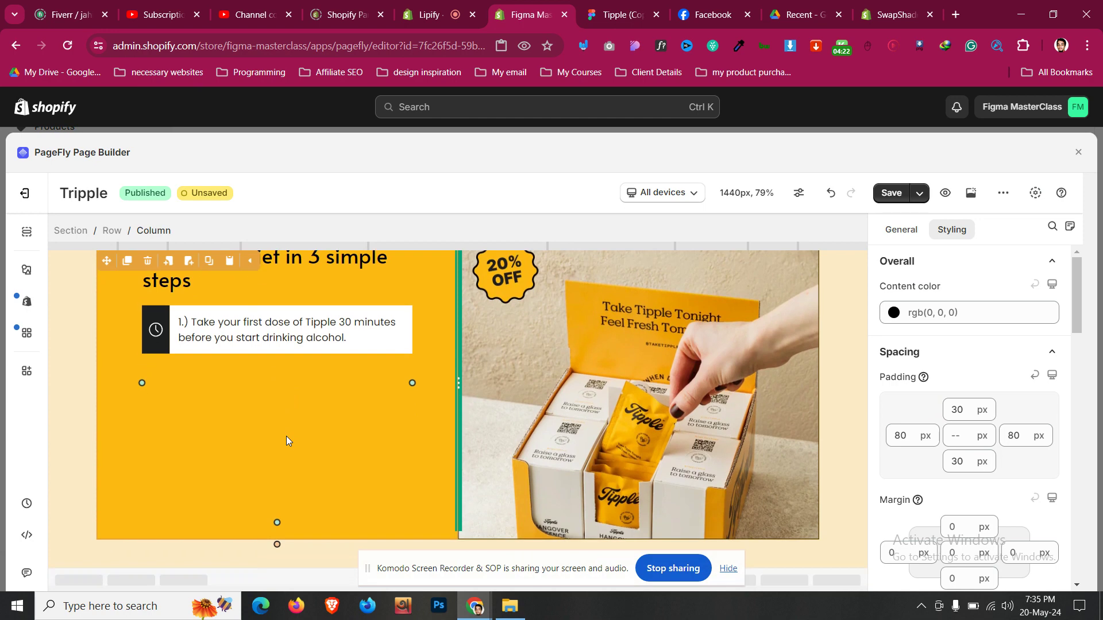
pyautogui.scroll(-1, 286, 441)
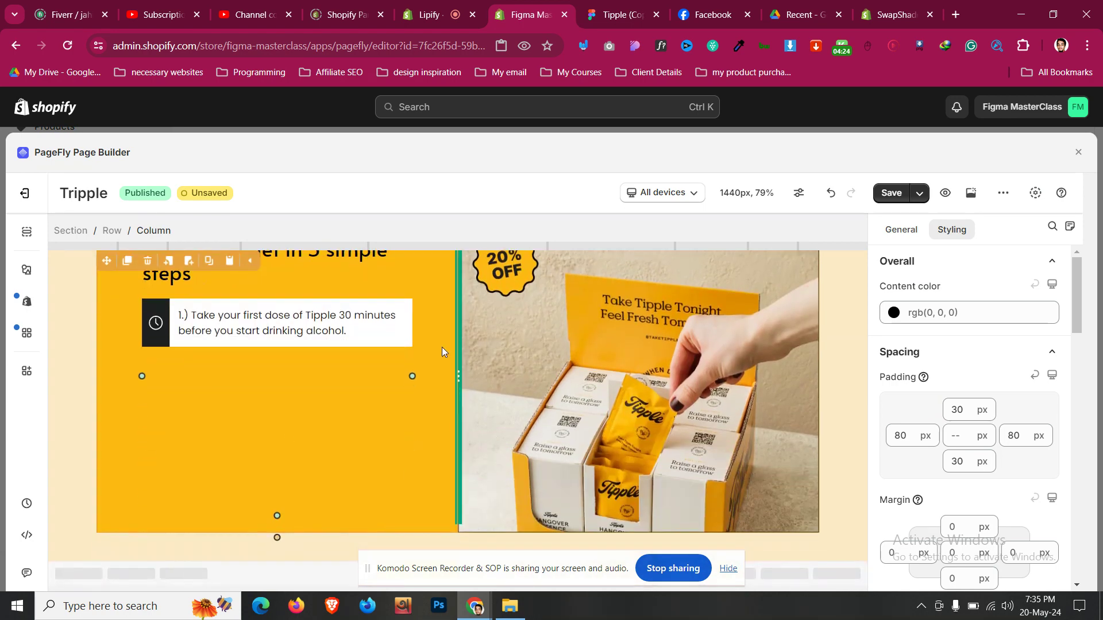
pyautogui.click(614, 15)
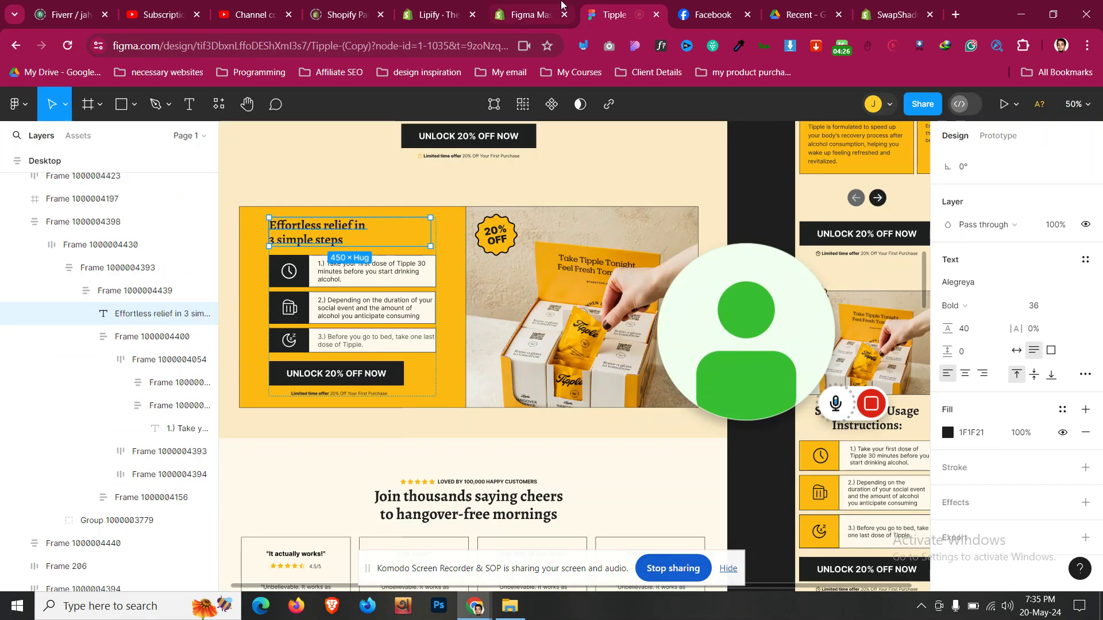
pyautogui.moveTo(560, 5)
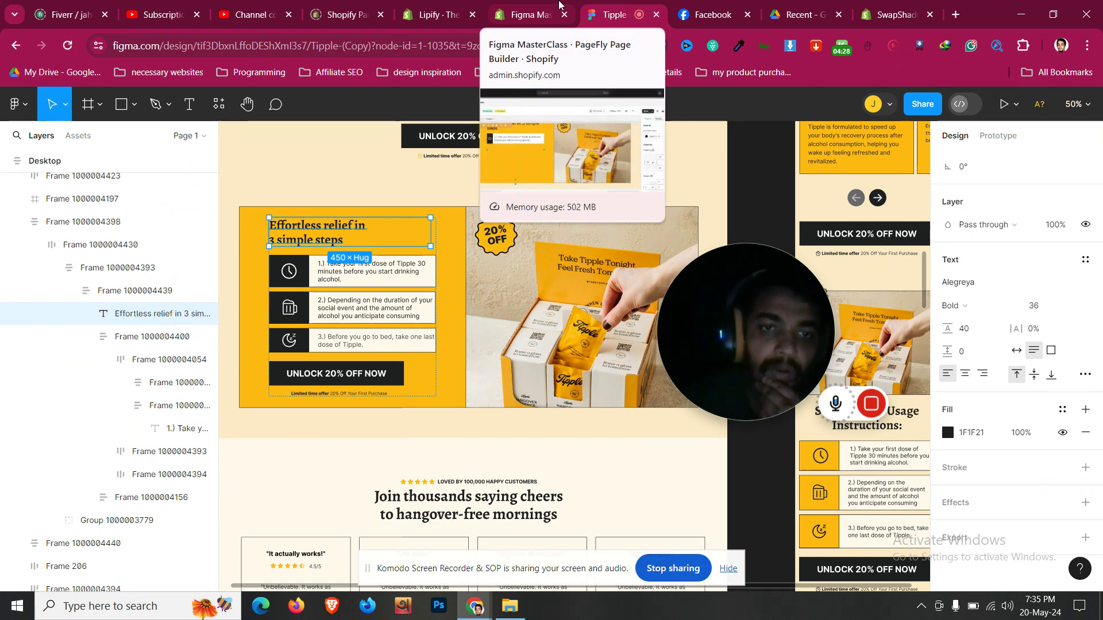
pyautogui.click(557, 9)
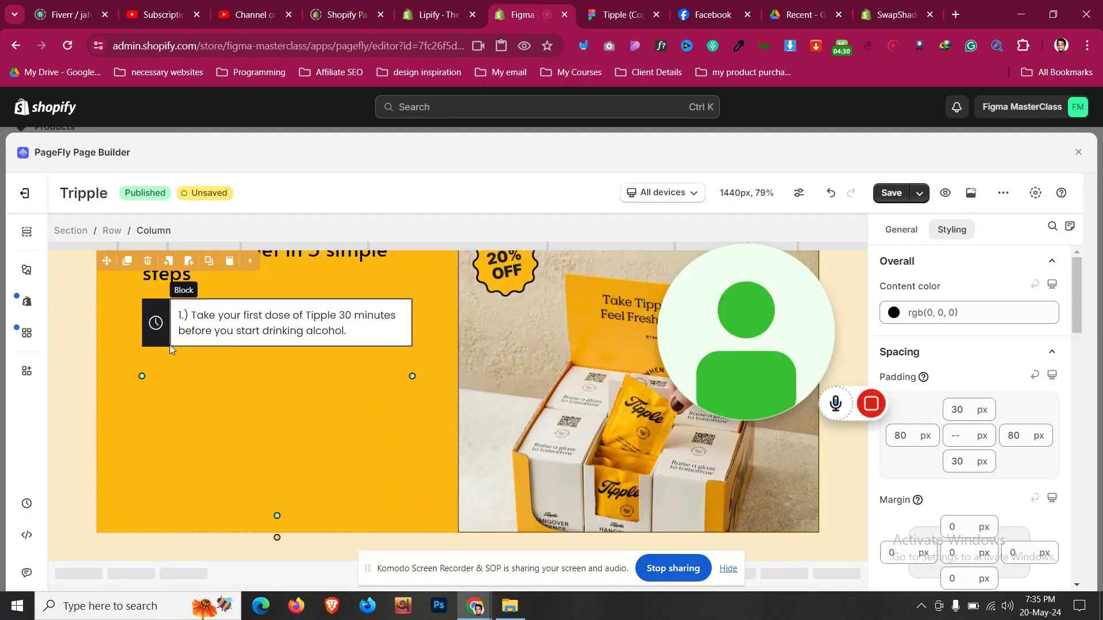
# - Duplicate the outer block holding the clock icon and the first step's text
pyautogui.click(169, 345)
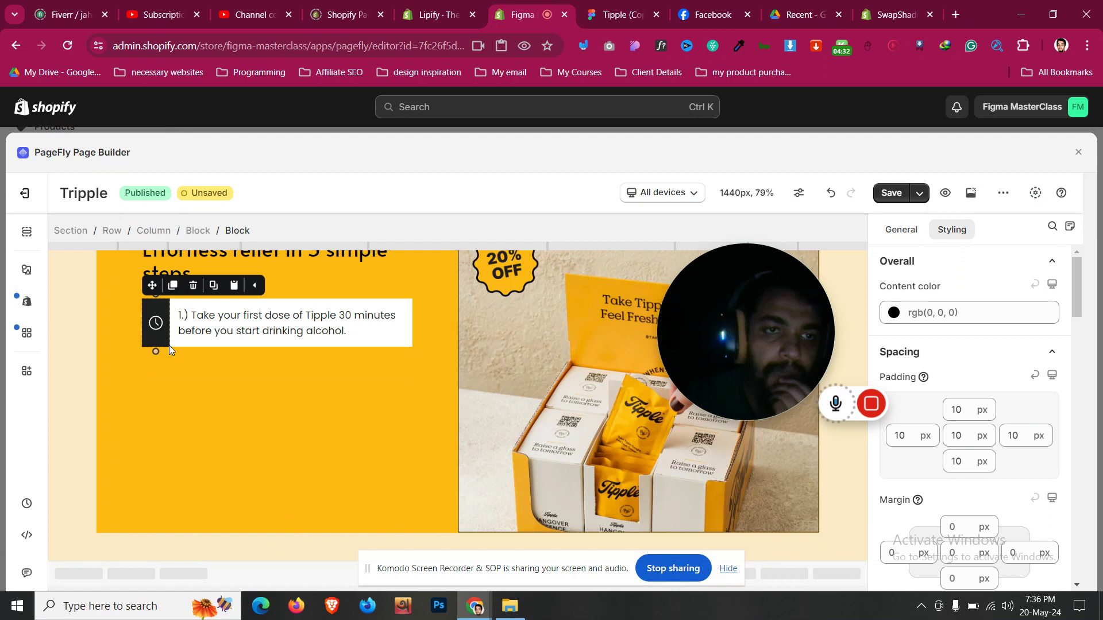
pyautogui.click(199, 231)
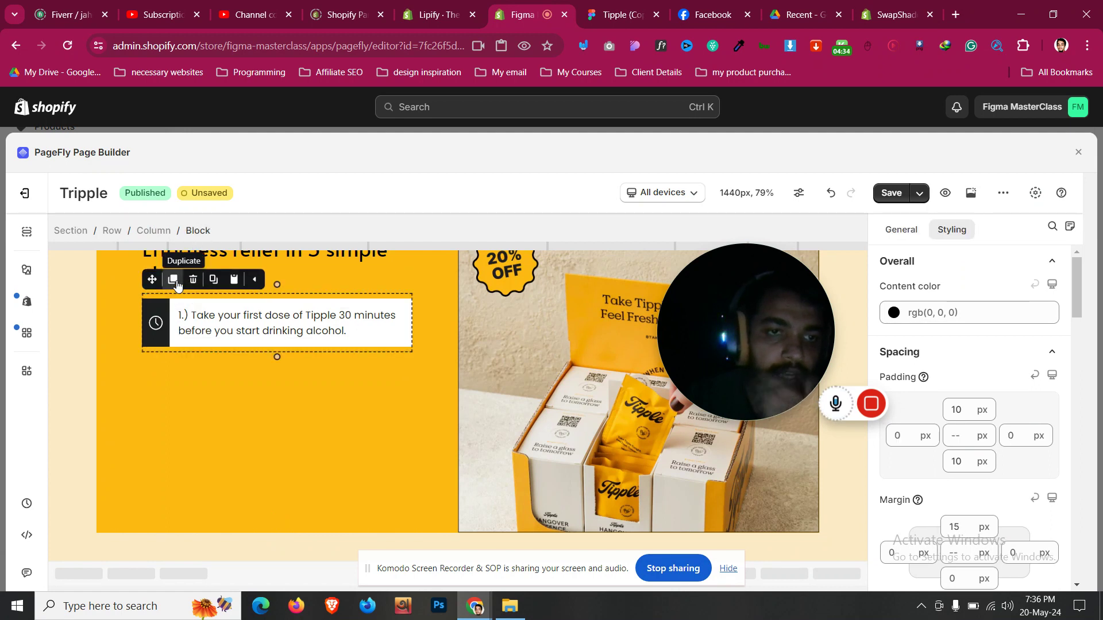
pyautogui.click(174, 281)
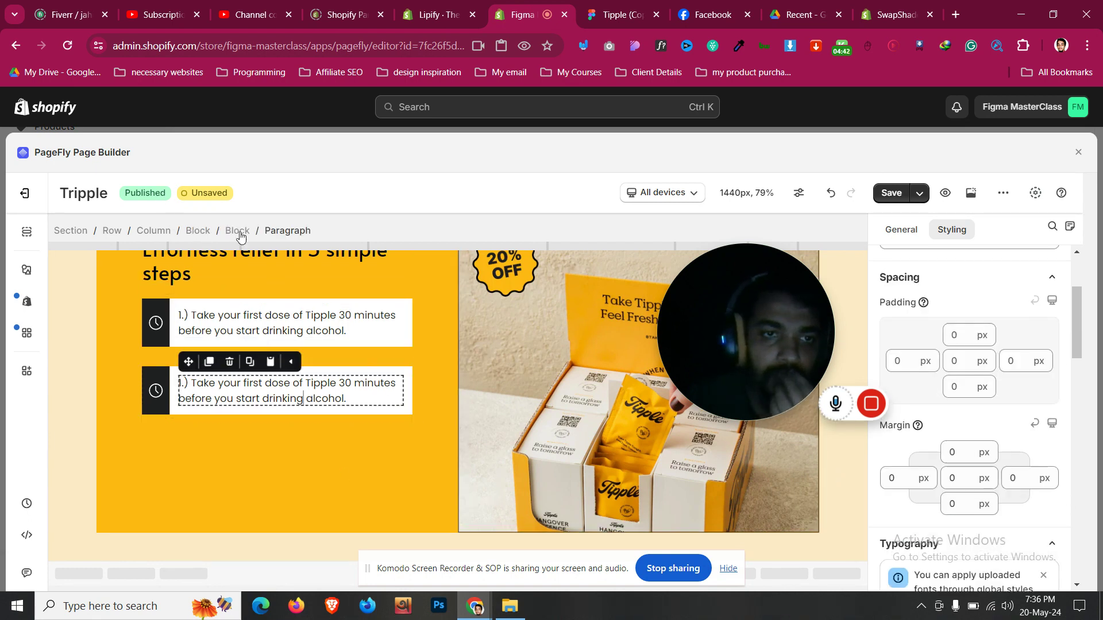
# - Set the top margin of the duplicated step's outer block to 10 px
pyautogui.click(241, 236)
pyautogui.click(198, 231)
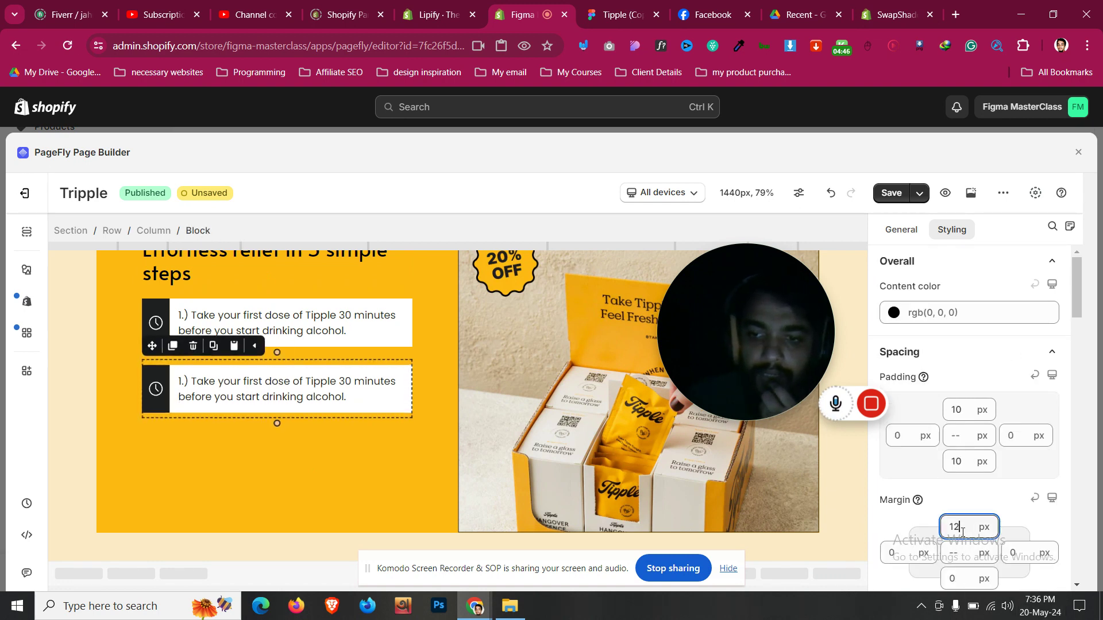
pyautogui.press('BackSpace')
pyautogui.write('0')
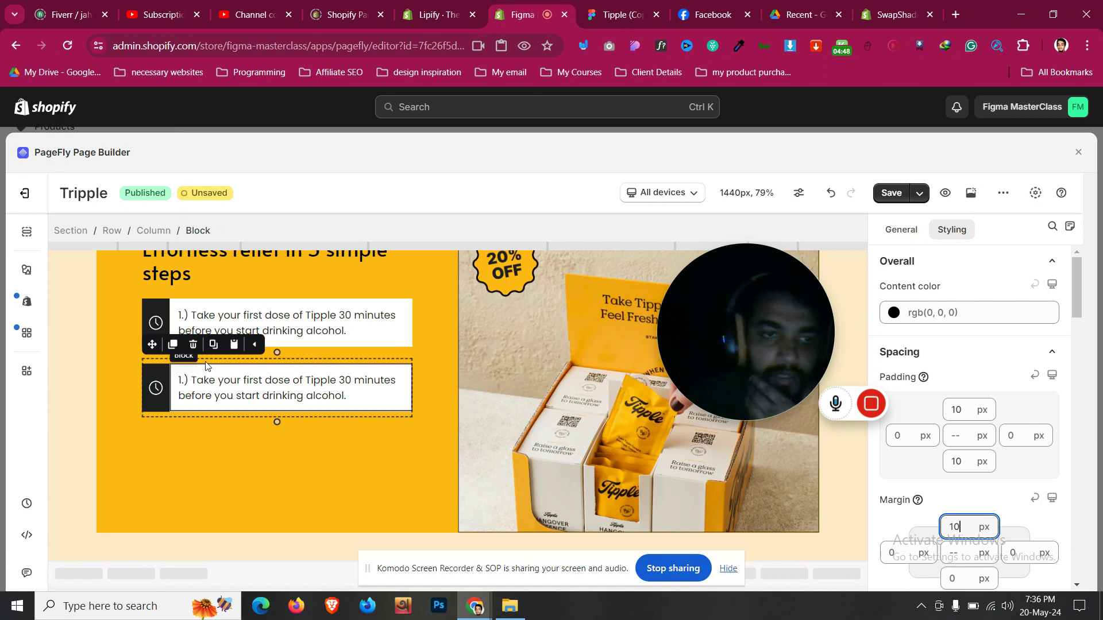
# - Duplicate the second step's outer block to create a third step, and check the section in the Figma design
pyautogui.click(174, 345)
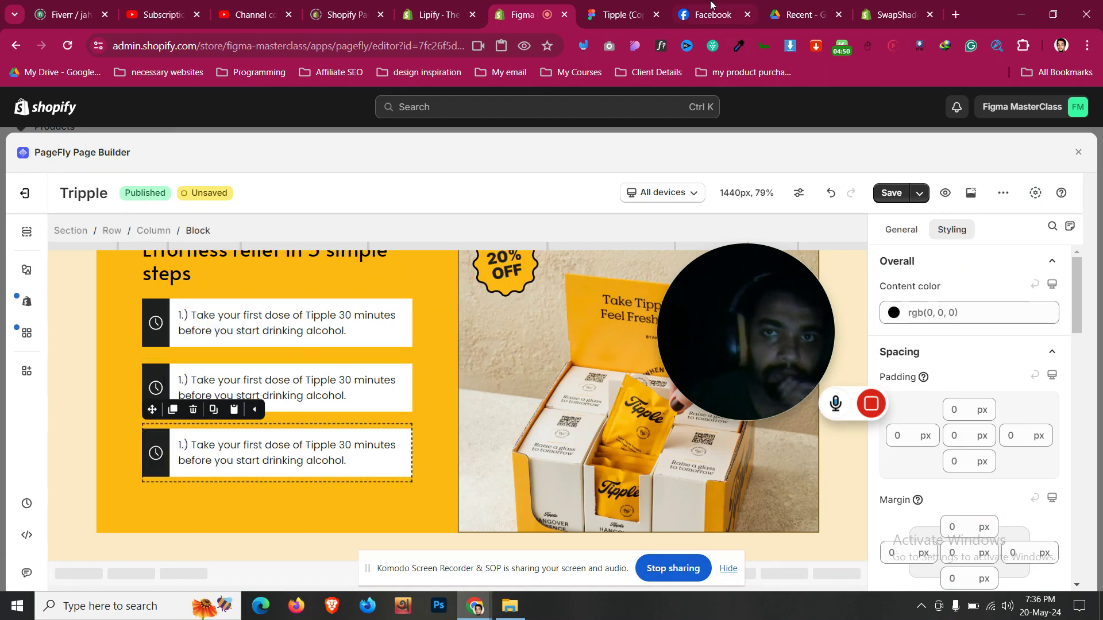
pyautogui.click(607, 7)
pyautogui.click(539, 7)
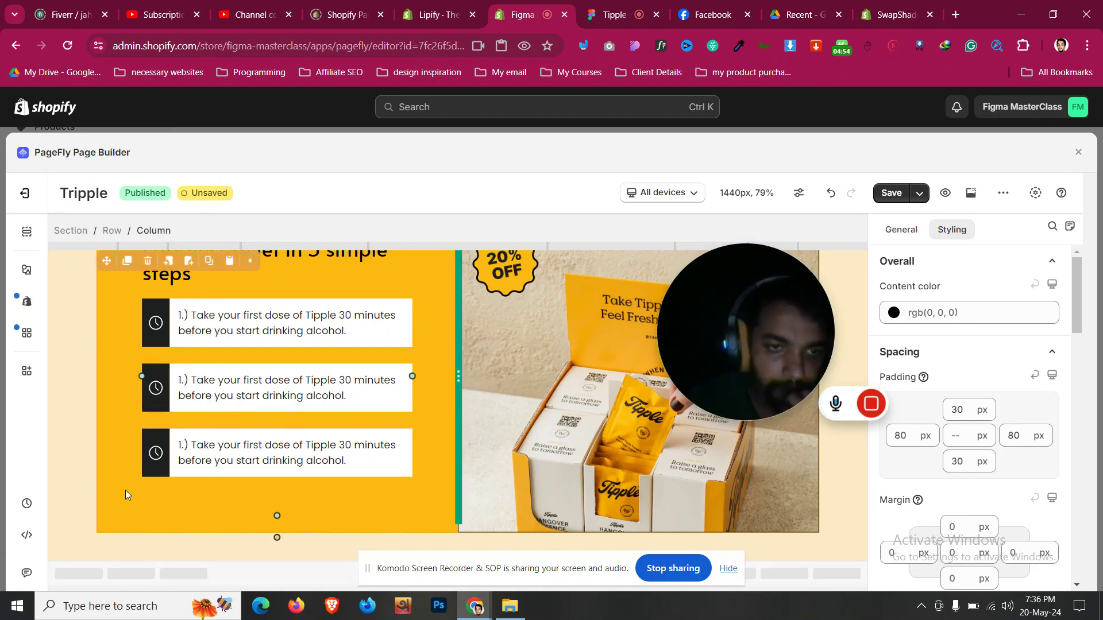
# - Set the top margin of the second and third step blocks to 0 px
pyautogui.click(248, 366)
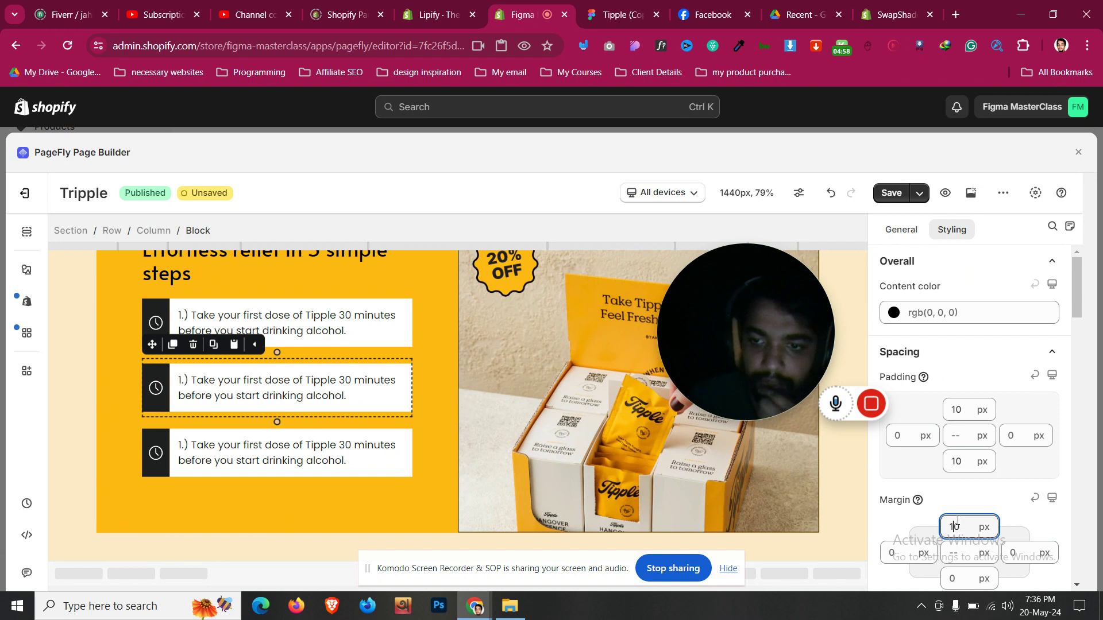
pyautogui.press('BackSpace')
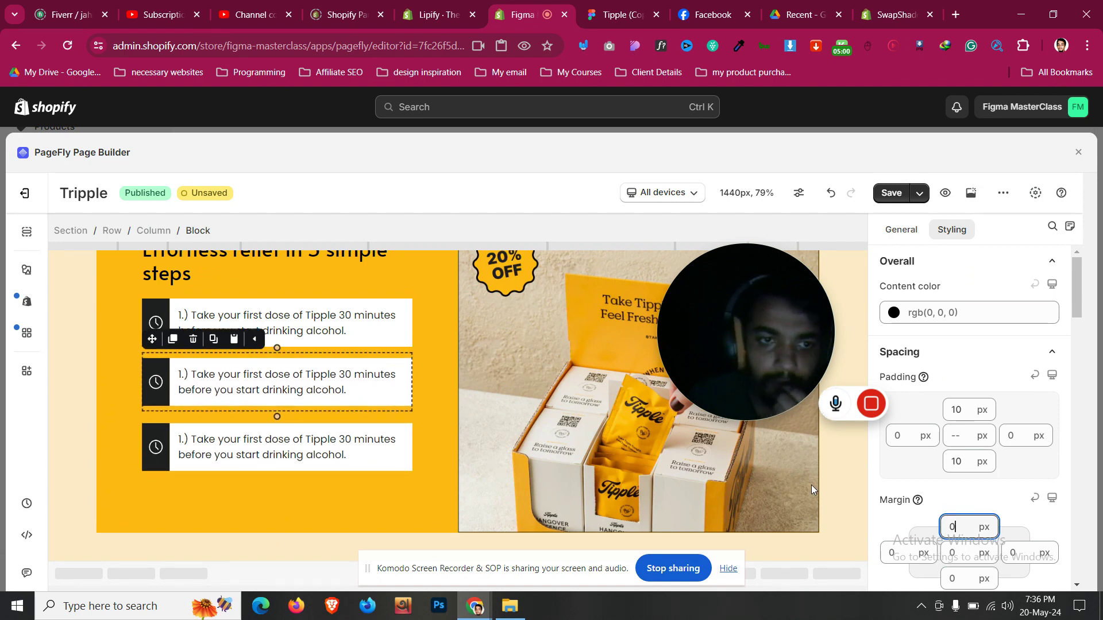
pyautogui.click(276, 459)
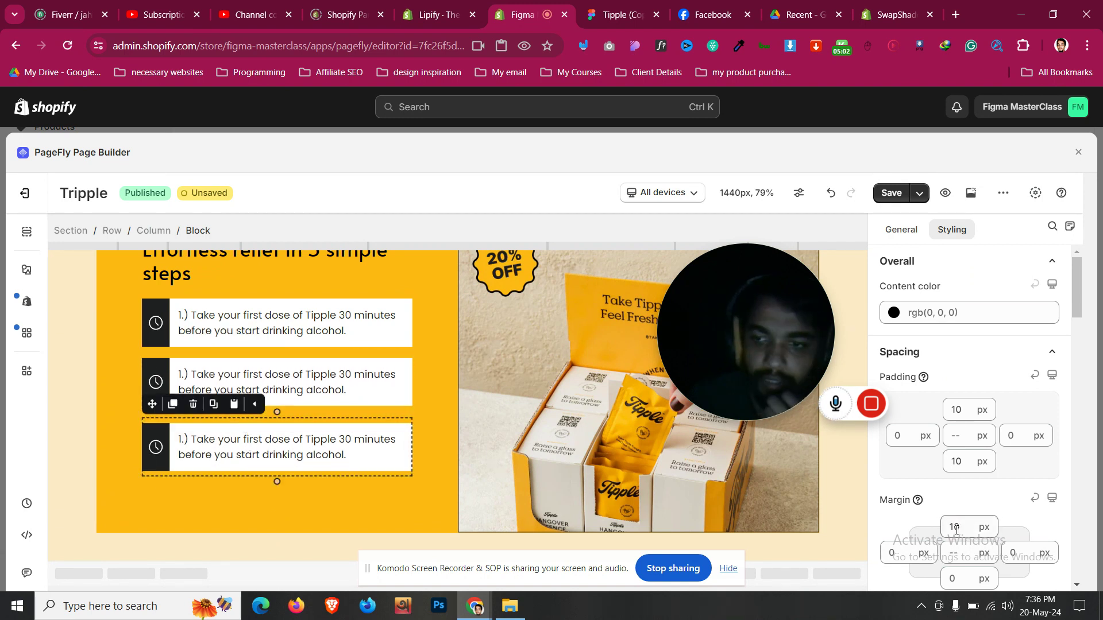
pyautogui.click(955, 527)
pyautogui.press('BackSpace')
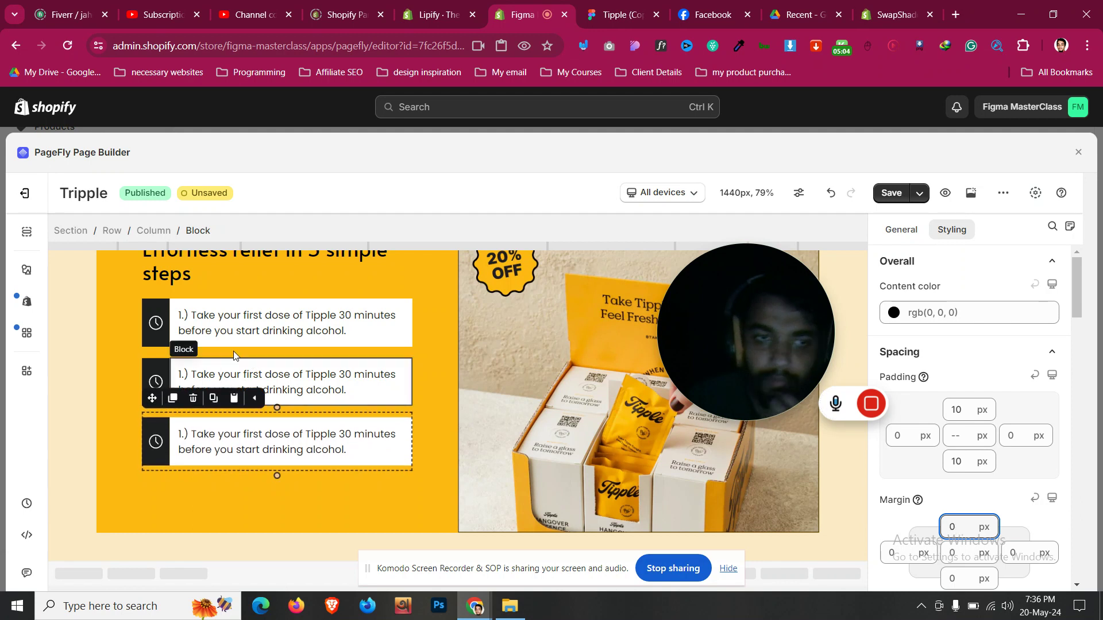
pyautogui.click(131, 295)
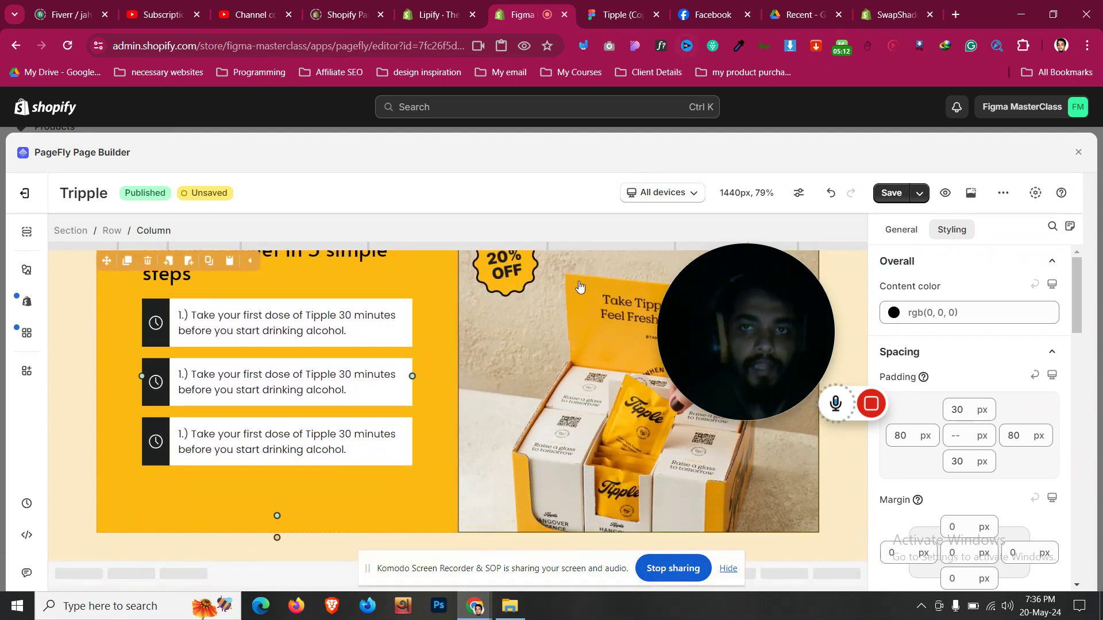
# - Duplicate the "UNLOCK 20% OFF NOW" button above the section and move the copy below the third step block
pyautogui.scroll(5, 418, 288)
pyautogui.click(352, 387)
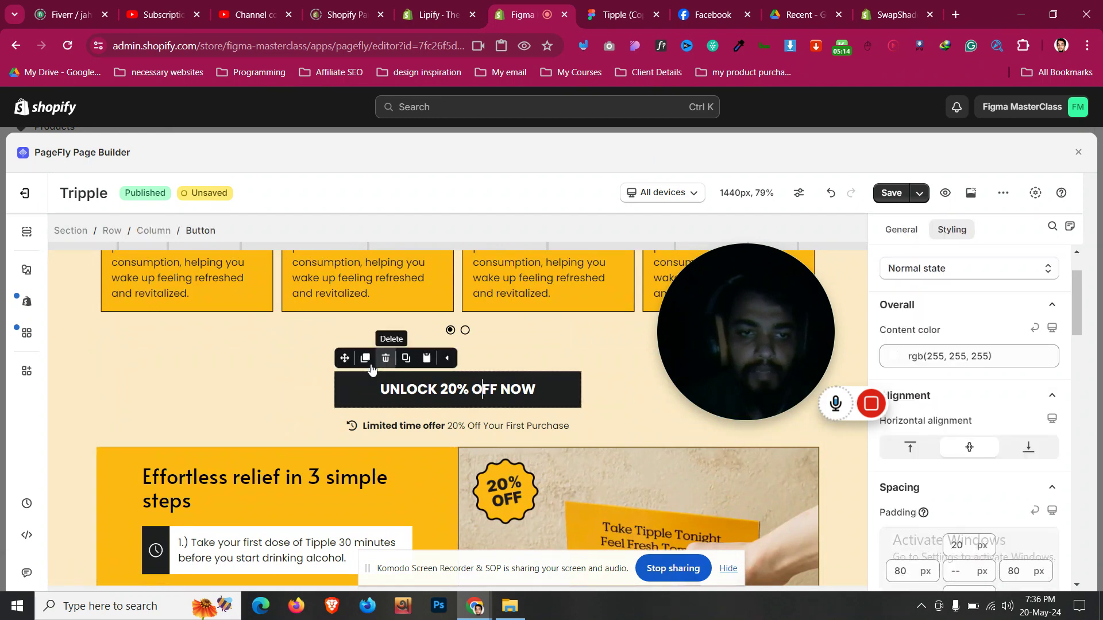
pyautogui.click(365, 358)
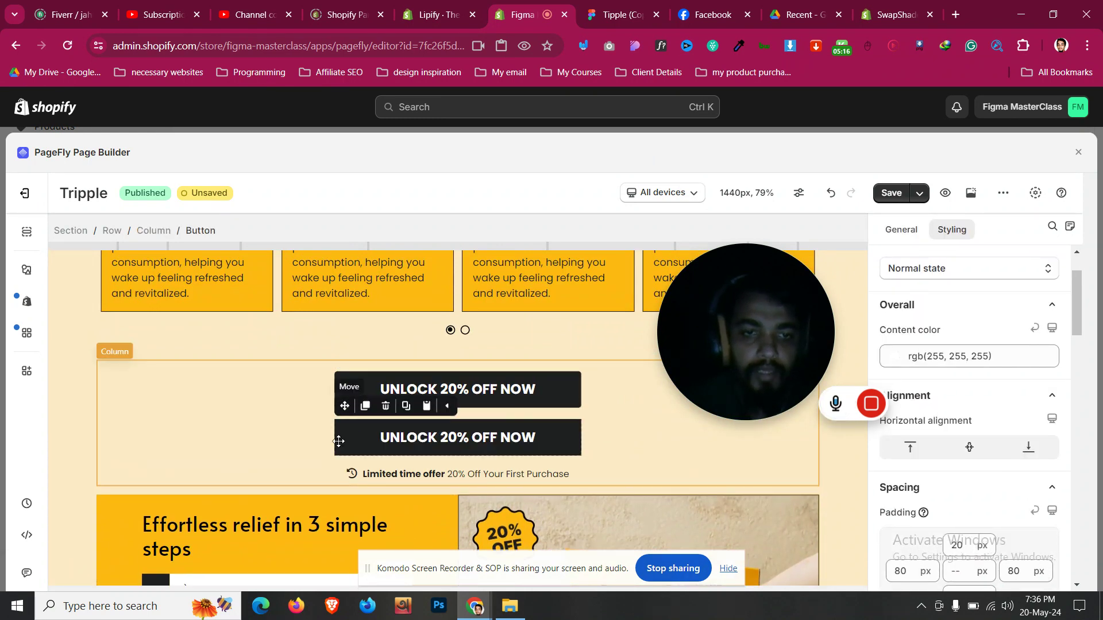
pyautogui.moveTo(239, 595); pyautogui.dragTo(234, 476)
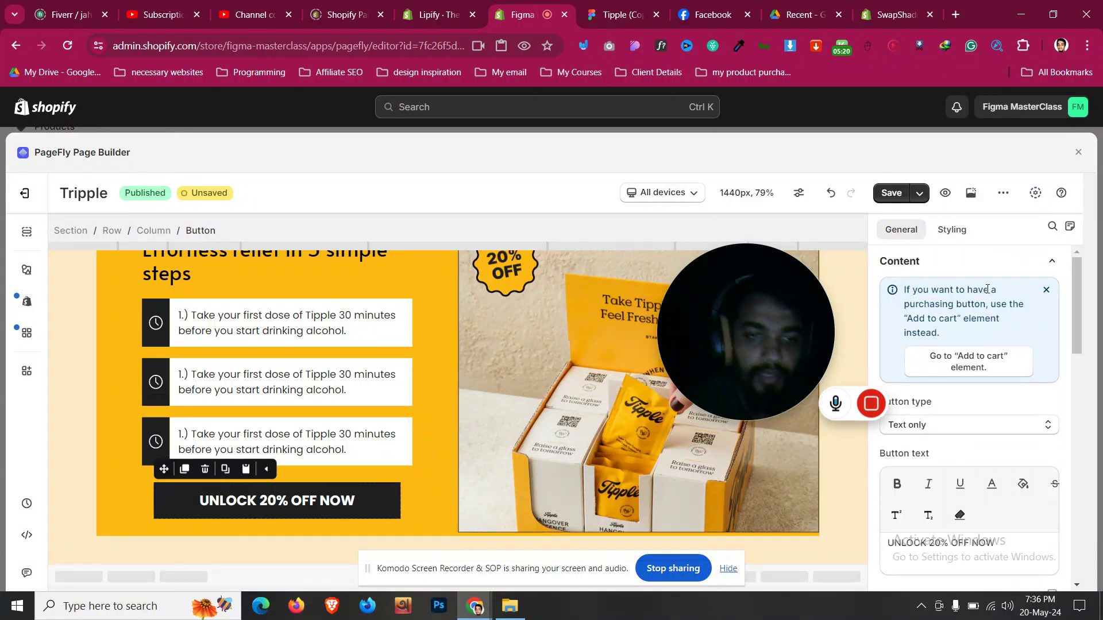
# - Align the copied button to the start of the yellow column and compare it with the Figma design
pyautogui.click(957, 231)
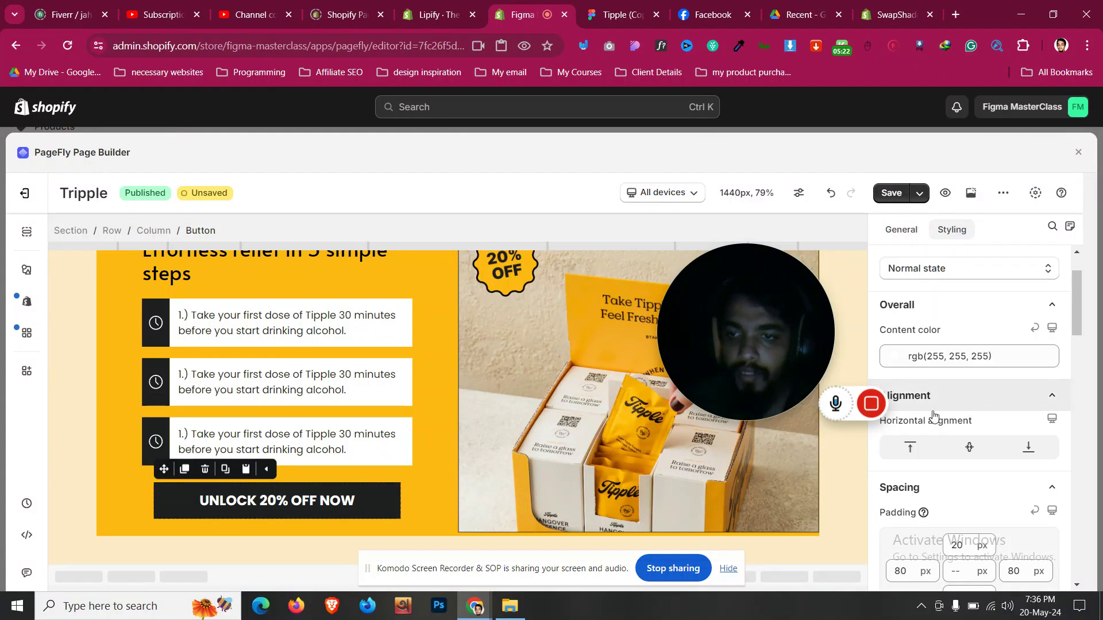
pyautogui.click(913, 447)
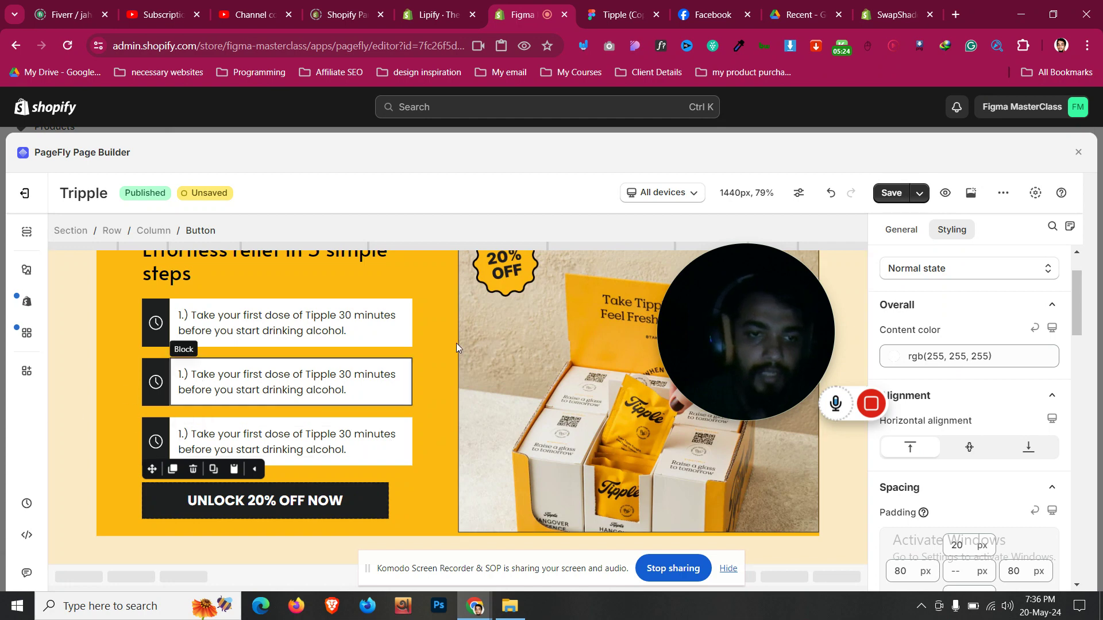
pyautogui.click(609, 15)
pyautogui.click(554, 7)
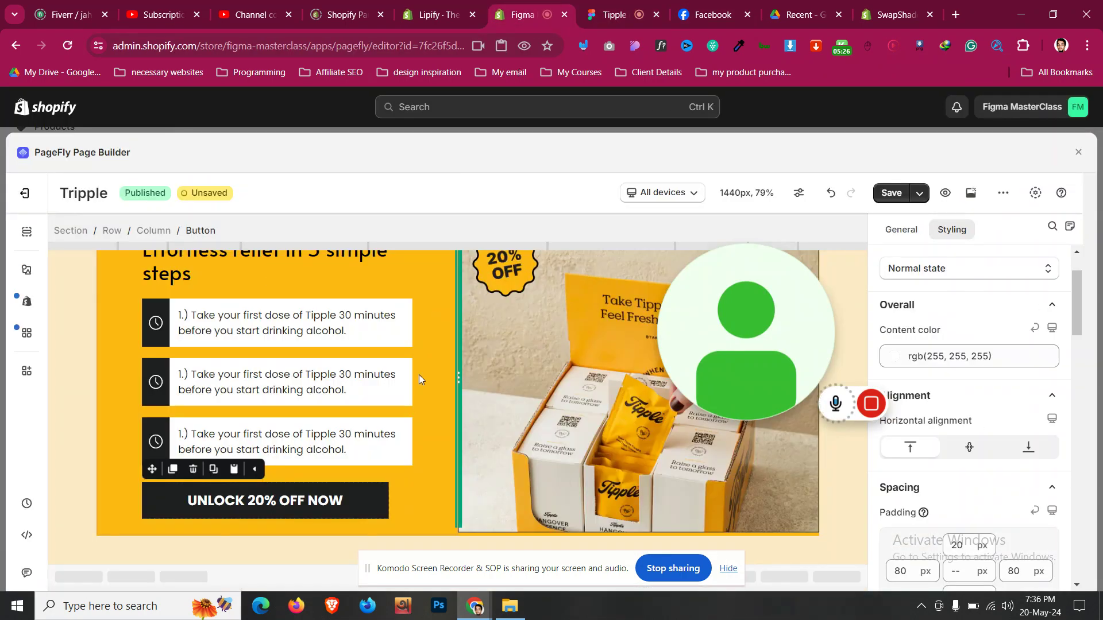
# - Set the top margin of the copied "UNLOCK 20% OFF NOW" button to 10 px
pyautogui.scroll(-6, 984, 453)
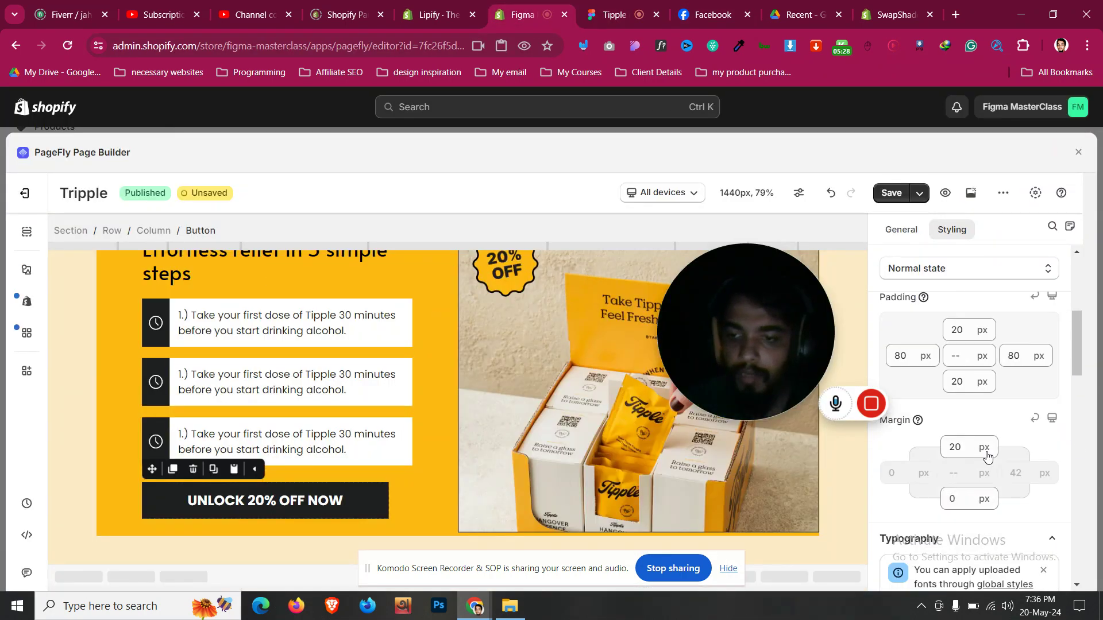
pyautogui.scroll(4, 971, 379)
pyautogui.click(966, 384)
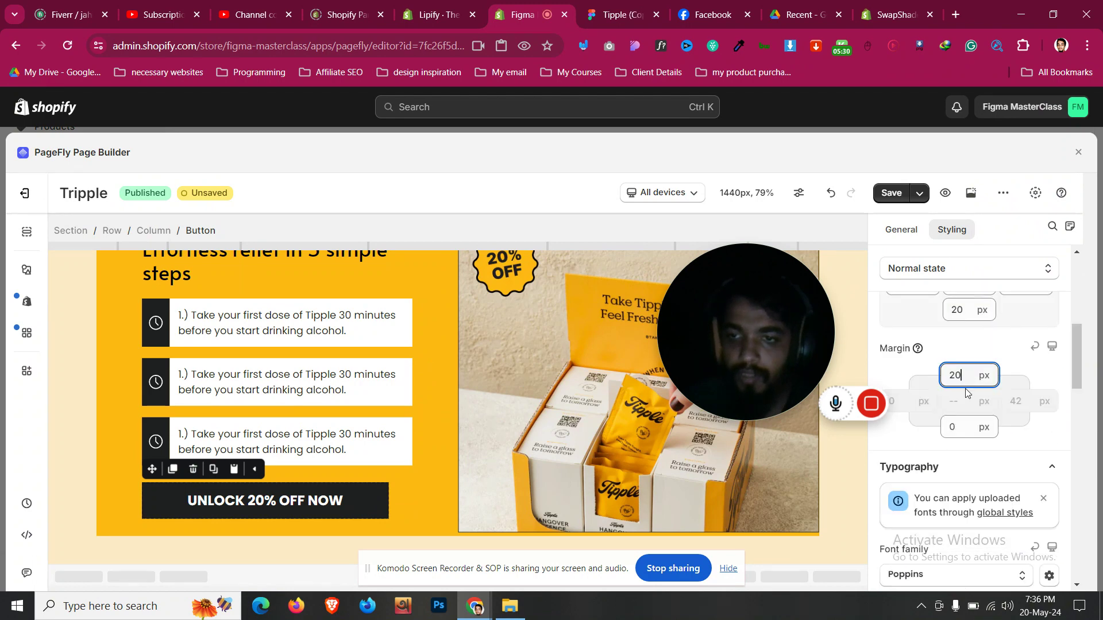
pyautogui.press('Down')
pyautogui.press('Down')
pyautogui.press('Down')
pyautogui.press('Down')
pyautogui.press('Down')
pyautogui.press('Down')
pyautogui.press('Down')
pyautogui.press('Down')
pyautogui.press('Down')
pyautogui.press('Down')
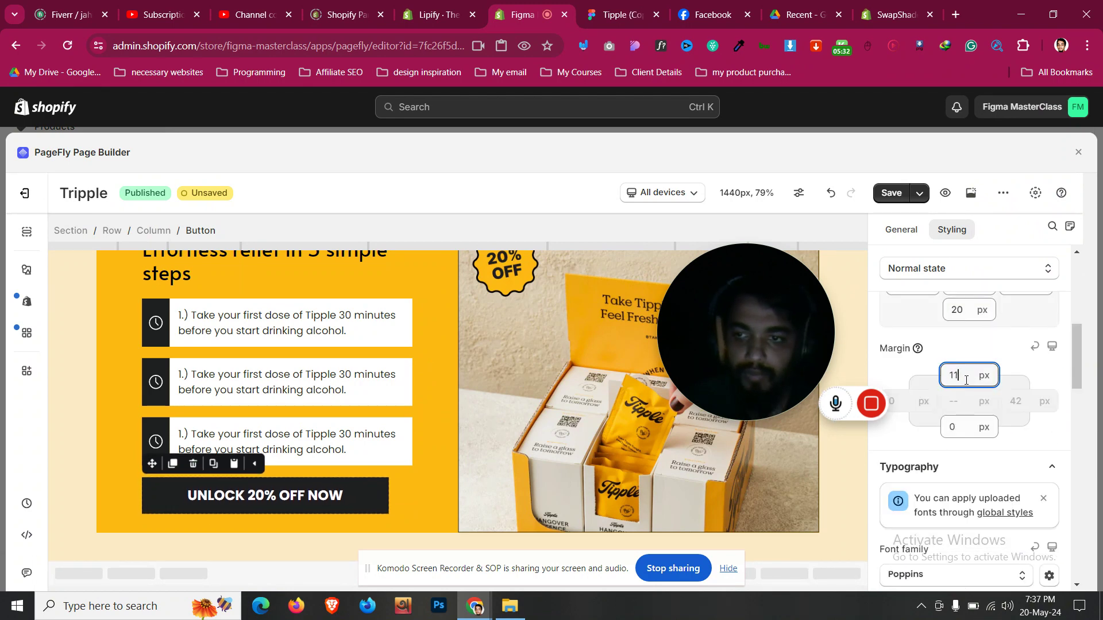
# - Duplicate the "Limited time offer" block, move the copy below the yellow column's button, and check the Figma design
pyautogui.scroll(3, 481, 429)
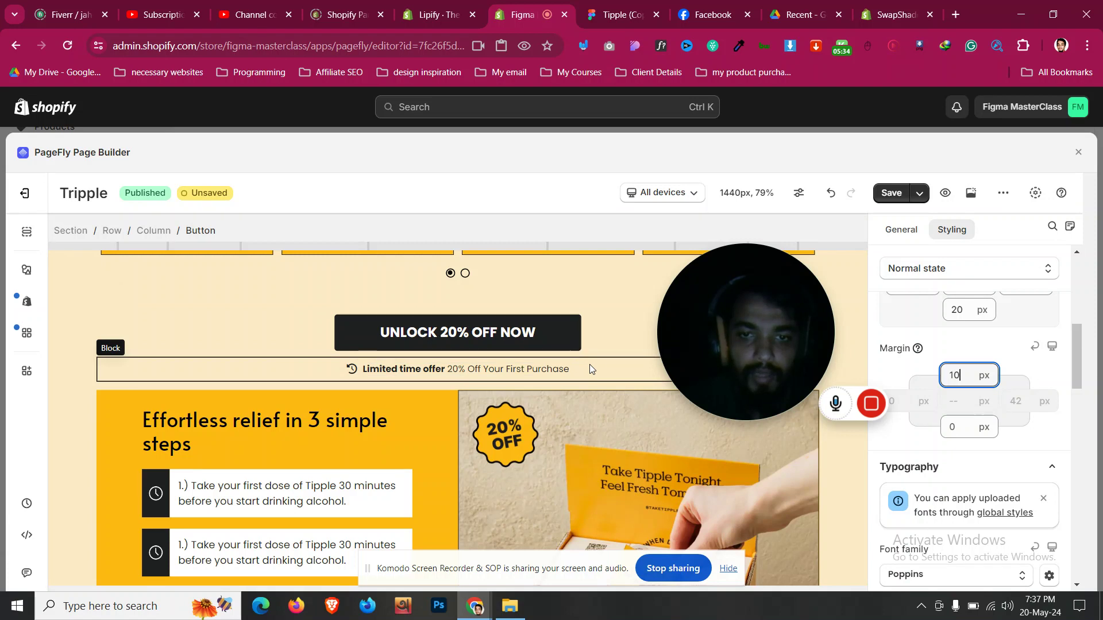
pyautogui.click(589, 367)
pyautogui.click(127, 343)
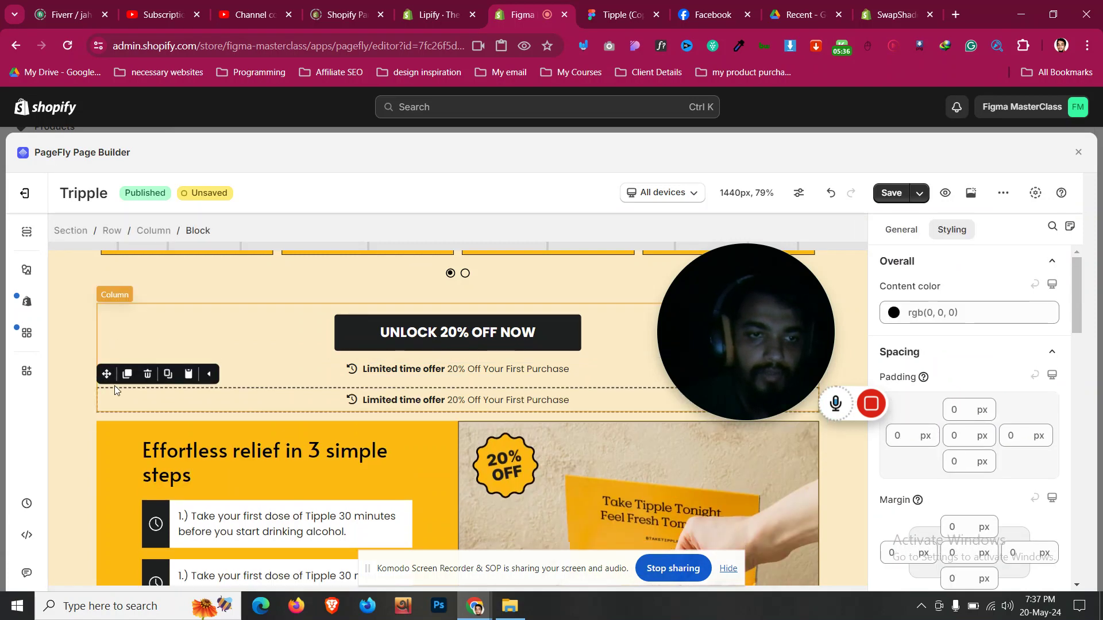
pyautogui.moveTo(106, 374); pyautogui.dragTo(190, 519)
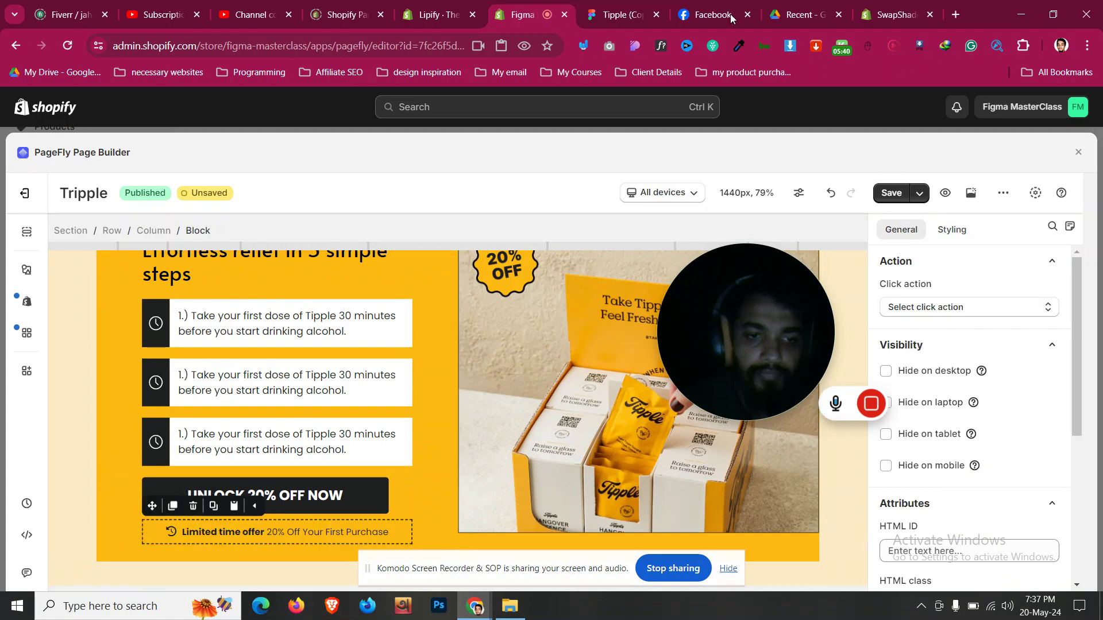
pyautogui.click(631, 5)
pyautogui.click(531, 5)
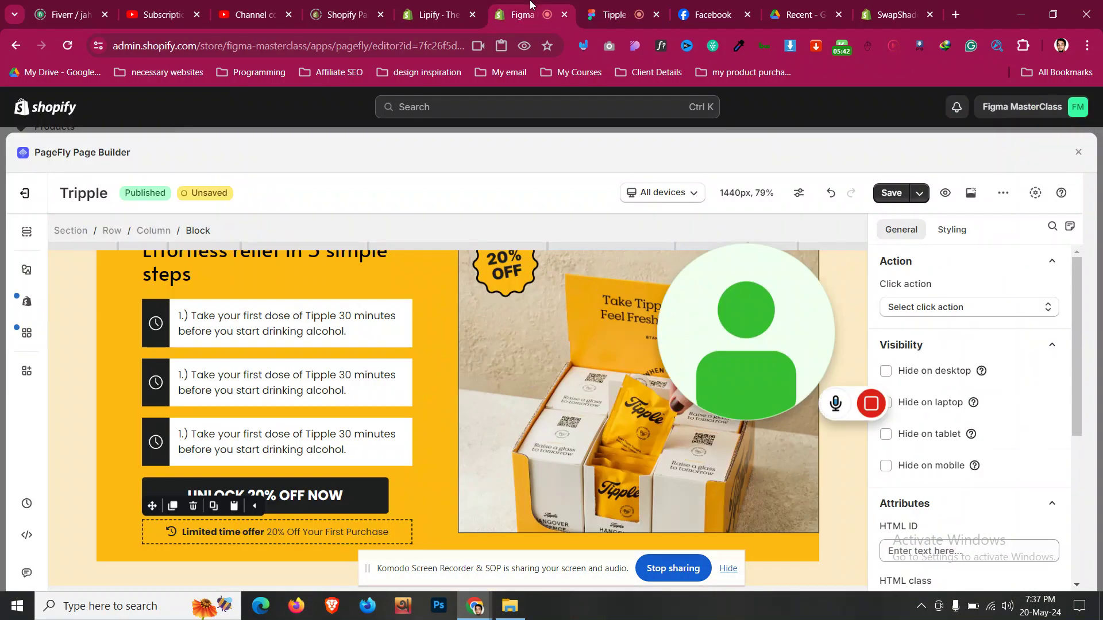
# - Set the bottom padding of the copied "Limited time offer" block to 0 px
pyautogui.click(113, 506)
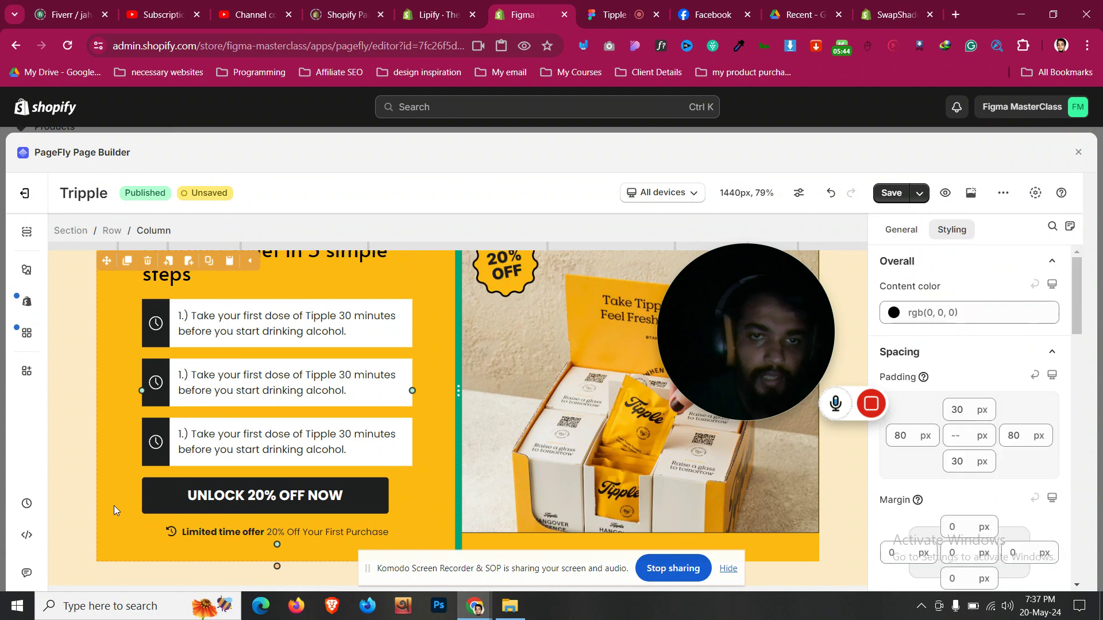
pyautogui.scroll(1, 114, 508)
pyautogui.scroll(-2, 113, 505)
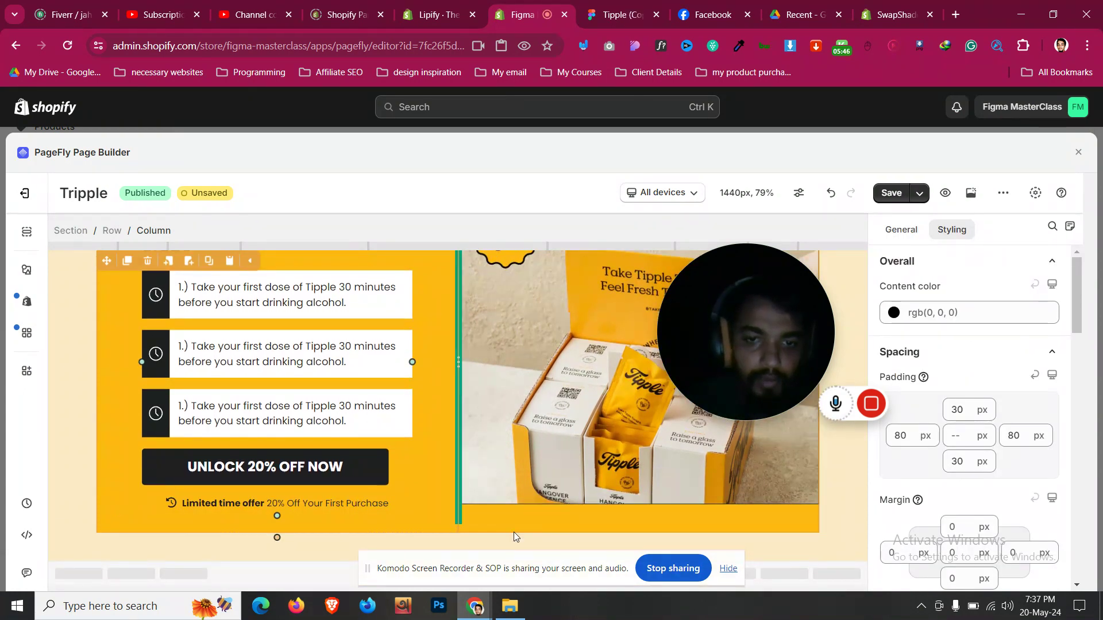
pyautogui.click(399, 495)
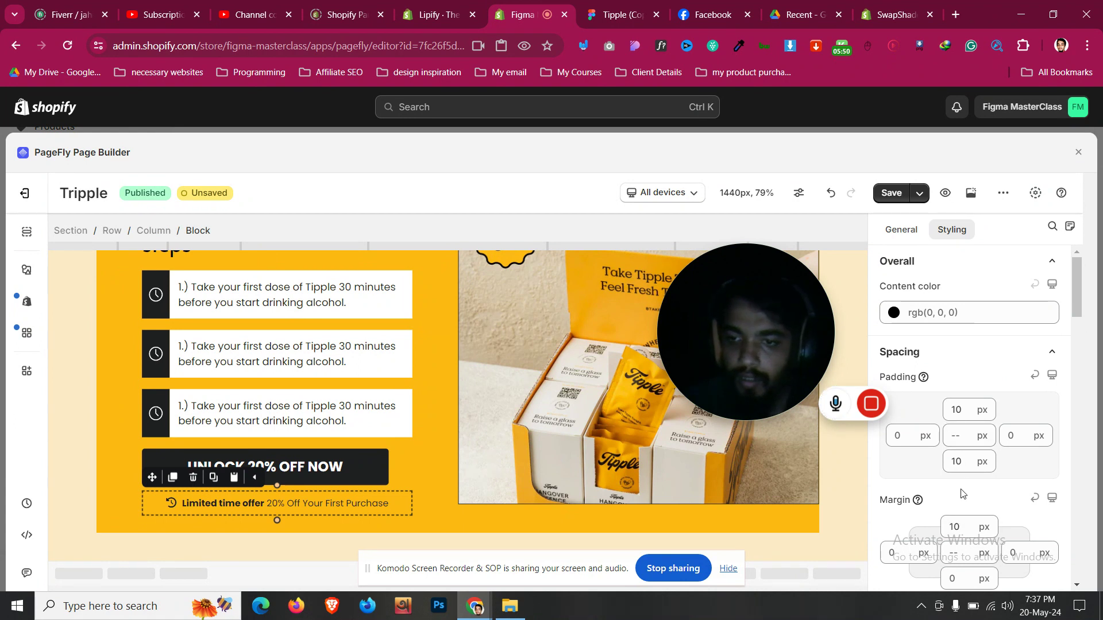
pyautogui.press('BackSpace')
pyautogui.press('BackSpace')
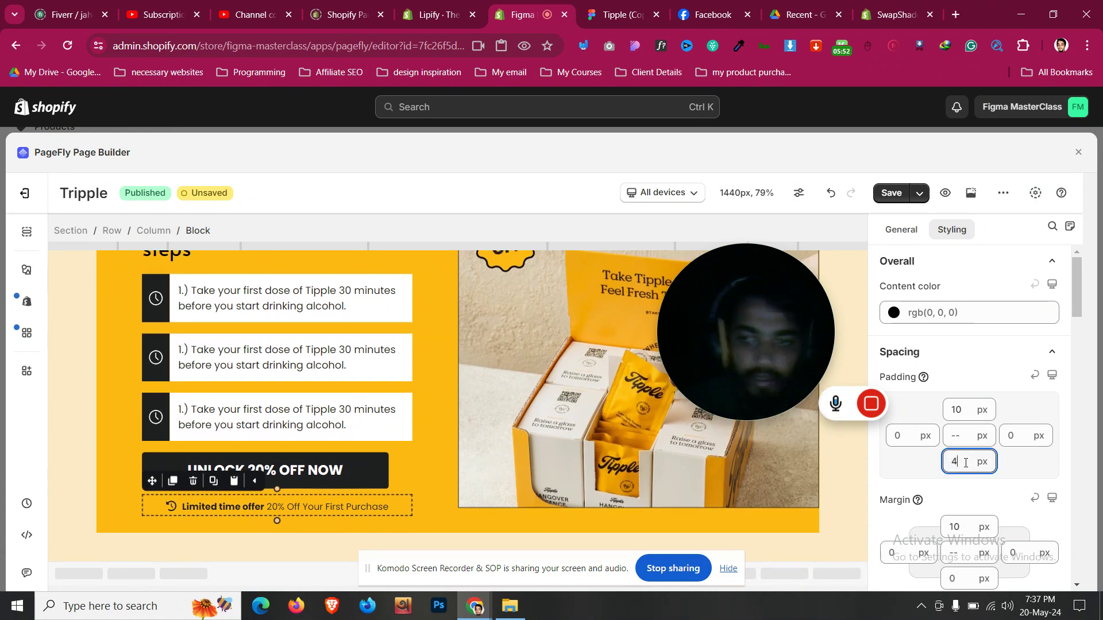
pyautogui.write('3')
pyautogui.press('BackSpace')
pyautogui.write('0')
# - Set the top padding of the copied "Limited time offer" block to 0 px
pyautogui.click(969, 414)
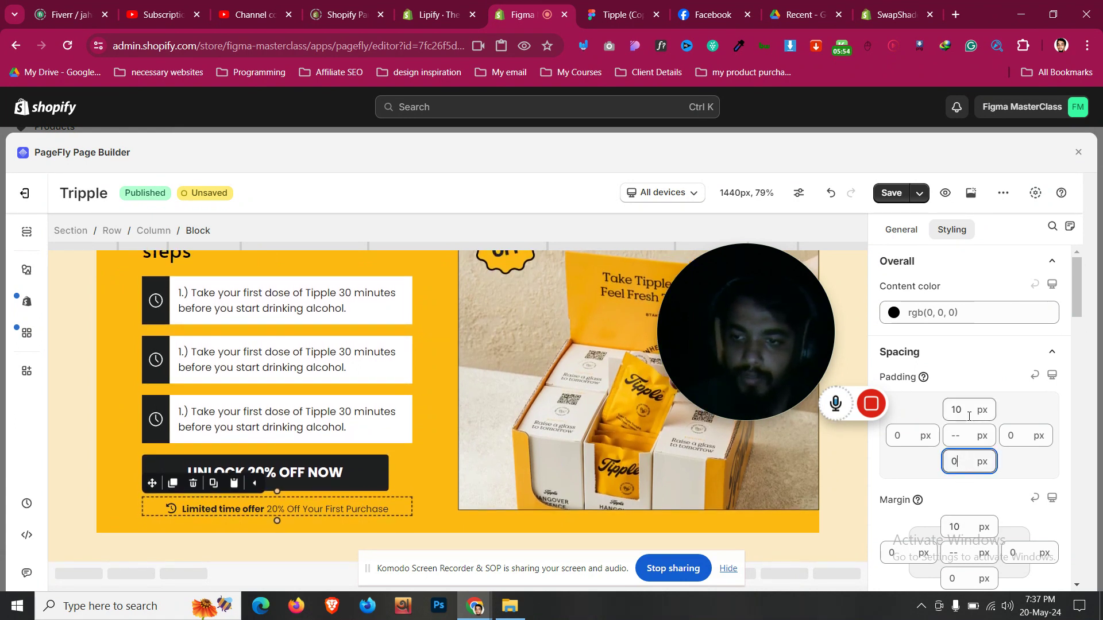
pyautogui.press('BackSpace')
pyautogui.press('BackSpace')
pyautogui.write('8')
pyautogui.press('BackSpace')
pyautogui.write('1')
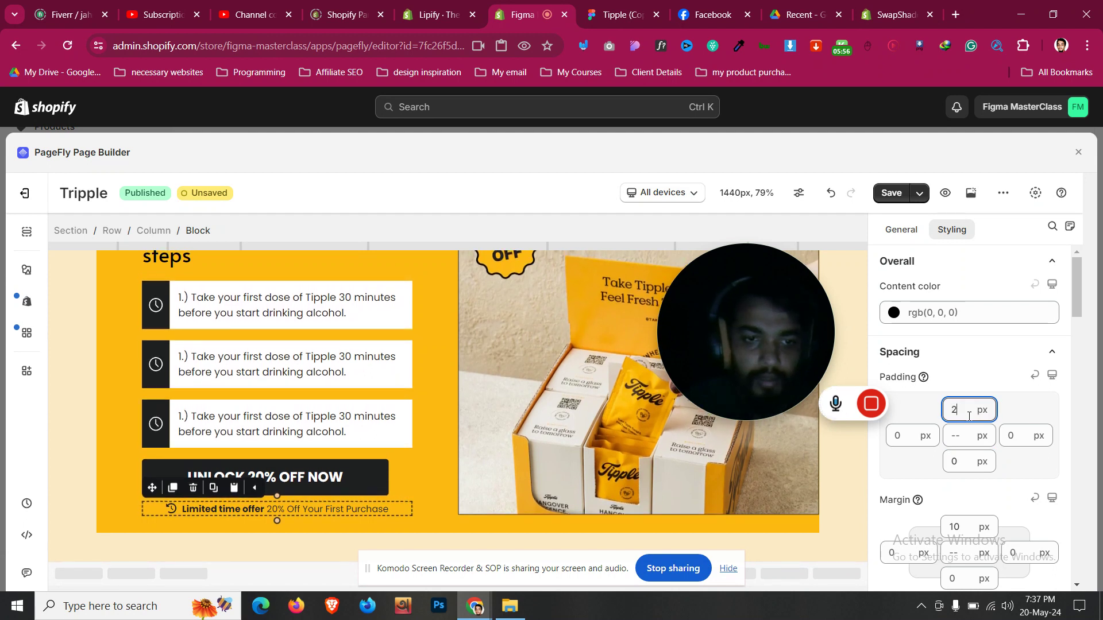
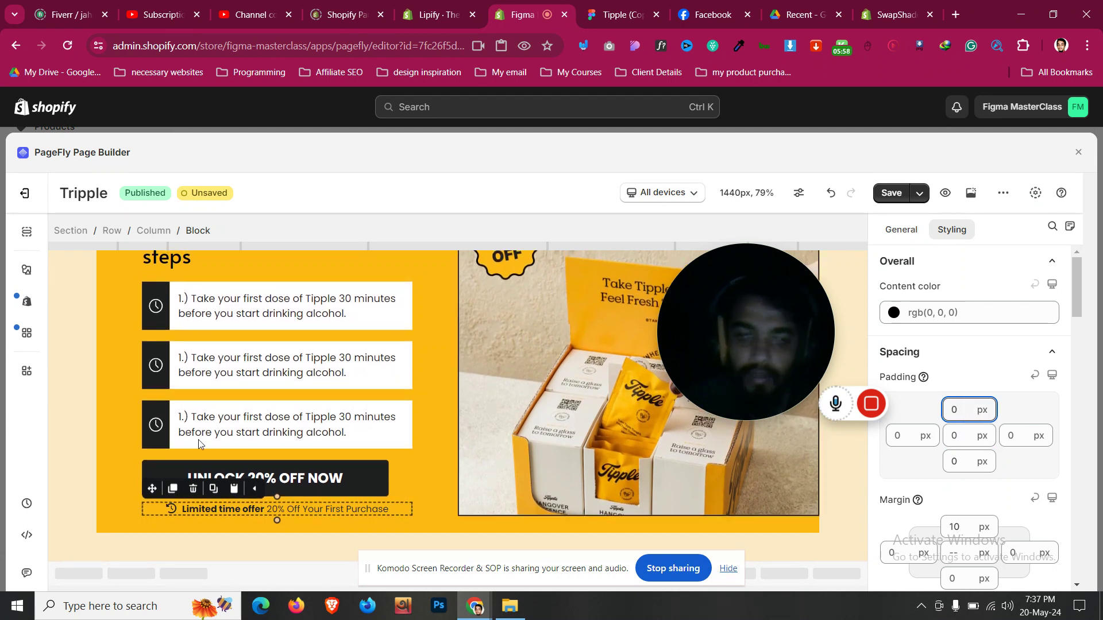
# - Set the top padding of the yellow column holding the three steps to 20 px
pyautogui.click(125, 424)
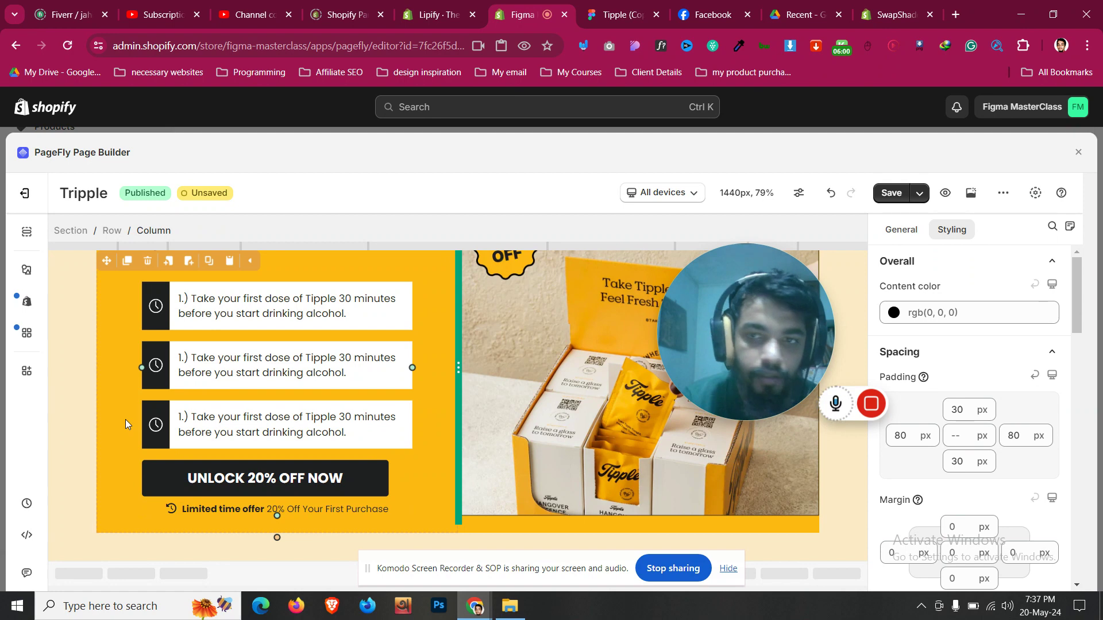
pyautogui.scroll(2, 125, 424)
pyautogui.scroll(-2, 125, 419)
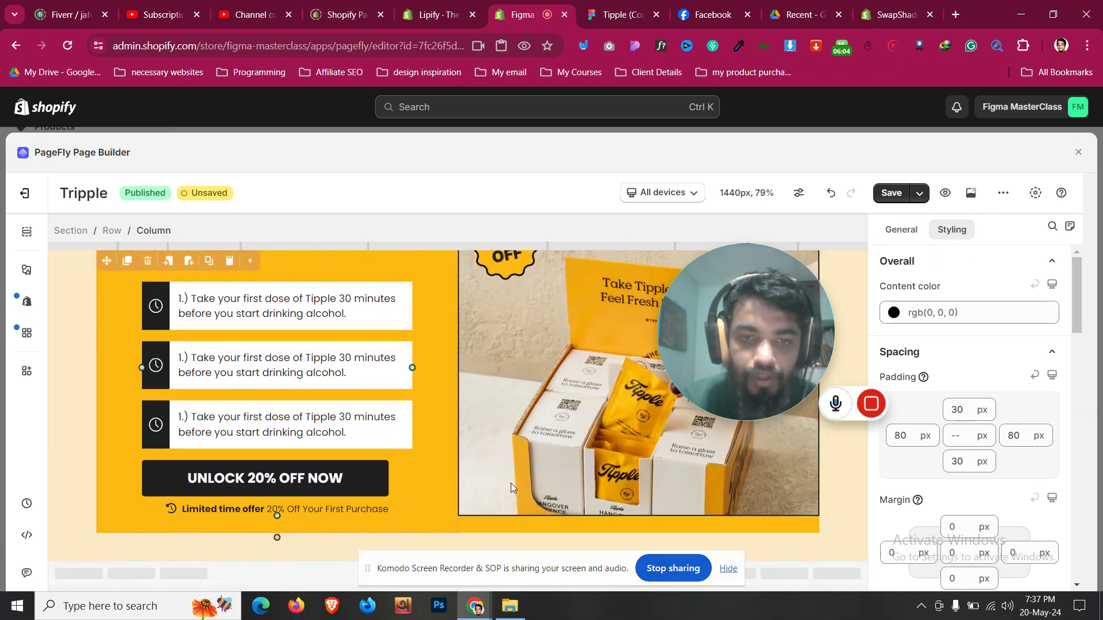
pyautogui.doubleClick(953, 410)
pyautogui.write('20')
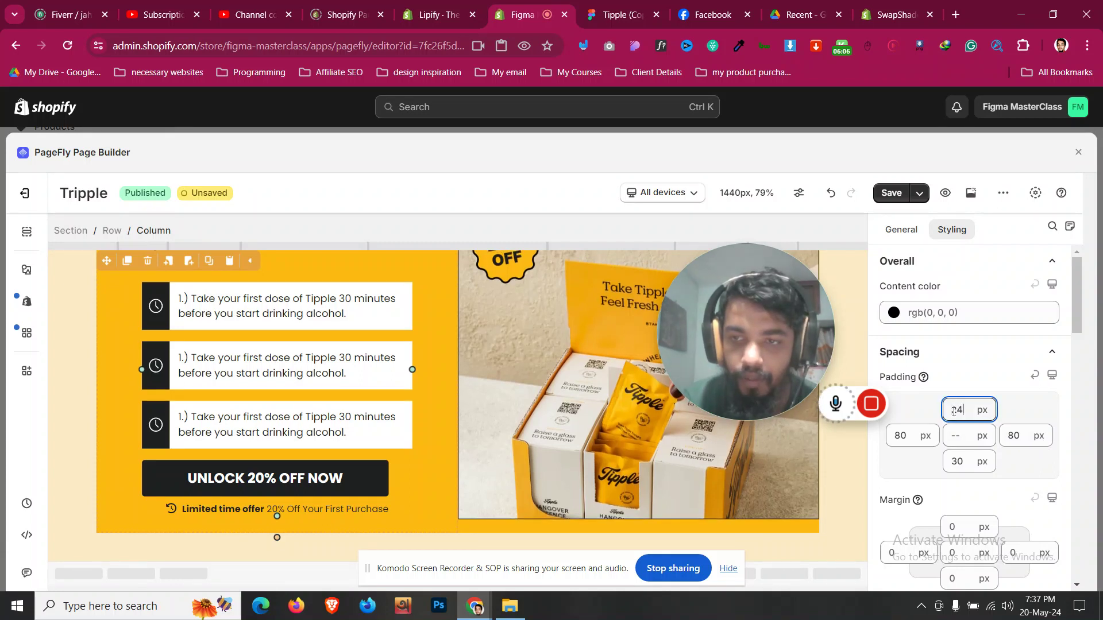
# - Set the bottom padding of the yellow column holding the three steps to 20 px
pyautogui.doubleClick(958, 461)
pyautogui.write('20')
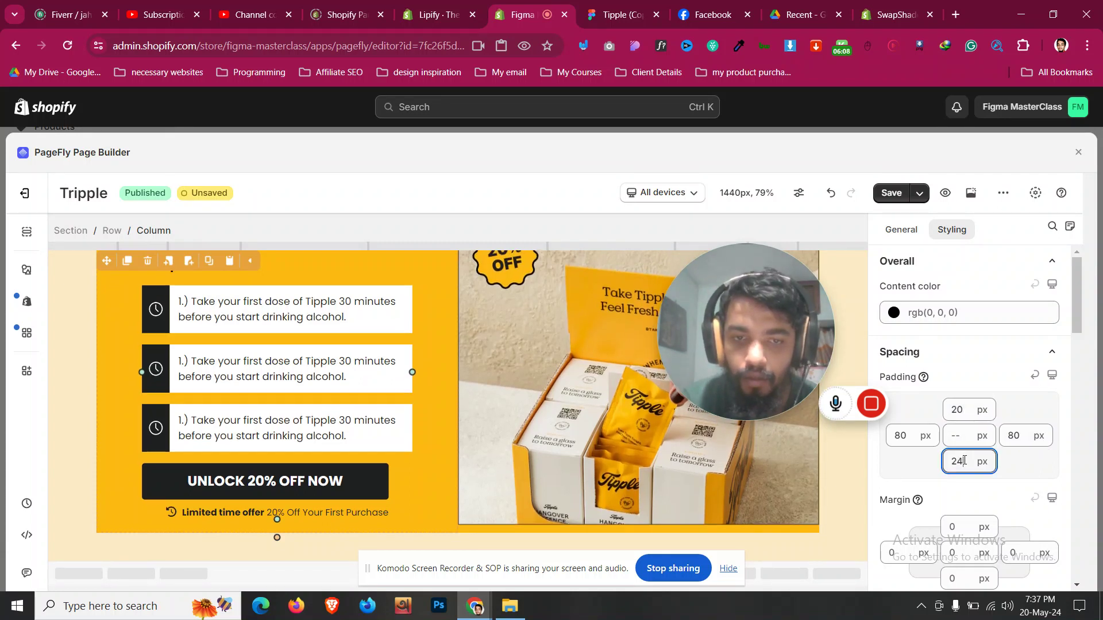
pyautogui.doubleClick(958, 461)
pyautogui.write('12')
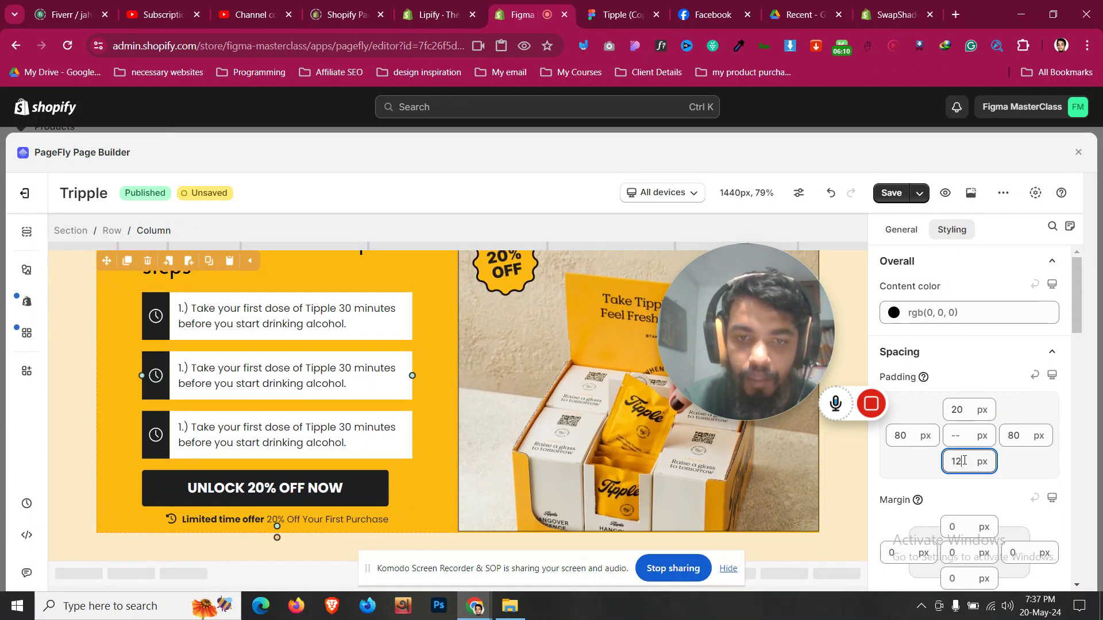
pyautogui.press('Up')
pyautogui.press('Up')
pyautogui.press('Up')
pyautogui.press('Up')
pyautogui.press('Up')
pyautogui.press('Up')
pyautogui.press('Up')
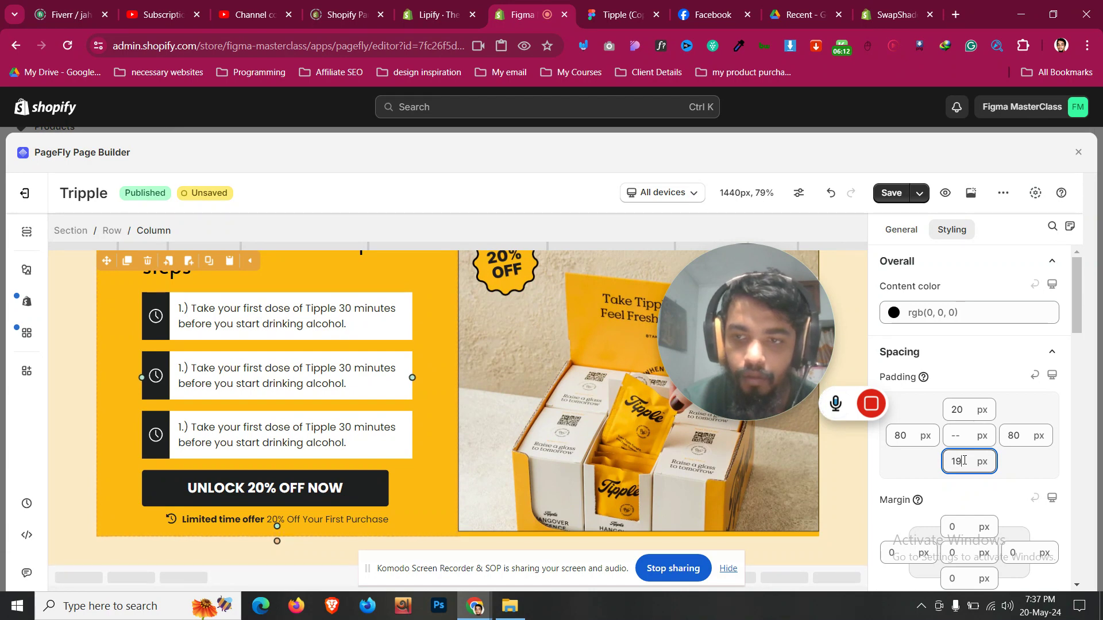
pyautogui.scroll(3, 498, 502)
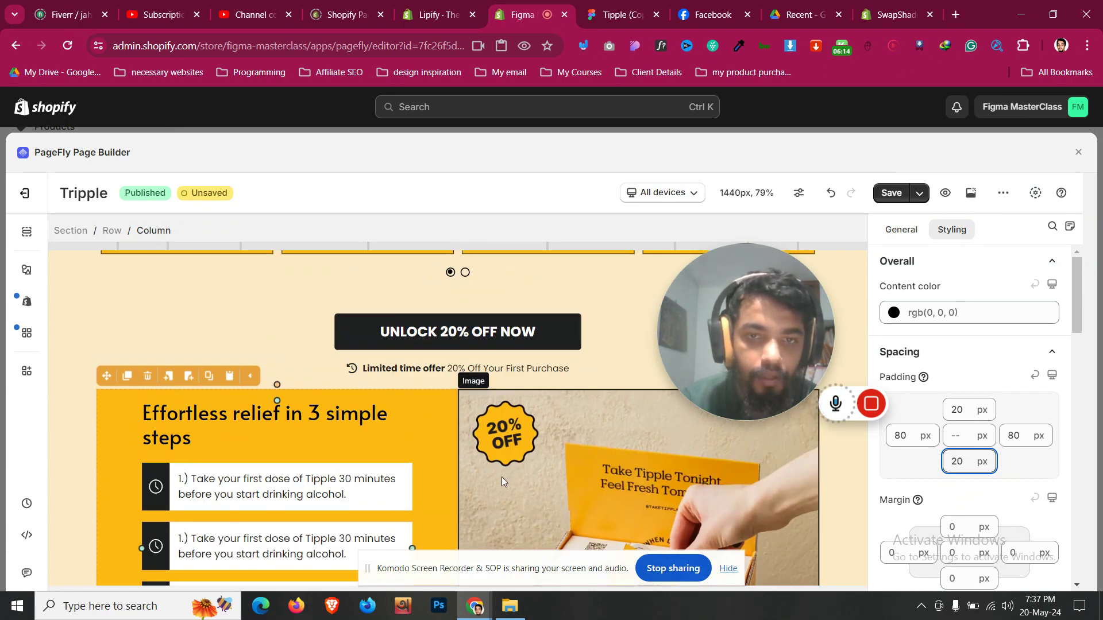
# - Try to save the Tripple page with the updated column spacing
pyautogui.click(70, 406)
pyautogui.scroll(-3, 72, 406)
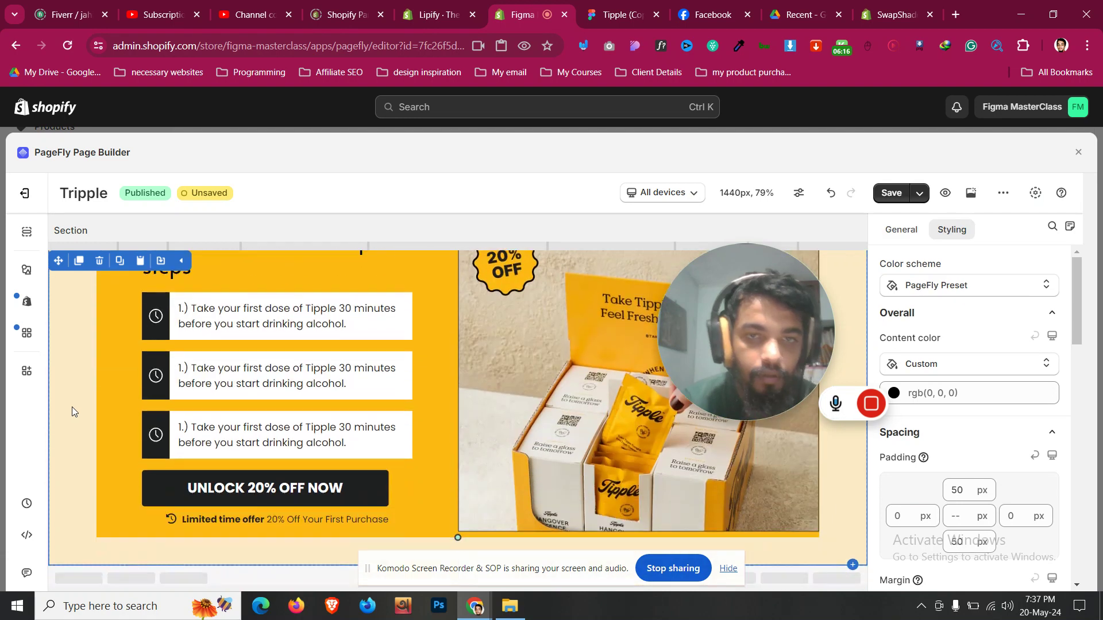
pyautogui.click(512, 529)
pyautogui.click(919, 193)
pyautogui.click(882, 223)
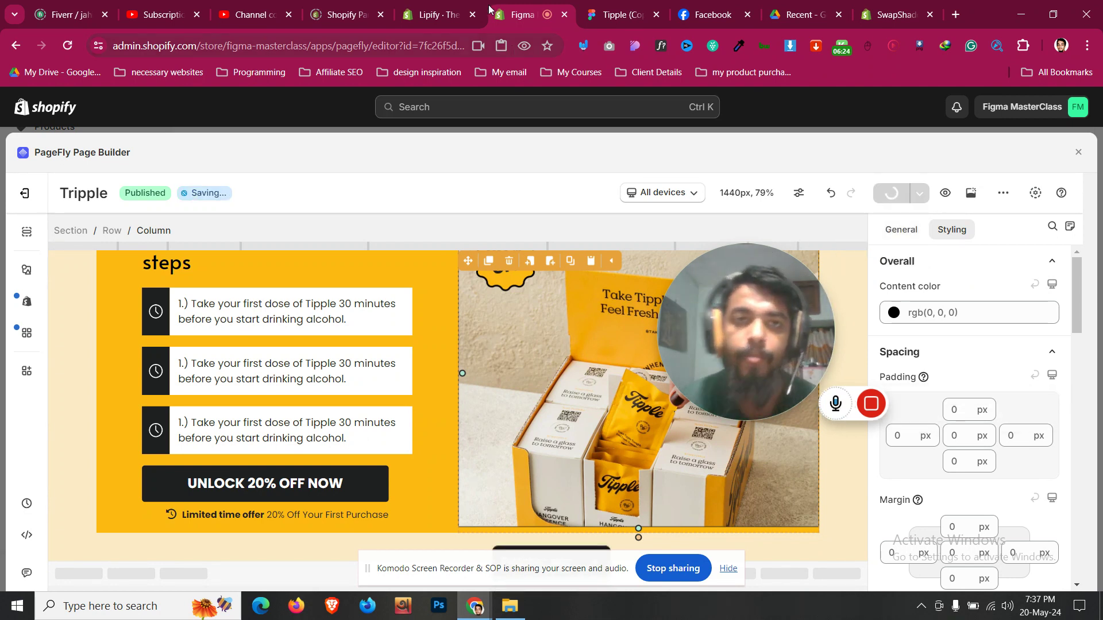
# - Open a preview of the Tripple page, then return to the editor
pyautogui.moveTo(471, 5)
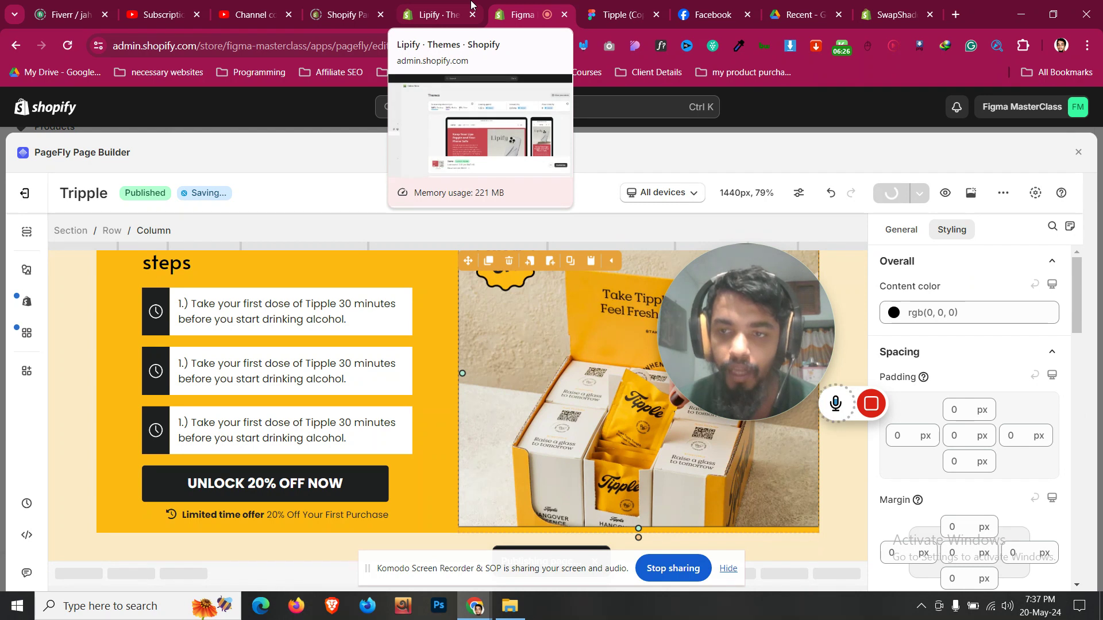
pyautogui.click(946, 193)
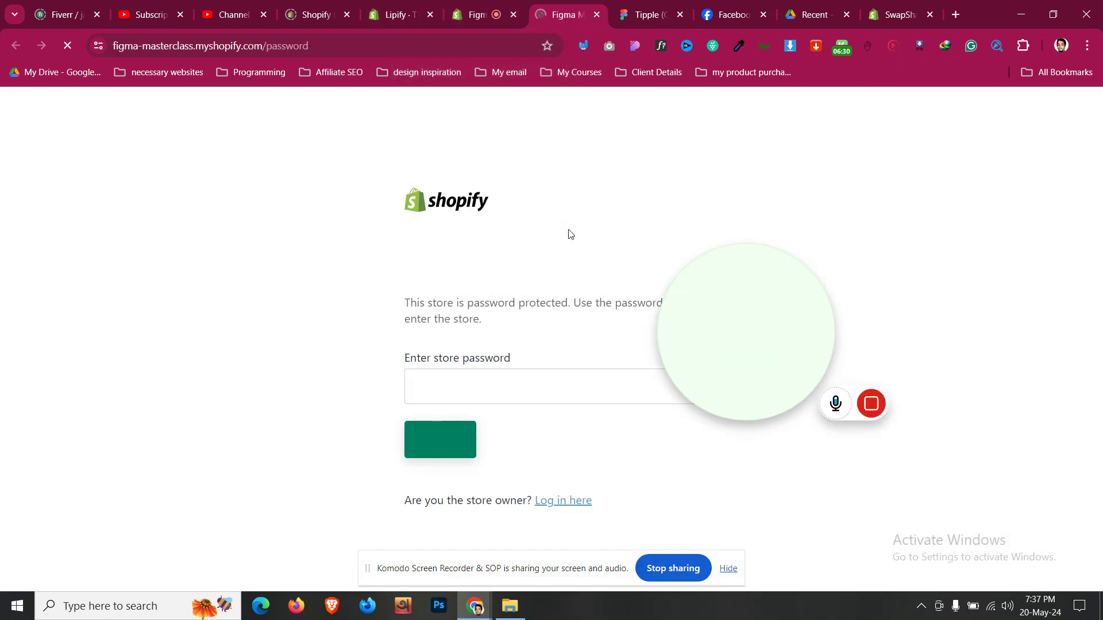
pyautogui.click(515, 6)
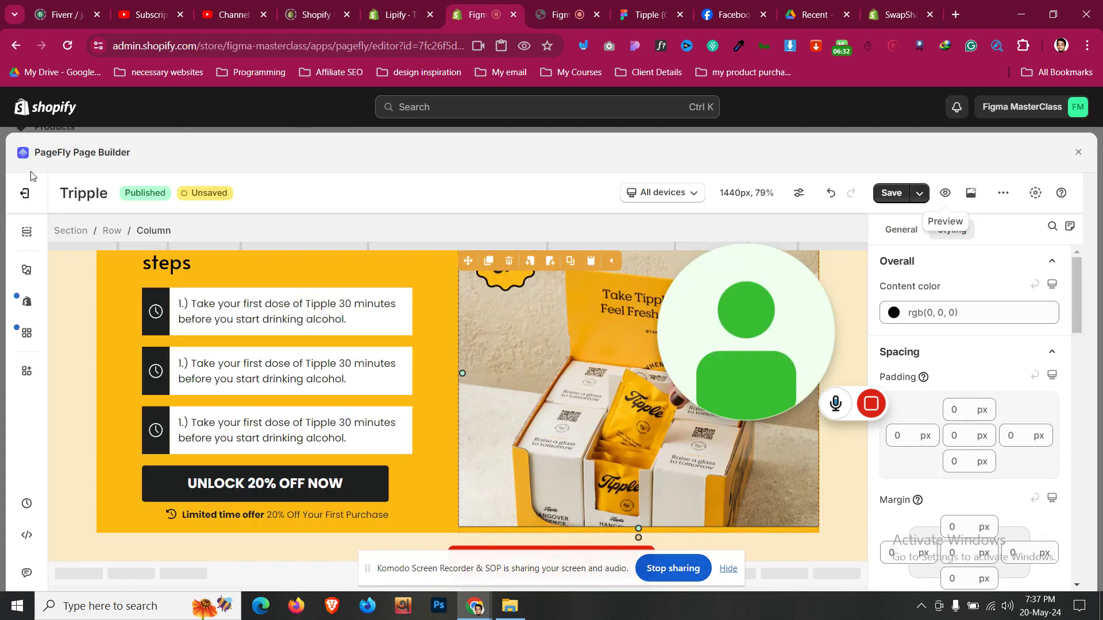
# - Save the Tripple page again and exit the editor to the list of pages
pyautogui.click(34, 195)
pyautogui.moveTo(768, 329); pyautogui.dragTo(841, 297)
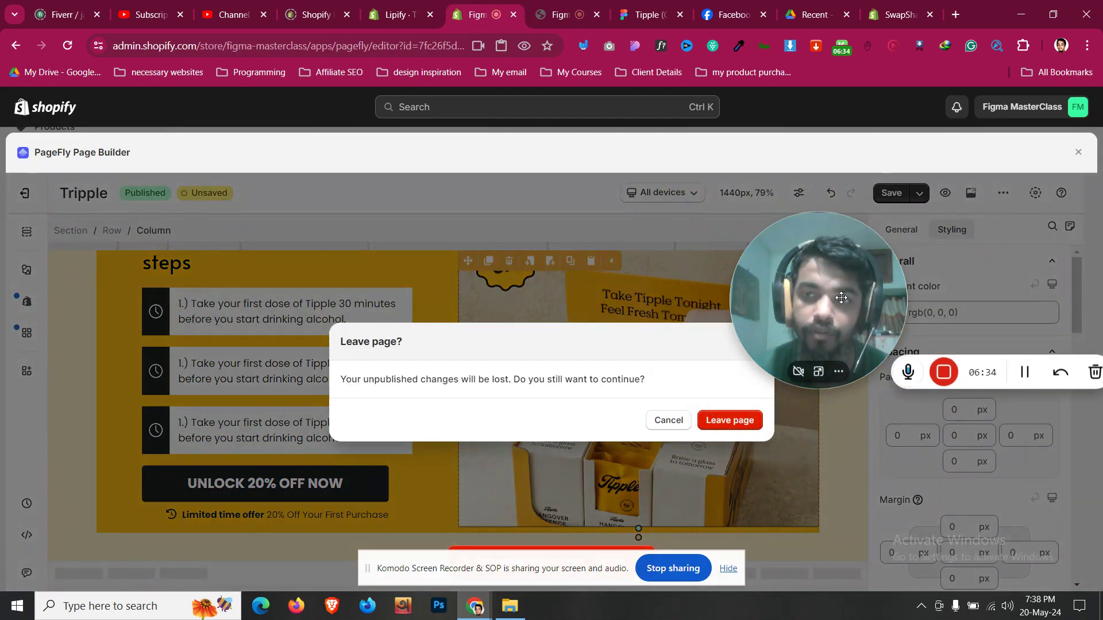
pyautogui.click(901, 192)
pyautogui.click(894, 193)
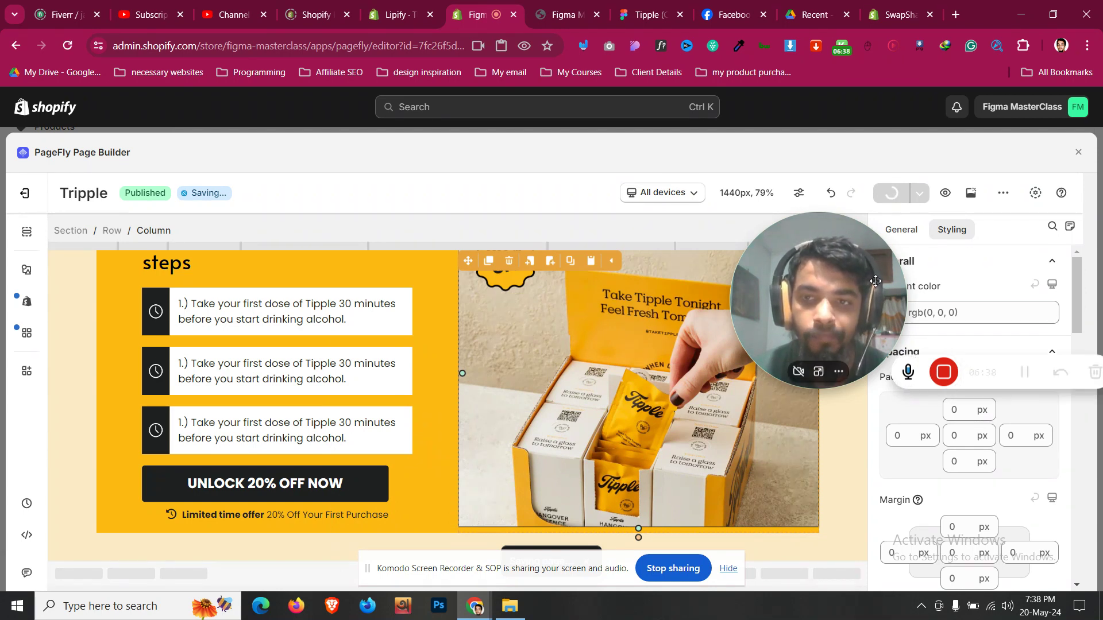
pyautogui.moveTo(875, 281); pyautogui.dragTo(857, 352)
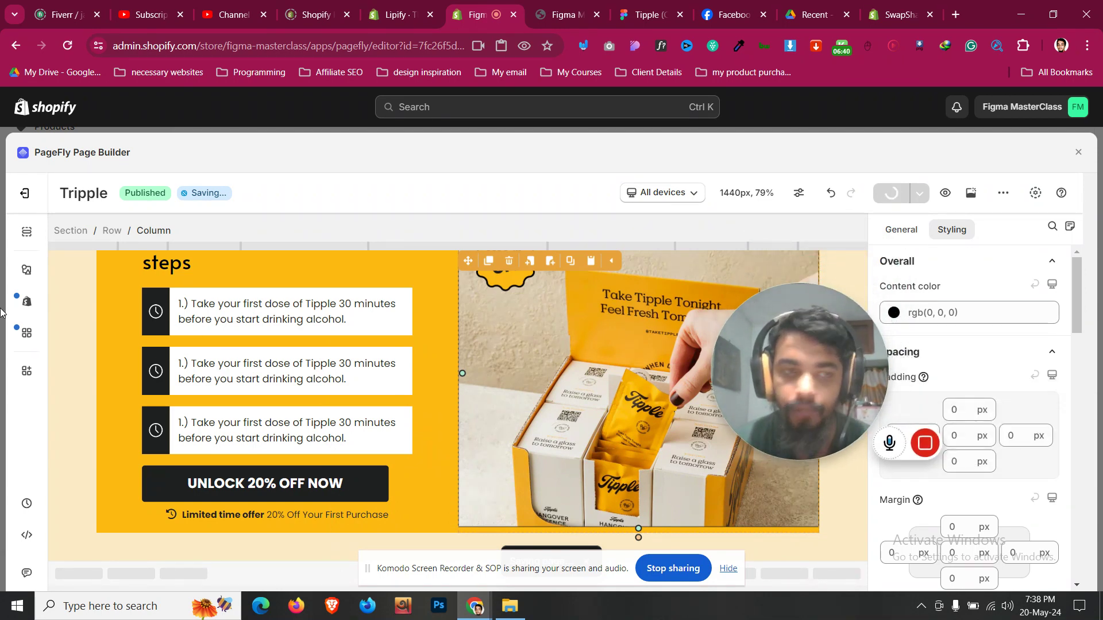
pyautogui.click(24, 194)
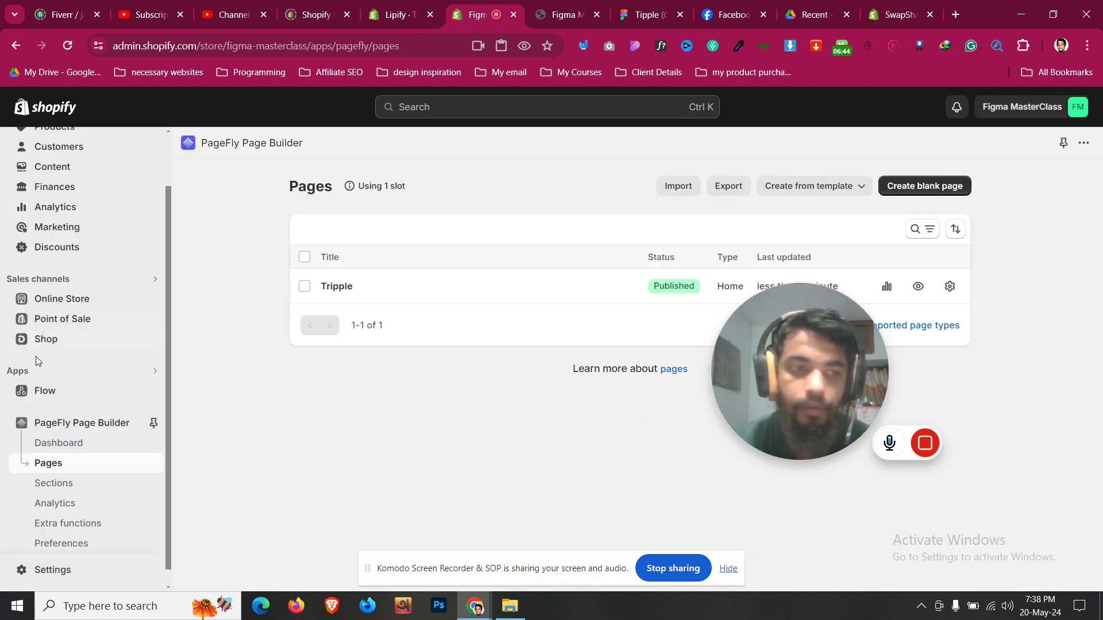
# - Open the online store preferences and copy the store password from the password protection settings
pyautogui.click(73, 306)
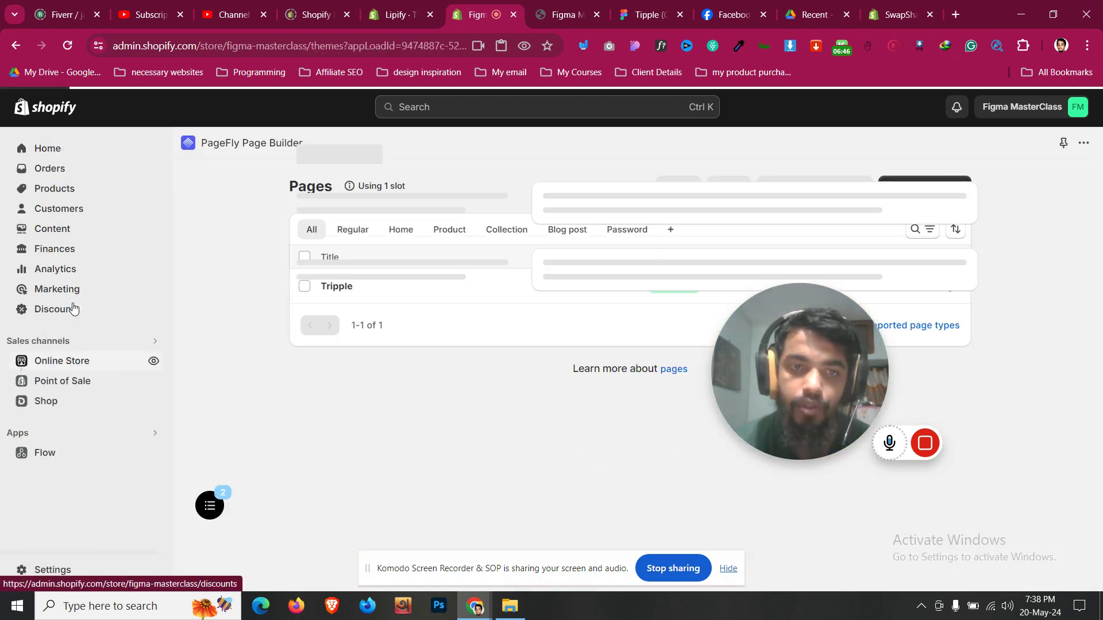
pyautogui.click(79, 466)
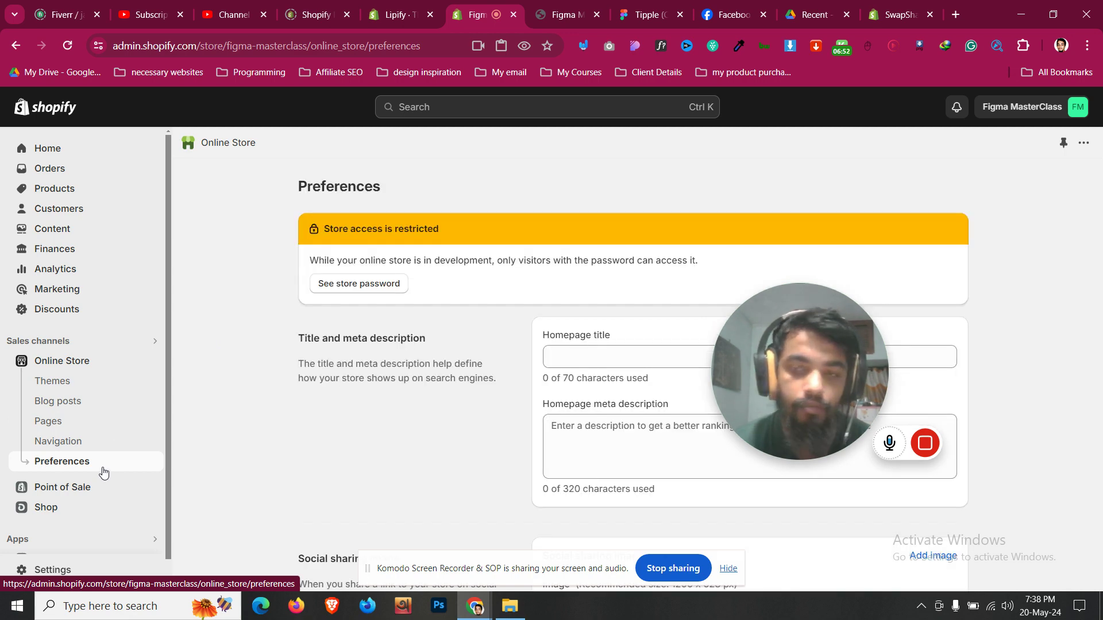
pyautogui.scroll(-15, 492, 387)
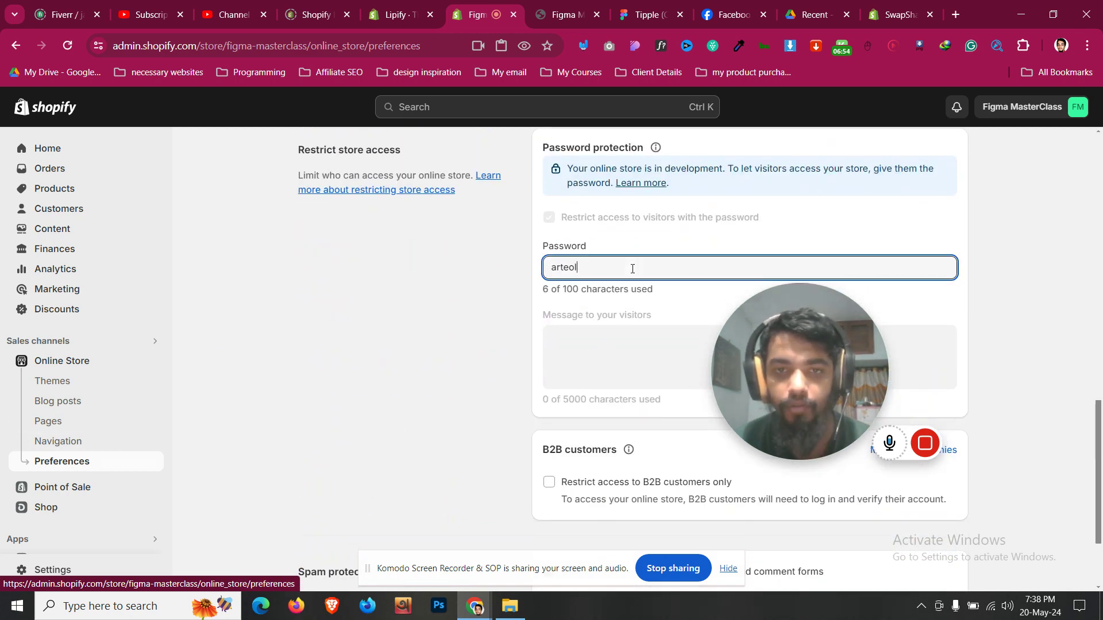
pyautogui.moveTo(633, 267); pyautogui.dragTo(541, 290)
# - Close the preview and reopen the Tripple page in the PageFly Page Builder editor
pyautogui.click(81, 556)
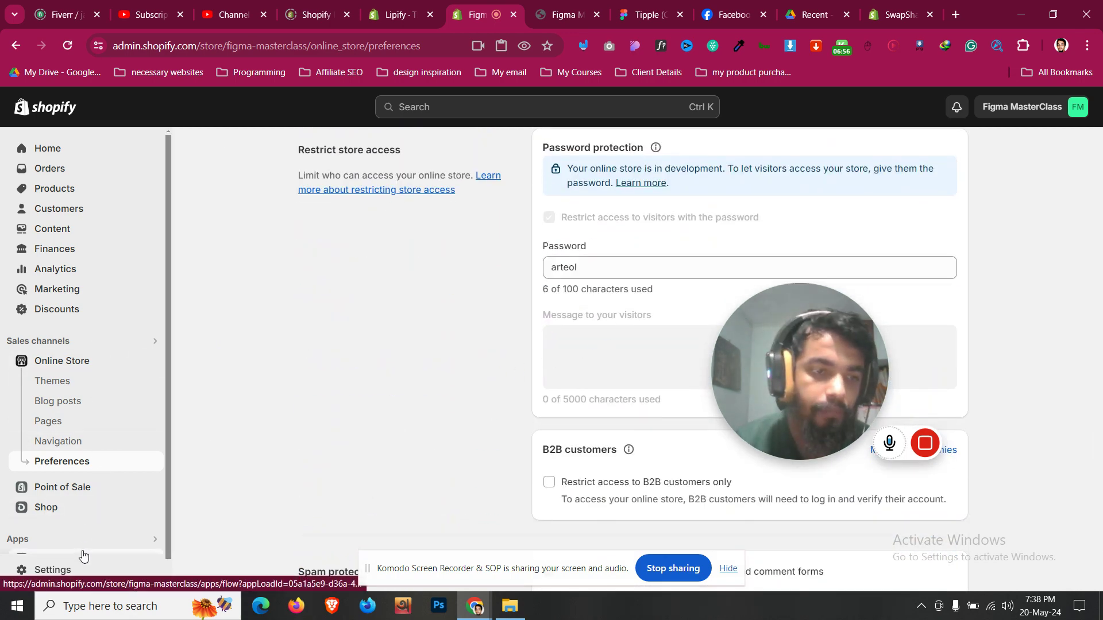
pyautogui.click(73, 440)
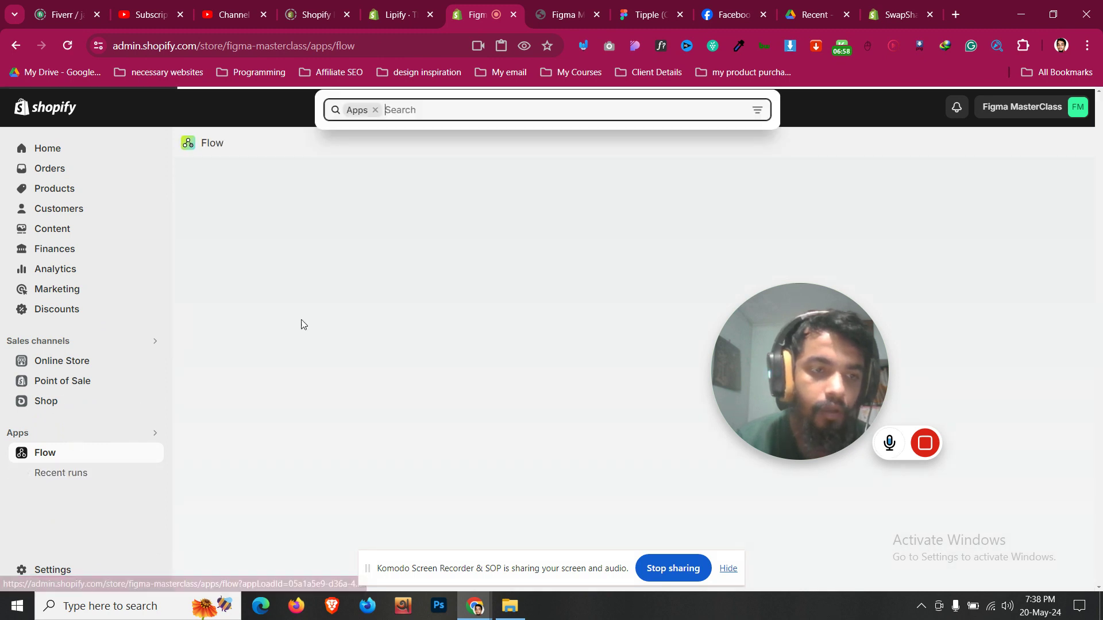
pyautogui.click(409, 196)
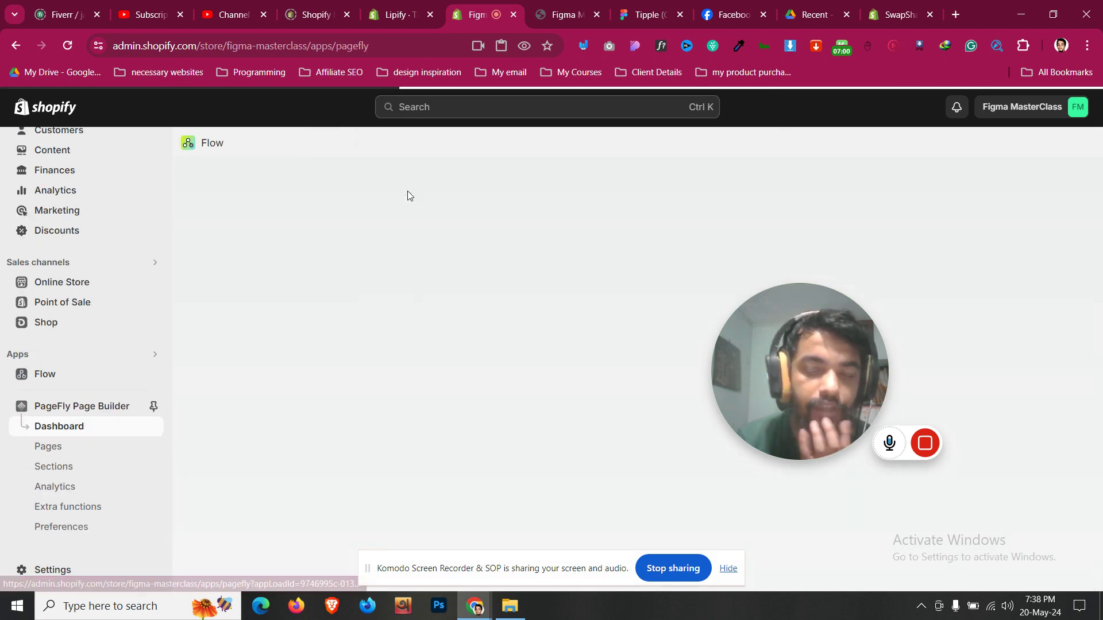
pyautogui.click(92, 455)
pyautogui.click(596, 15)
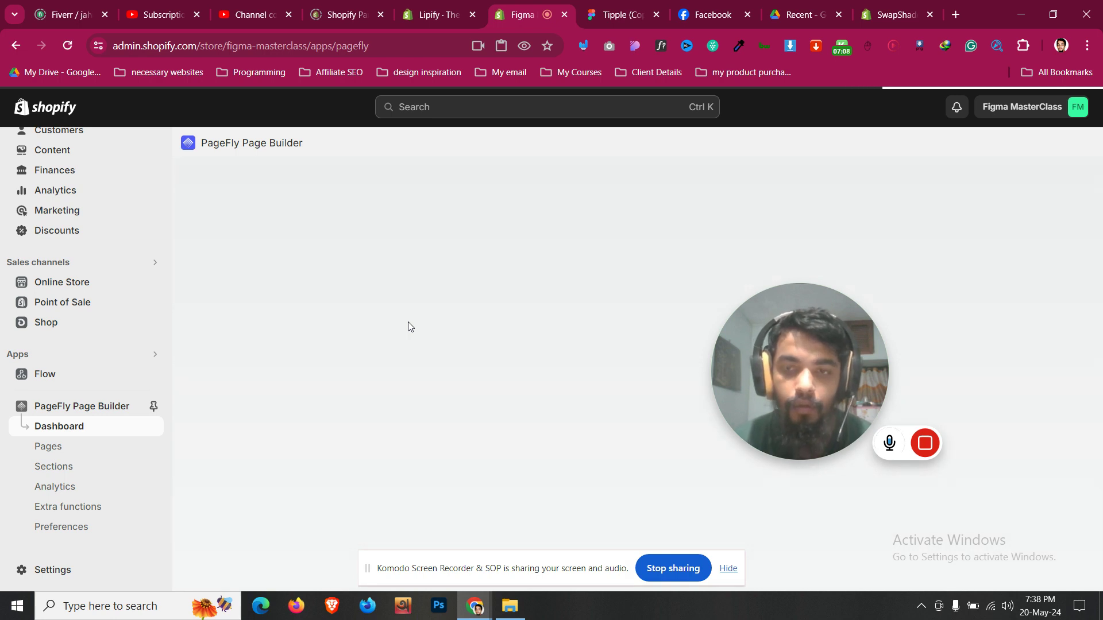
pyautogui.click(49, 446)
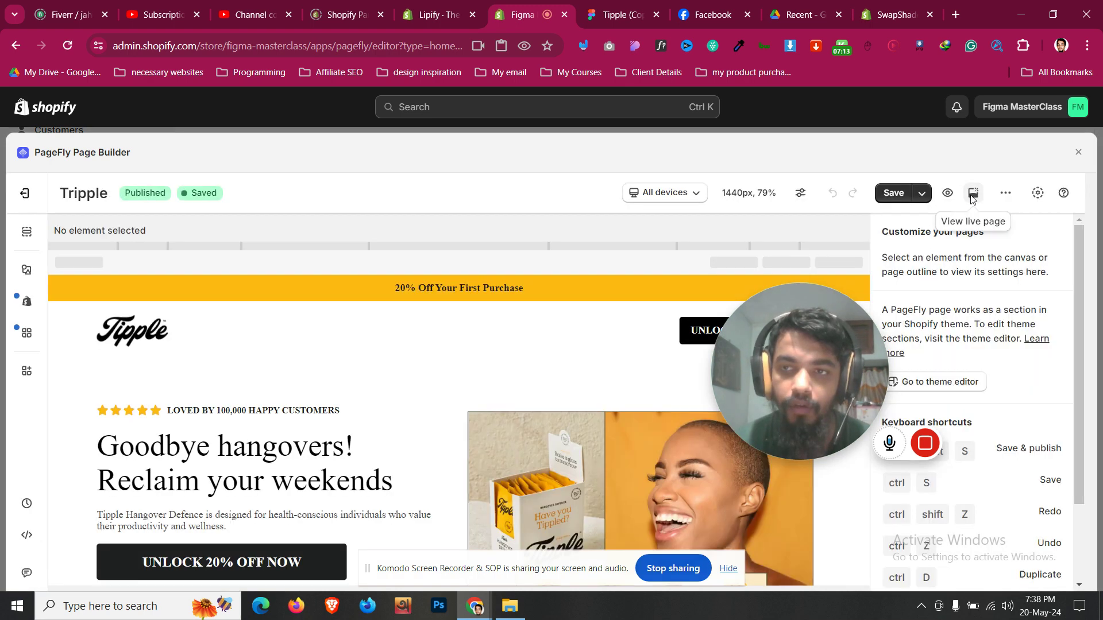
# - Open the live page and paste the store password to enter the protected storefront
pyautogui.click(973, 193)
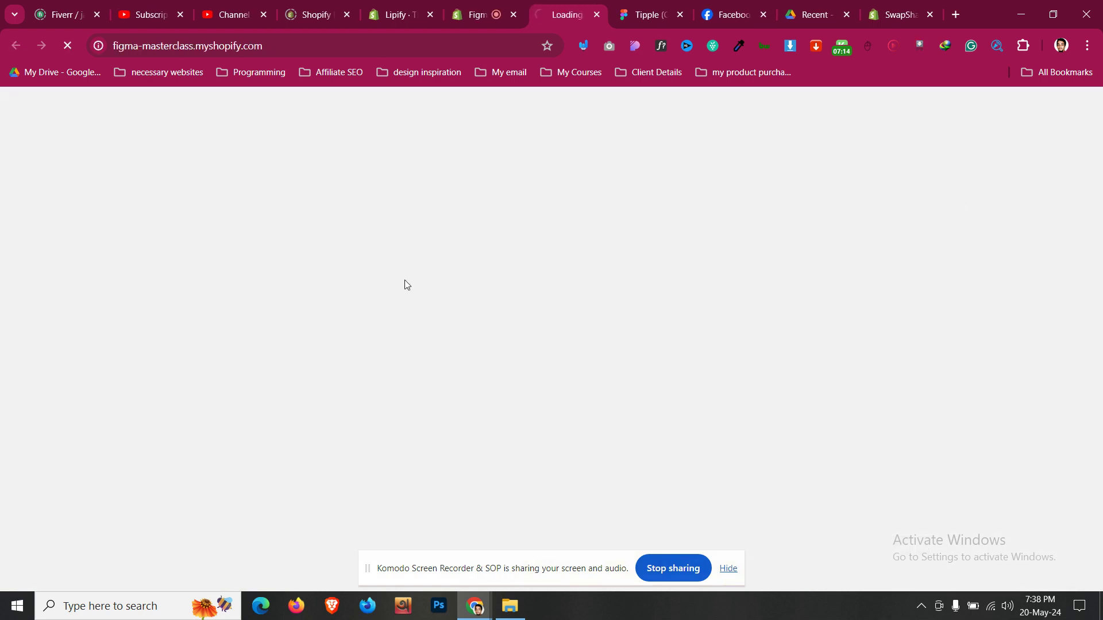
pyautogui.click(477, 385)
pyautogui.hotkey('ctrl', 'v')
pyautogui.click(452, 435)
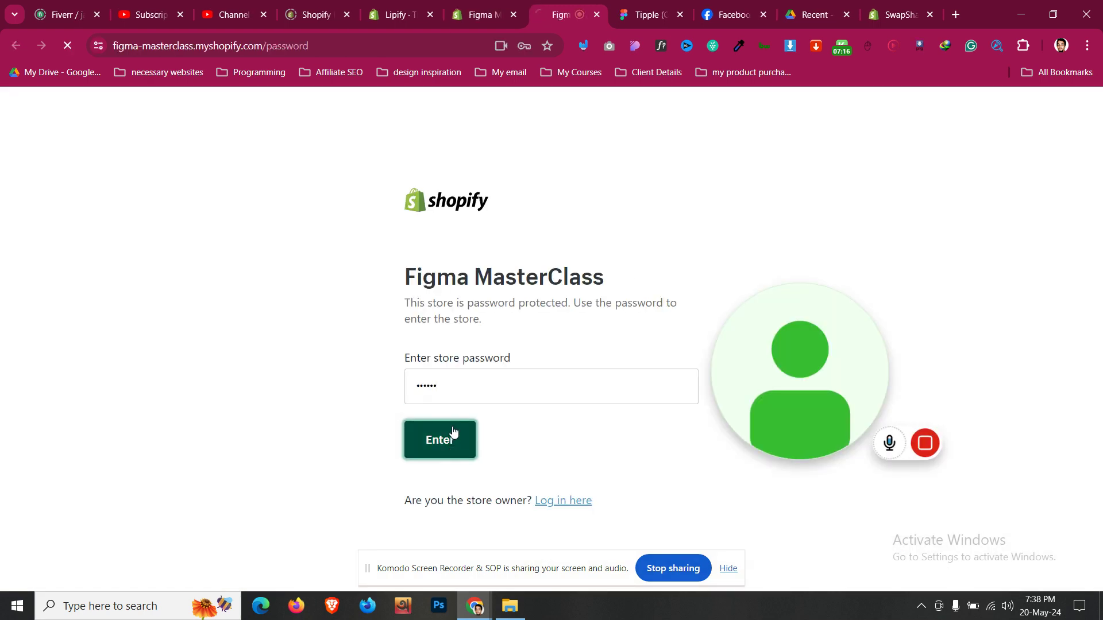
# - Open the live page again from the editor and examine its sections, especially the layout and spacing of "Effortless relief in 3 simple steps"
pyautogui.click(481, 10)
pyautogui.click(972, 196)
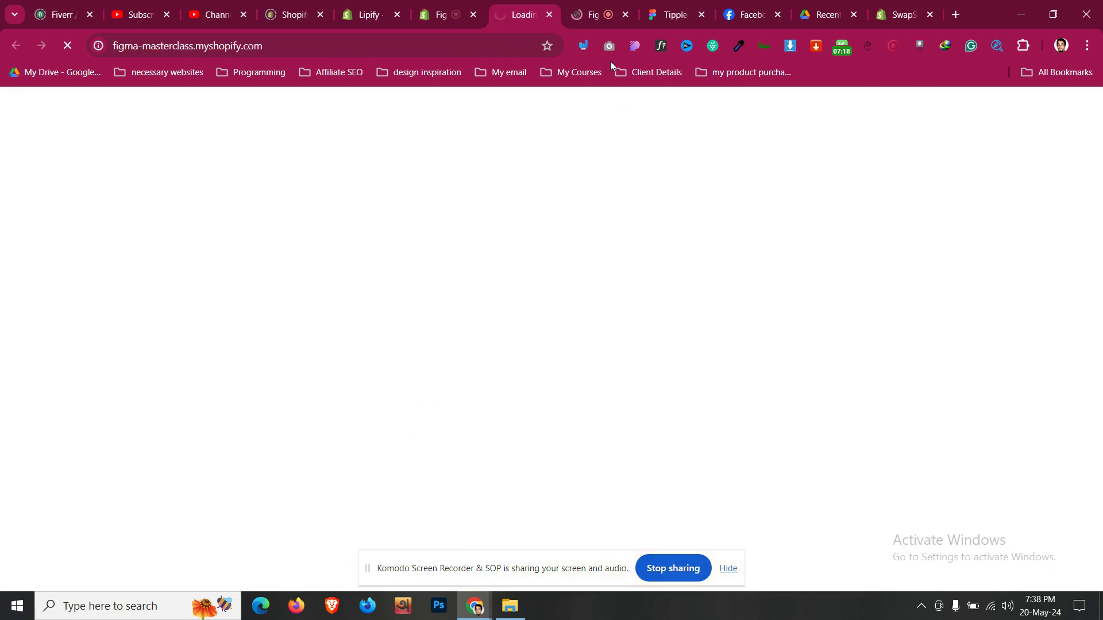
pyautogui.scroll(-5, 425, 194)
pyautogui.scroll(6, 426, 199)
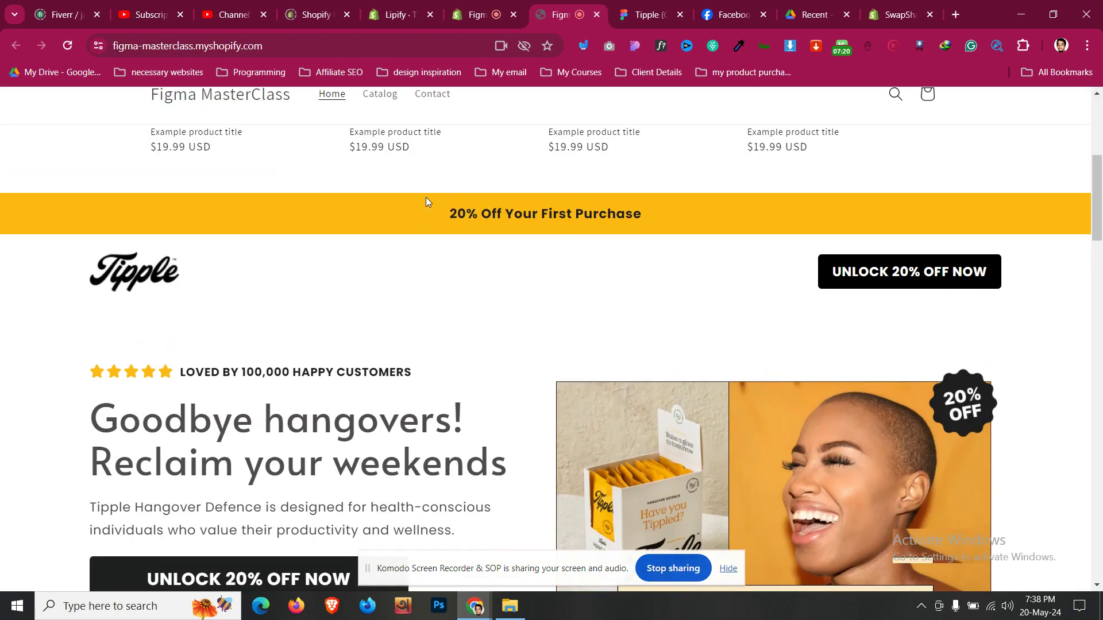
pyautogui.scroll(-10, 425, 202)
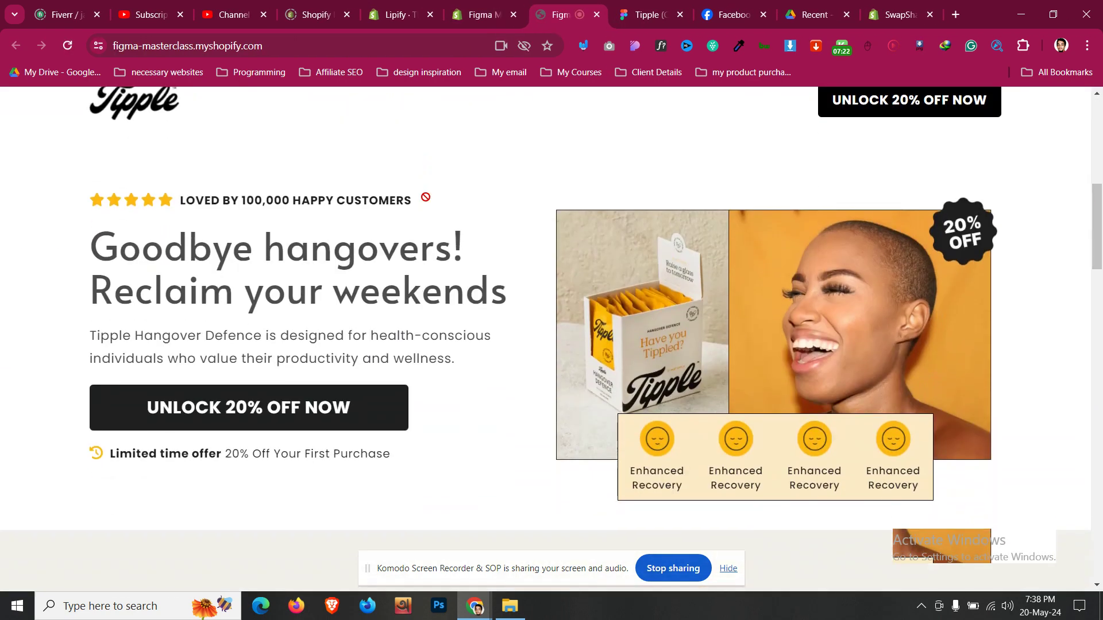
pyautogui.scroll(-7, 427, 197)
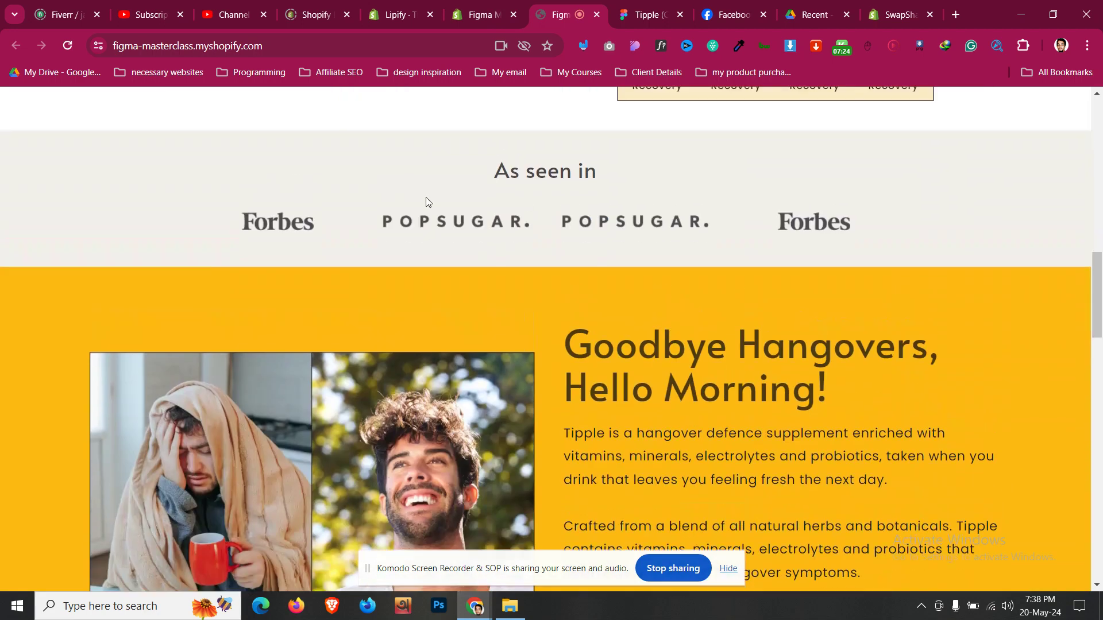
pyautogui.scroll(-10, 425, 198)
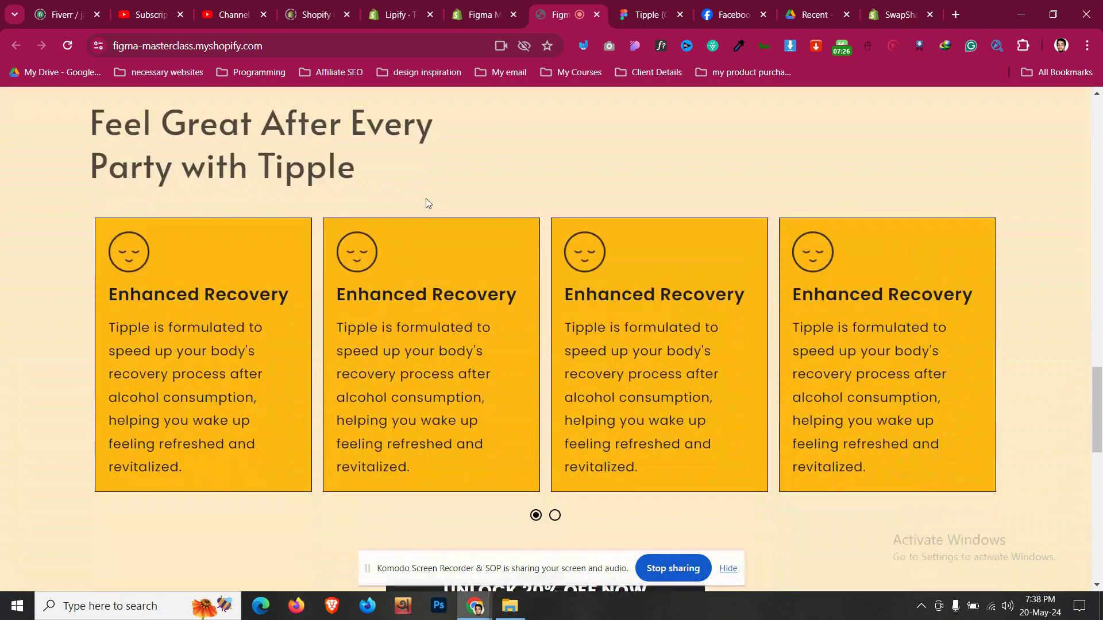
pyautogui.scroll(-8, 426, 202)
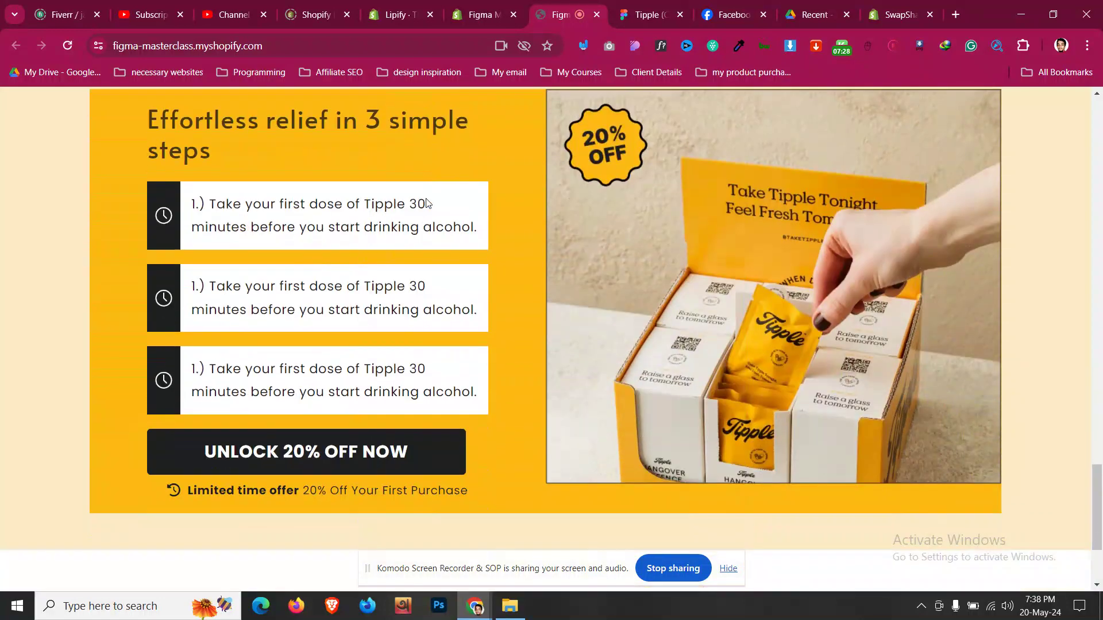
pyautogui.scroll(4, 426, 202)
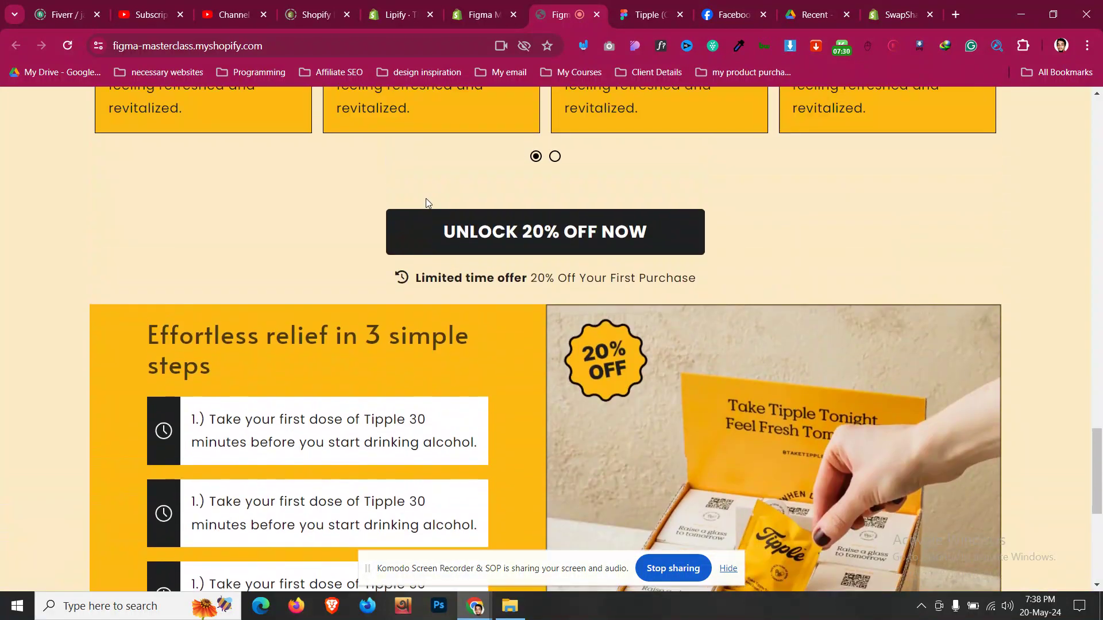
pyautogui.scroll(-4, 425, 199)
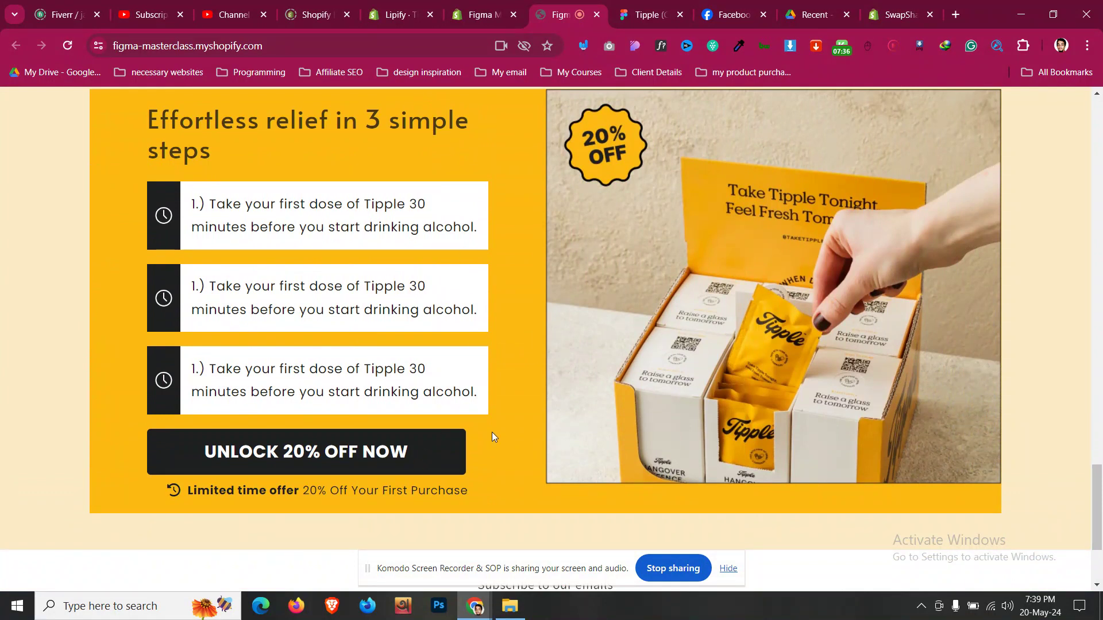
pyautogui.scroll(1, 521, 440)
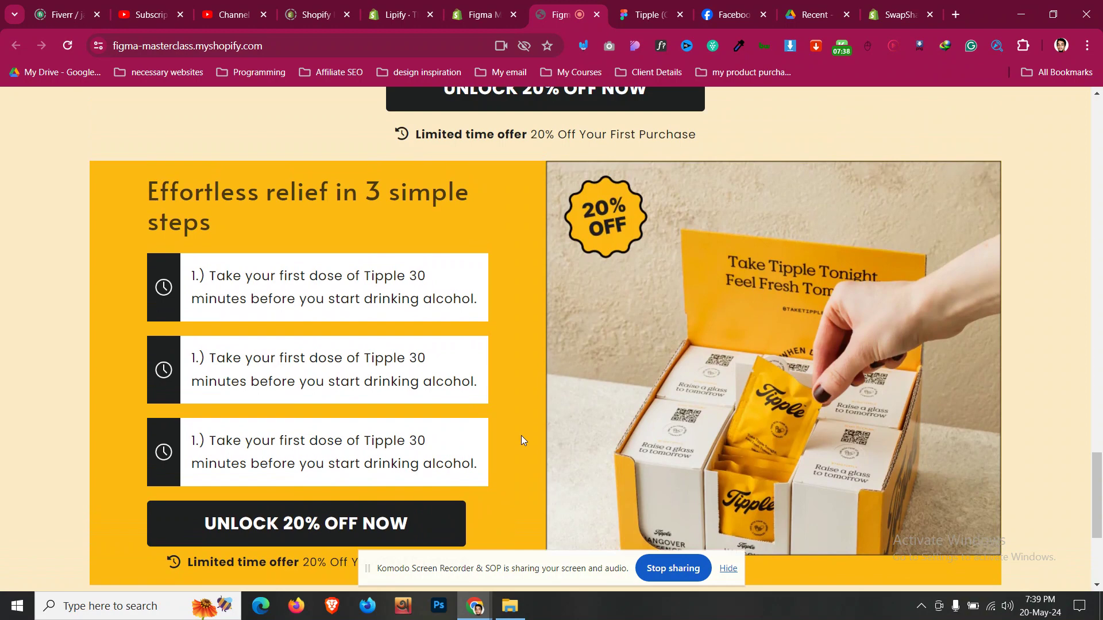
pyautogui.scroll(-2, 522, 440)
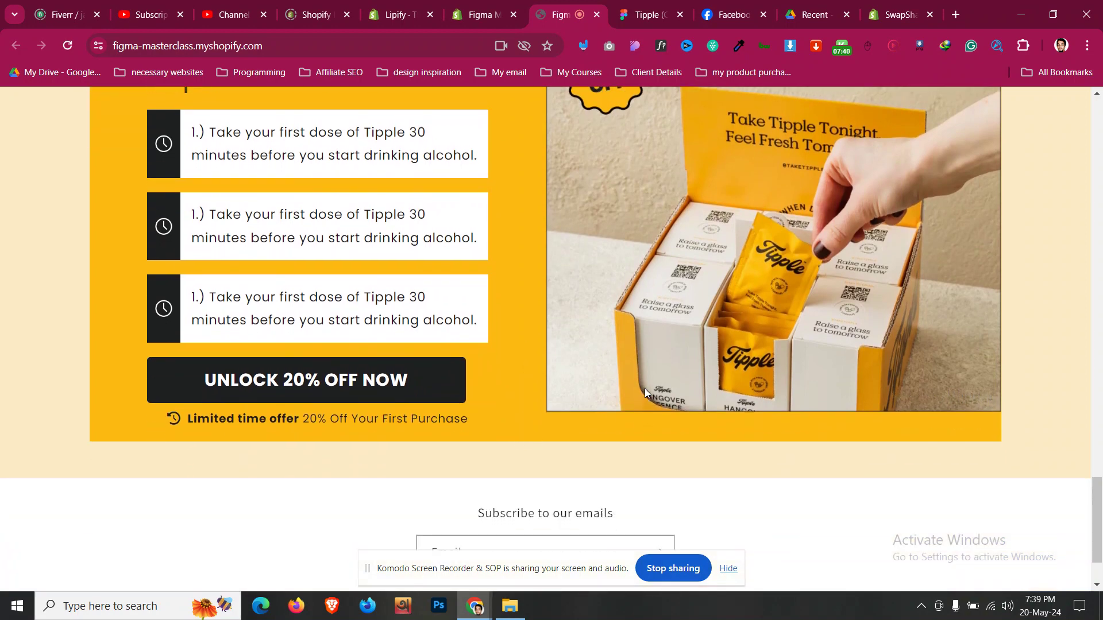
pyautogui.scroll(1, 645, 388)
pyautogui.scroll(2, 644, 388)
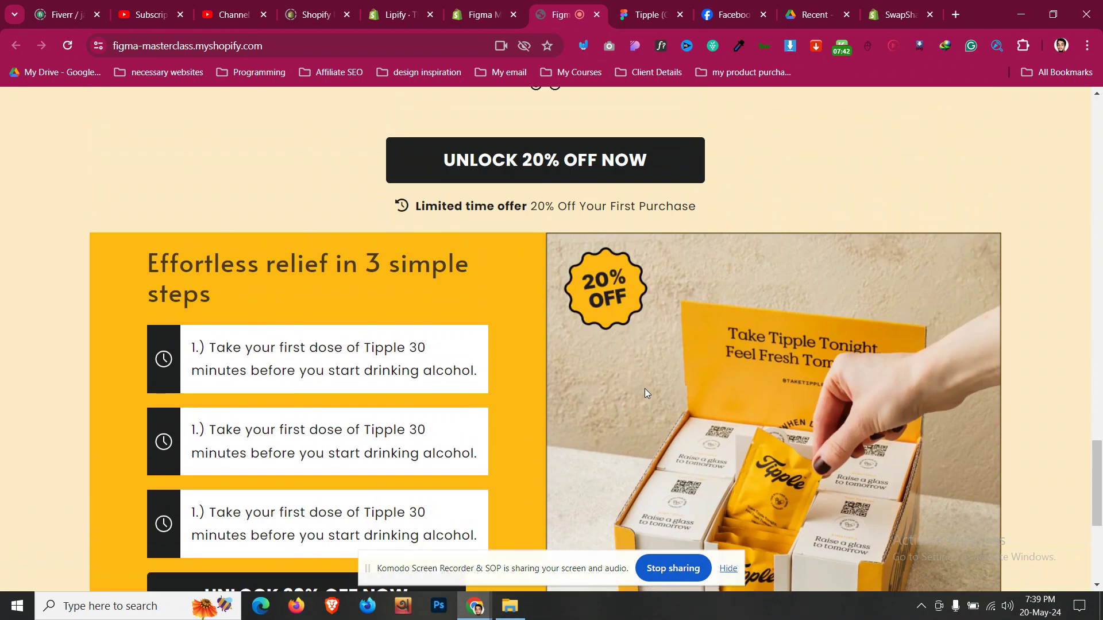
pyautogui.scroll(-3, 644, 389)
pyautogui.scroll(2, 644, 388)
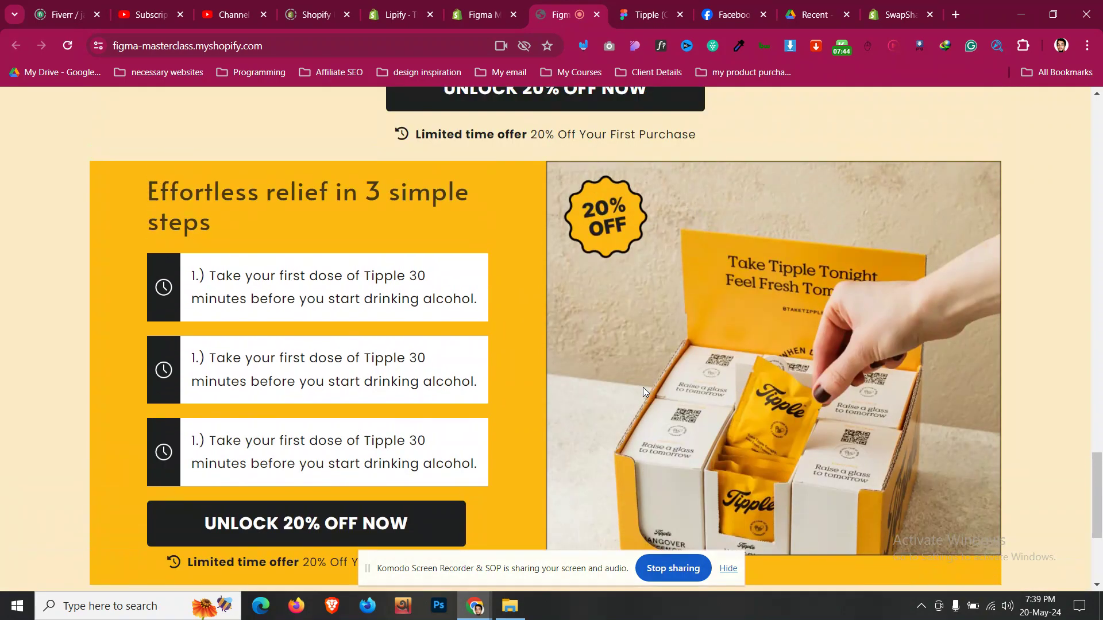
# - Switch back to the PageFly editor and open the general settings of the product box image beside "Effortless relief in 3 simple steps"
pyautogui.click(504, 7)
pyautogui.scroll(-10, 586, 360)
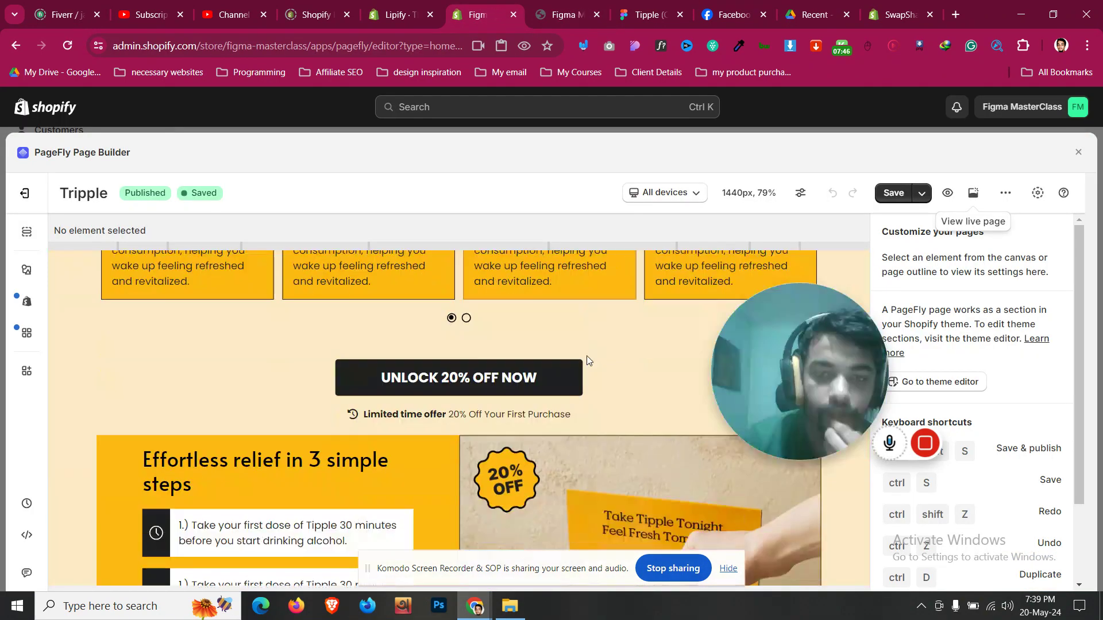
pyautogui.click(532, 400)
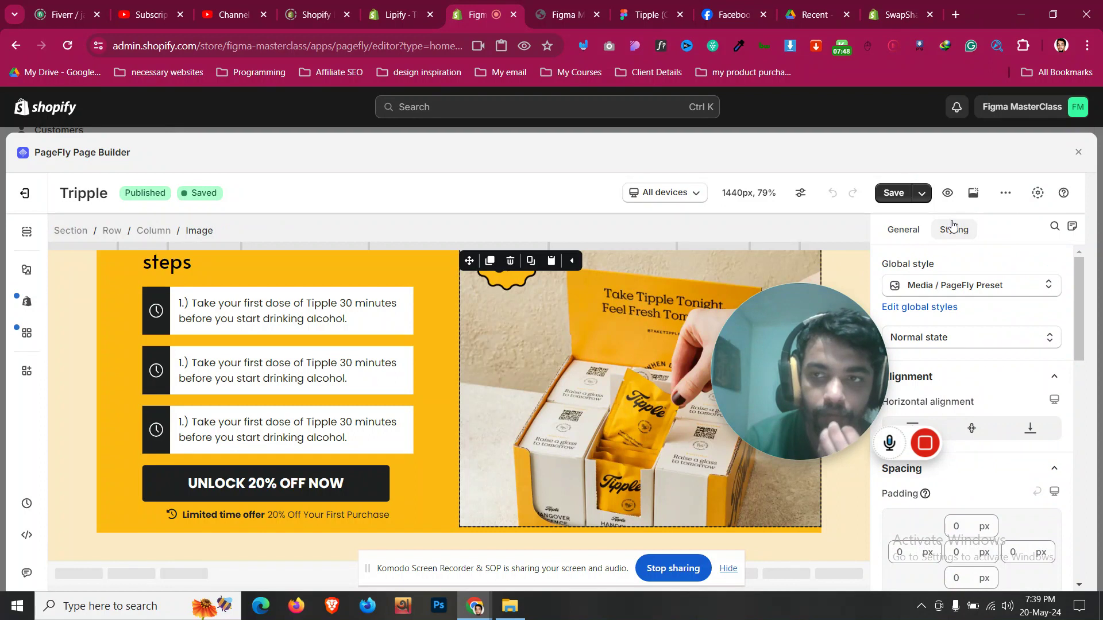
pyautogui.click(905, 240)
pyautogui.scroll(-6, 909, 356)
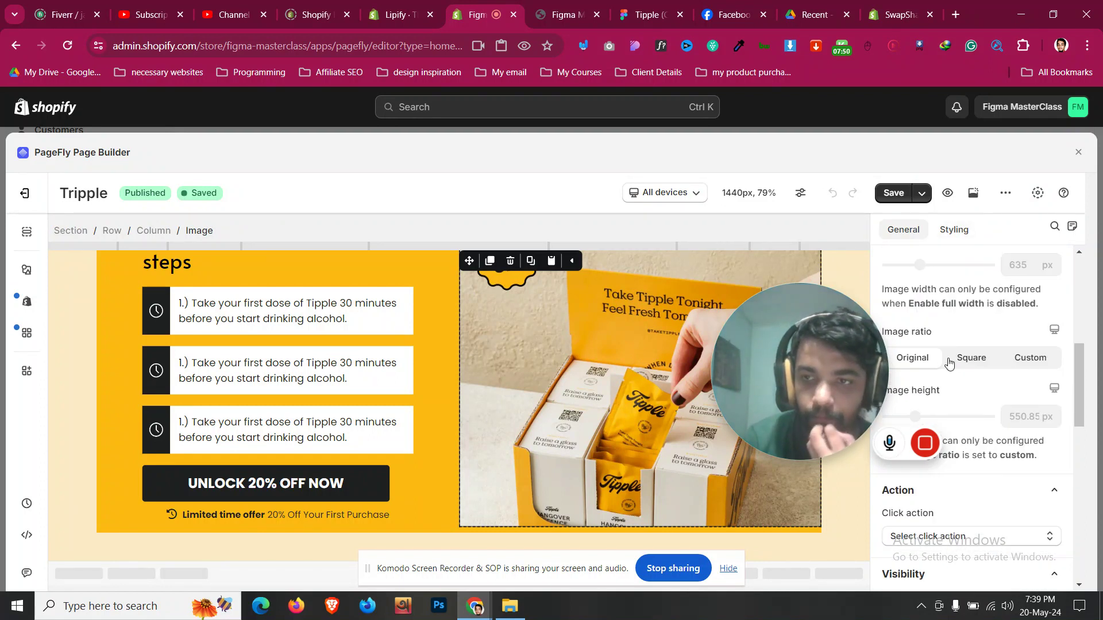
pyautogui.scroll(-2, 908, 358)
pyautogui.scroll(2, 960, 352)
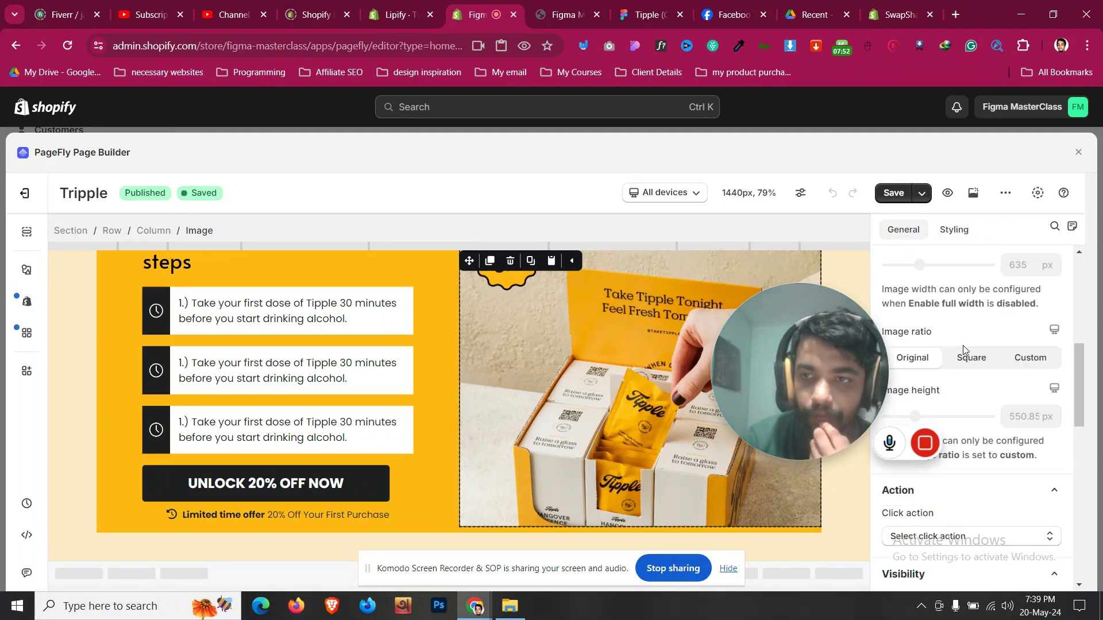
pyautogui.scroll(1, 962, 346)
pyautogui.click(996, 287)
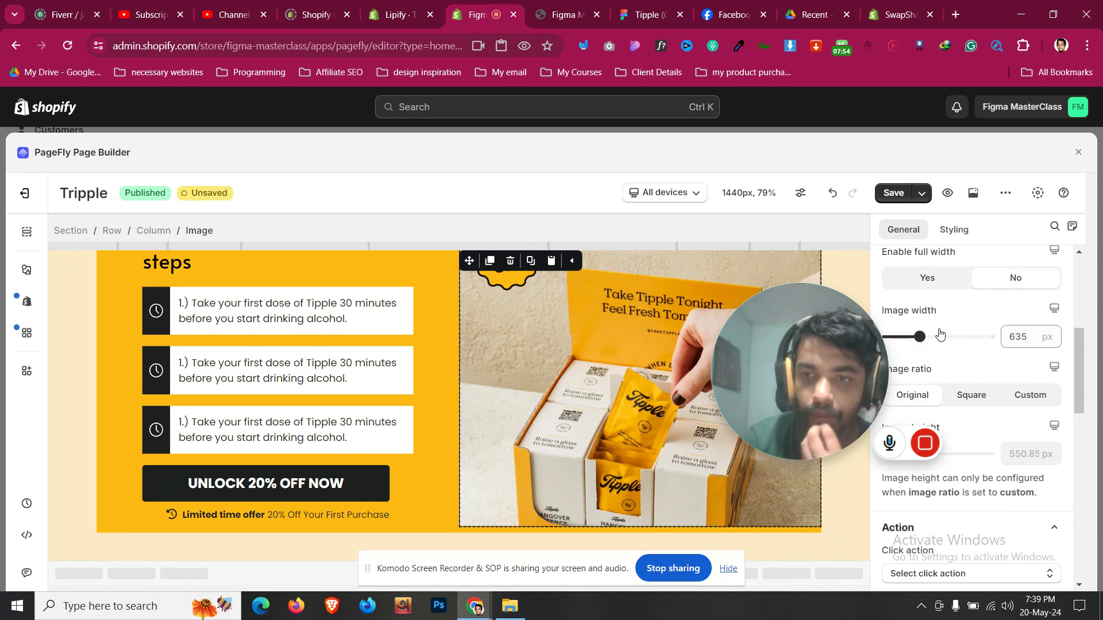
pyautogui.scroll(-3, 939, 334)
pyautogui.scroll(5, 965, 316)
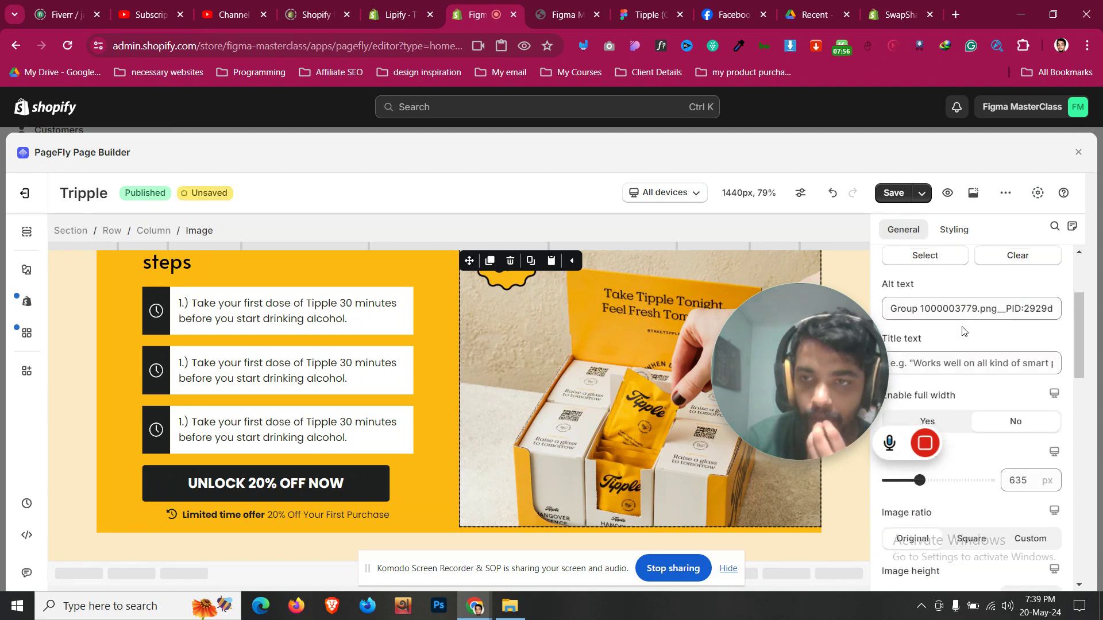
pyautogui.click(949, 424)
# - Set the image ratio of the product box image to Square
pyautogui.scroll(-3, 953, 402)
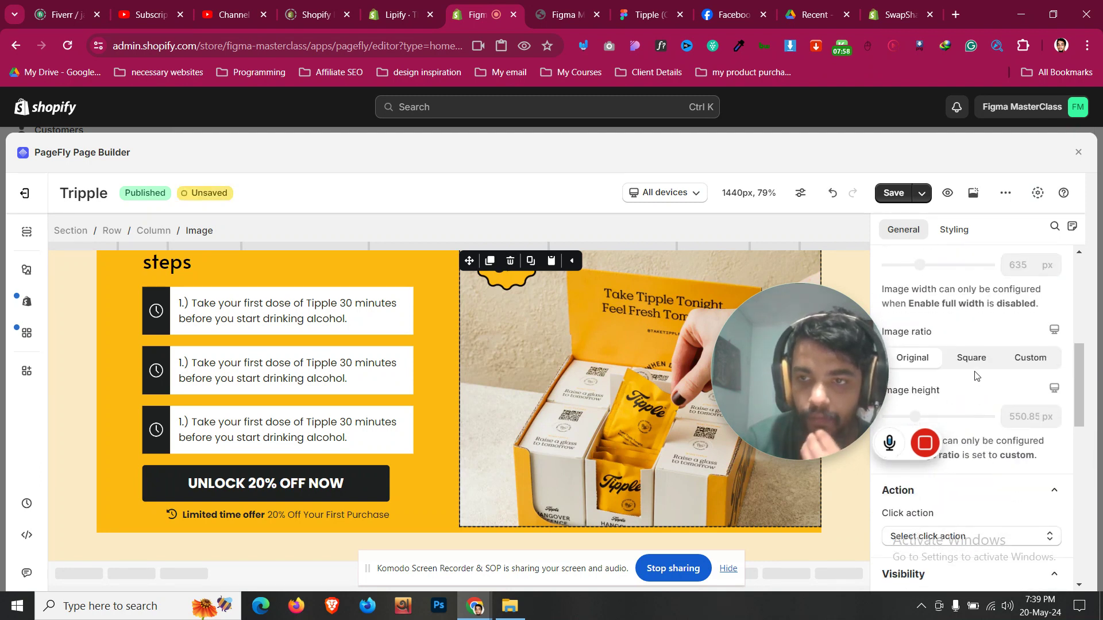
pyautogui.click(972, 358)
pyautogui.scroll(-1, 621, 395)
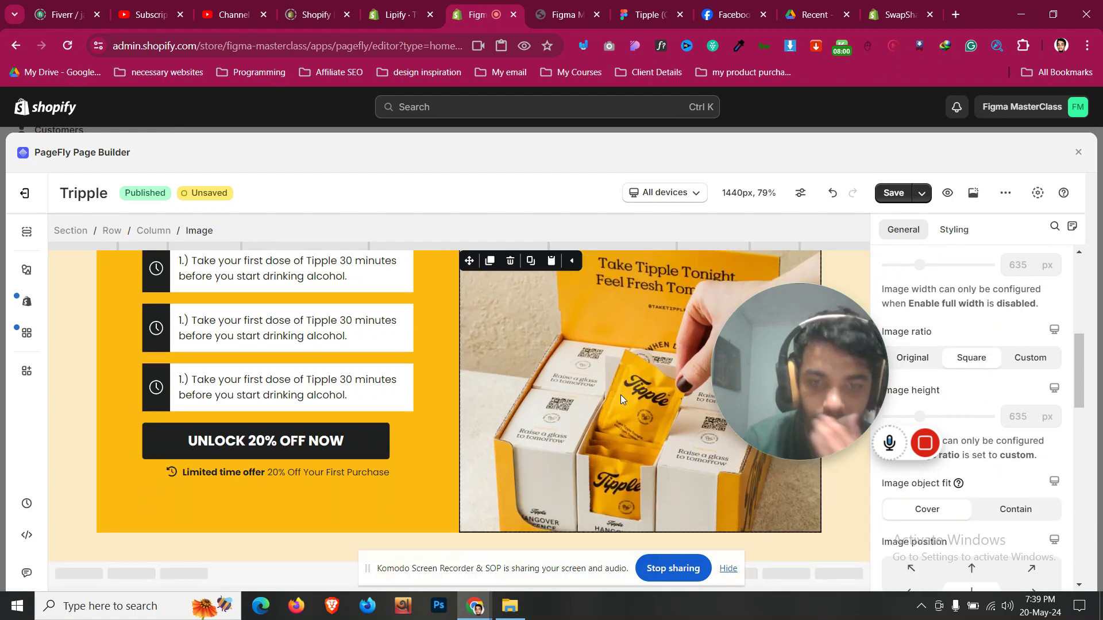
# - Set the content position of the row holding the "Effortless relief in 3 simple steps" columns to center
pyautogui.scroll(5, 620, 395)
pyautogui.click(374, 346)
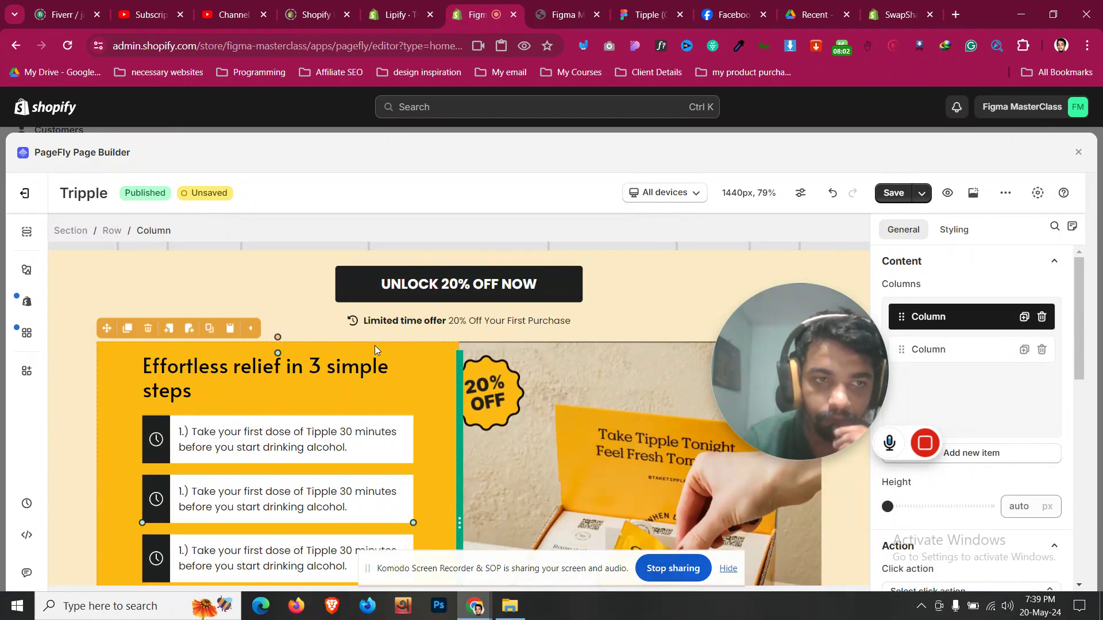
pyautogui.click(107, 232)
pyautogui.scroll(-1, 975, 413)
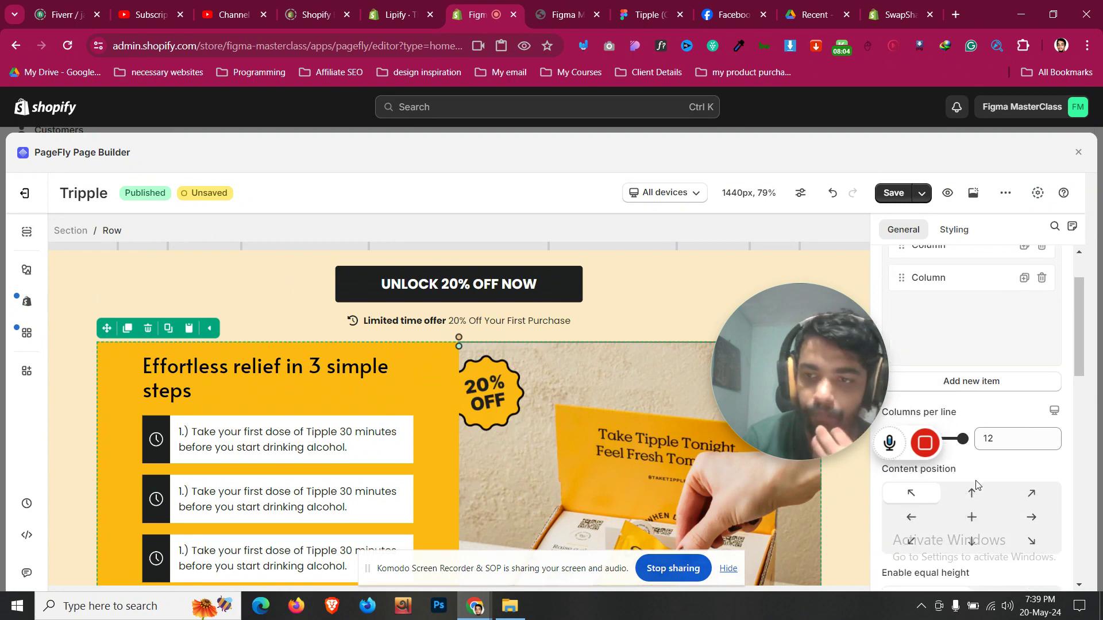
pyautogui.click(974, 515)
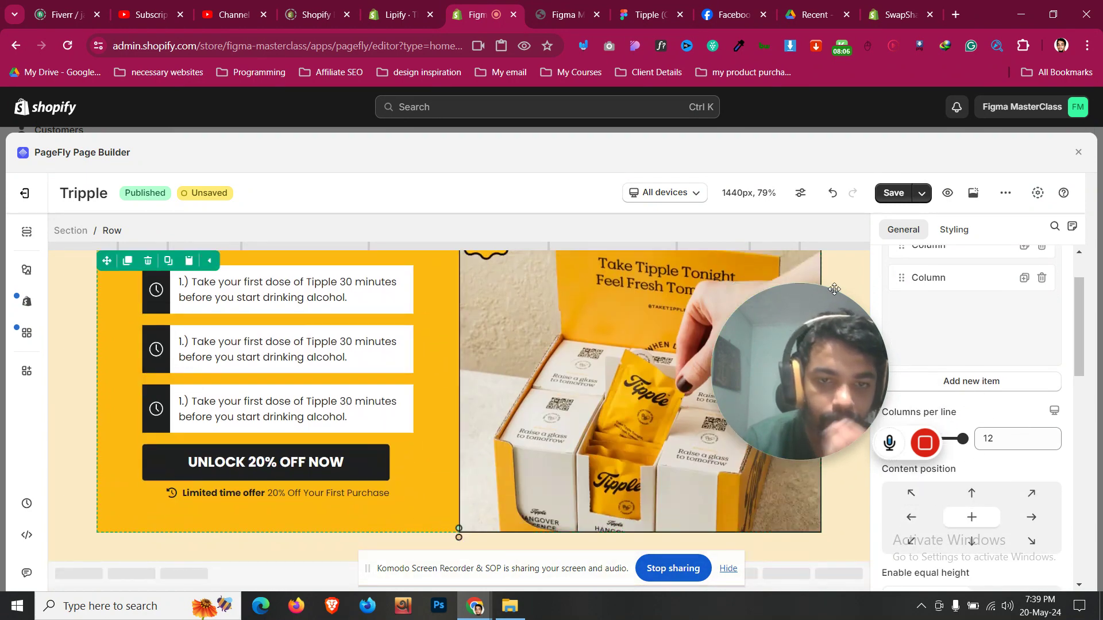
# - Set the content color of the "Effortless relief in 3 simple steps" heading to black, rgb(0, 0, 0)
pyautogui.scroll(2, 279, 353)
pyautogui.click(279, 354)
pyautogui.click(953, 229)
pyautogui.scroll(-1, 986, 373)
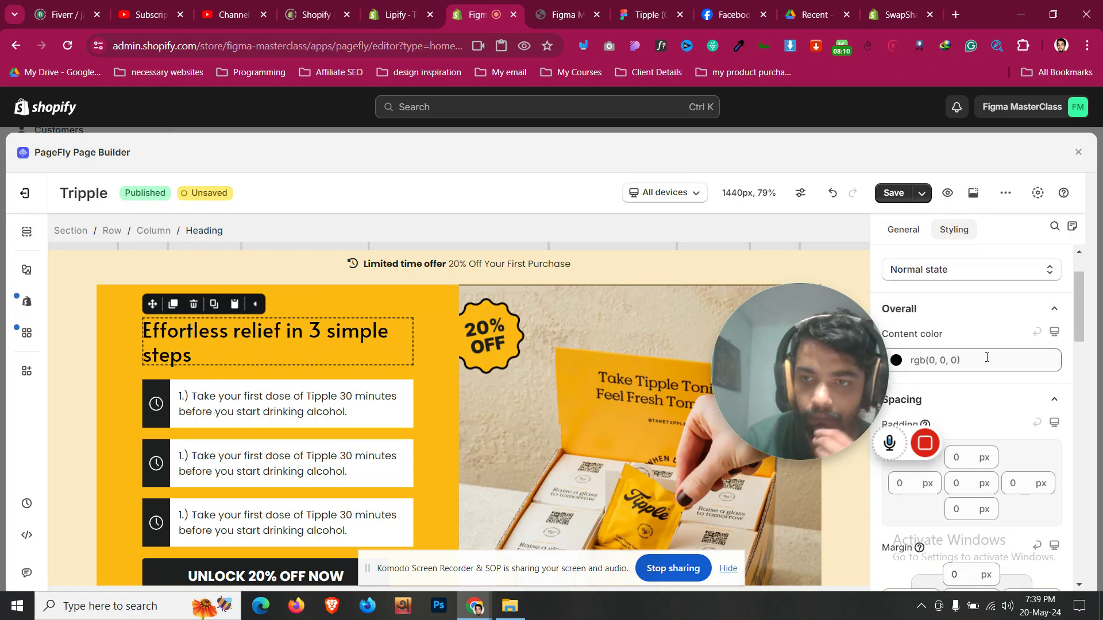
pyautogui.click(987, 358)
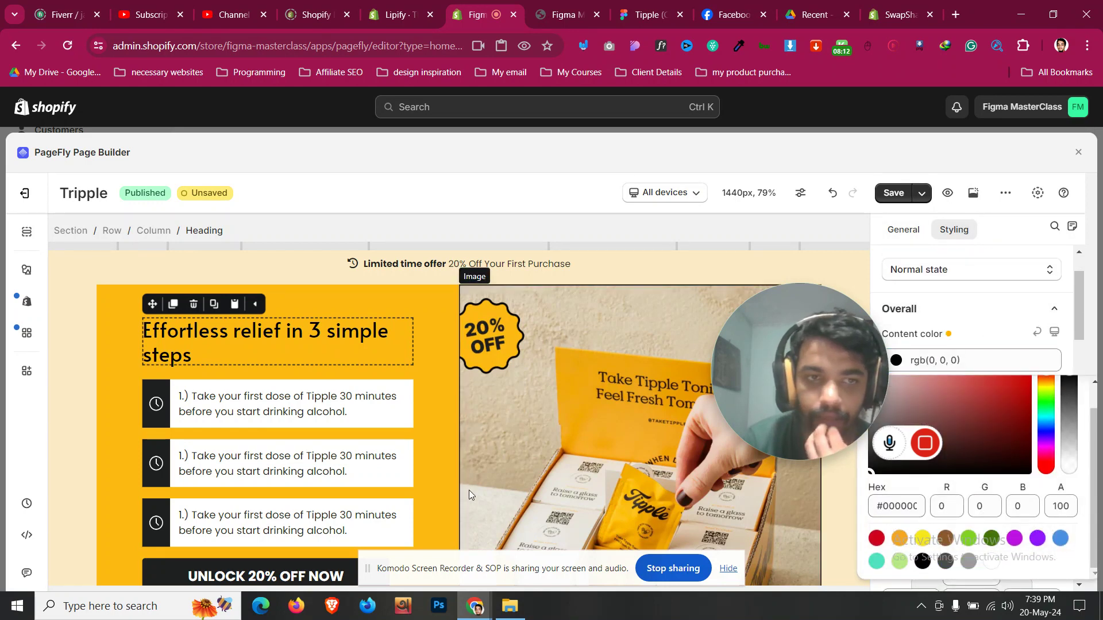
# - Set the "Feel Great After Every Party with Tipple" heading's content color to black and check the color of an "Enhanced Recovery" card title
pyautogui.scroll(7, 405, 463)
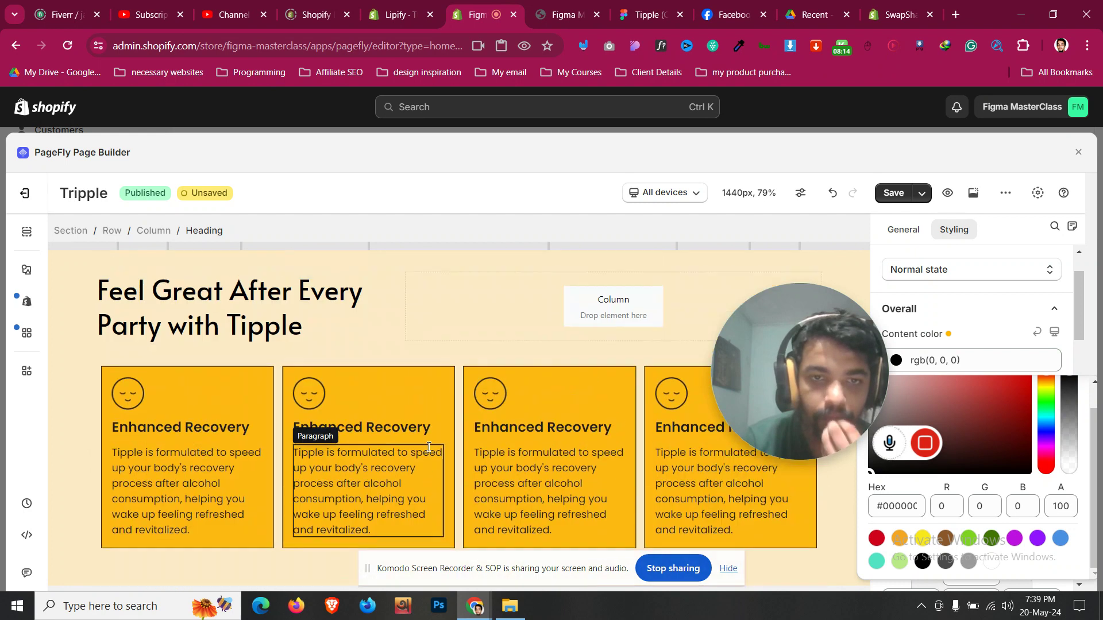
pyautogui.click(229, 310)
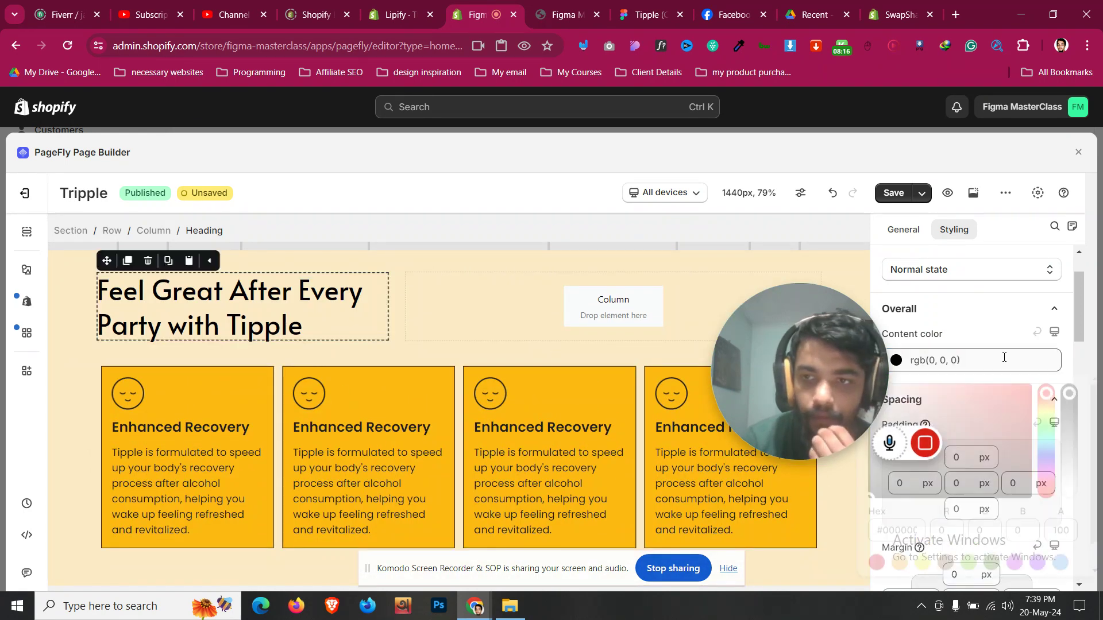
pyautogui.click(982, 360)
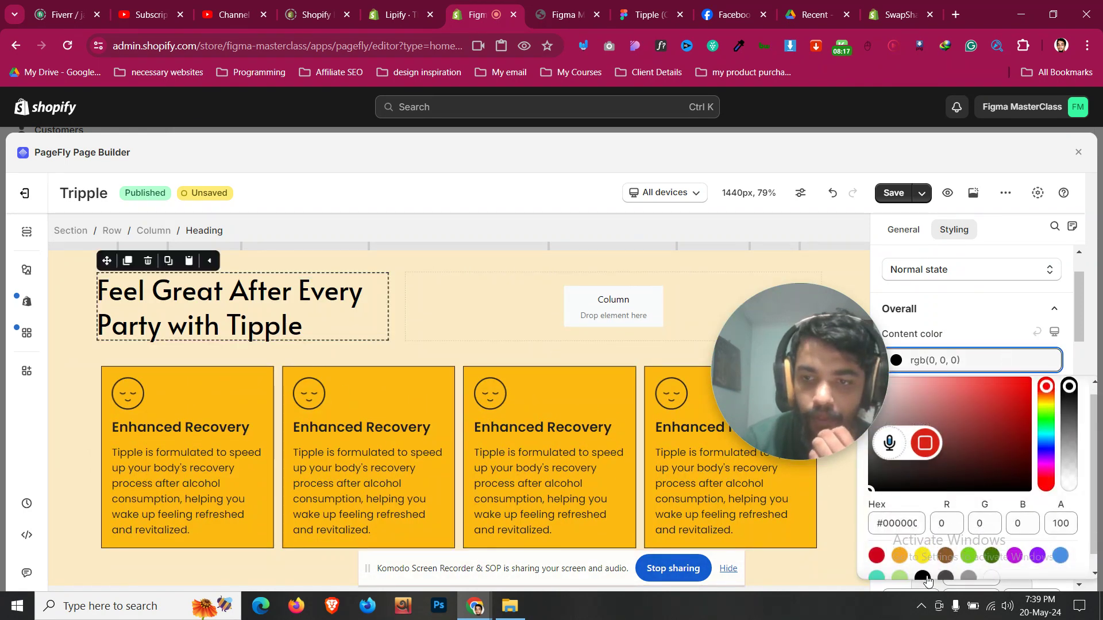
pyautogui.click(221, 430)
pyautogui.click(966, 379)
pyautogui.doubleClick(966, 380)
# - Set the content color of the "Goodbye Hangovers, Hello Morning!" heading to black, rgb(0, 0, 0)
pyautogui.scroll(5, 386, 375)
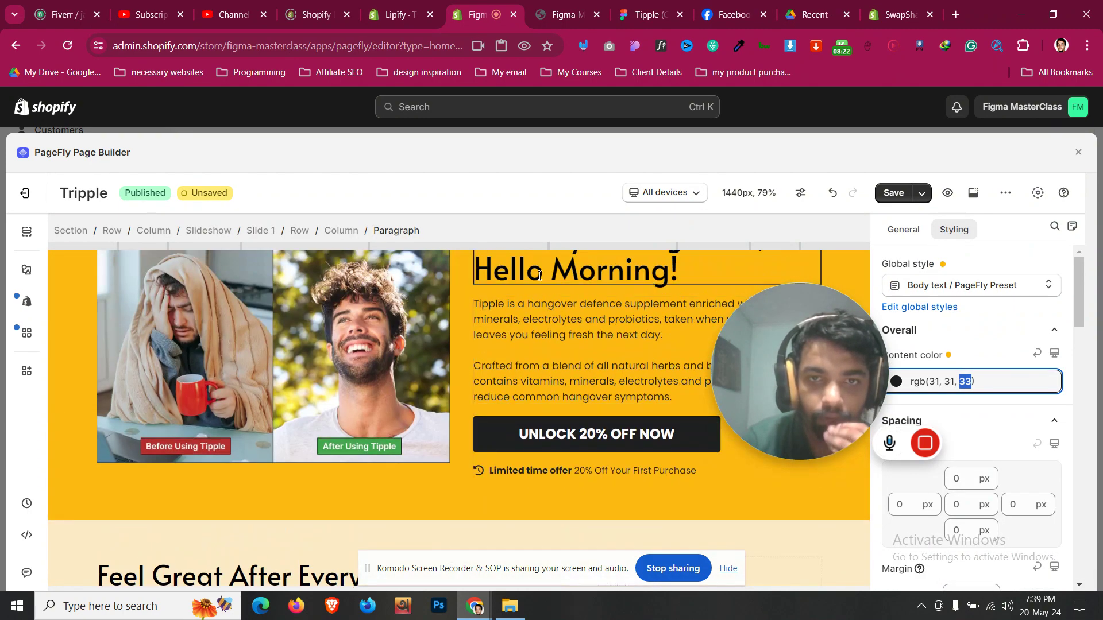
pyautogui.click(540, 276)
pyautogui.click(997, 360)
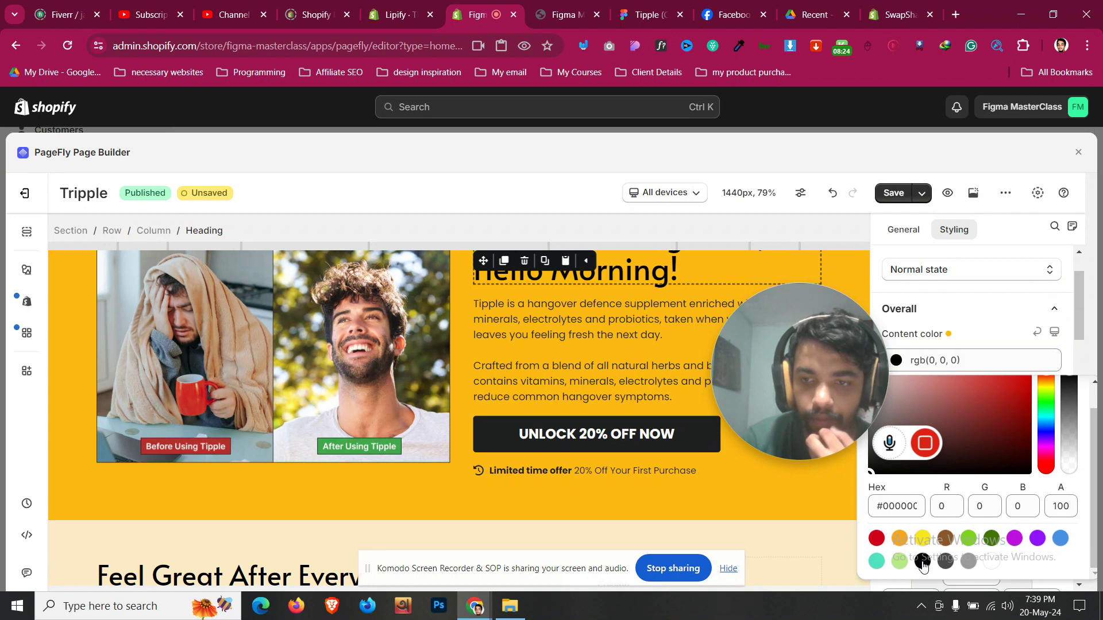
# - Set the content color of the "As seen in" heading to black, rgb(0, 0, 0)
pyautogui.scroll(3, 459, 374)
pyautogui.scroll(-10, 460, 373)
pyautogui.click(451, 439)
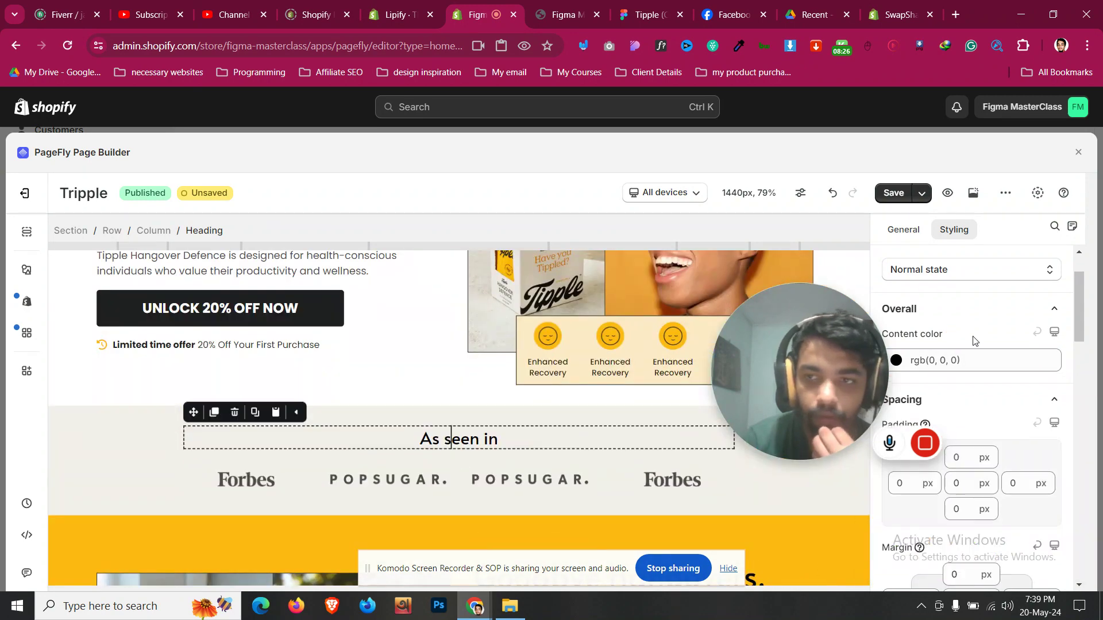
pyautogui.click(978, 359)
pyautogui.scroll(-1, 940, 549)
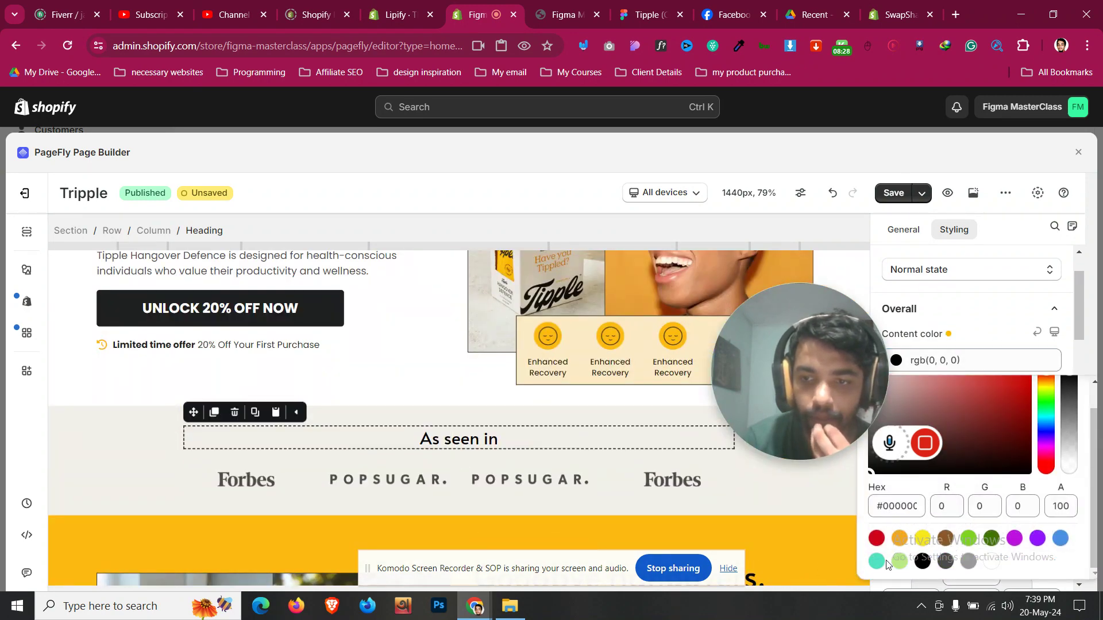
# - Set the "Goodbye hangovers! Reclaim your weekends" heading's content color to black and check the color of the "LOVED BY 100,000 HAPPY CUSTOMERS" text
pyautogui.hotkey('ctrl', 'z')
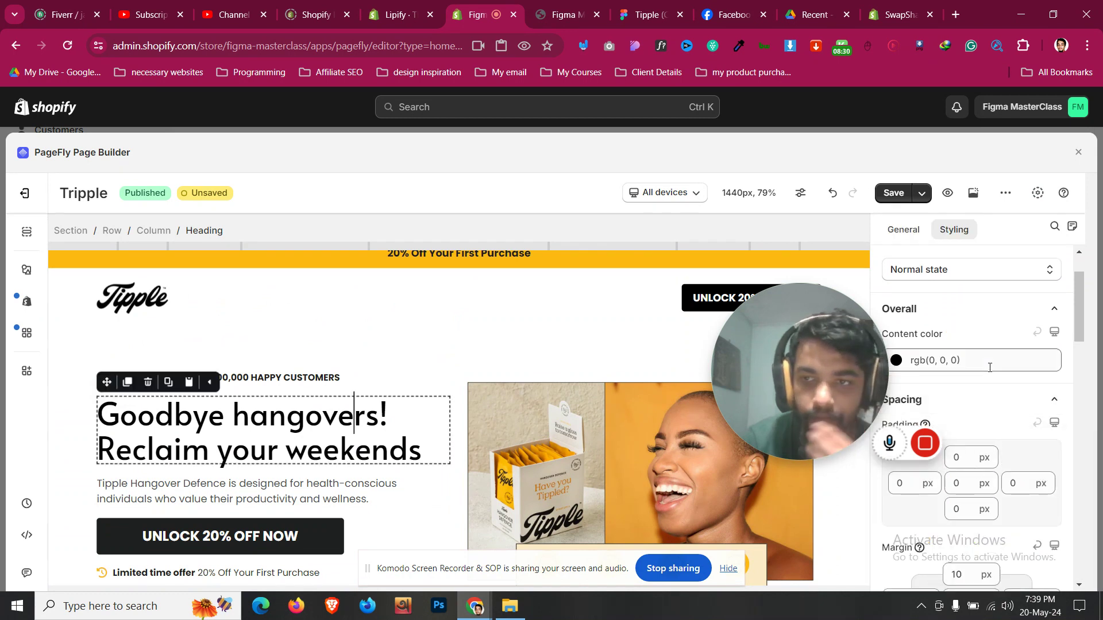
pyautogui.click(989, 367)
pyautogui.scroll(-1, 950, 540)
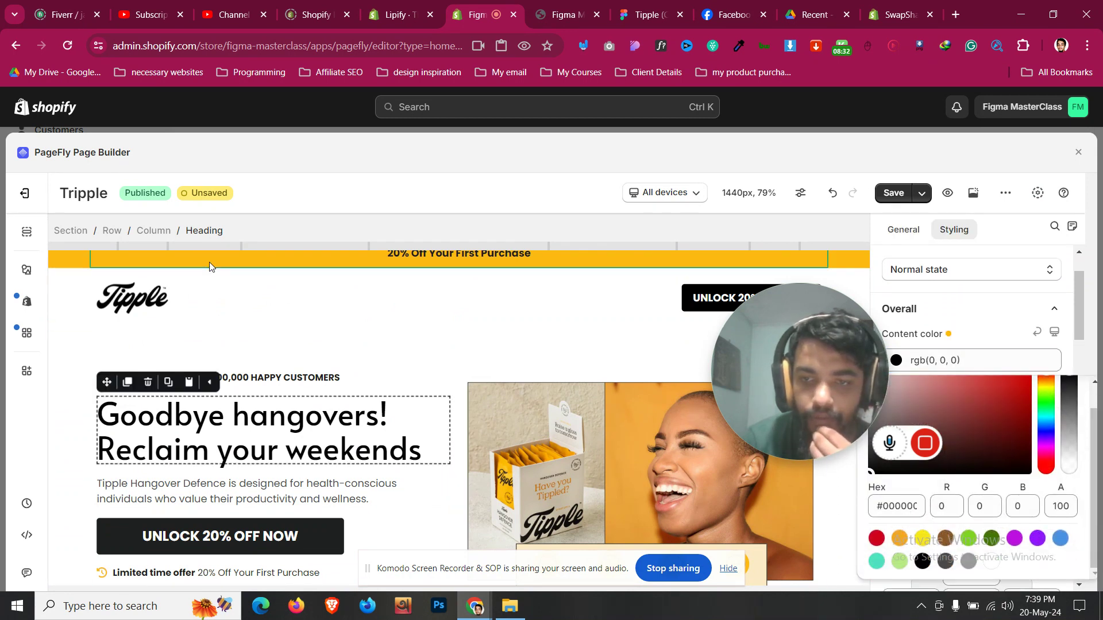
pyautogui.click(252, 377)
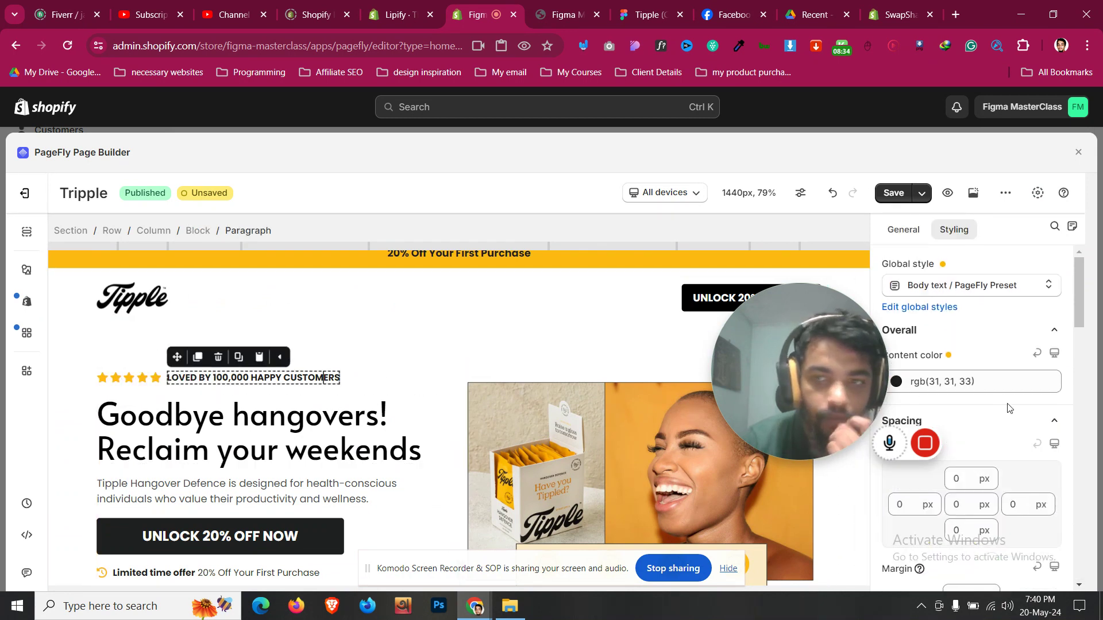
# - Review the heading colors and text across the previously opened live storefront page
pyautogui.click(560, 14)
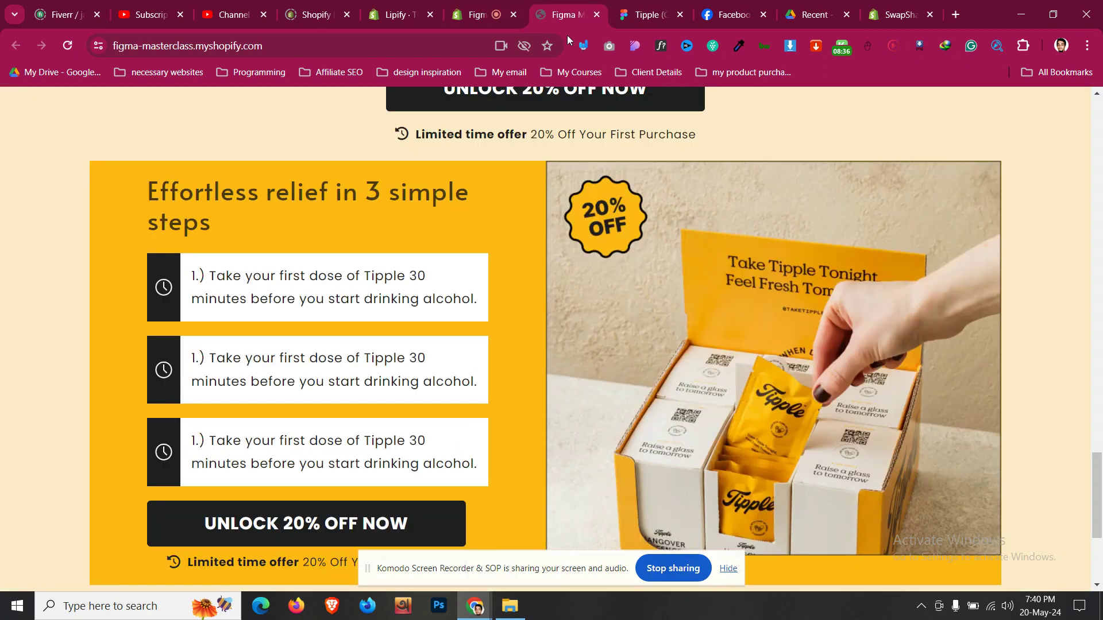
pyautogui.scroll(10, 357, 381)
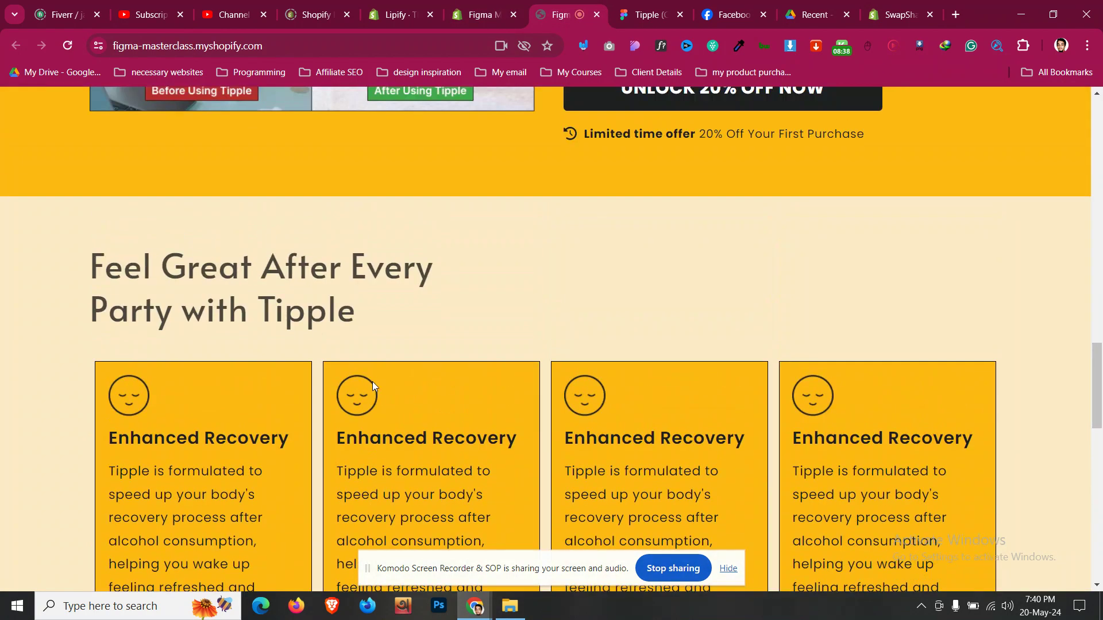
pyautogui.scroll(13, 303, 361)
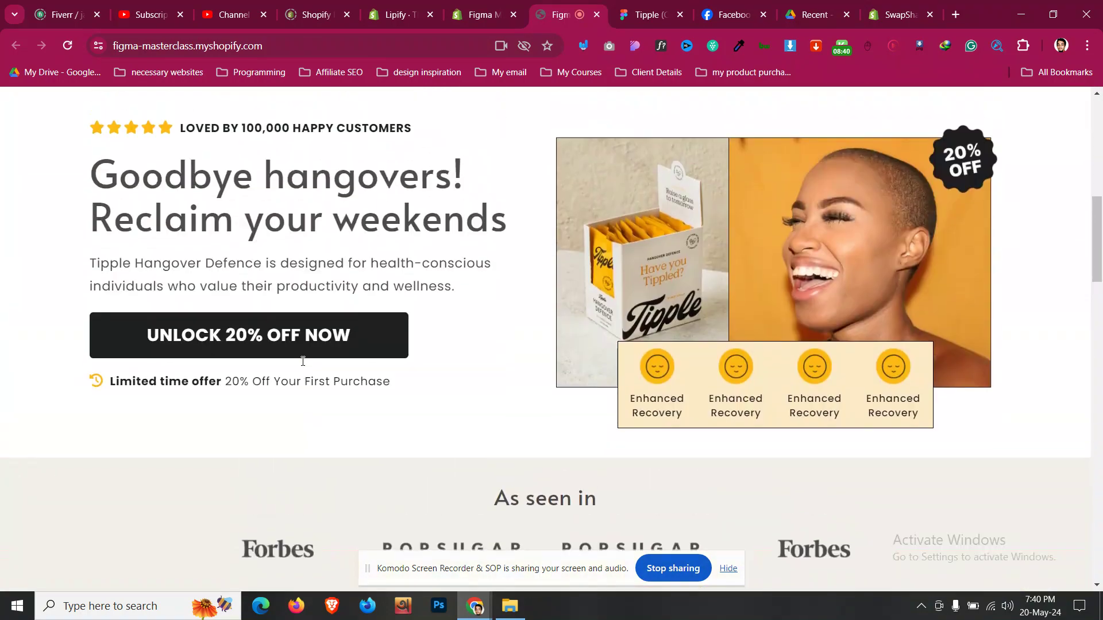
pyautogui.scroll(-5, 302, 360)
pyautogui.scroll(-10, 301, 366)
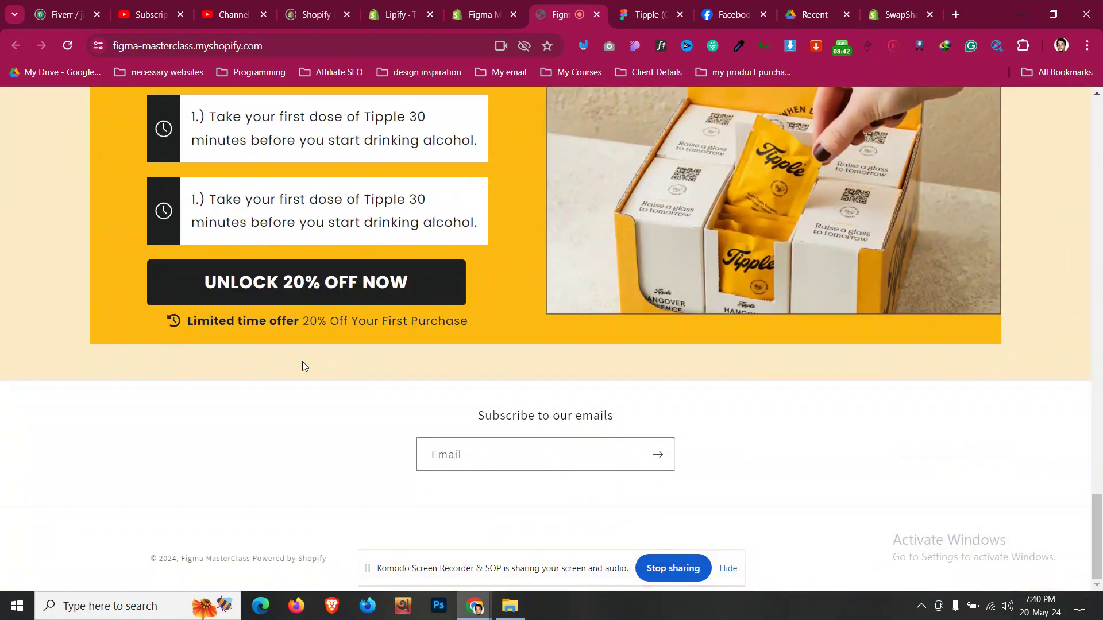
# - Save the Tripple page in the editor, open its updated live page and close the outdated live page
pyautogui.click(478, 14)
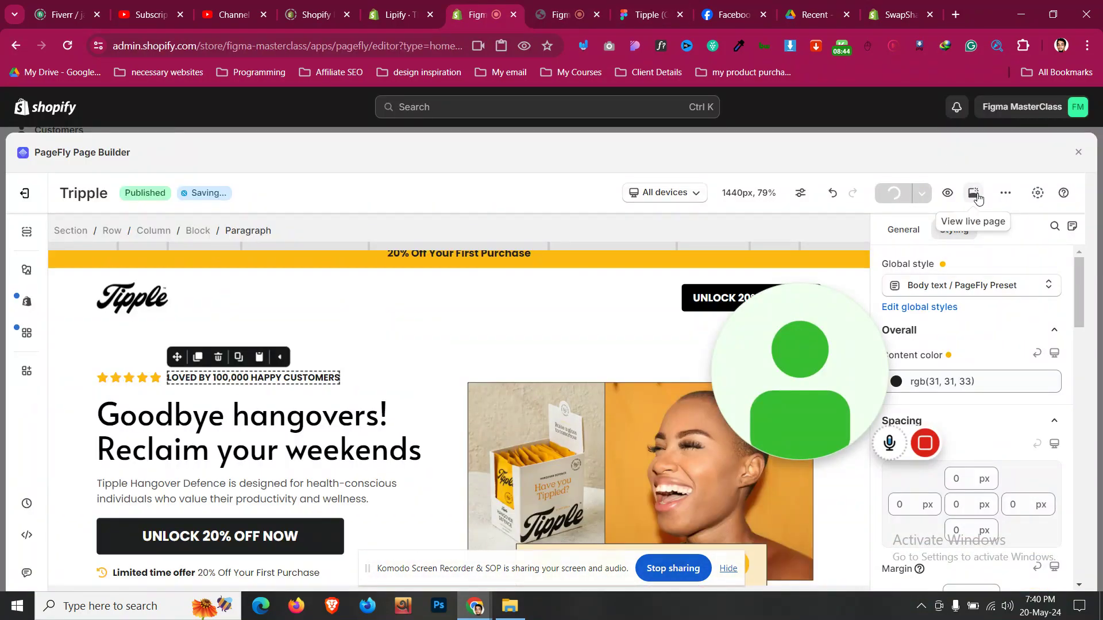
pyautogui.click(977, 198)
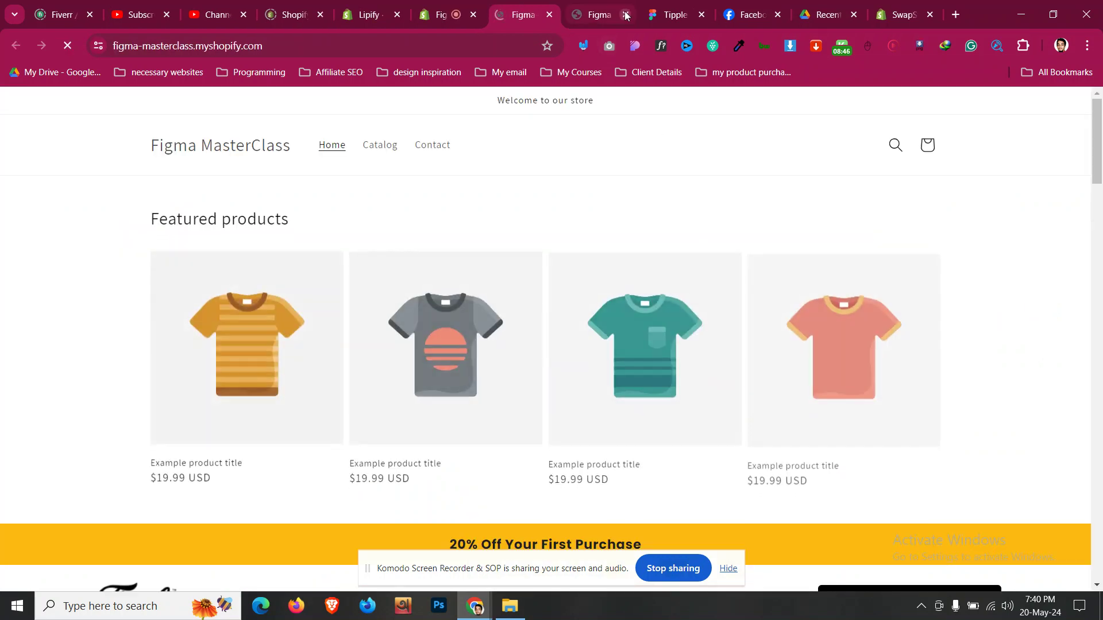
pyautogui.click(626, 14)
# - Examine the updated live page's headings and sections, especially the image fit and spacing of "Effortless relief in 3 simple steps"
pyautogui.scroll(-9, 431, 325)
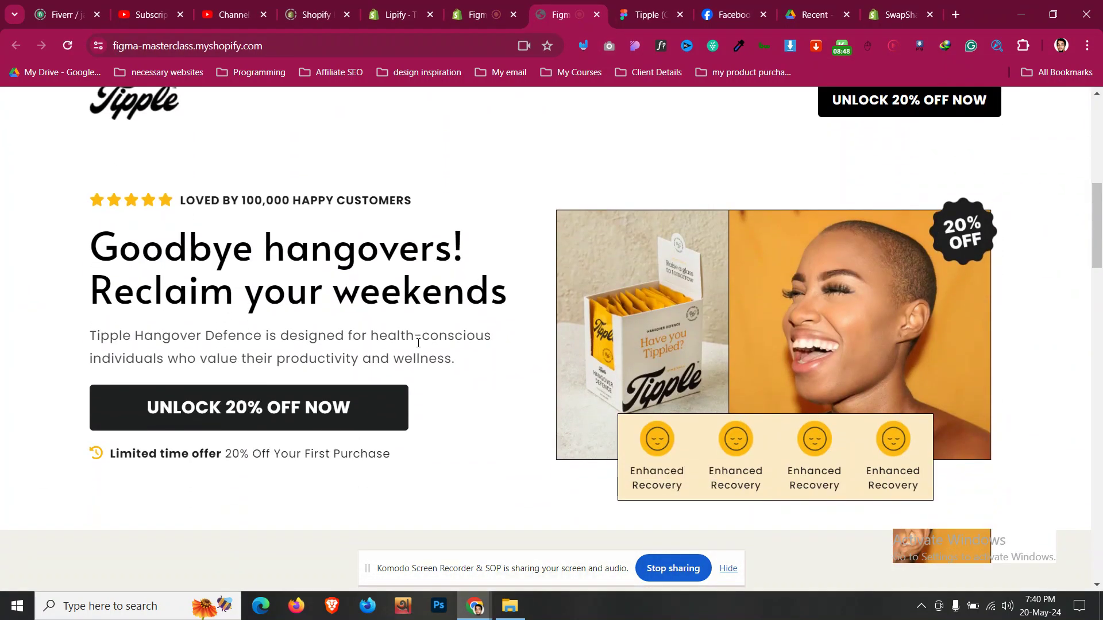
pyautogui.scroll(-2, 431, 343)
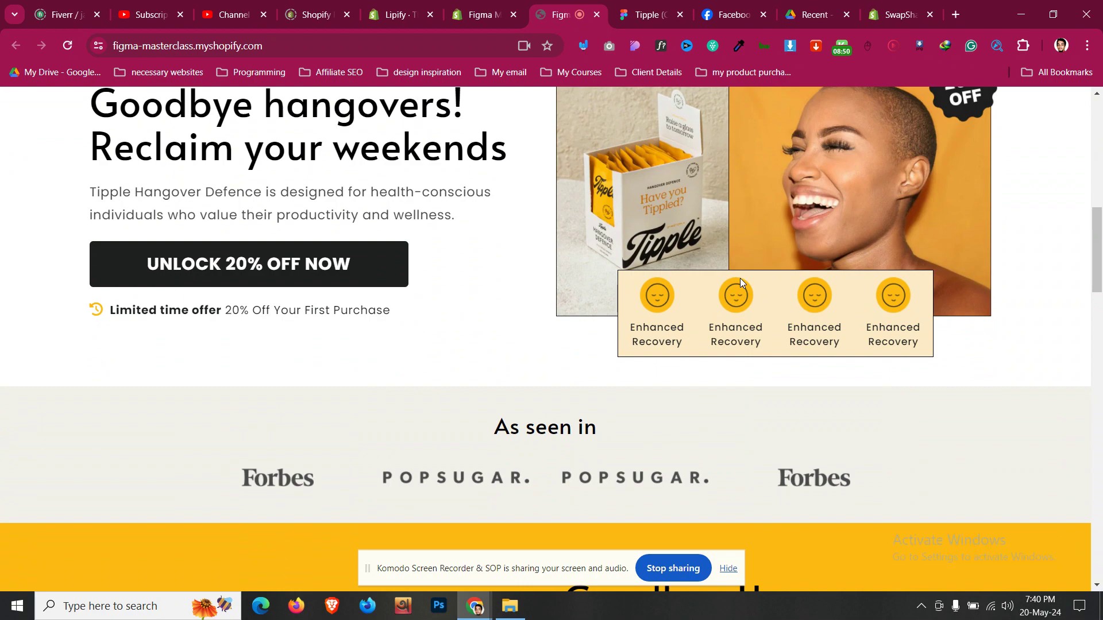
pyautogui.scroll(-7, 740, 277)
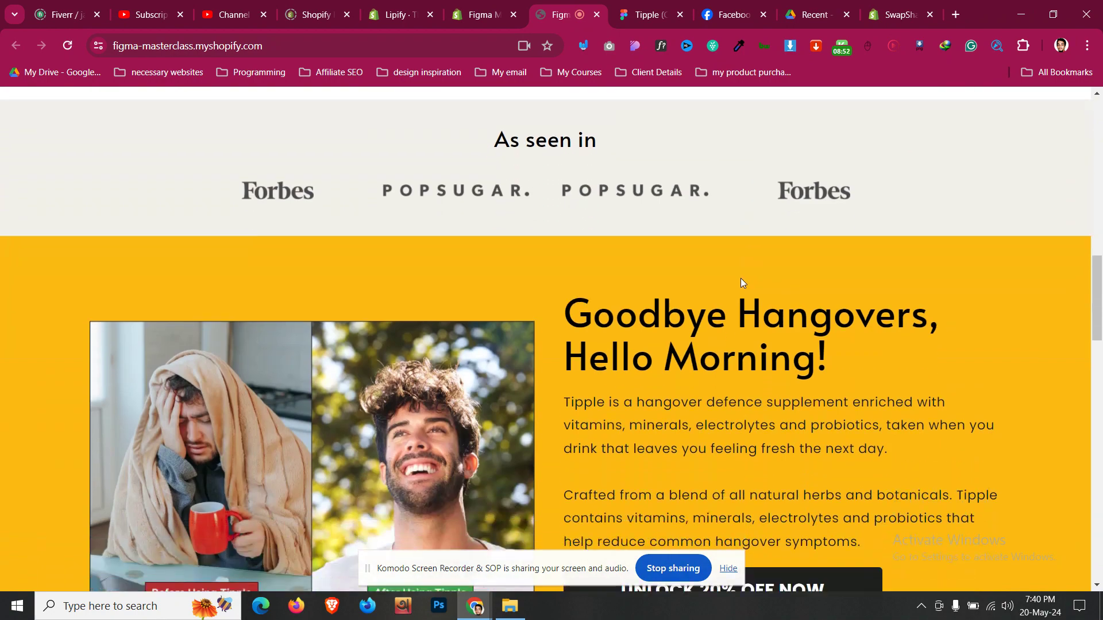
pyautogui.scroll(-12, 740, 280)
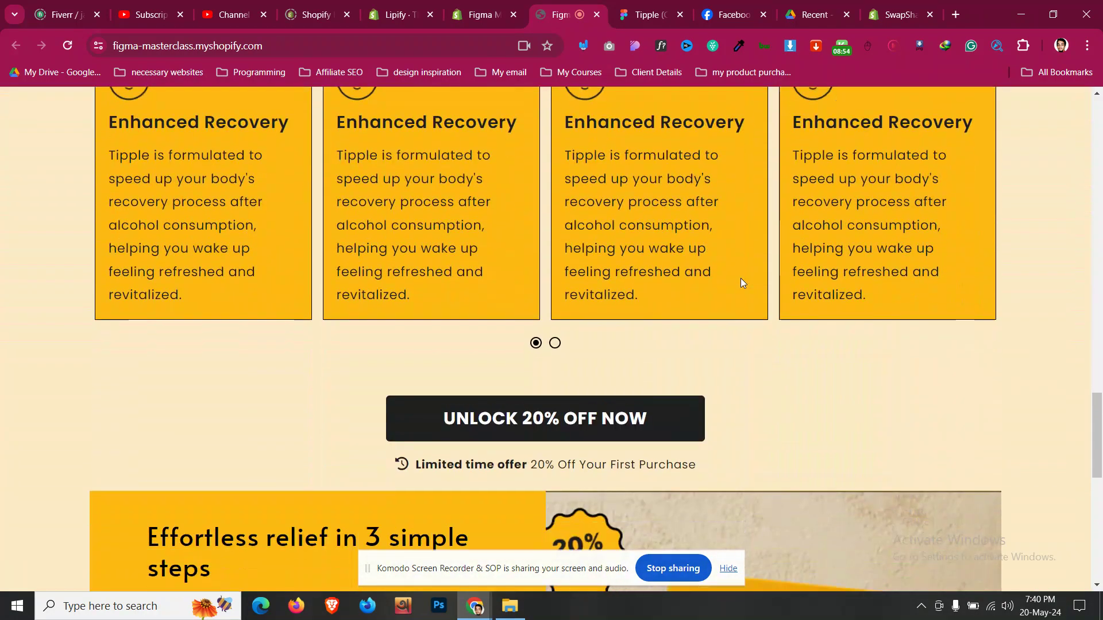
pyautogui.scroll(-8, 742, 281)
pyautogui.scroll(4, 741, 281)
pyautogui.scroll(-4, 742, 282)
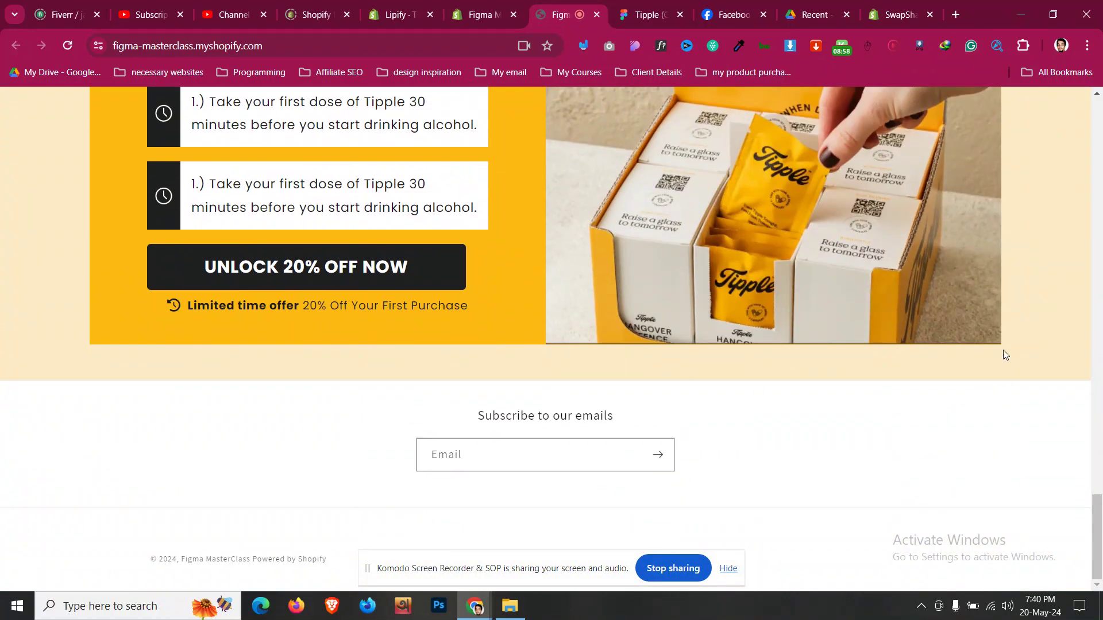
pyautogui.scroll(3, 791, 355)
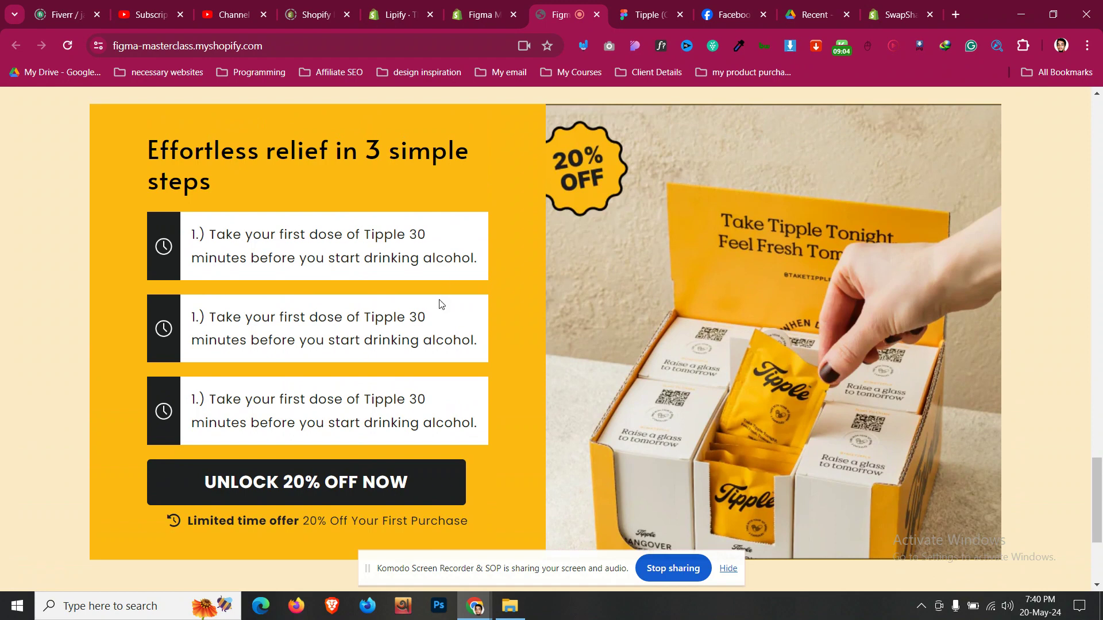
# - Return to the PageFly editor and open the general settings of the image beside "Effortless relief in 3 simple steps"
pyautogui.scroll(-2, 440, 303)
pyautogui.scroll(3, 441, 302)
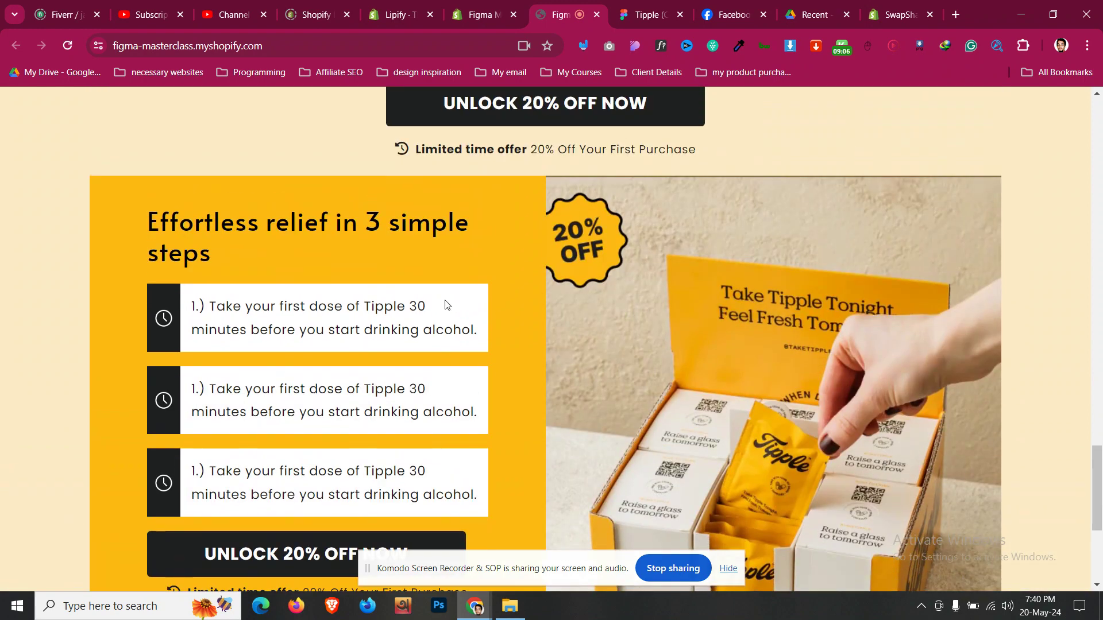
pyautogui.click(513, 5)
pyautogui.scroll(-10, 622, 319)
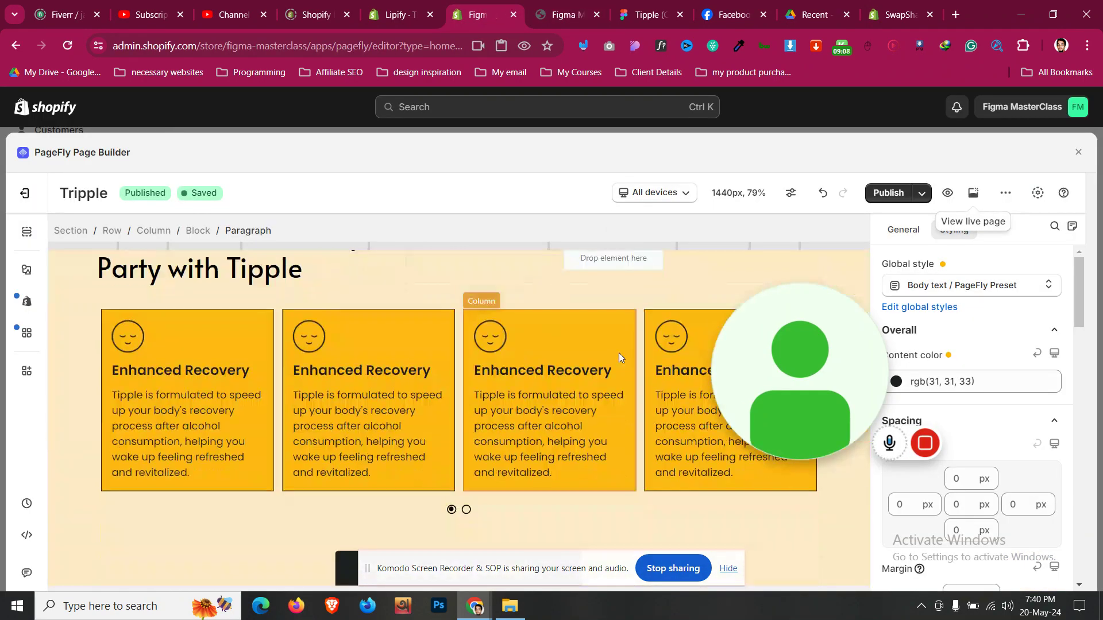
pyautogui.scroll(-1, 618, 352)
pyautogui.click(619, 352)
pyautogui.click(903, 230)
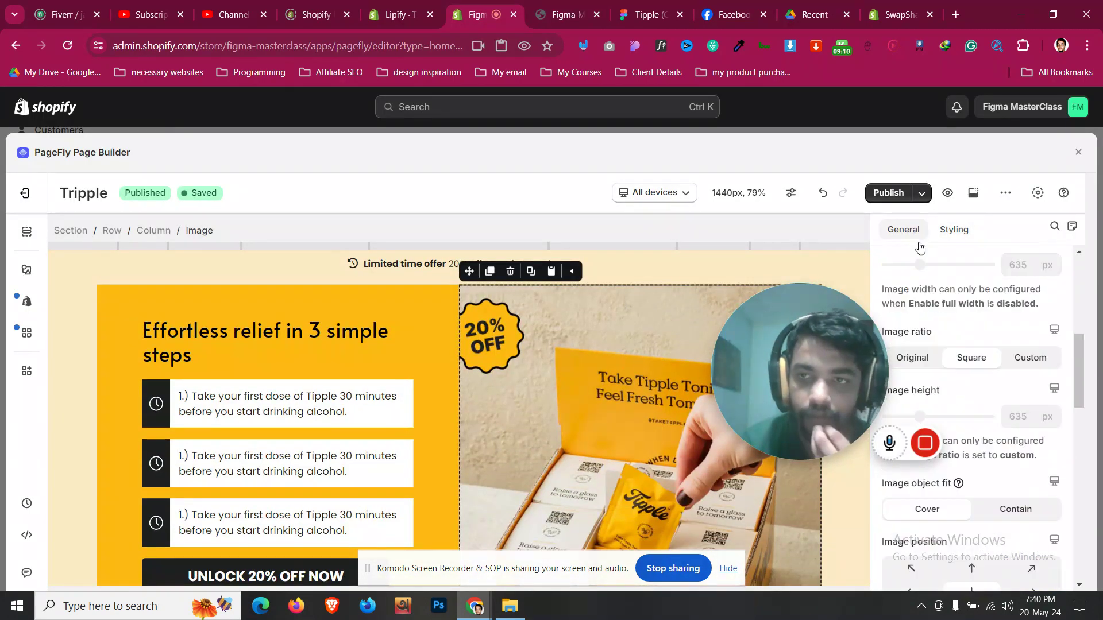
# - Try the Contain object fit on the "Effortless relief" image, and switch it back to Cover
pyautogui.scroll(-2, 969, 351)
pyautogui.scroll(-2, 969, 352)
pyautogui.click(1012, 364)
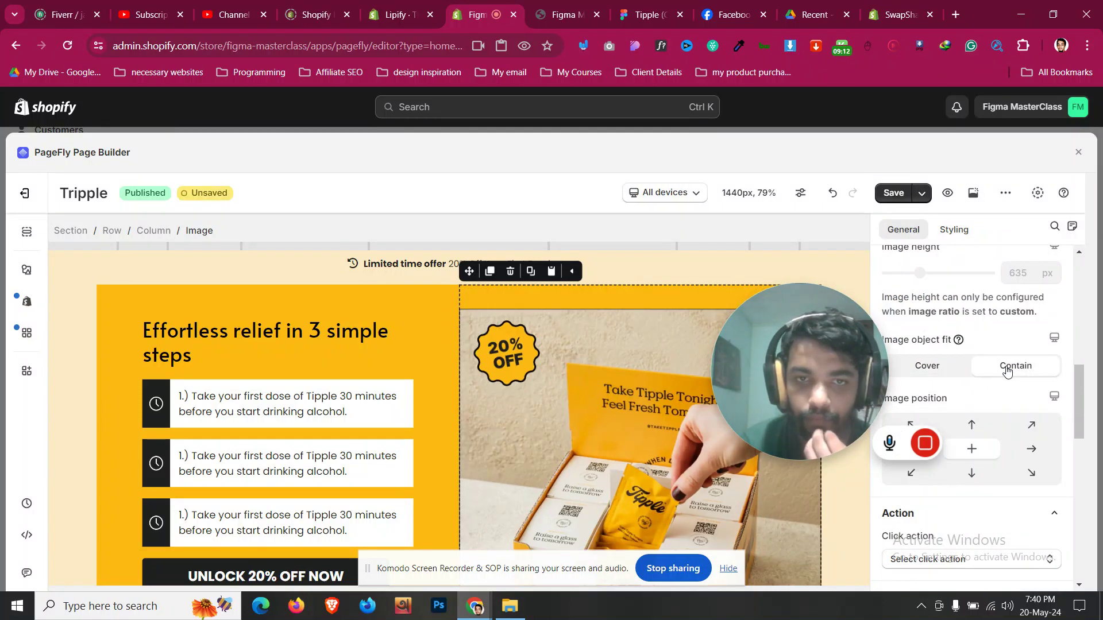
pyautogui.scroll(-2, 485, 394)
pyautogui.scroll(3, 544, 380)
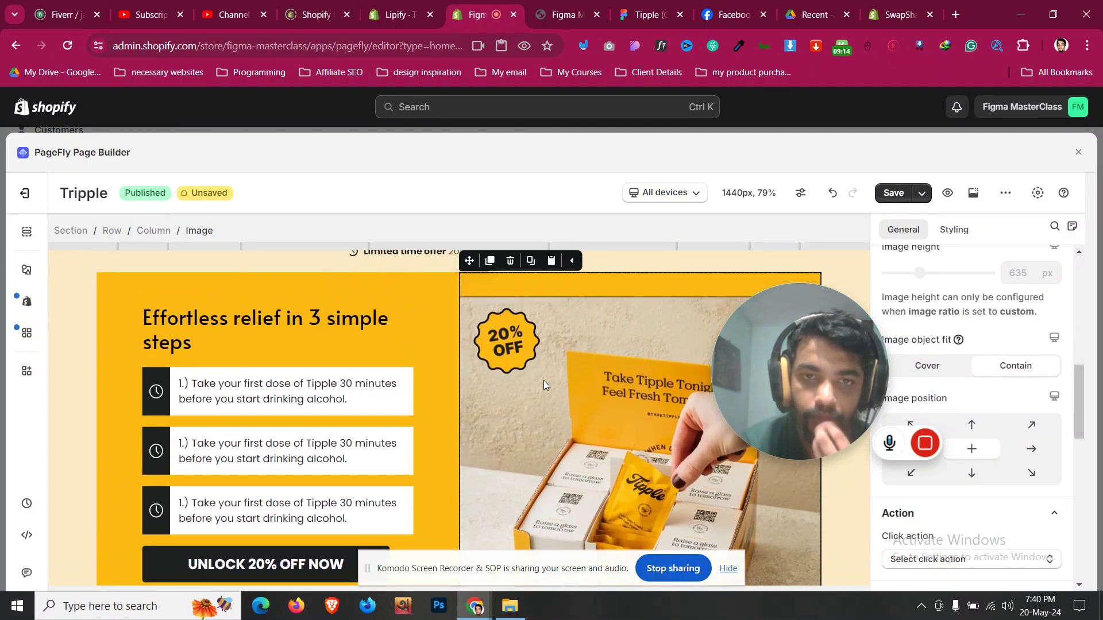
pyautogui.click(922, 365)
# - Set the image ratio of the "Effortless relief" image to Original
pyautogui.scroll(1, 1070, 360)
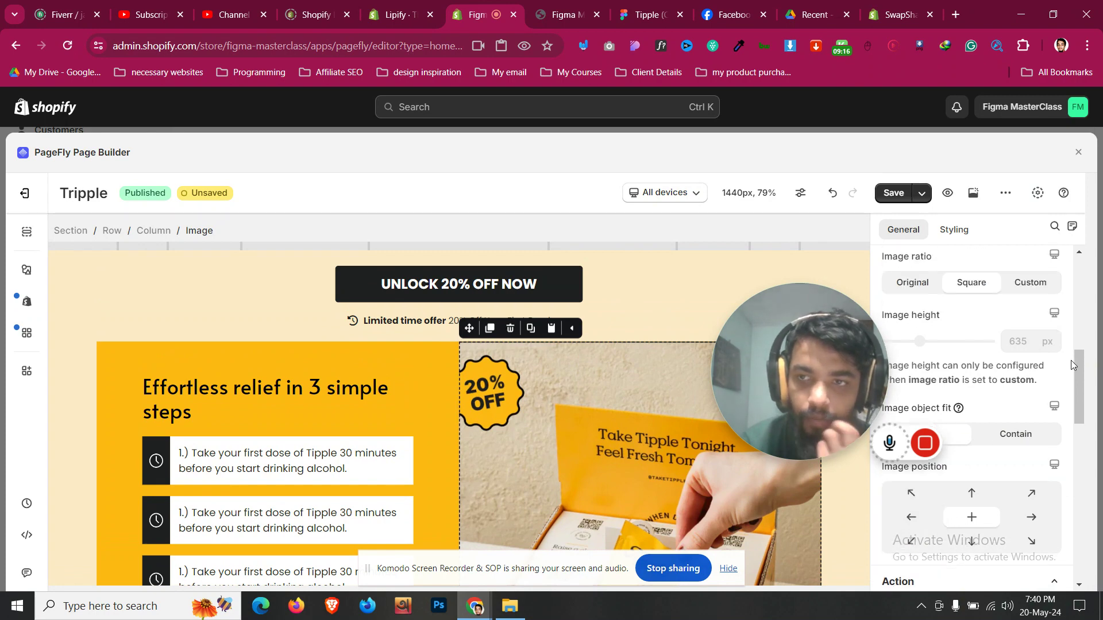
pyautogui.click(1028, 287)
pyautogui.click(919, 289)
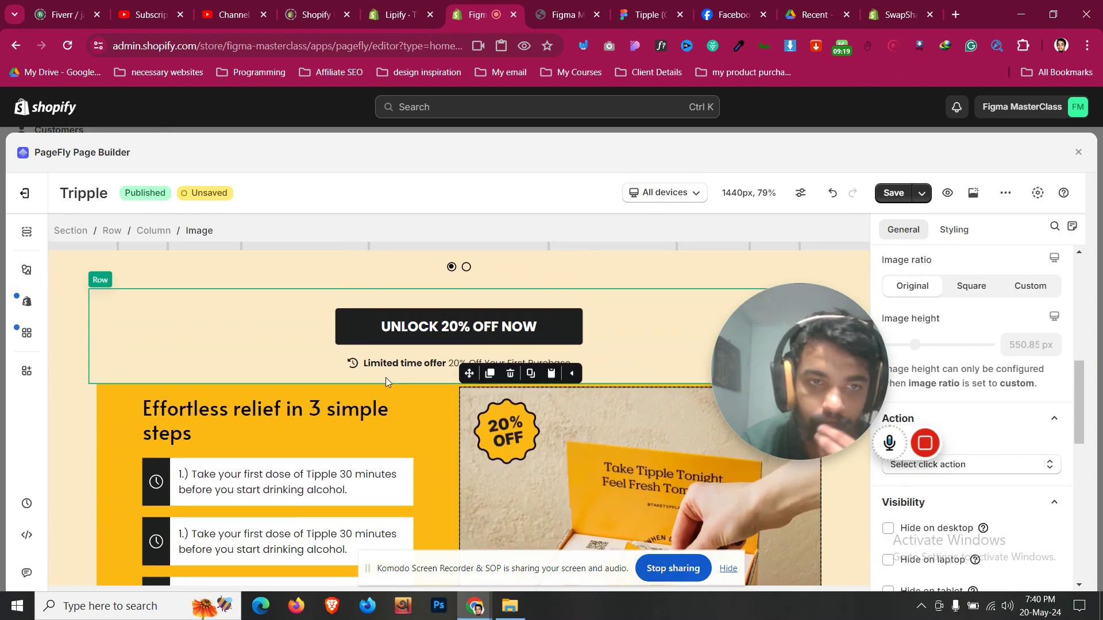
# - Inspect the column and row of the "Effortless relief" section, checking the row's content position, columns spacing, padding and margin
pyautogui.click(420, 384)
pyautogui.scroll(-3, 419, 384)
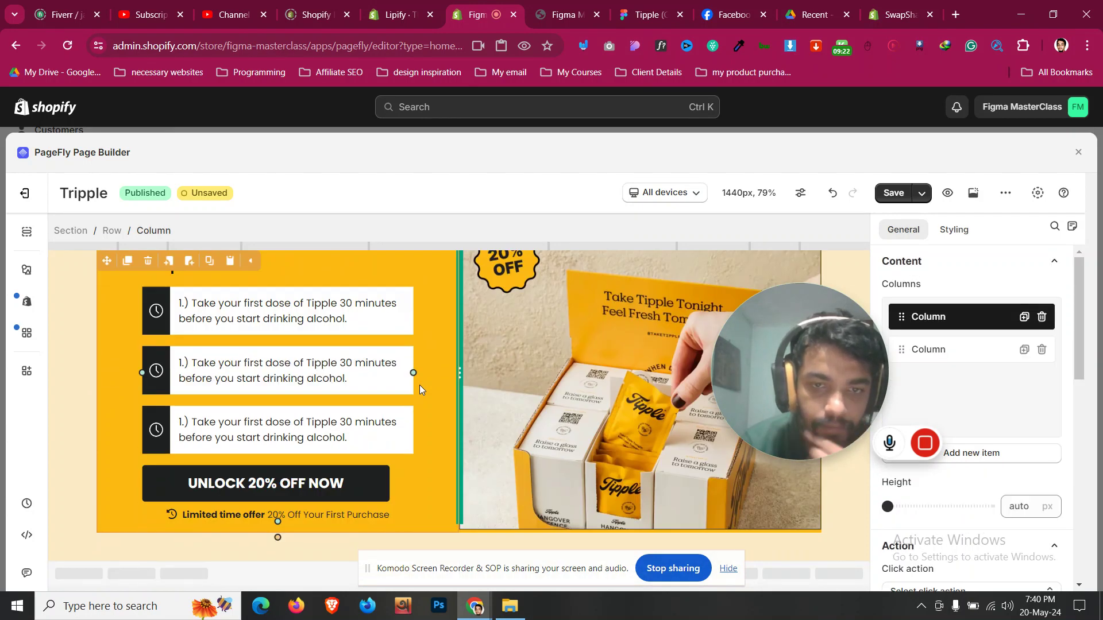
pyautogui.scroll(4, 419, 386)
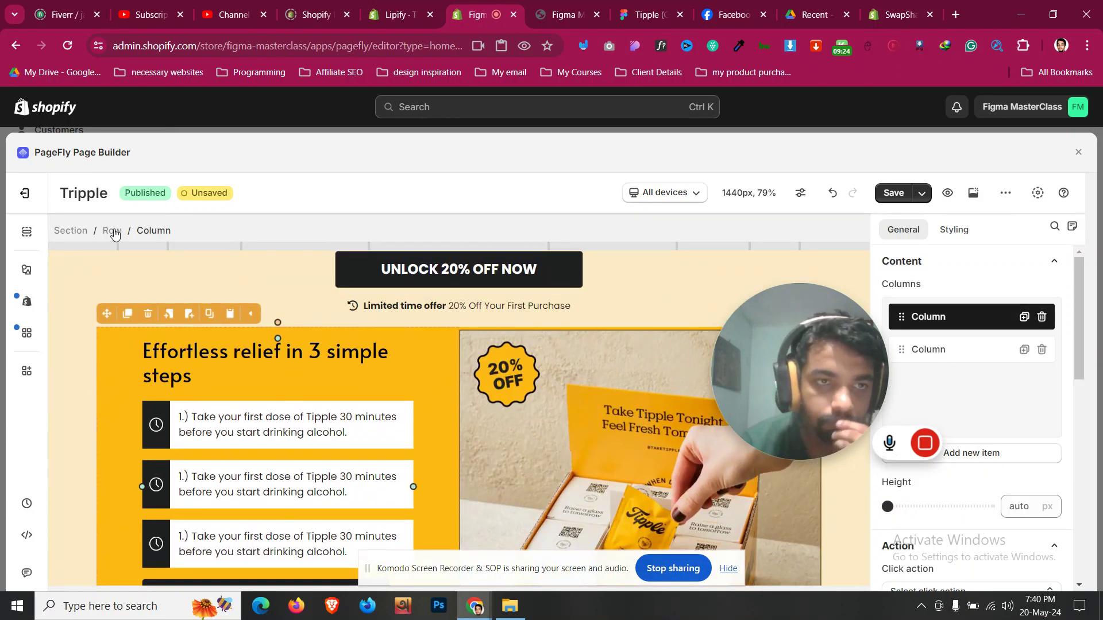
pyautogui.click(112, 231)
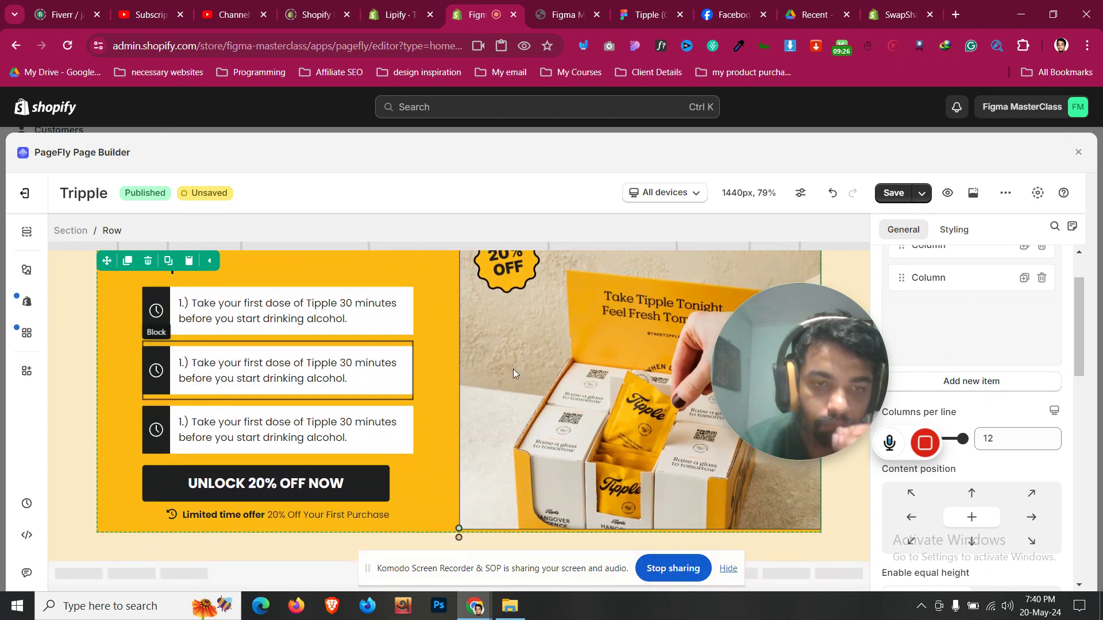
pyautogui.scroll(2, 992, 388)
pyautogui.scroll(-4, 993, 388)
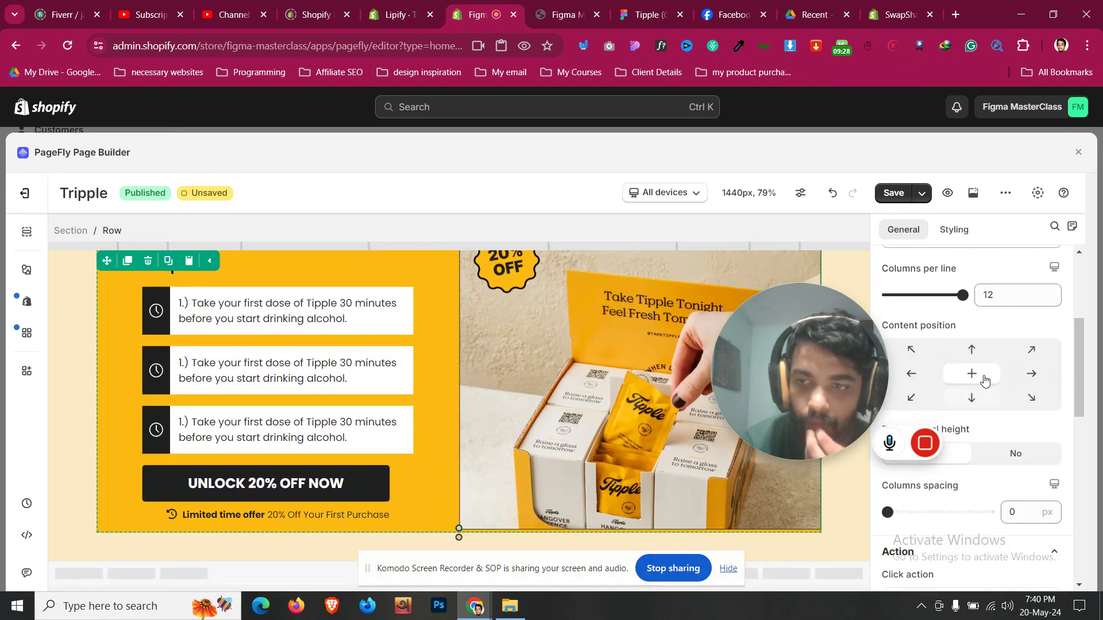
pyautogui.click(954, 229)
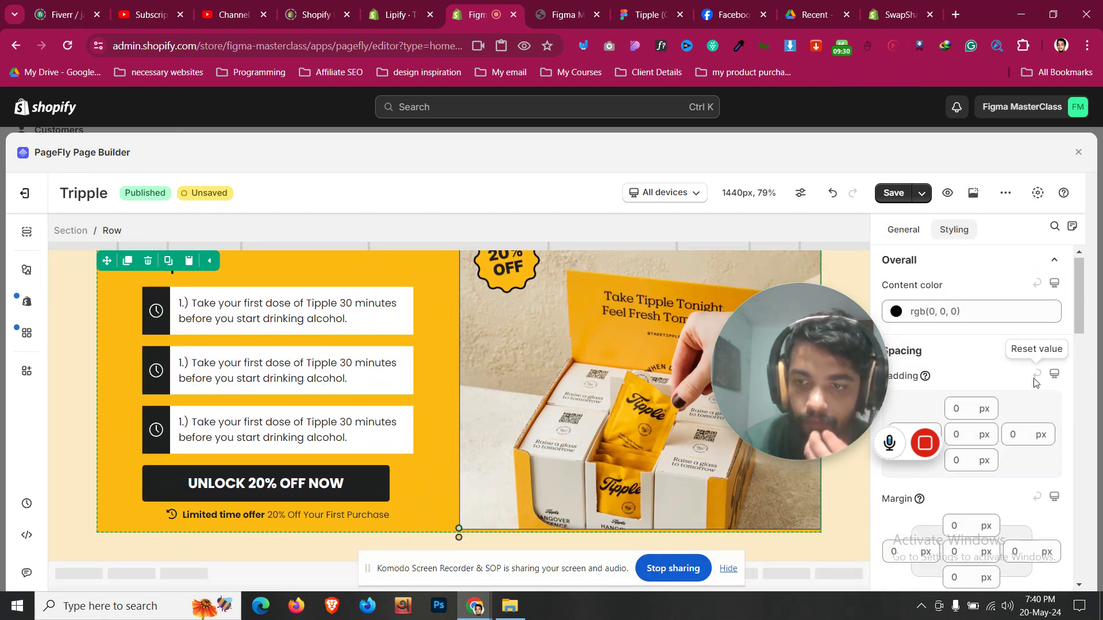
pyautogui.scroll(-3, 1033, 369)
pyautogui.scroll(1, 270, 346)
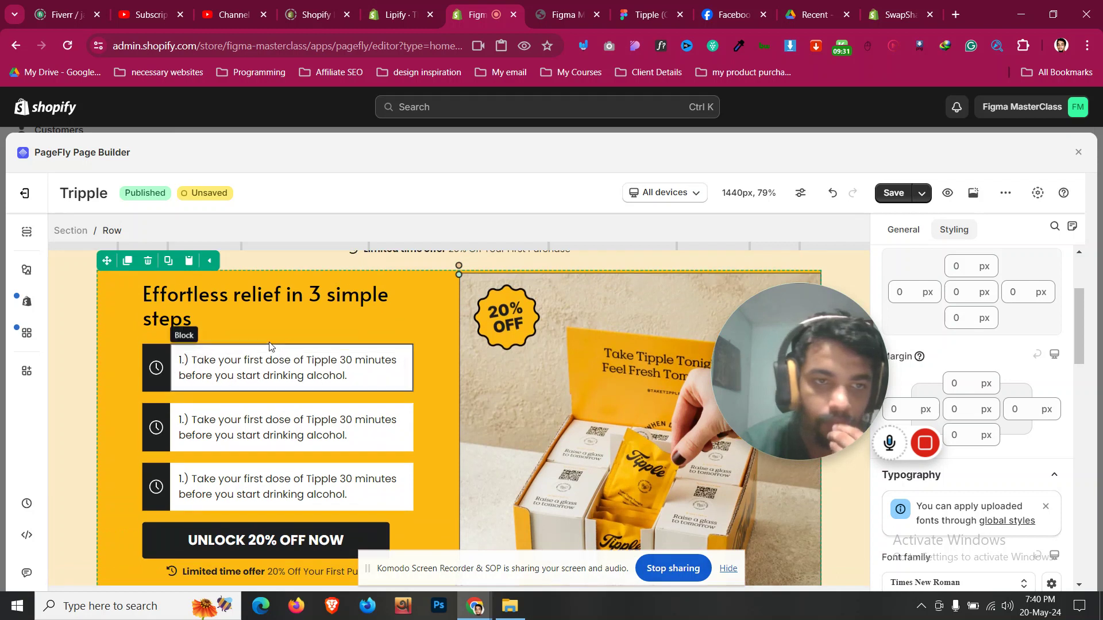
# - Set the top and bottom padding of the first step block under "Effortless relief" to 0 px
pyautogui.click(200, 343)
pyautogui.click(961, 414)
pyautogui.press('BackSpace')
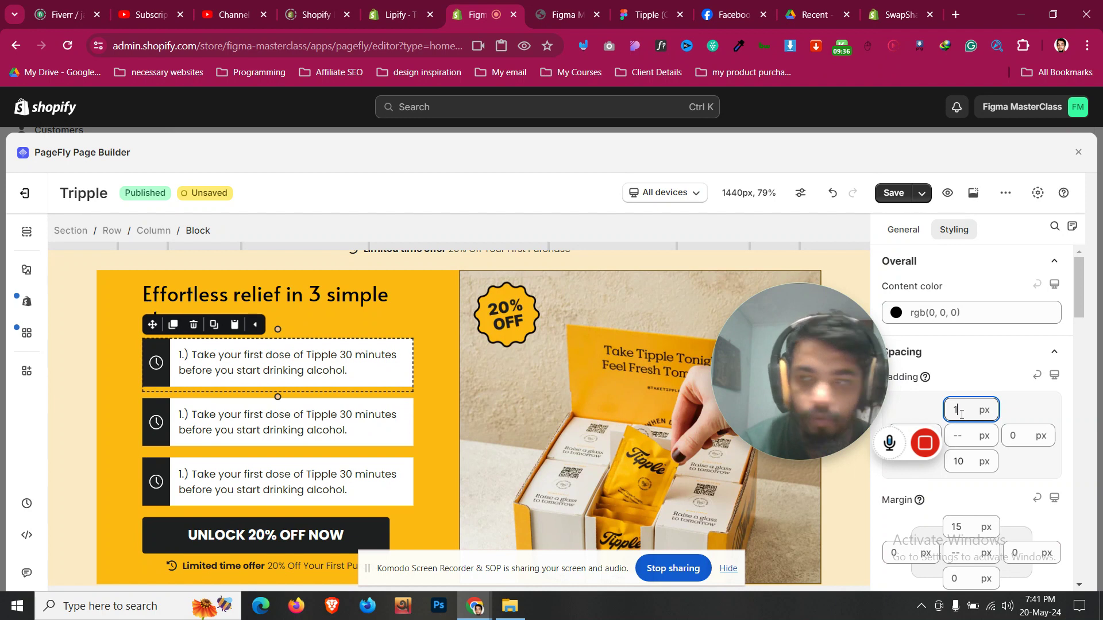
pyautogui.press('BackSpace')
pyautogui.write('0')
pyautogui.doubleClick(964, 462)
pyautogui.write('0')
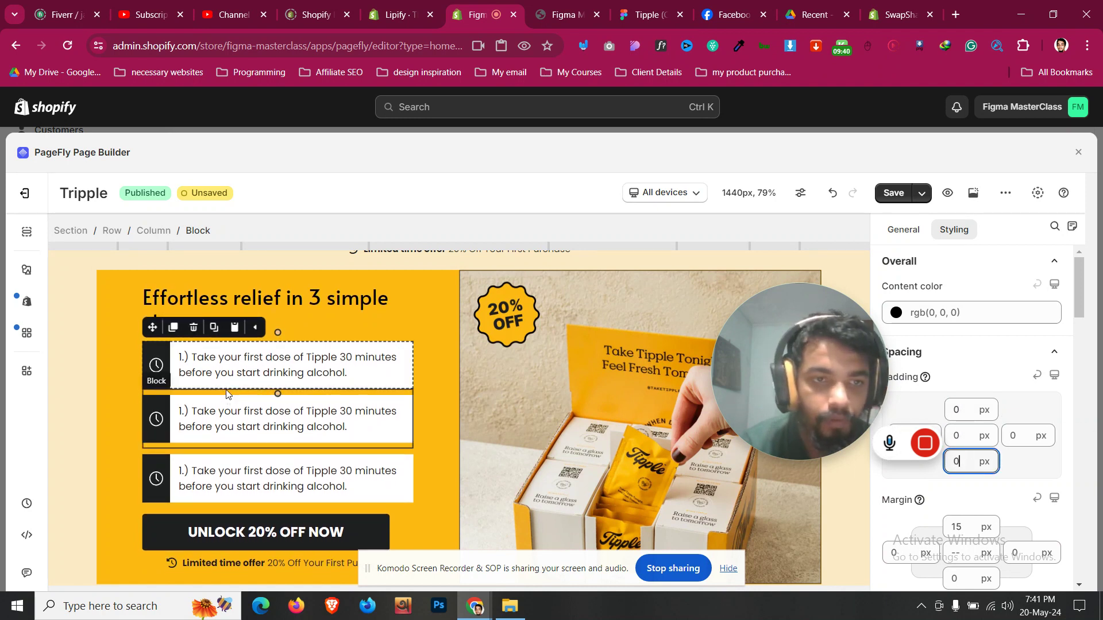
pyautogui.click(104, 395)
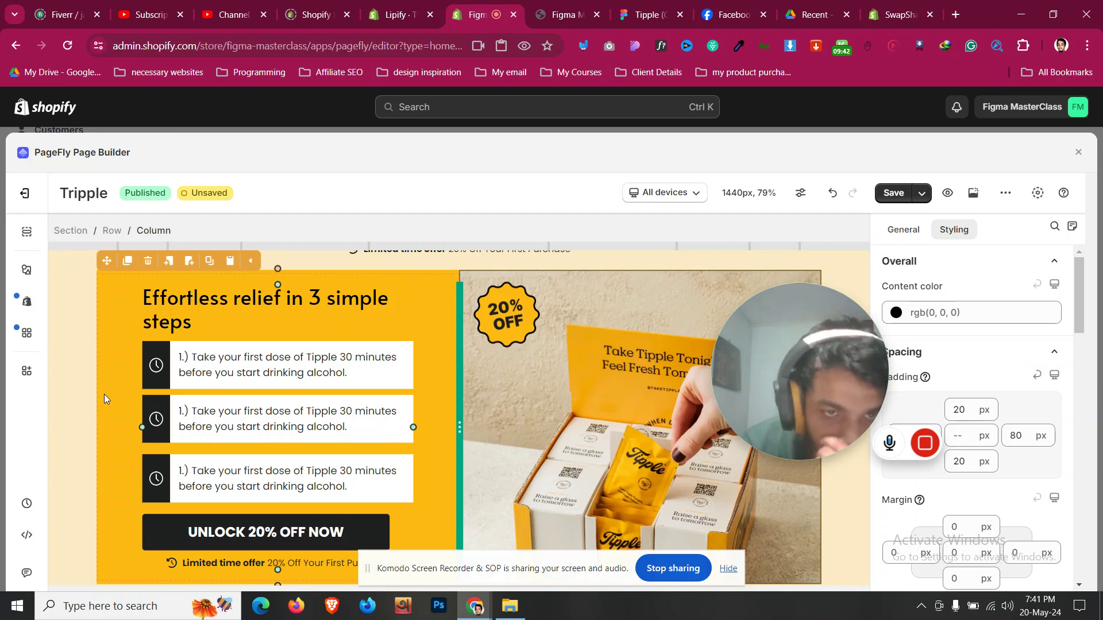
# - Set the third step block's top padding to 0 px and remove its bottom padding
pyautogui.click(174, 456)
pyautogui.click(956, 409)
pyautogui.press('BackSpace')
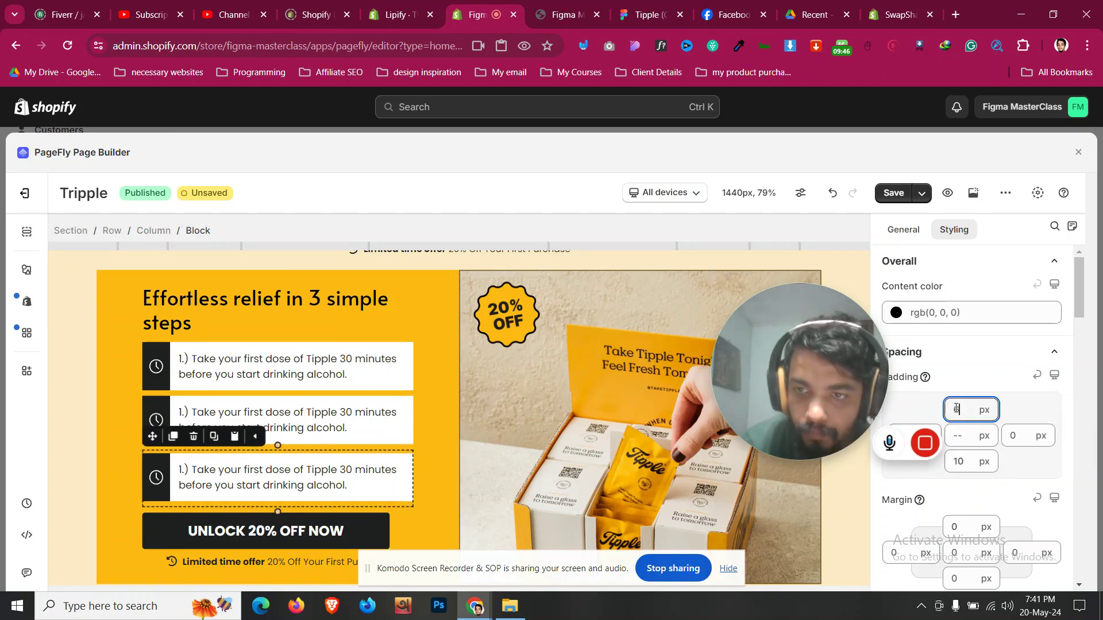
pyautogui.click(962, 462)
pyautogui.press('BackSpace')
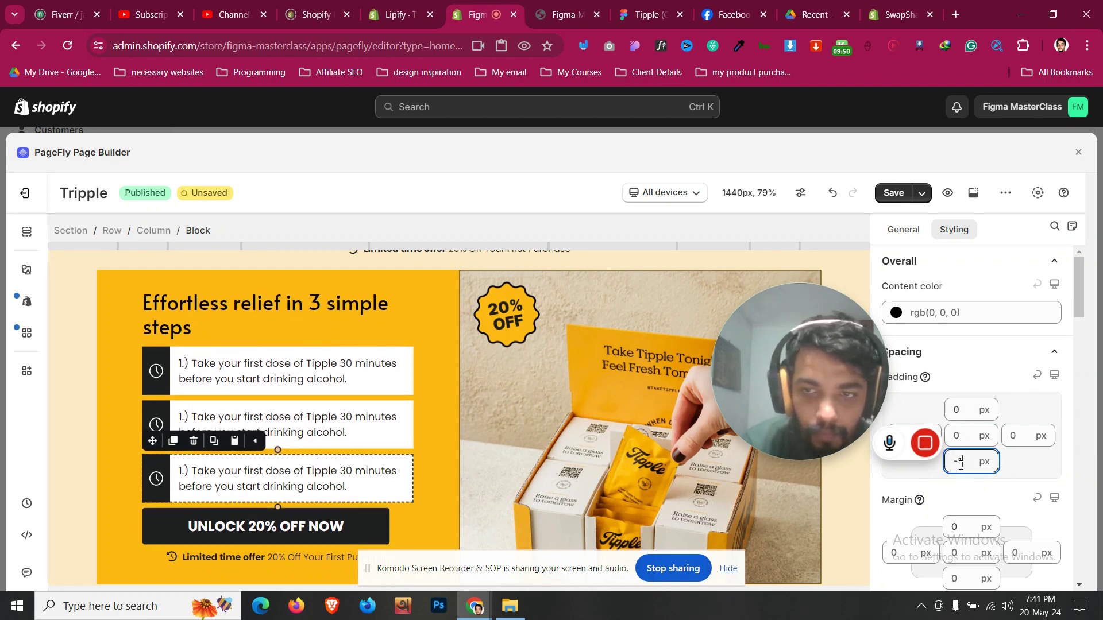
pyautogui.click(121, 378)
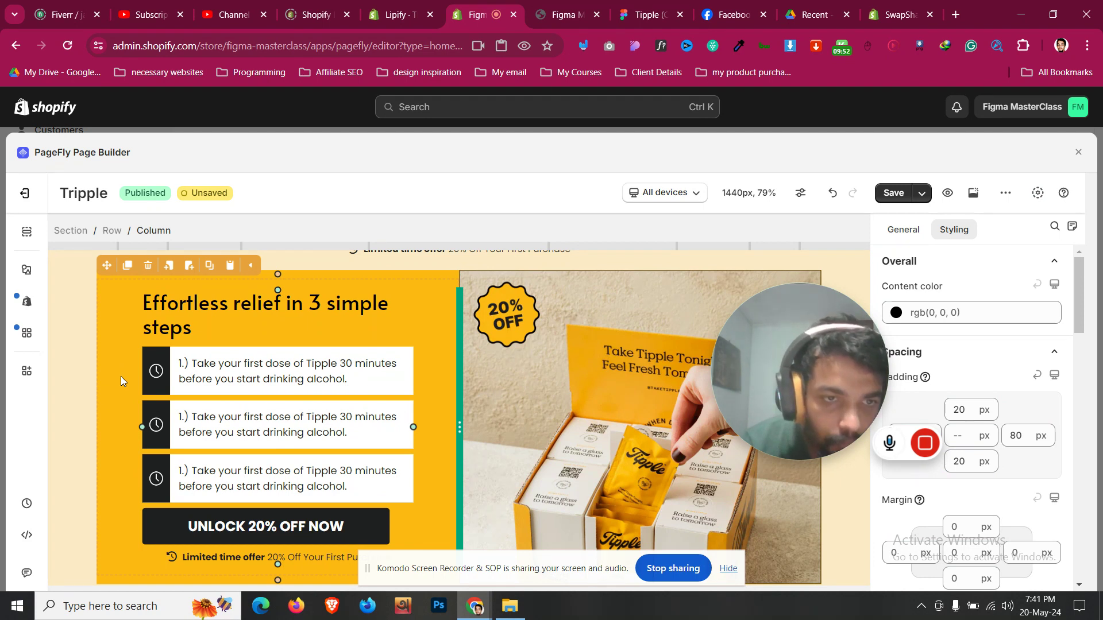
# - Save the Tripple page with the adjusted image and step block spacing
pyautogui.scroll(-1, 120, 377)
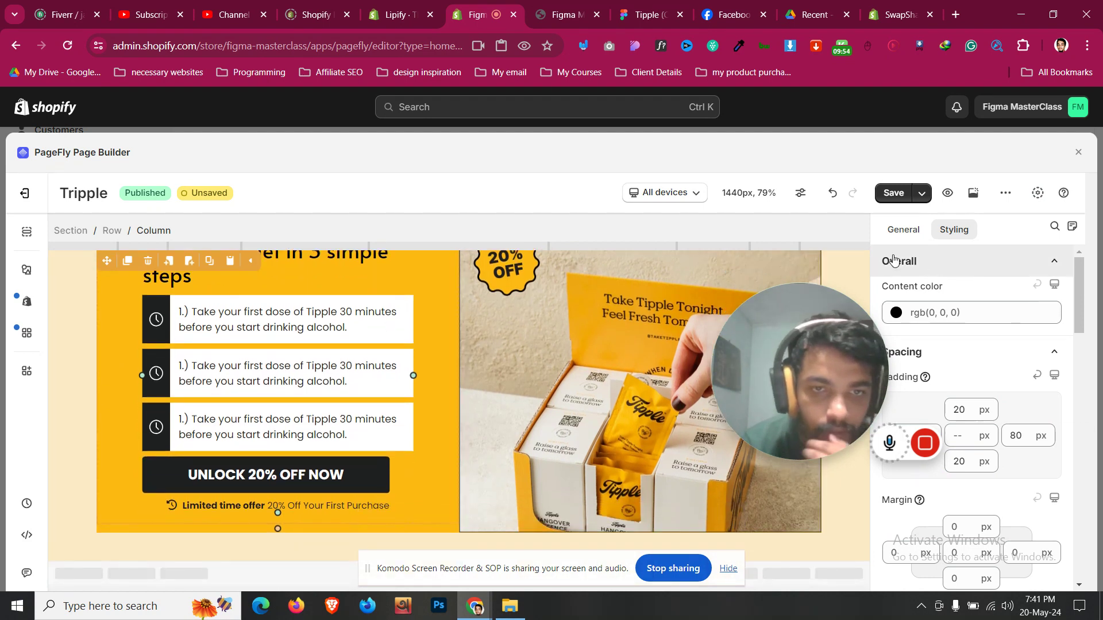
pyautogui.click(921, 193)
pyautogui.click(907, 222)
# - Review the "Effortless relief" section and page end on the previously opened live page, and return to the editor
pyautogui.click(565, 14)
pyautogui.scroll(-4, 649, 311)
pyautogui.scroll(-1, 649, 310)
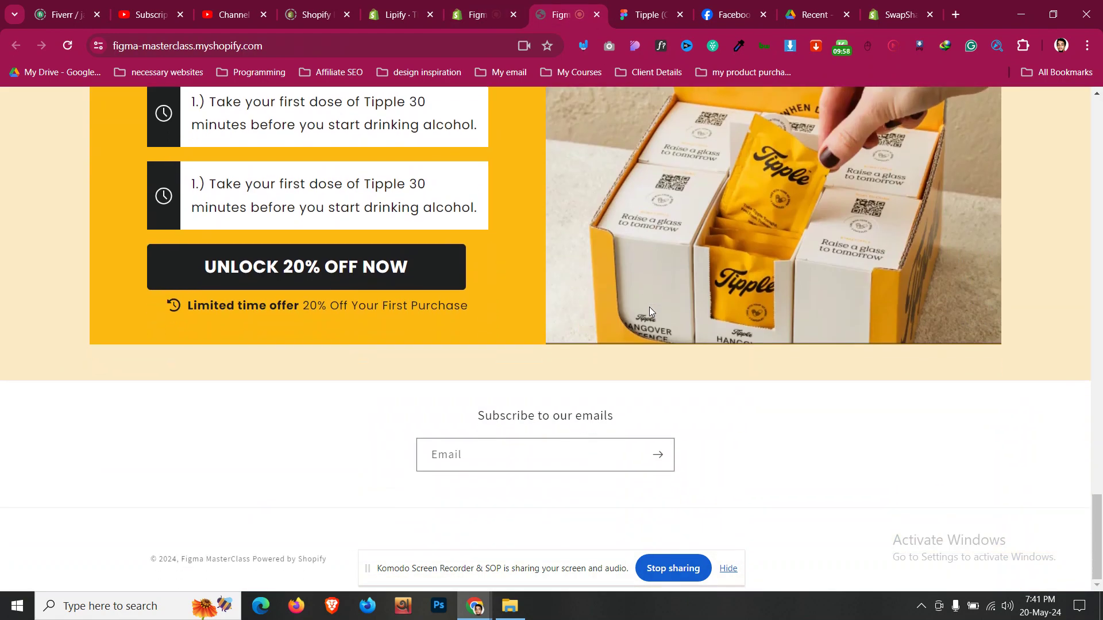
pyautogui.scroll(5, 545, 165)
pyautogui.click(494, 5)
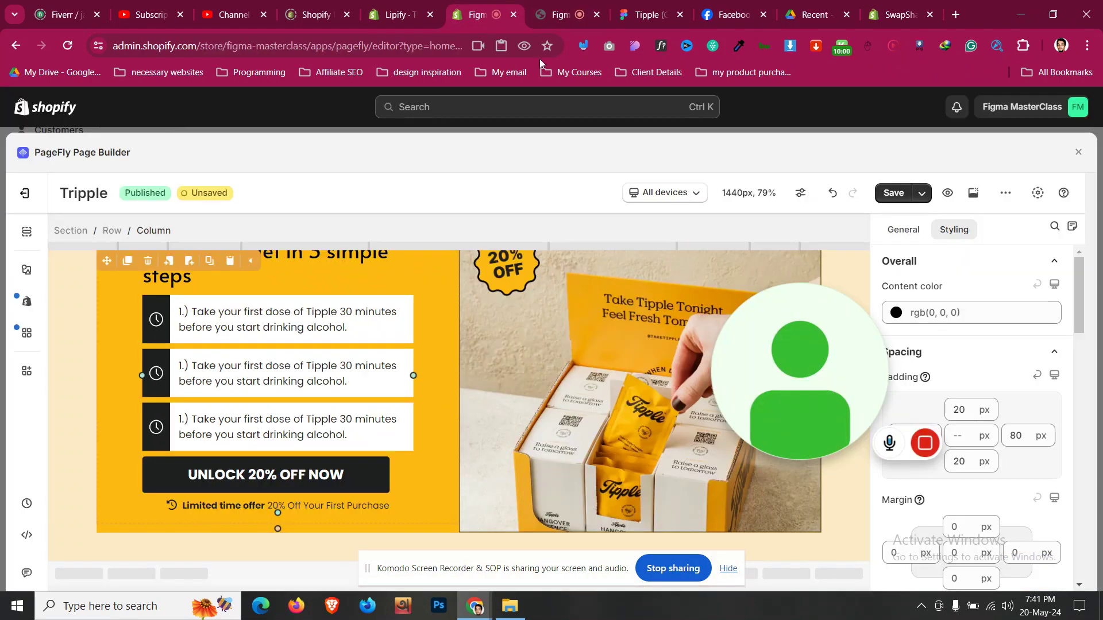
# - Examine the desktop and mobile layouts of the three-step section in the Figma design, selecting the mobile clock icon
pyautogui.click(643, 14)
pyautogui.moveTo(839, 414); pyautogui.dragTo(724, 476)
pyautogui.scroll(-2, 883, 328)
pyautogui.scroll(-1, 883, 328)
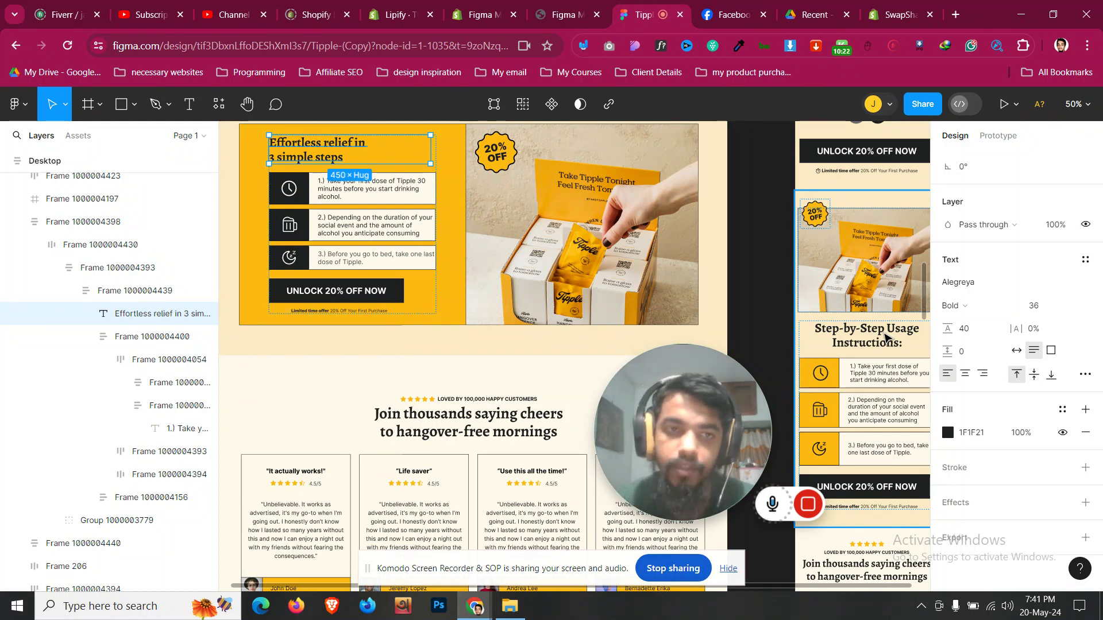
pyautogui.click(835, 370)
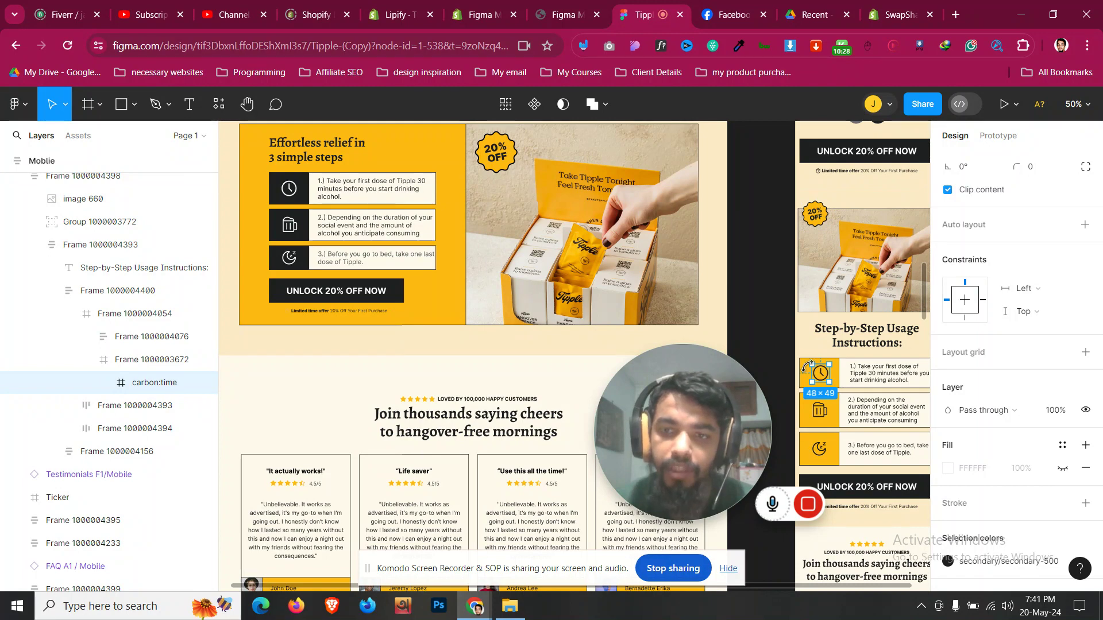
# - Open the updated live page in place of the outdated one and examine its "Effortless relief" image and step spacing
pyautogui.click(484, 4)
pyautogui.scroll(4, 402, 347)
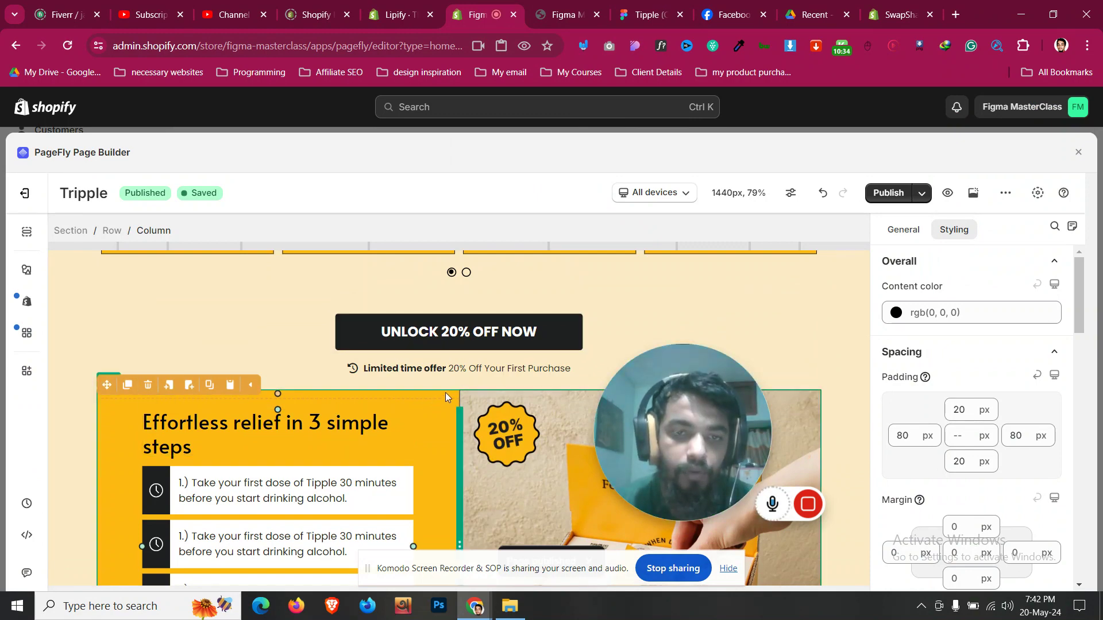
pyautogui.click(973, 192)
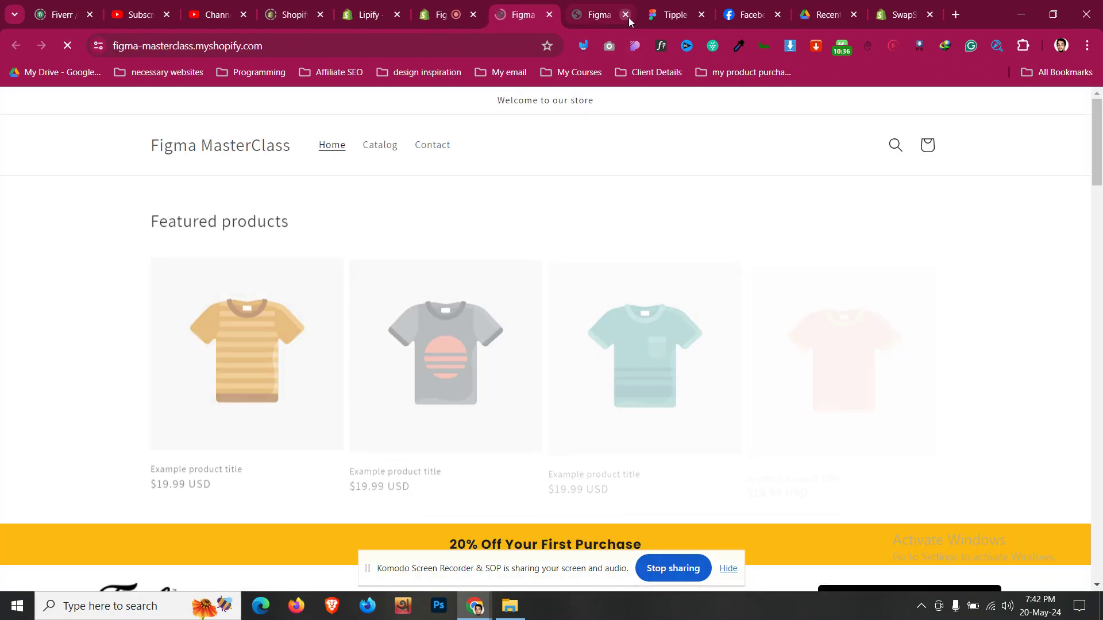
pyautogui.scroll(-20, 565, 285)
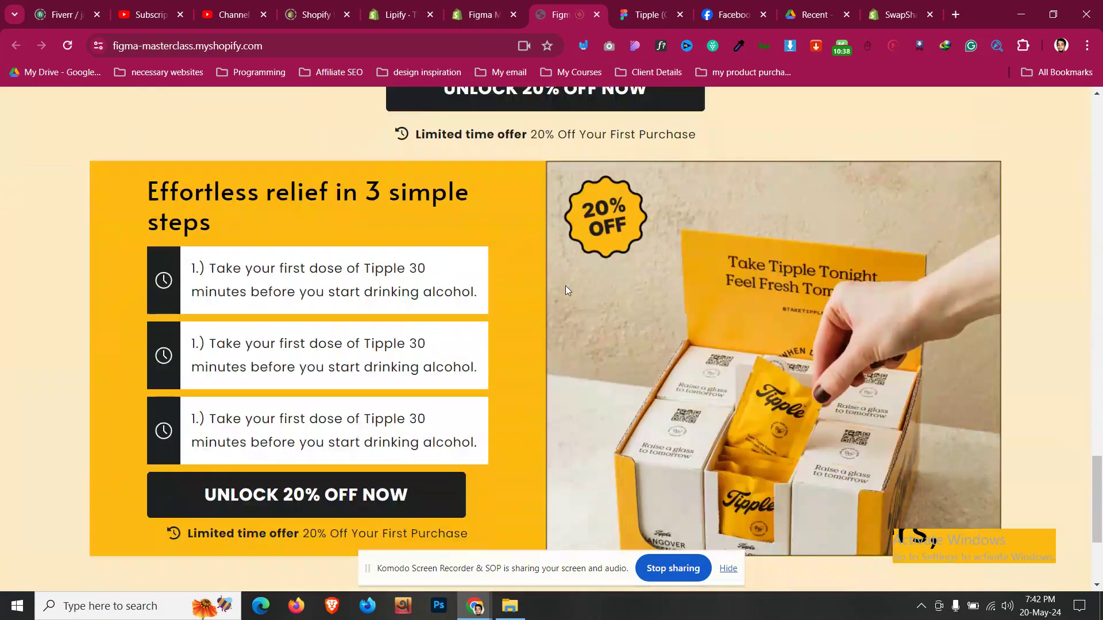
pyautogui.scroll(3, 565, 286)
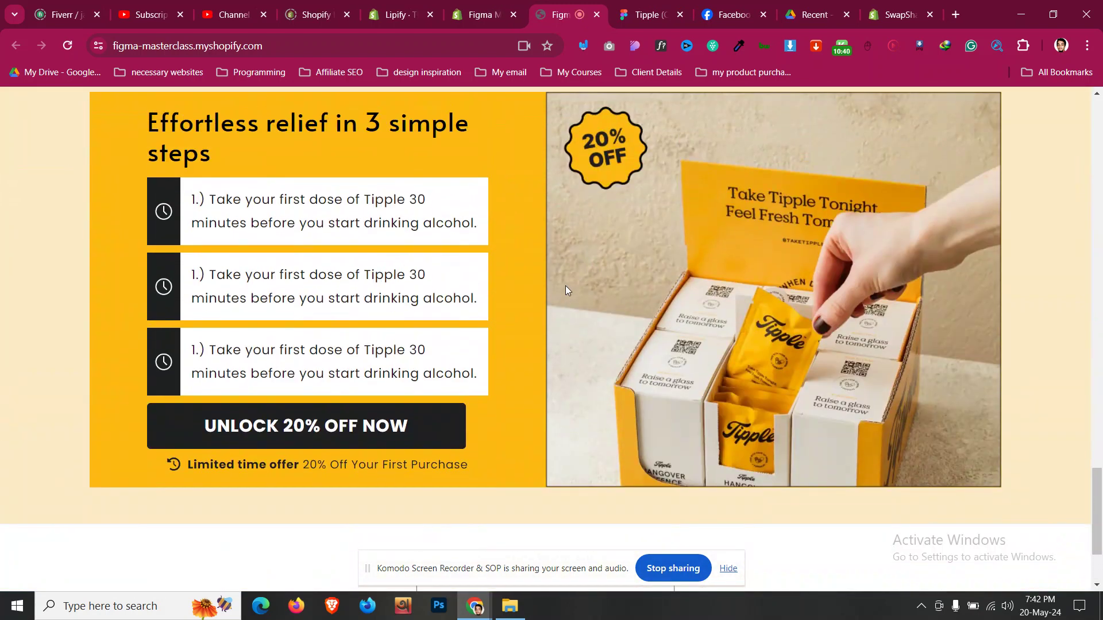
pyautogui.scroll(1, 565, 290)
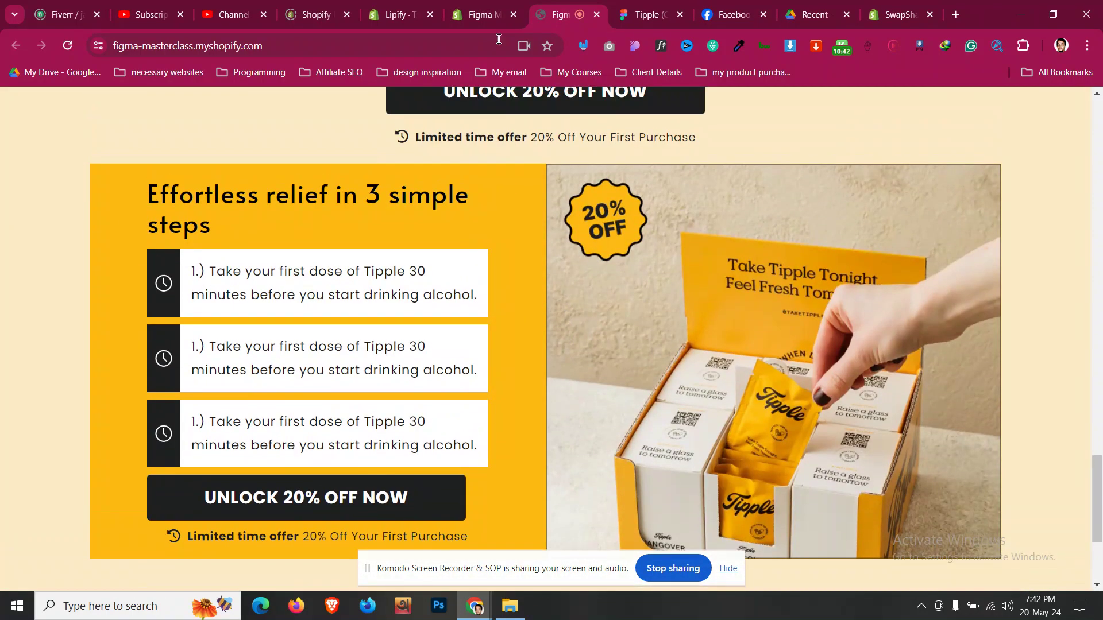
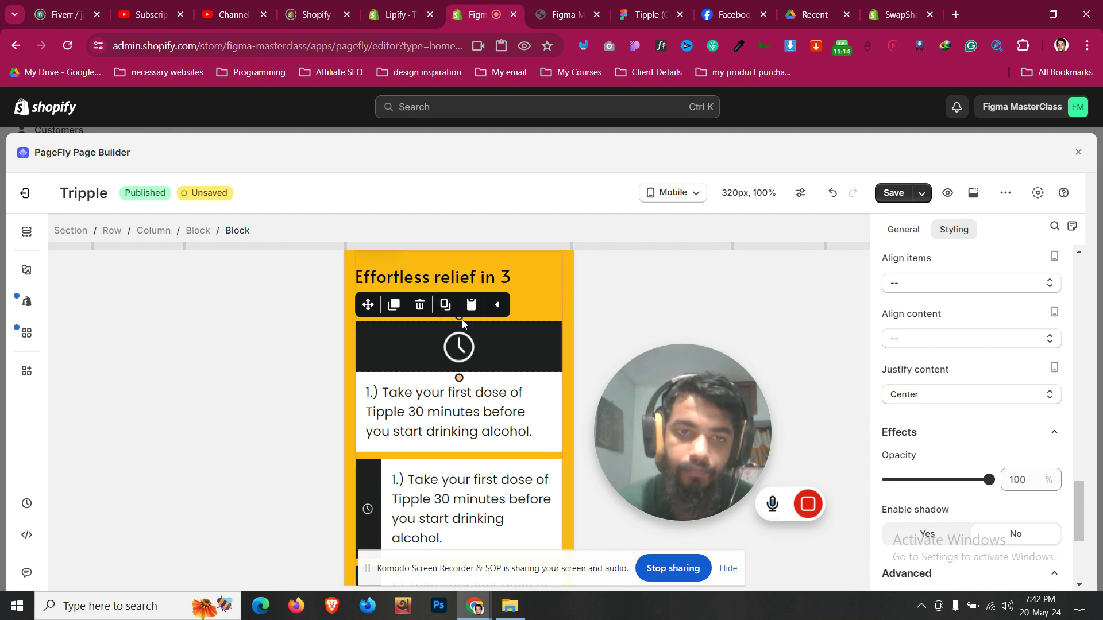
# - Center the text of the first step's paragraph under "Effortless relief" in the mobile view
pyautogui.click(449, 310)
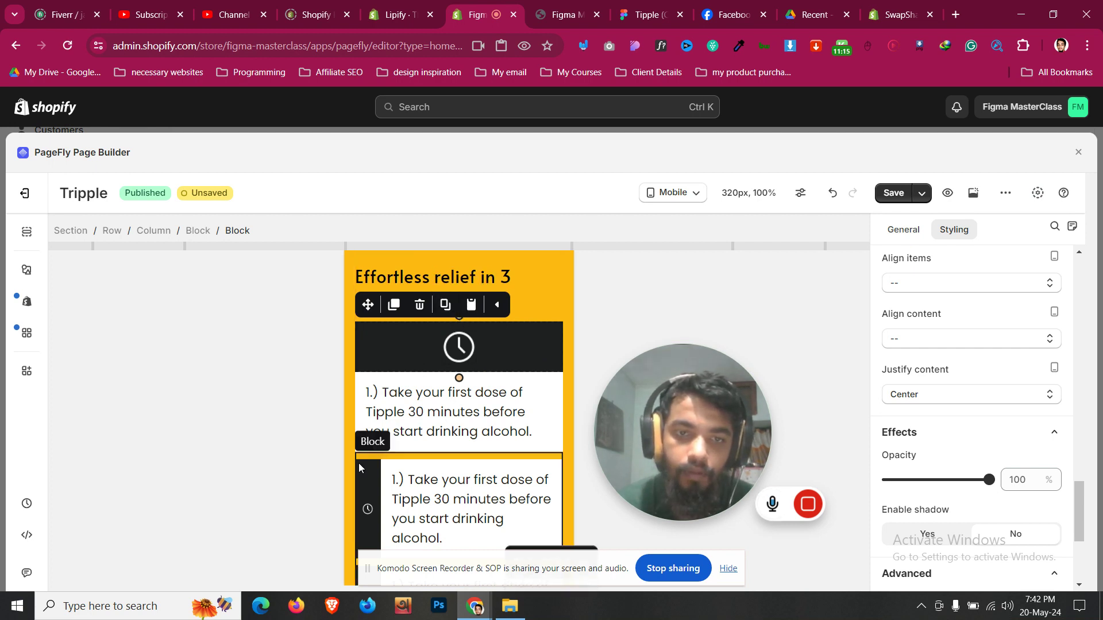
pyautogui.click(425, 392)
pyautogui.scroll(-8, 948, 404)
pyautogui.click(948, 482)
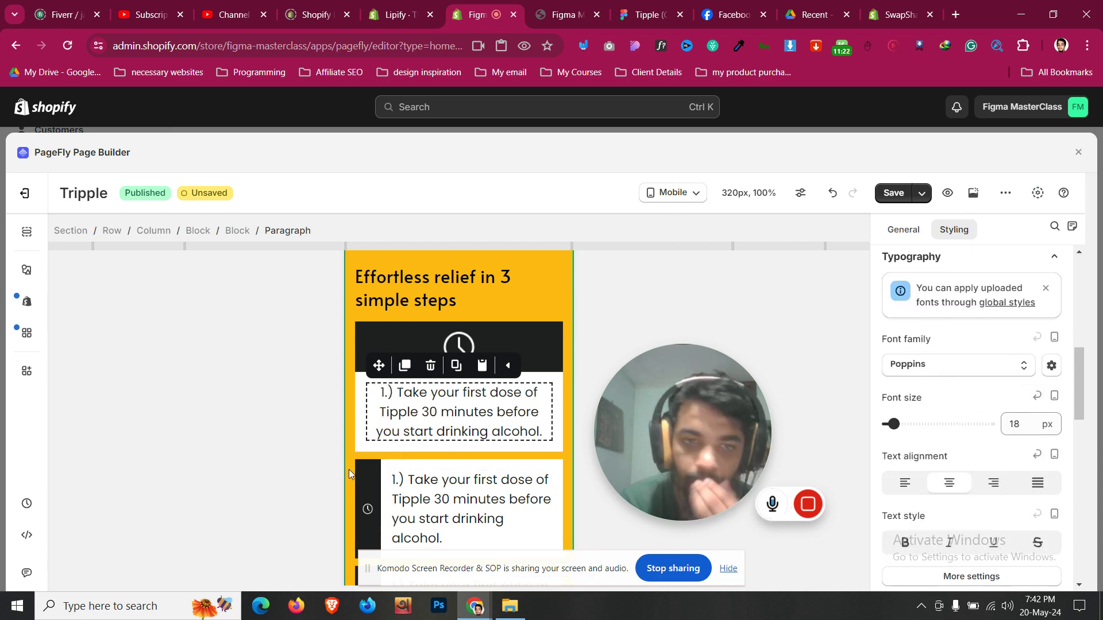
# - Set the display style of the second step's outer block to Block in the mobile view
pyautogui.click(385, 468)
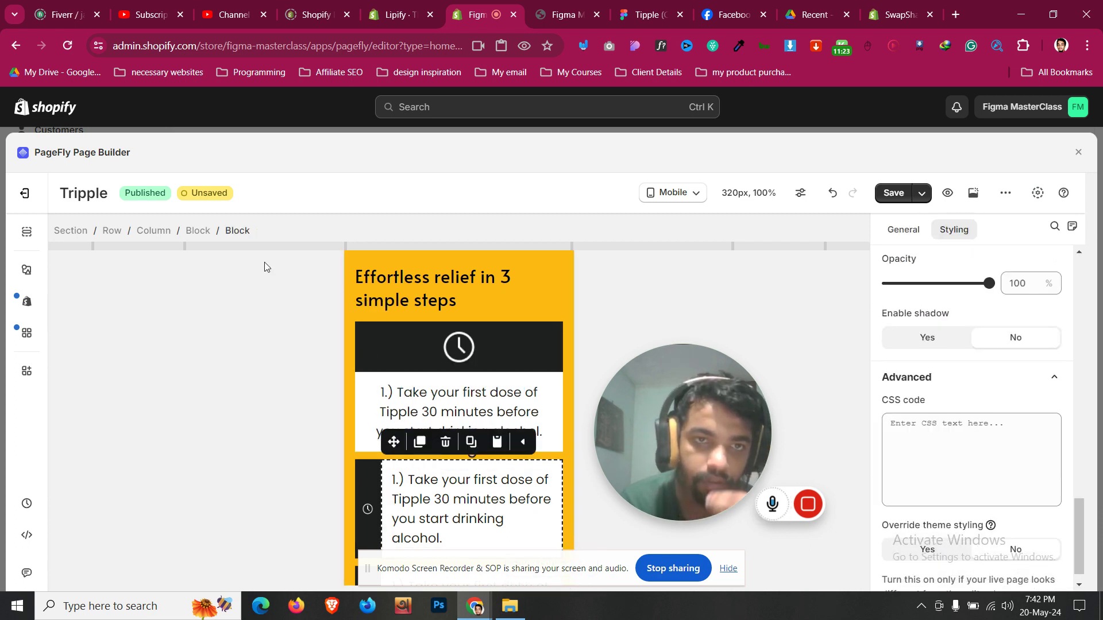
pyautogui.click(198, 230)
pyautogui.scroll(2, 970, 417)
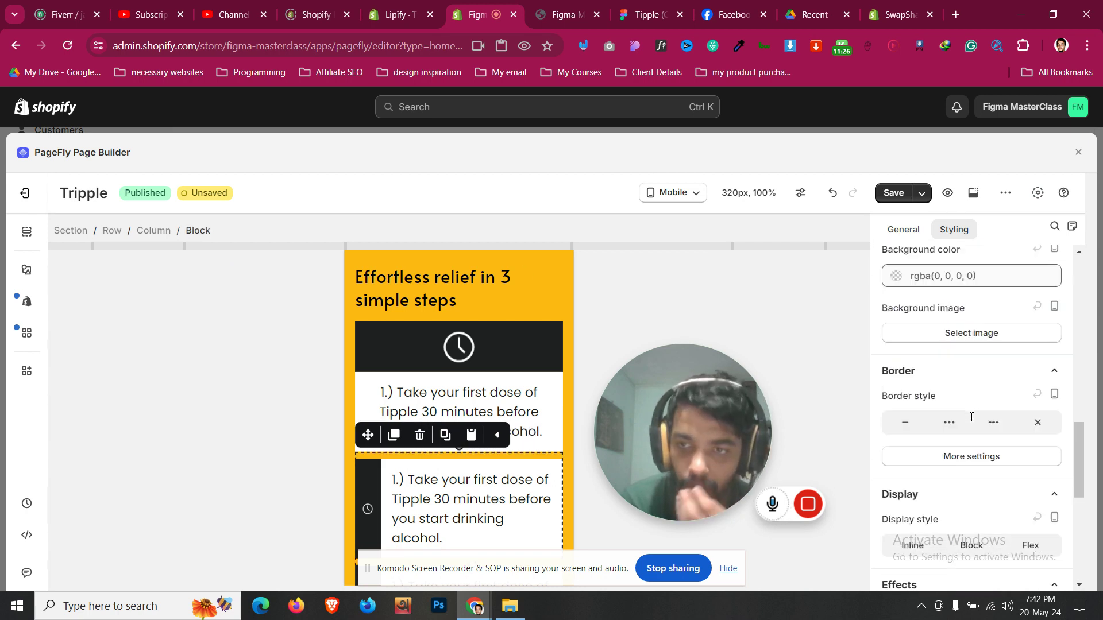
pyautogui.scroll(-7, 971, 417)
pyautogui.scroll(3, 971, 417)
pyautogui.click(972, 395)
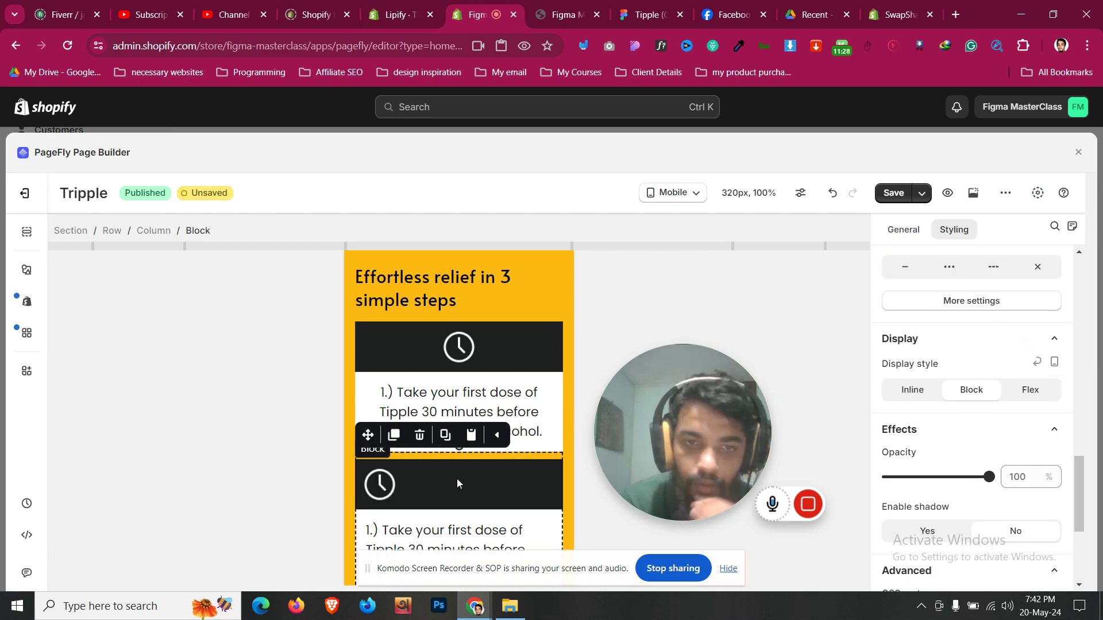
# - Set the second step's dark icon block to Flex display with Justify content Center in the mobile view
pyautogui.click(459, 478)
pyautogui.scroll(-3, 935, 423)
pyautogui.scroll(3, 975, 370)
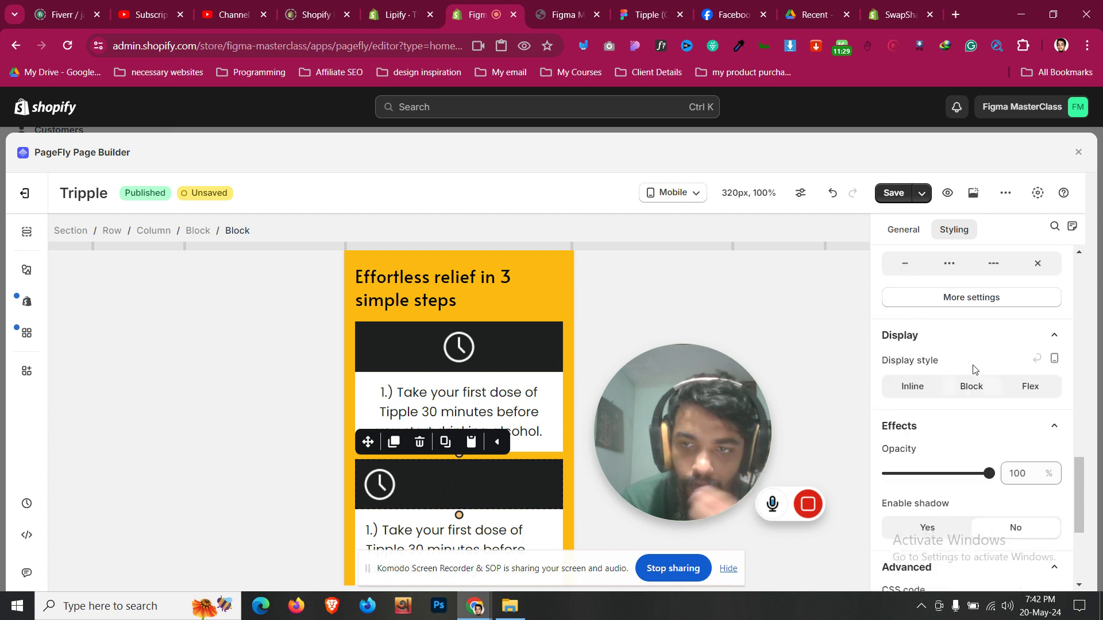
pyautogui.click(1012, 390)
pyautogui.scroll(-3, 967, 377)
pyautogui.scroll(1, 946, 361)
pyautogui.click(946, 349)
pyautogui.click(906, 398)
pyautogui.scroll(-3, 470, 478)
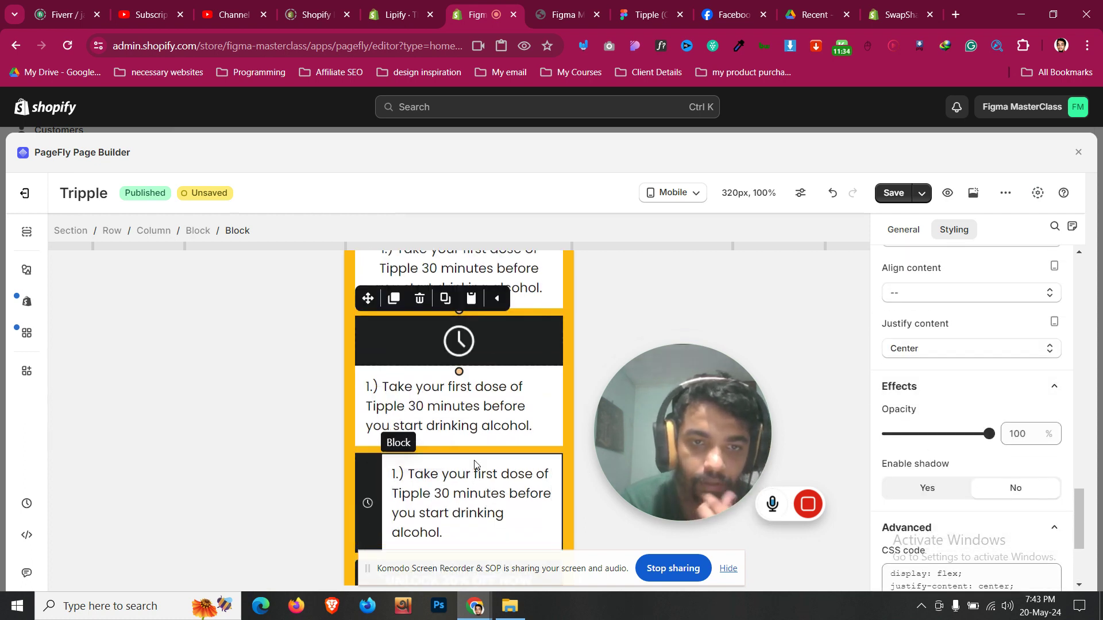
# - Set the display style of the third step's outer block to Block in the mobile view
pyautogui.click(430, 448)
pyautogui.click(202, 232)
pyautogui.scroll(4, 1045, 323)
pyautogui.click(1030, 412)
pyautogui.scroll(-5, 1011, 405)
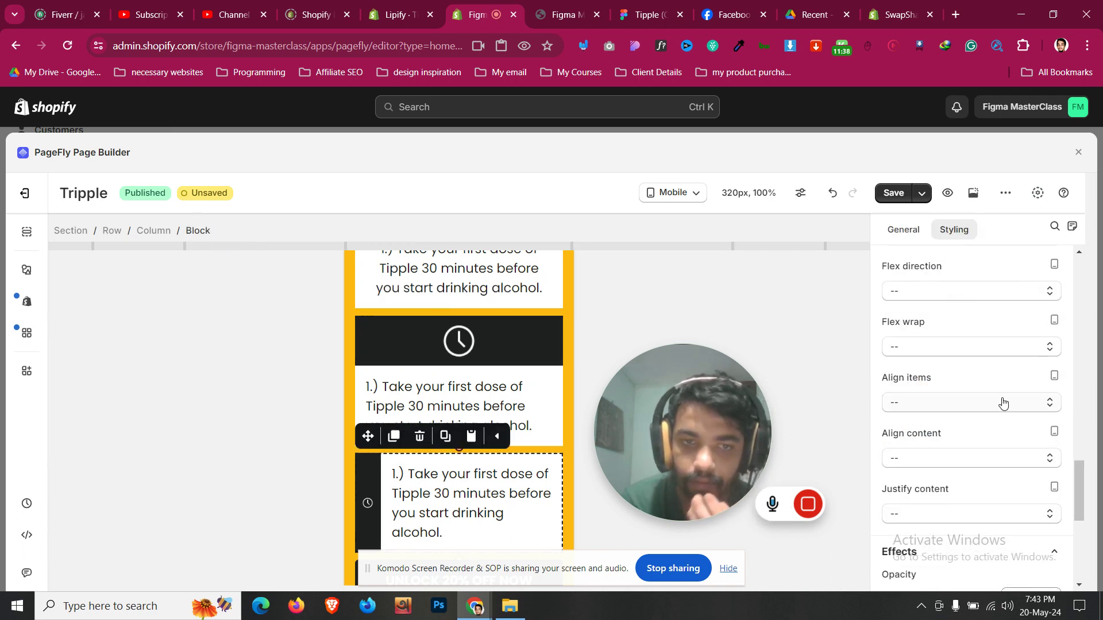
pyautogui.scroll(5, 1003, 404)
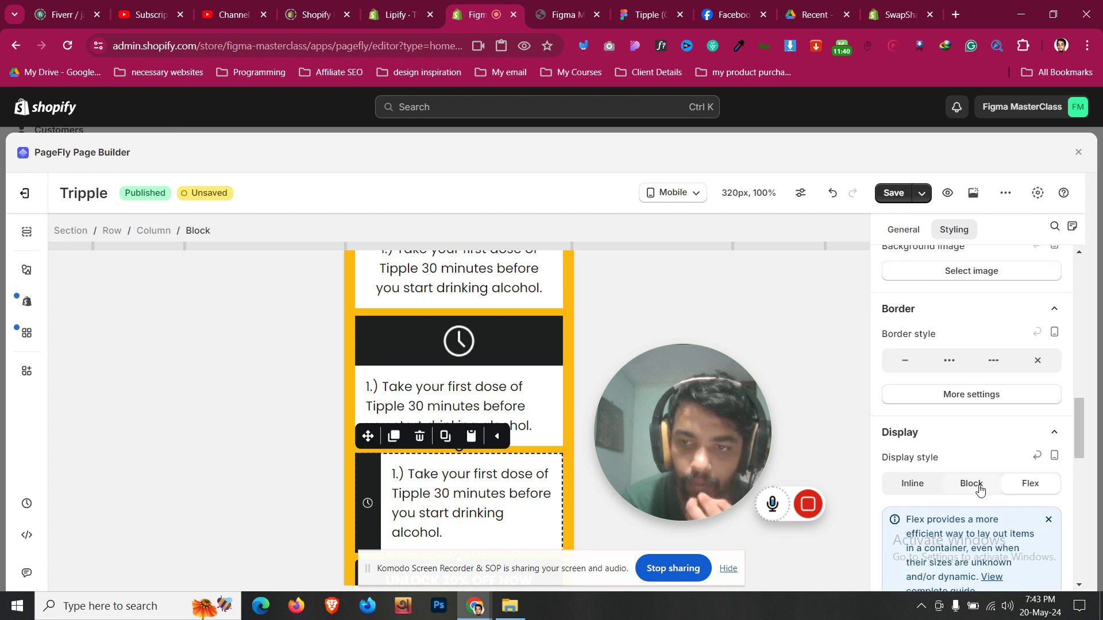
pyautogui.click(971, 483)
# - Set the third step's dark icon block to Flex display with Justify content Center in the mobile view
pyautogui.scroll(-4, 965, 322)
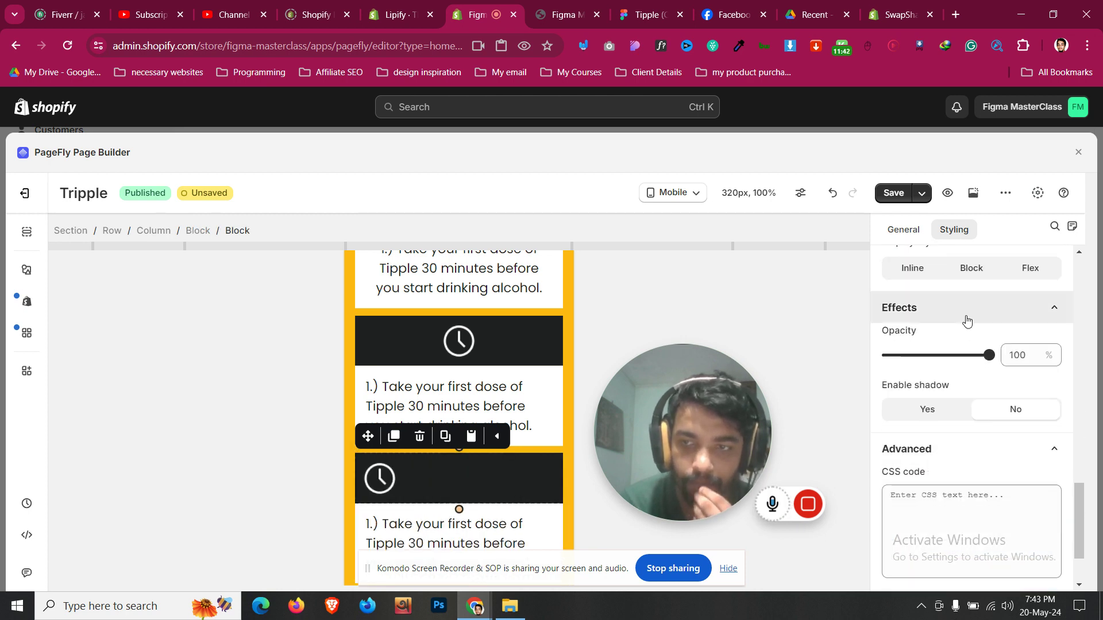
pyautogui.click(1028, 269)
pyautogui.scroll(-2, 971, 356)
pyautogui.click(965, 514)
pyautogui.click(938, 355)
pyautogui.scroll(-4, 457, 476)
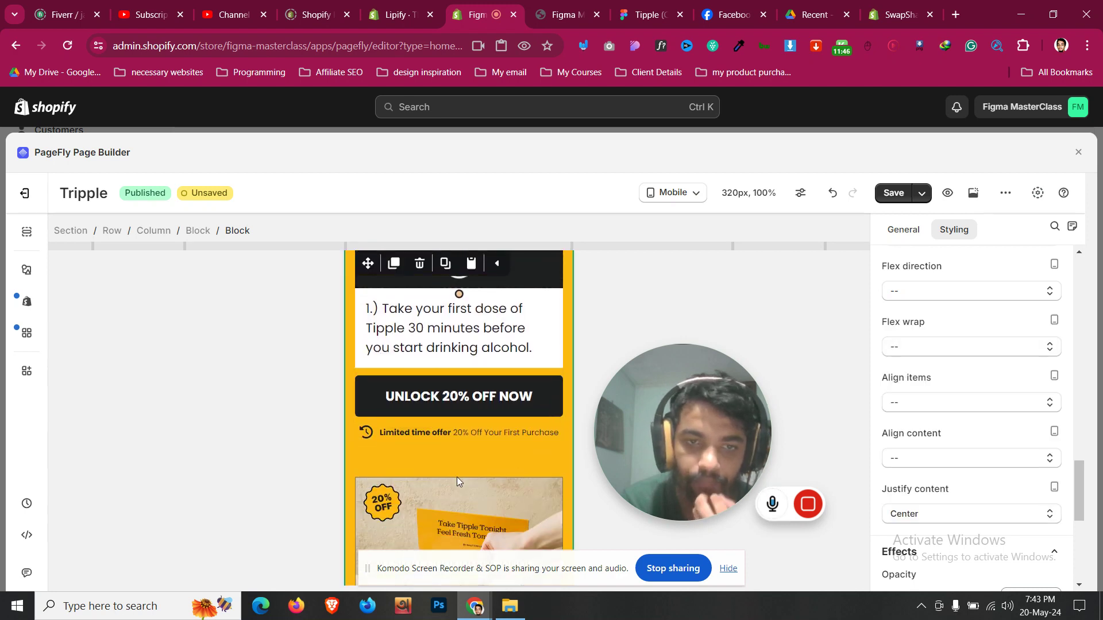
# - Set the "Effortless relief" row to Flex display with Flex wrap set to Wrap reverse in the mobile view
pyautogui.scroll(-3, 393, 501)
pyautogui.scroll(2, 344, 419)
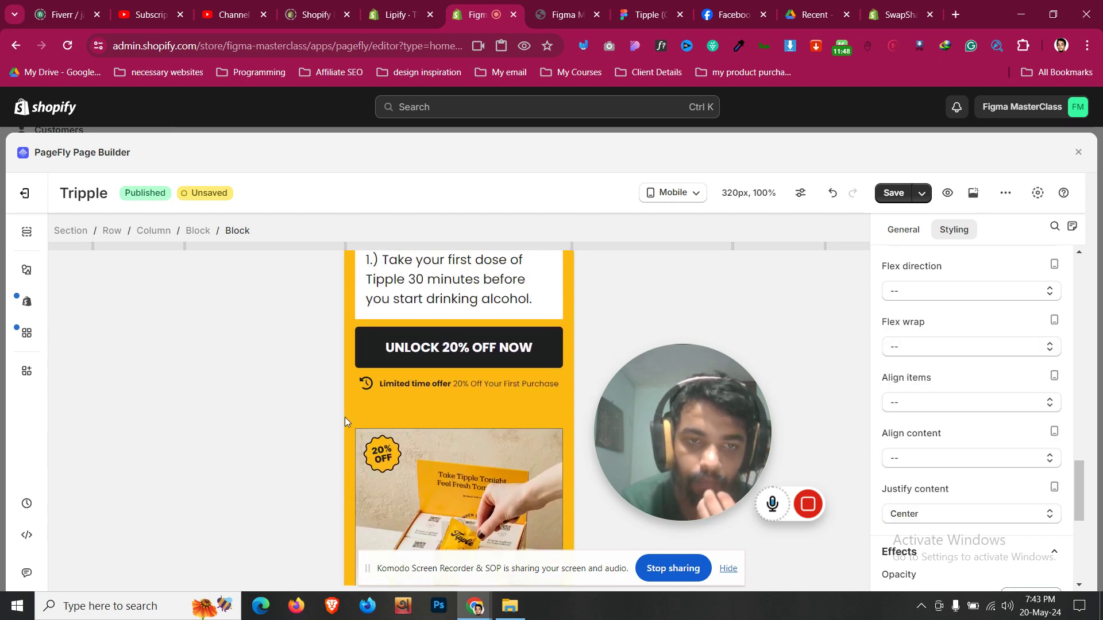
pyautogui.click(354, 414)
pyautogui.scroll(-3, 1043, 404)
pyautogui.scroll(-8, 1044, 403)
pyautogui.click(1031, 293)
pyautogui.scroll(-2, 985, 347)
pyautogui.click(936, 376)
pyautogui.click(943, 451)
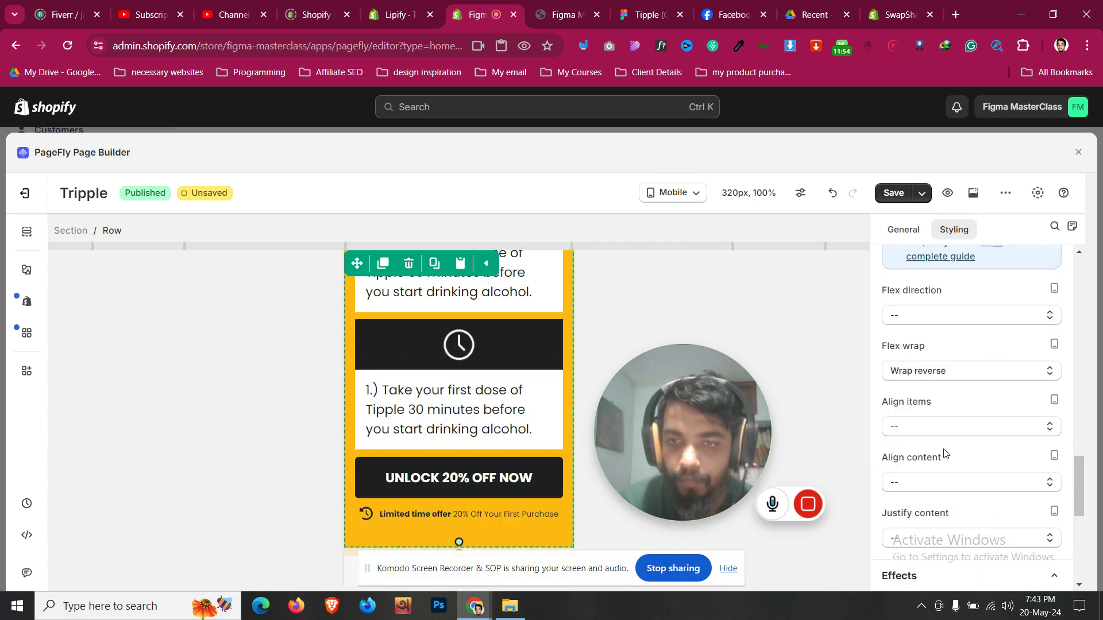
pyautogui.scroll(-3, 436, 398)
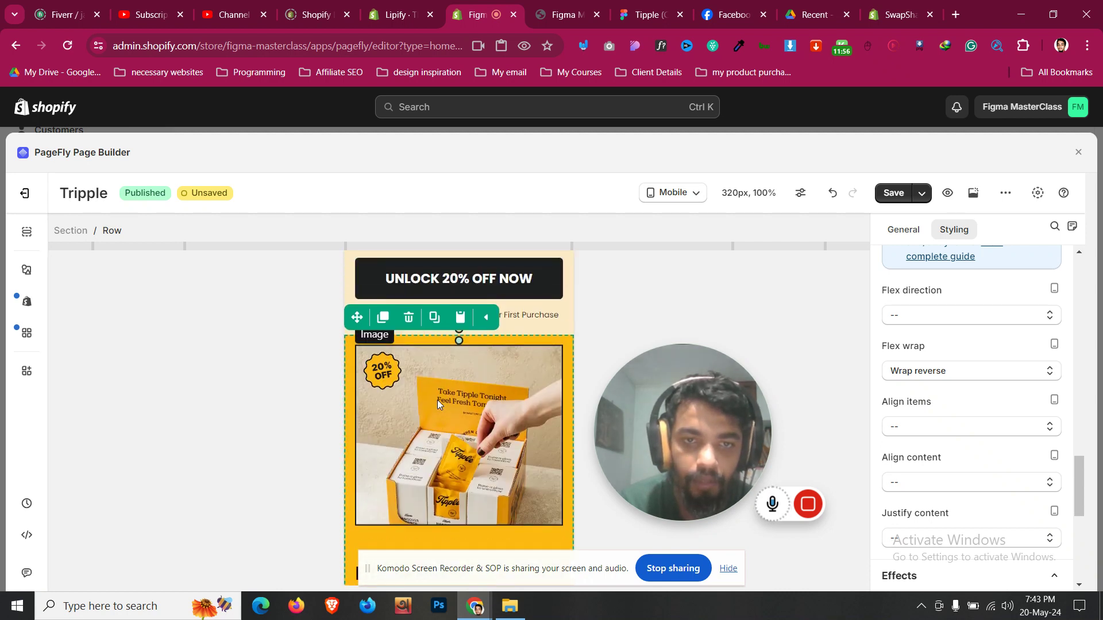
pyautogui.scroll(-2, 388, 339)
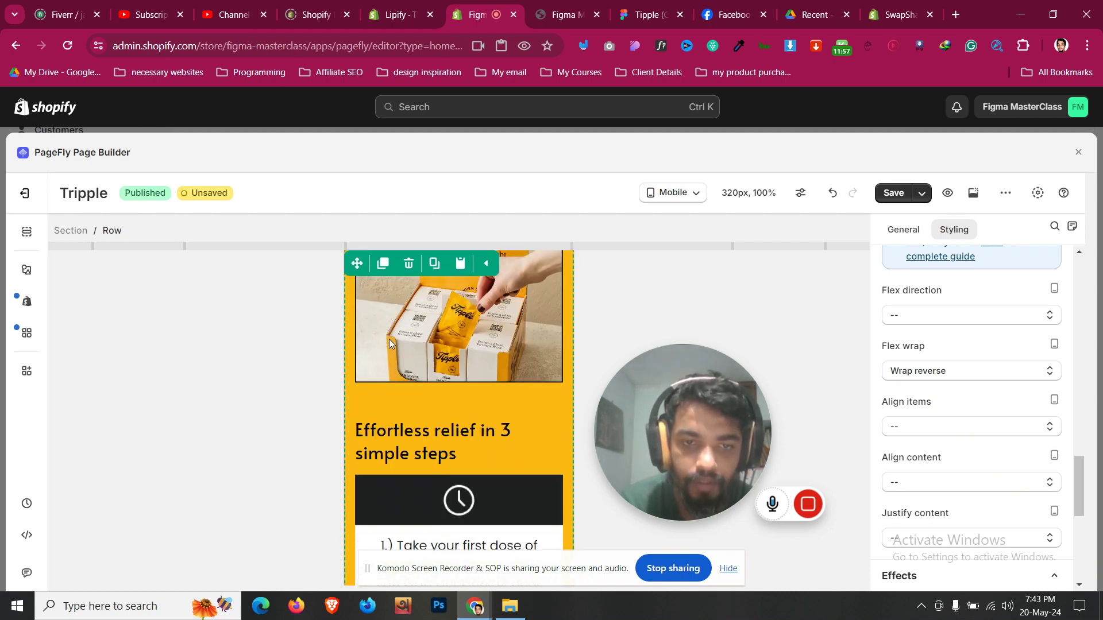
# - Set the top padding of the column holding the "Effortless relief" heading to 0 px in the mobile view
pyautogui.click(399, 431)
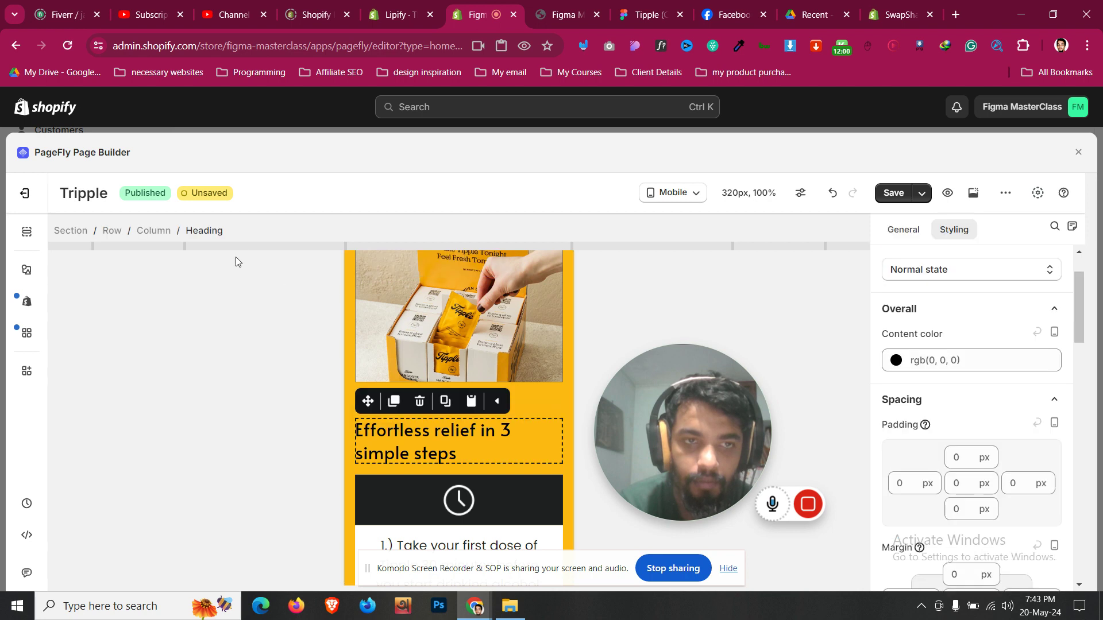
pyautogui.scroll(-1, 970, 530)
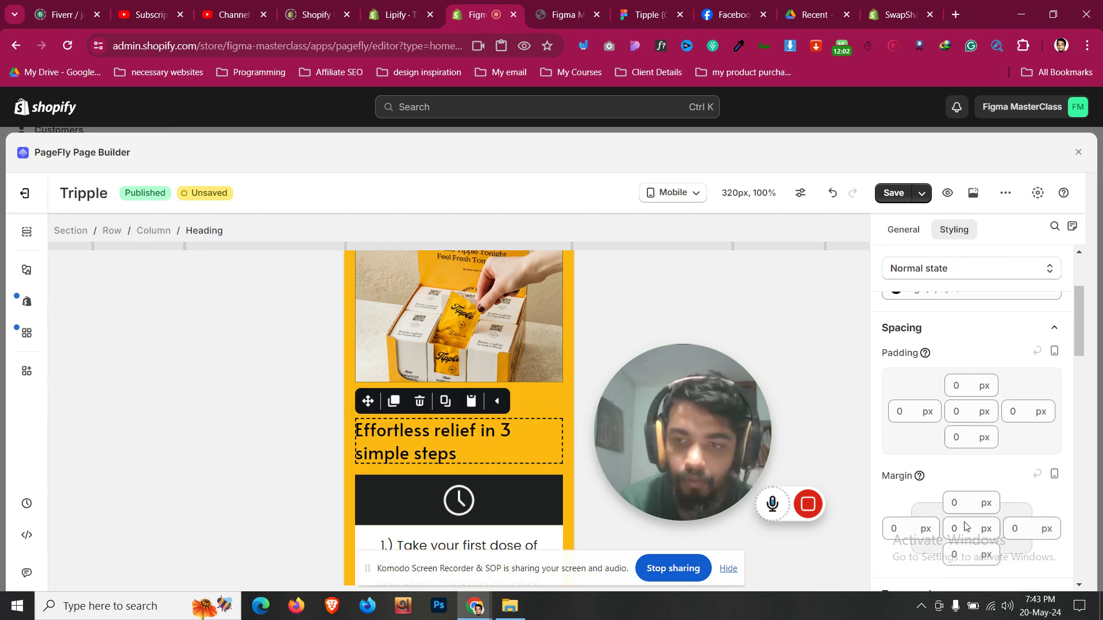
pyautogui.click(144, 233)
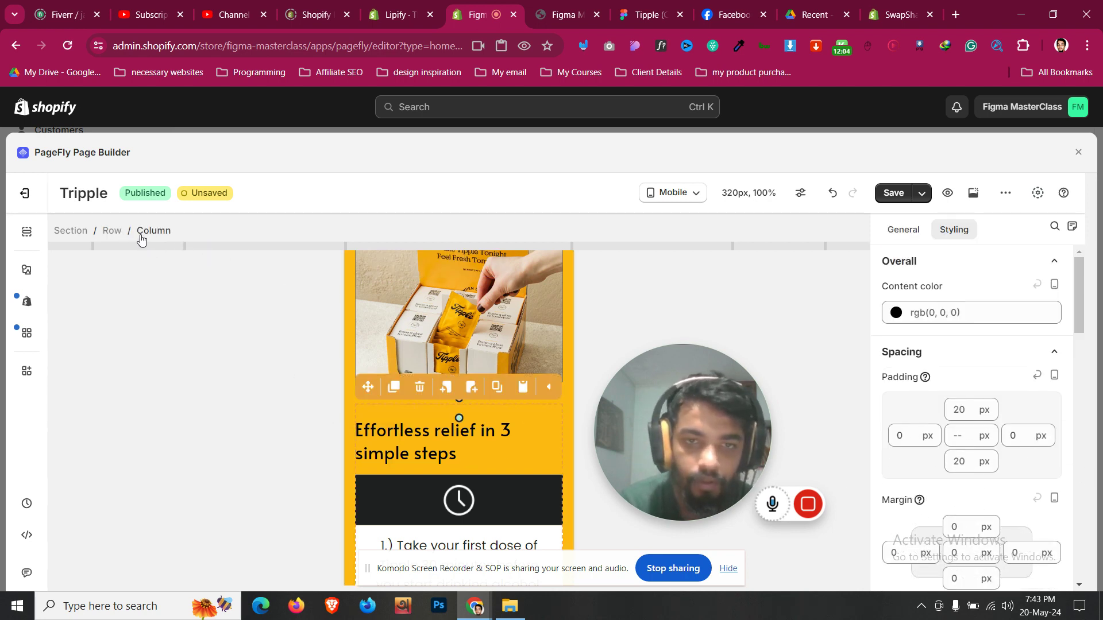
pyautogui.press('Delete')
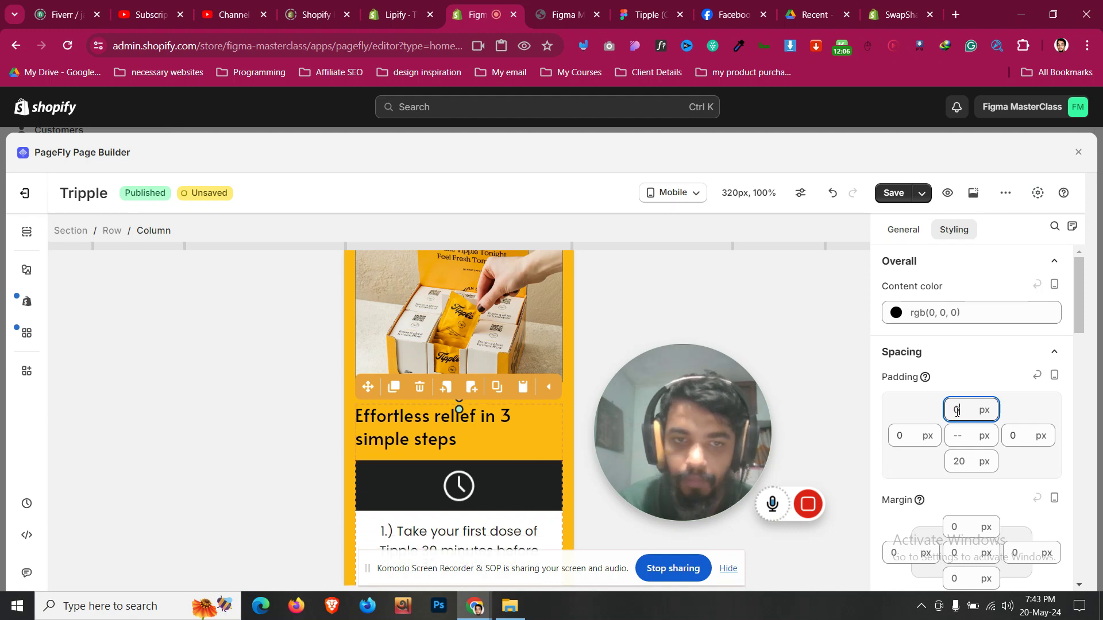
pyautogui.click(354, 470)
pyautogui.scroll(3, 353, 469)
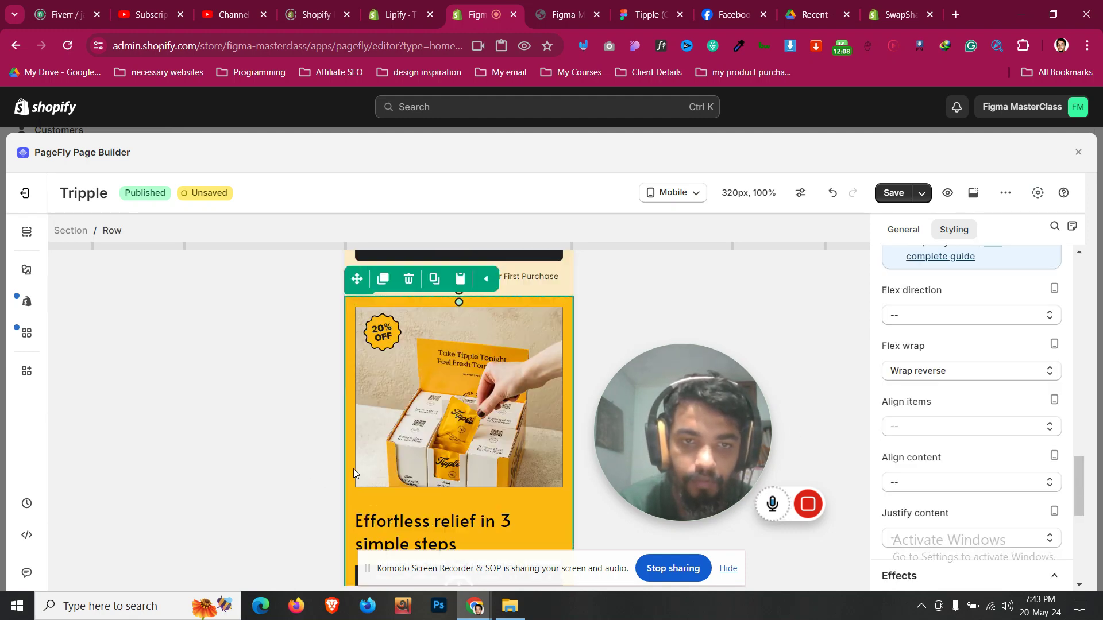
# - Examine the "Effortless relief" section in the mobile and all-devices views and compare it with the Figma design and the live page
pyautogui.click(70, 230)
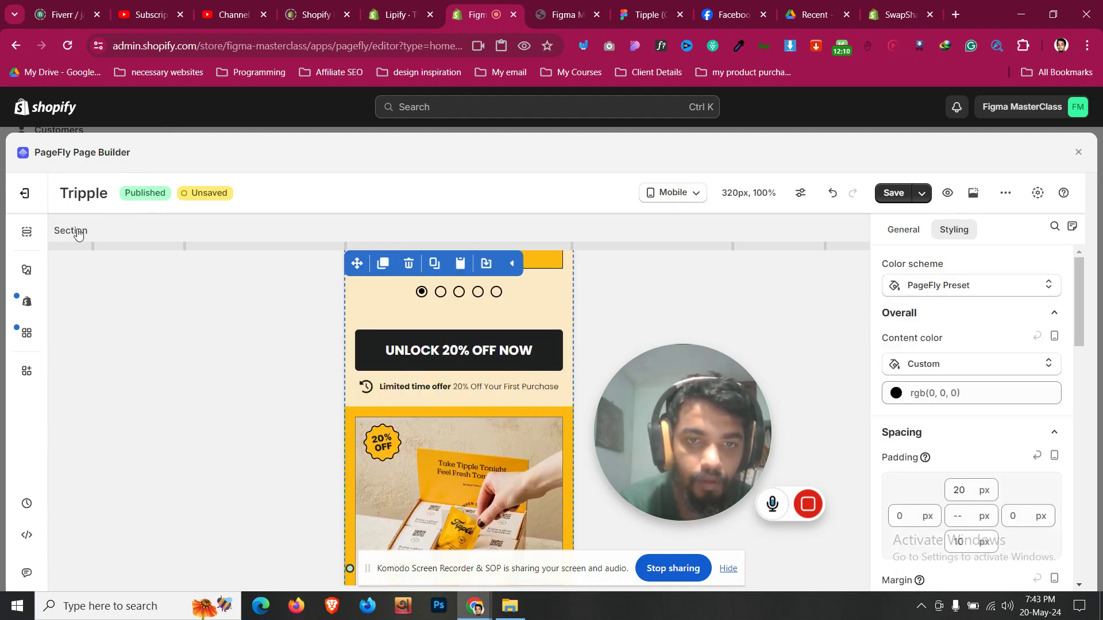
pyautogui.click(434, 417)
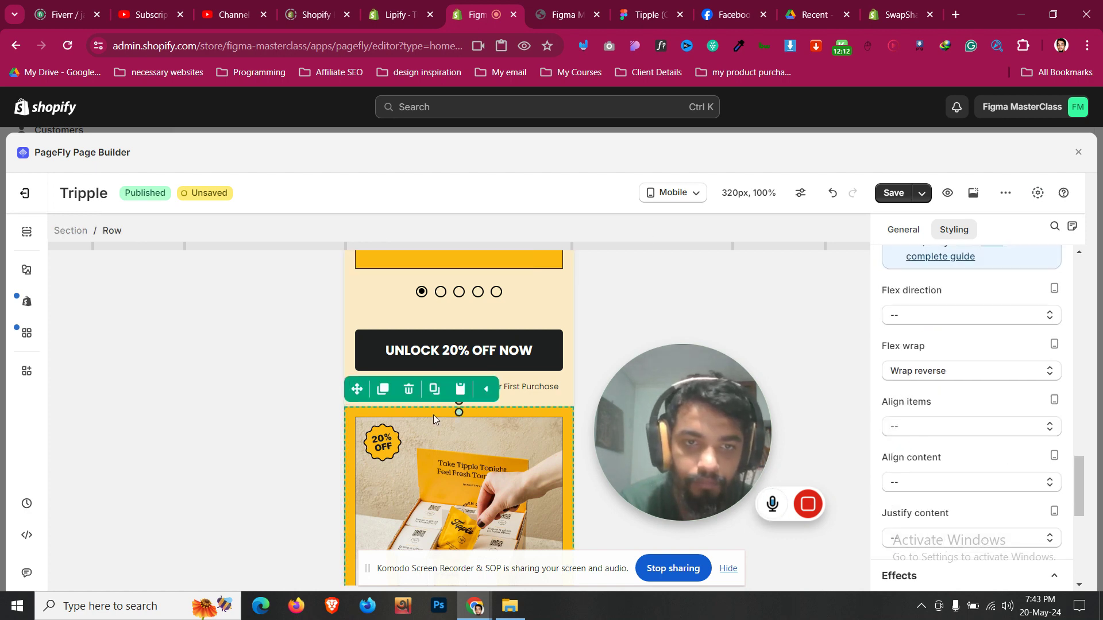
pyautogui.scroll(-10, 433, 415)
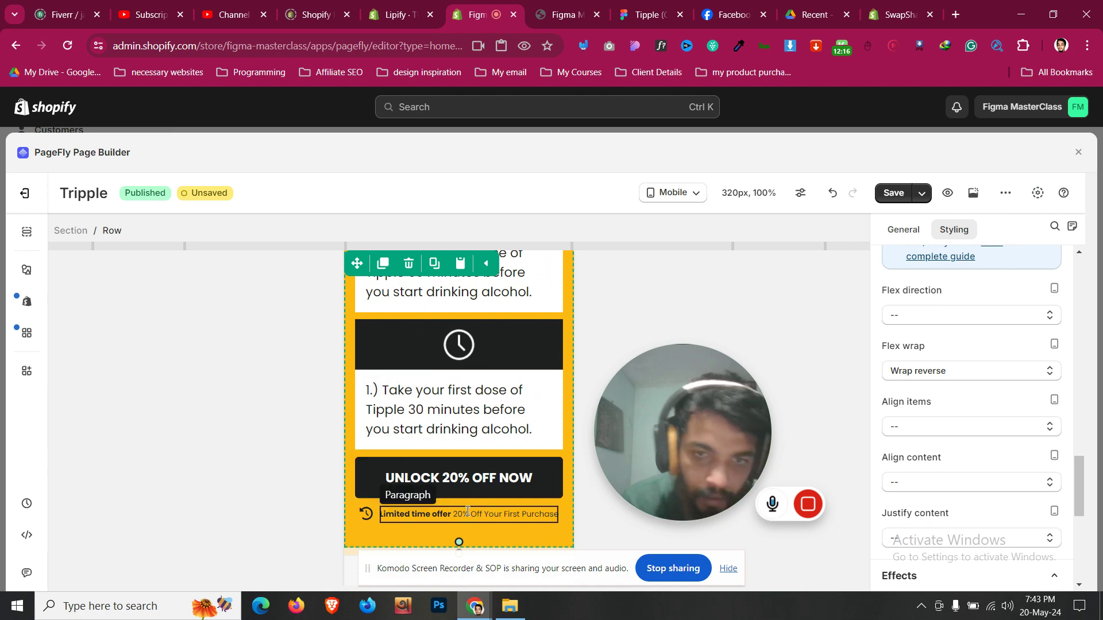
pyautogui.scroll(10, 481, 532)
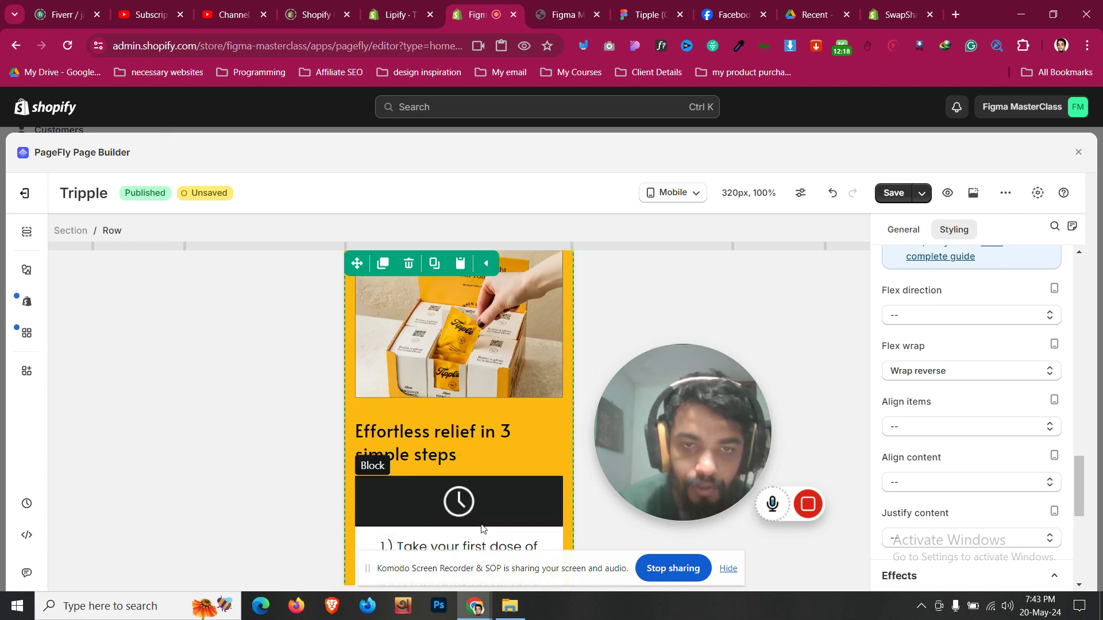
pyautogui.click(668, 199)
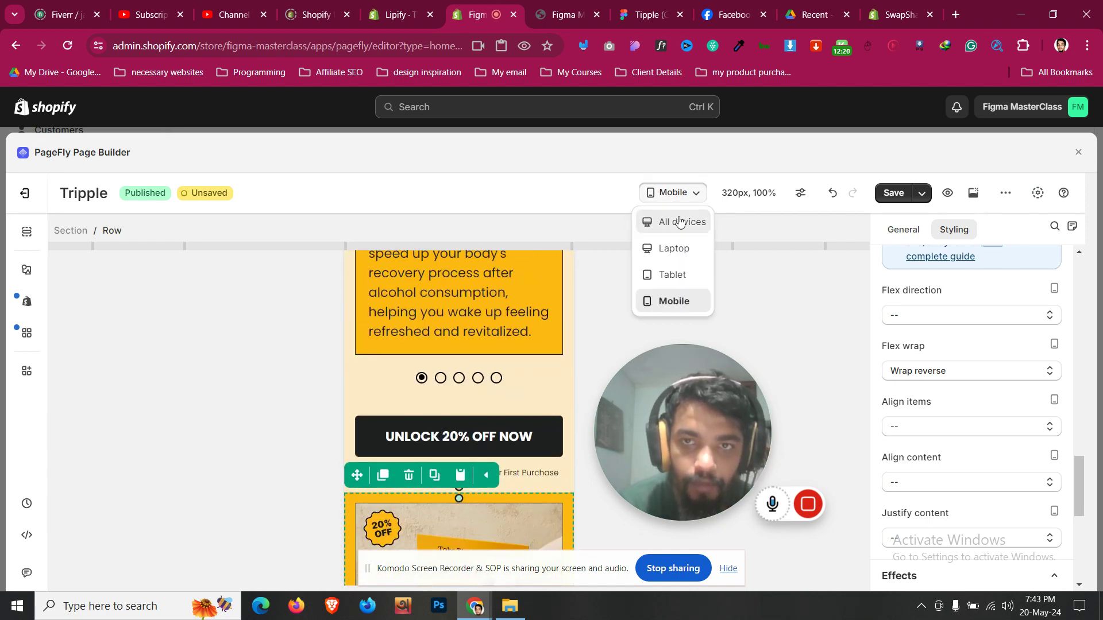
pyautogui.click(679, 223)
pyautogui.click(639, 7)
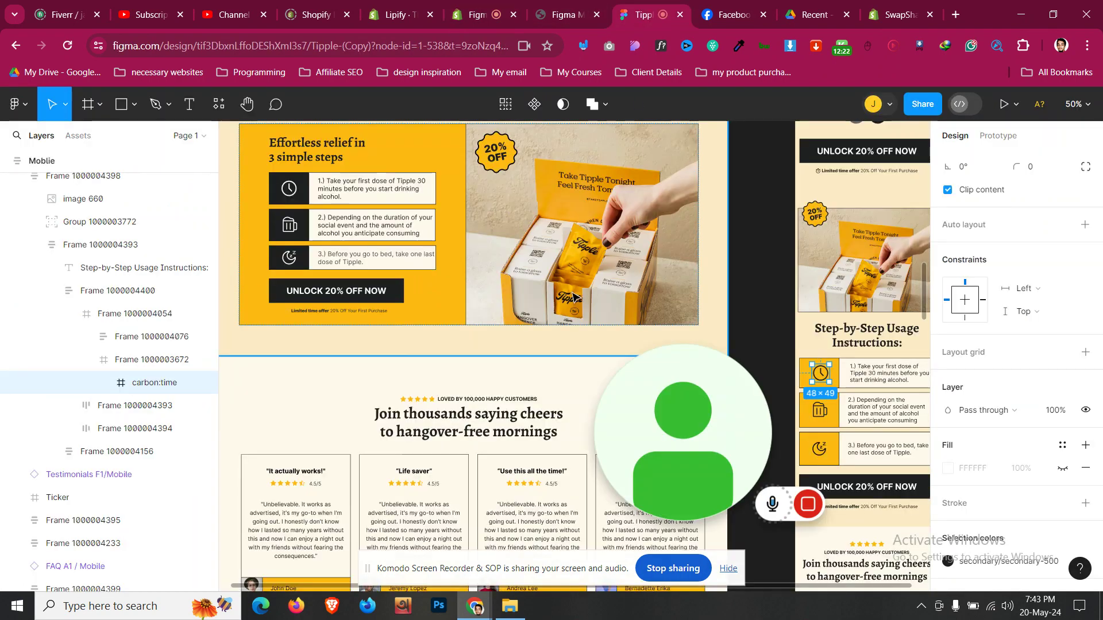
pyautogui.click(560, 5)
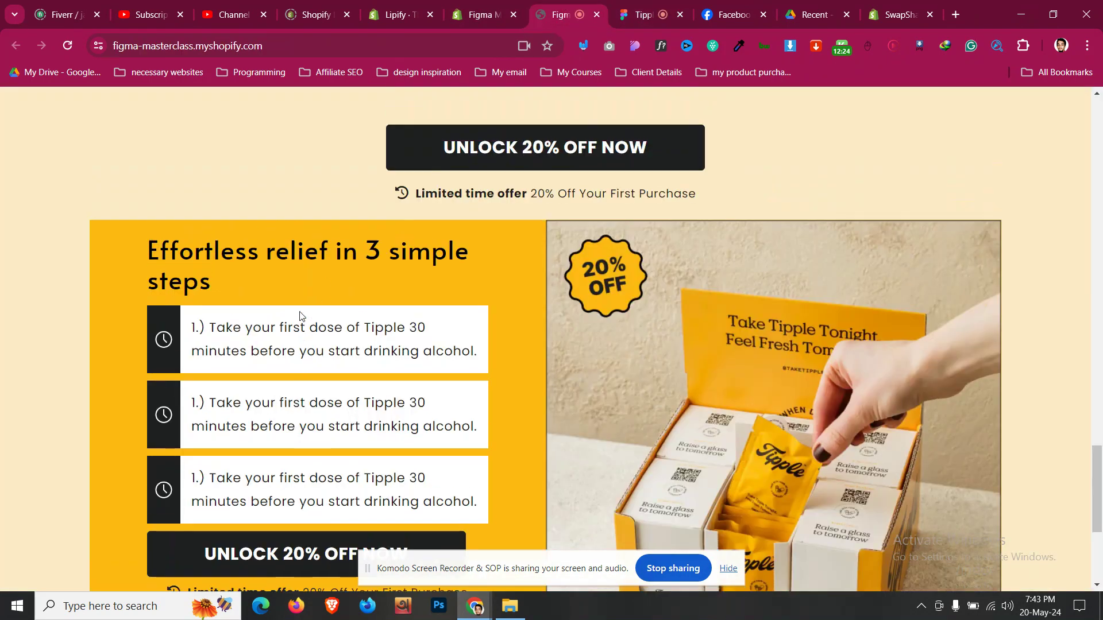
pyautogui.click(488, 12)
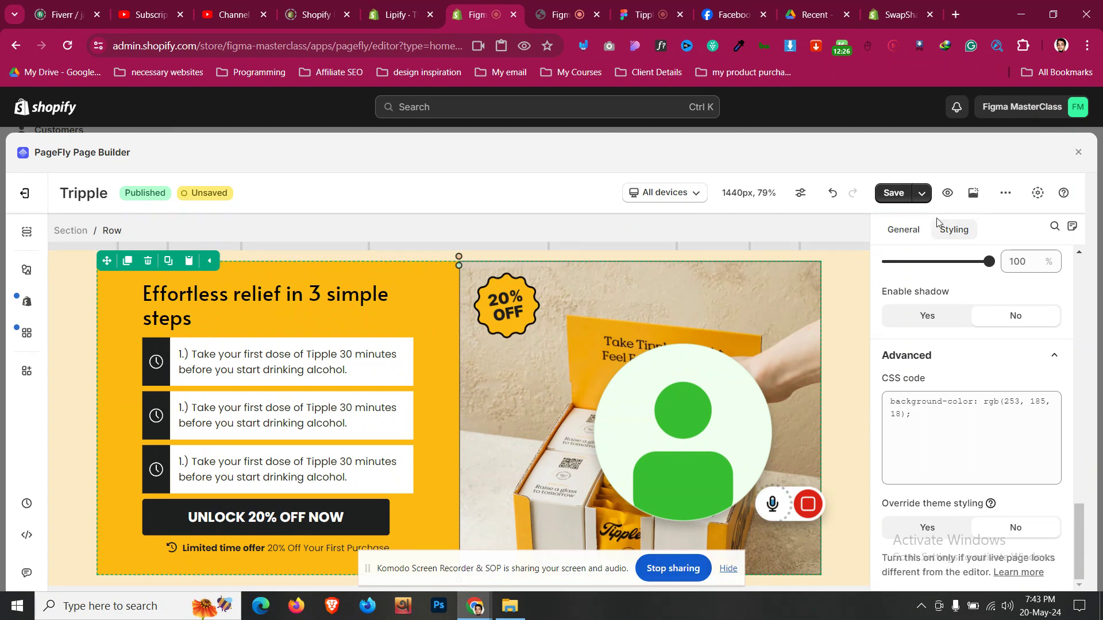
# - Set the "Effortless relief" row's top margin to 50 px for all devices and check the spacing against the Figma design
pyautogui.click(950, 229)
pyautogui.scroll(-10, 971, 368)
pyautogui.scroll(3, 962, 380)
pyautogui.click(965, 337)
pyautogui.press('Up')
pyautogui.press('Up')
pyautogui.press('Up')
pyautogui.press('Up')
pyautogui.press('Up')
pyautogui.press('Up')
pyautogui.press('Up')
pyautogui.press('Up')
pyautogui.press('Up')
pyautogui.press('Up')
pyautogui.press('Up')
pyautogui.press('Up')
pyautogui.press('Up')
pyautogui.press('Up')
pyautogui.press('Up')
pyautogui.press('Up')
pyautogui.press('Up')
pyautogui.press('Up')
pyautogui.press('Up')
pyautogui.press('Up')
pyautogui.scroll(3, 954, 333)
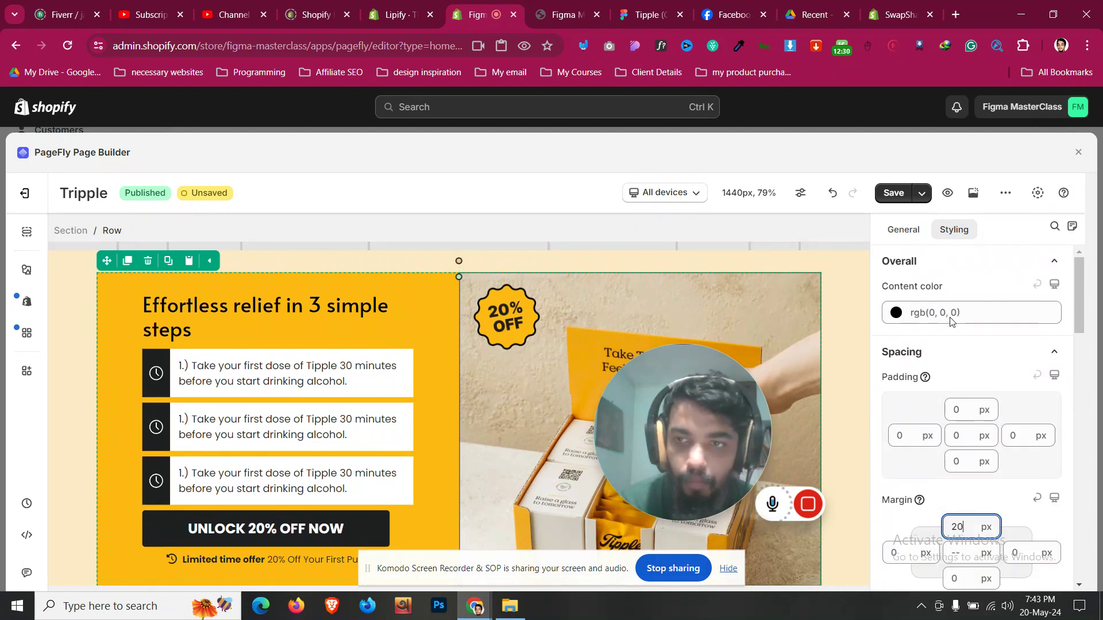
pyautogui.press('Up')
pyautogui.press('Up')
pyautogui.press('Up')
pyautogui.press('Up')
pyautogui.press('Up')
pyautogui.press('Up')
pyautogui.press('Up')
pyautogui.press('Up')
pyautogui.press('Up')
pyautogui.press('Up')
pyautogui.press('Up')
pyautogui.press('Up')
pyautogui.press('Up')
pyautogui.press('Up')
pyautogui.press('Up')
pyautogui.press('Up')
pyautogui.press('Up')
pyautogui.press('Up')
pyautogui.press('Up')
pyautogui.press('Up')
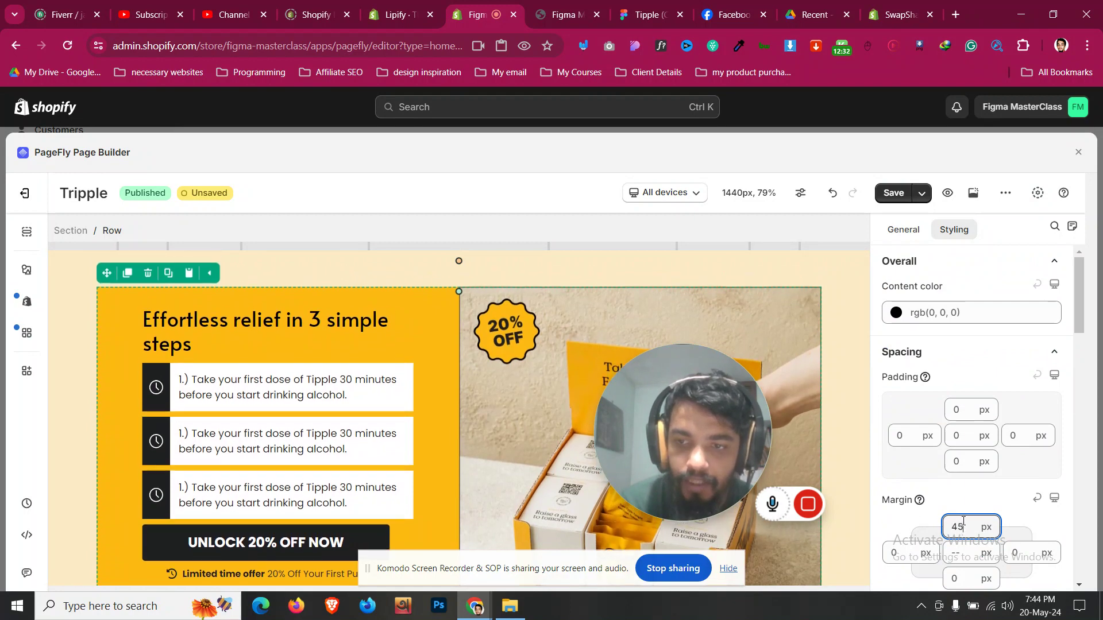
pyautogui.press('Down')
pyautogui.press('Down')
pyautogui.press('Down')
pyautogui.scroll(2, 584, 353)
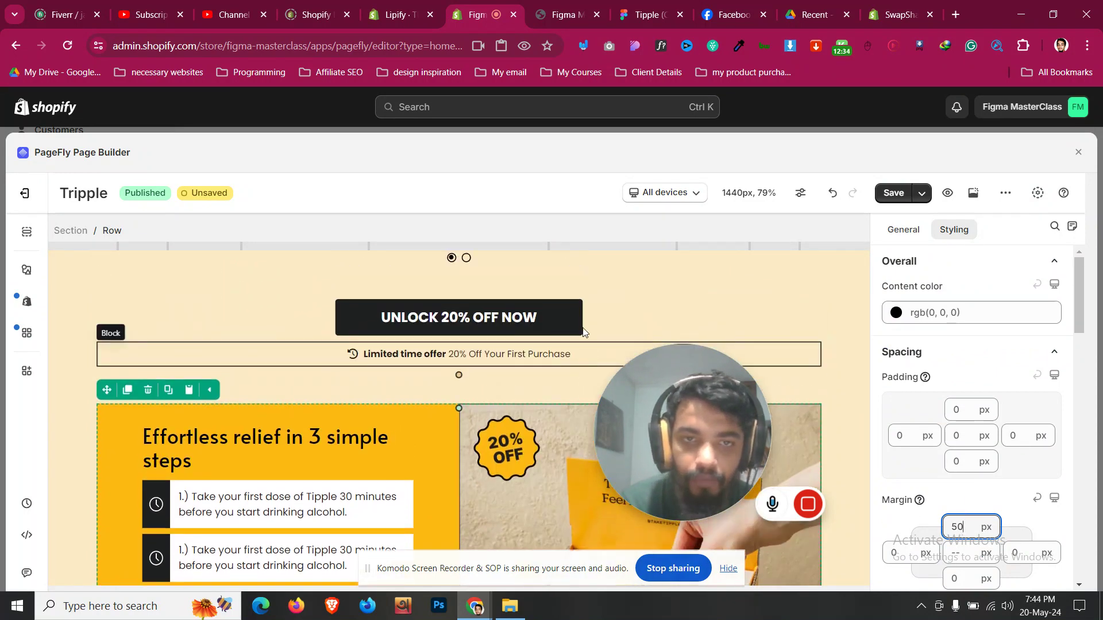
pyautogui.click(632, 8)
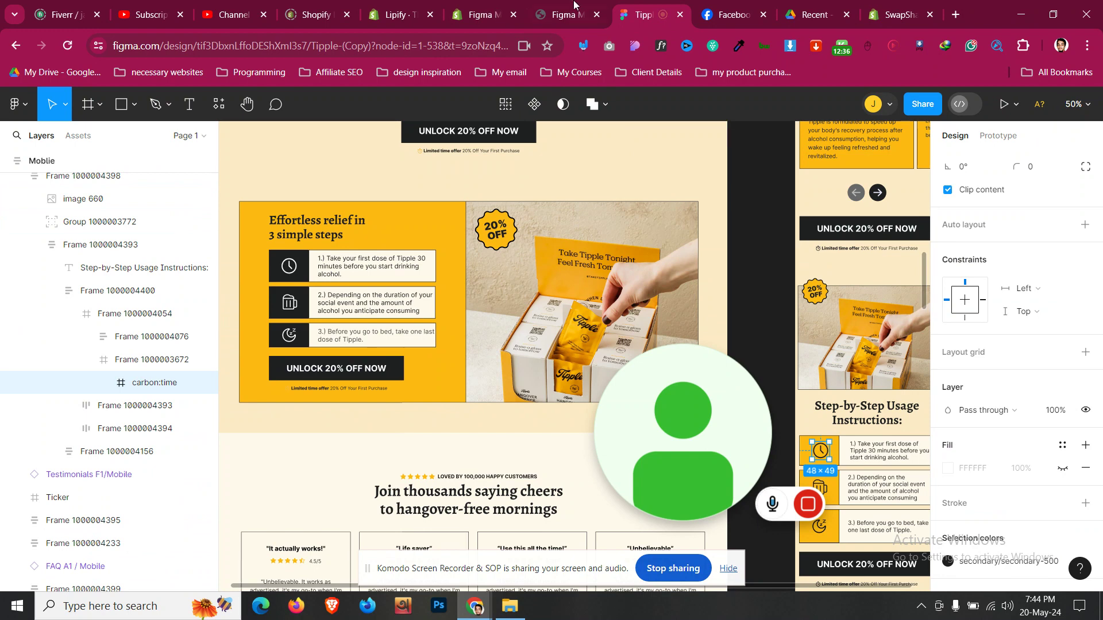
pyautogui.click(504, 10)
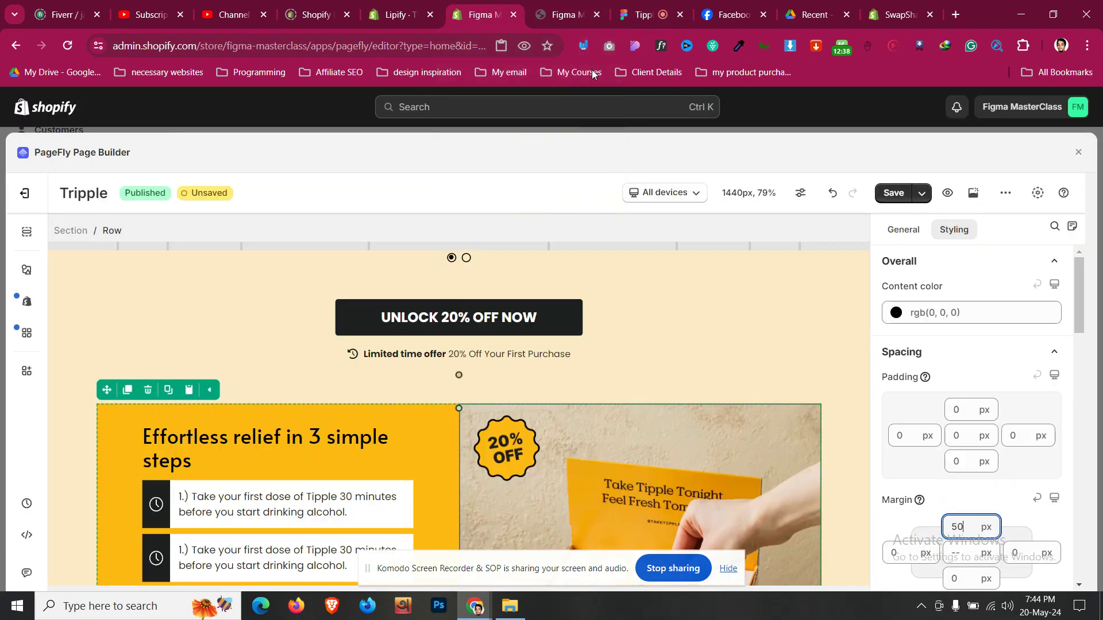
# - Set the "Effortless relief" row's top margin to 20 px in the mobile view
pyautogui.click(652, 191)
pyautogui.click(664, 303)
pyautogui.scroll(-5, 476, 381)
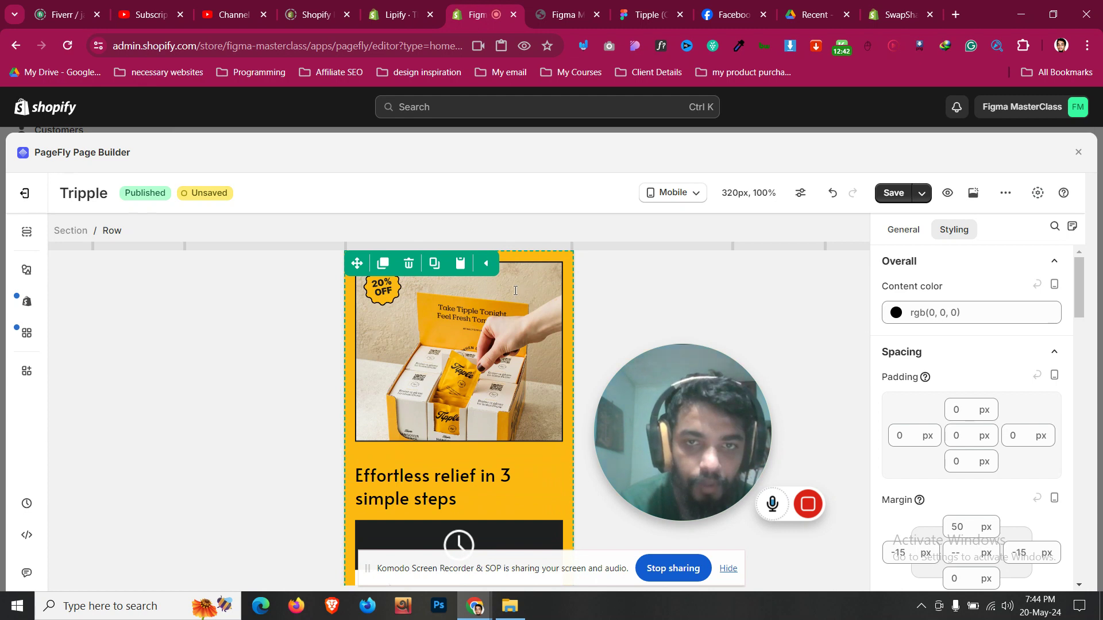
pyautogui.scroll(5, 349, 385)
pyautogui.scroll(-3, 350, 384)
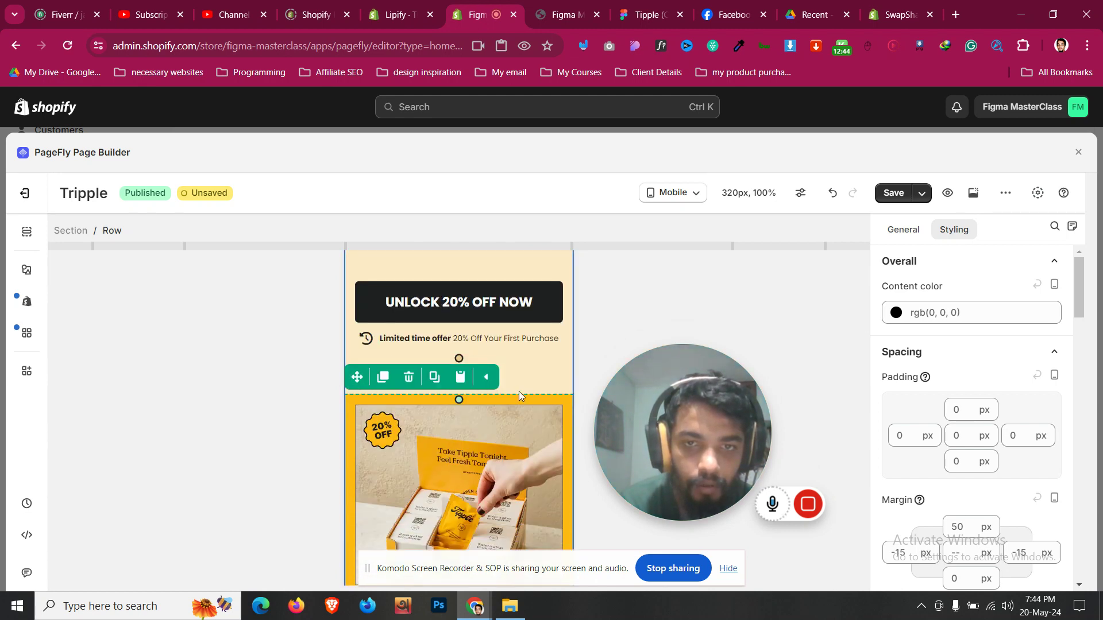
pyautogui.write('16')
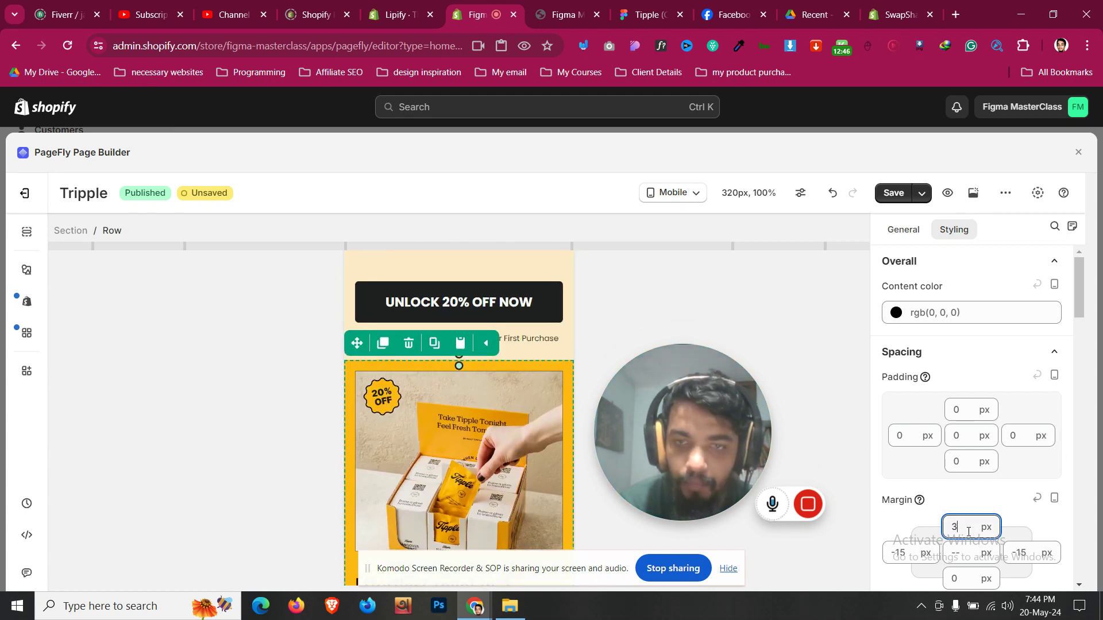
pyautogui.press('Up')
pyautogui.press('Up')
pyautogui.press('Up')
pyautogui.press('Up')
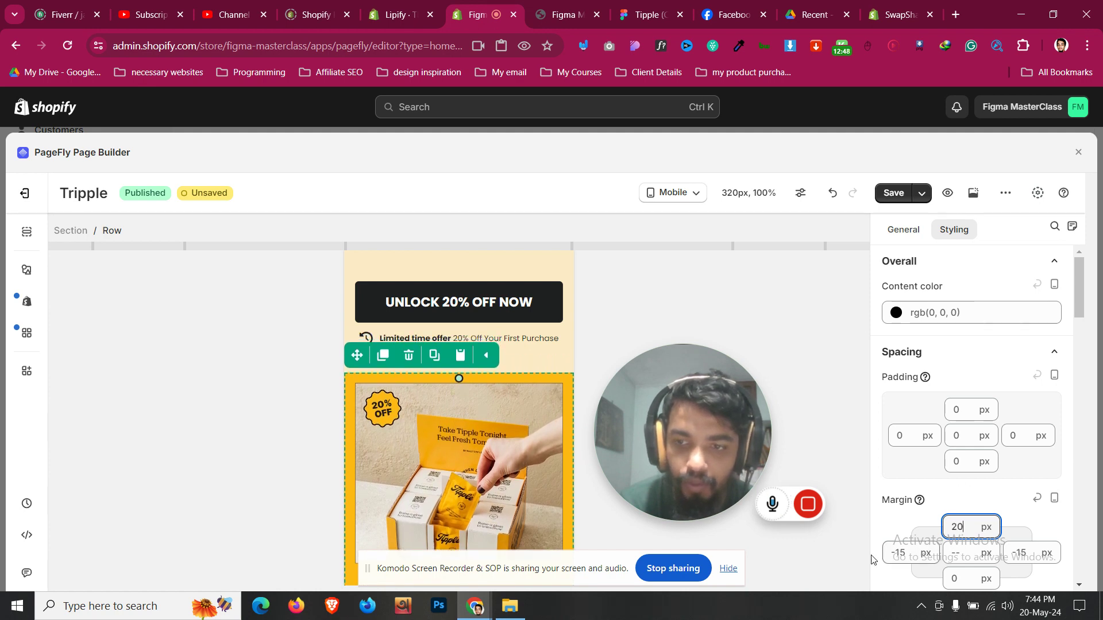
# - Set the "Effortless relief" row's left and right margins to 0 px in the mobile view and review the section
pyautogui.write('1')
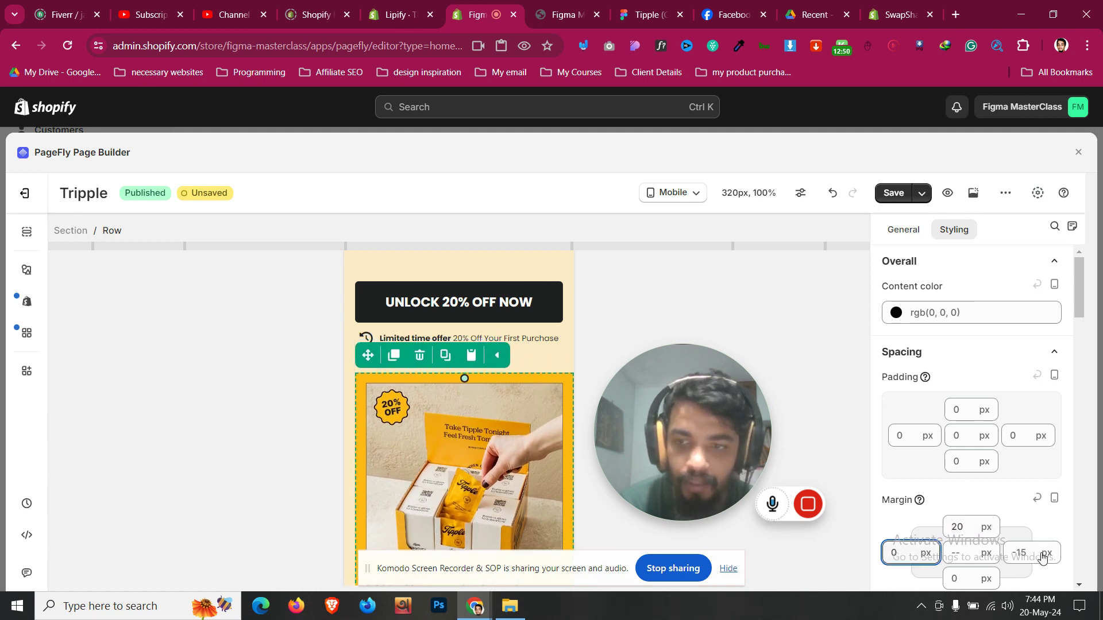
pyautogui.write('0')
pyautogui.scroll(-3, 348, 371)
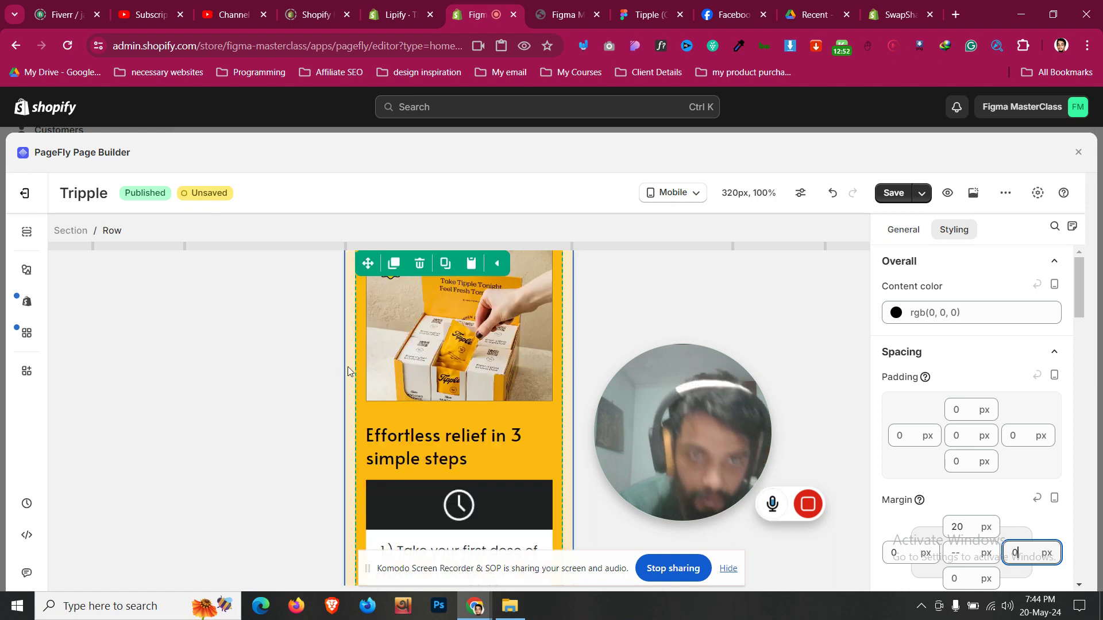
pyautogui.scroll(-5, 347, 370)
pyautogui.scroll(-5, 347, 370)
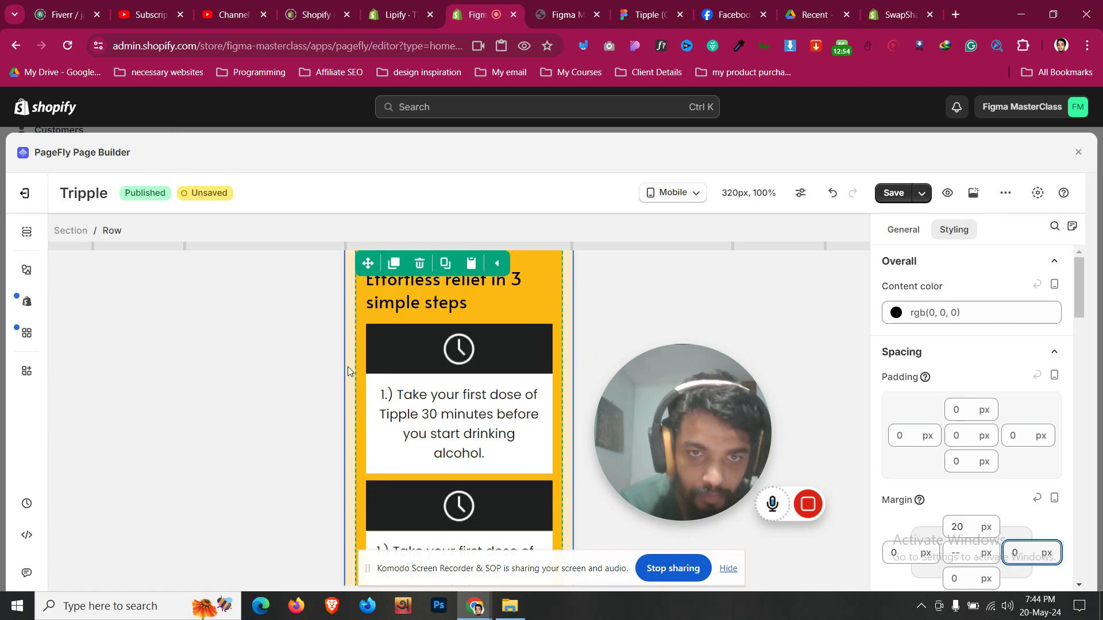
# - Center-align the second and third step paragraphs in the "Effortless relief" section in the mobile view
pyautogui.scroll(2, 347, 371)
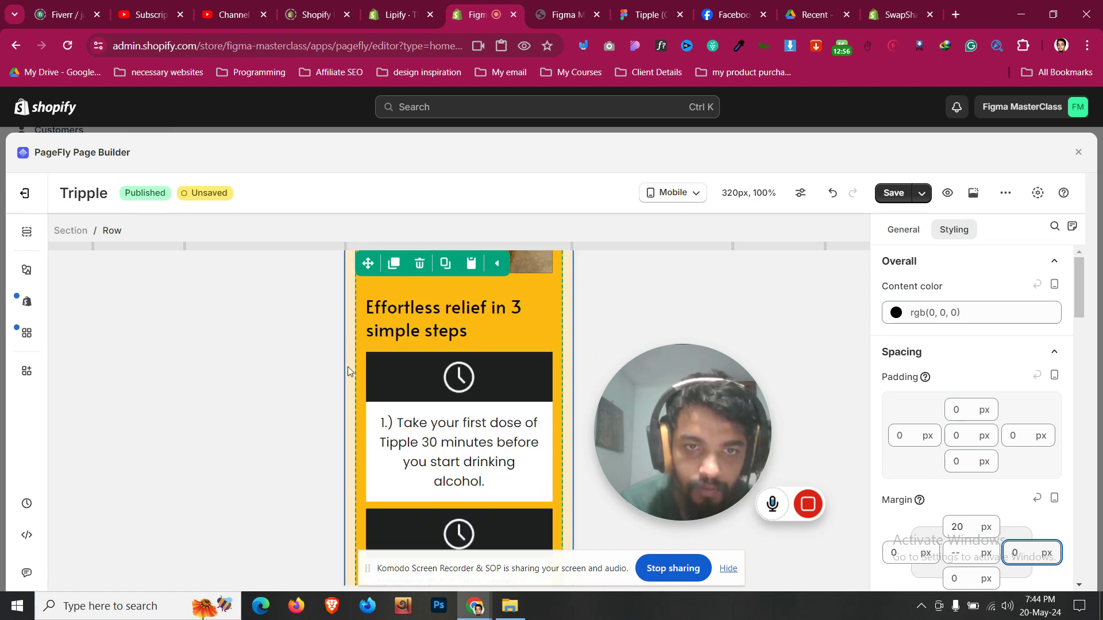
pyautogui.scroll(-2, 348, 371)
pyautogui.click(437, 379)
pyautogui.scroll(-3, 958, 358)
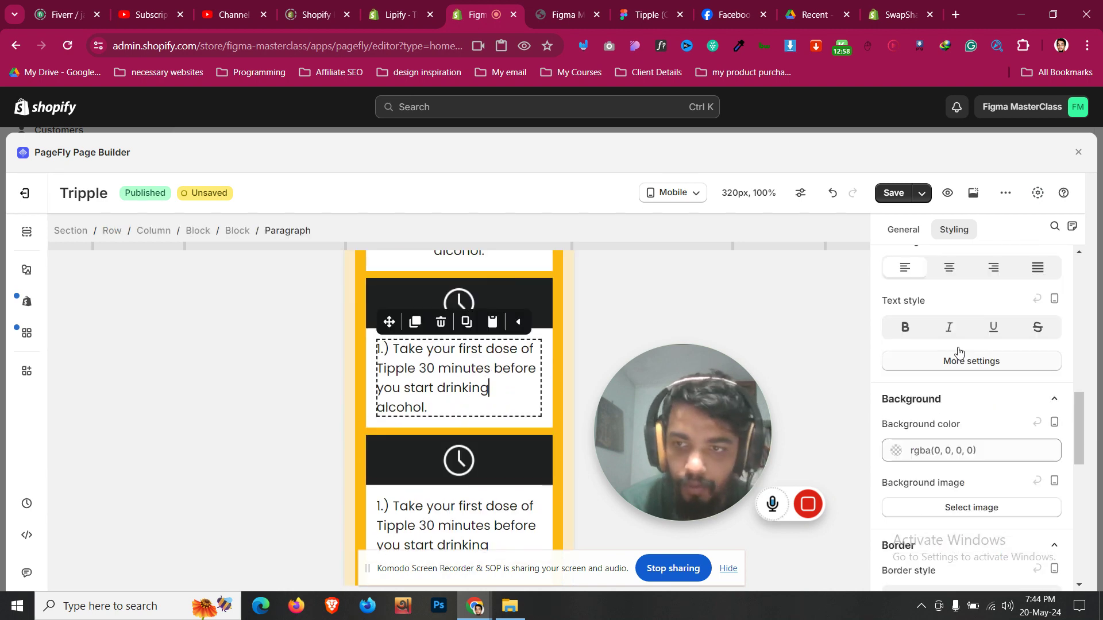
pyautogui.click(950, 267)
pyautogui.click(458, 514)
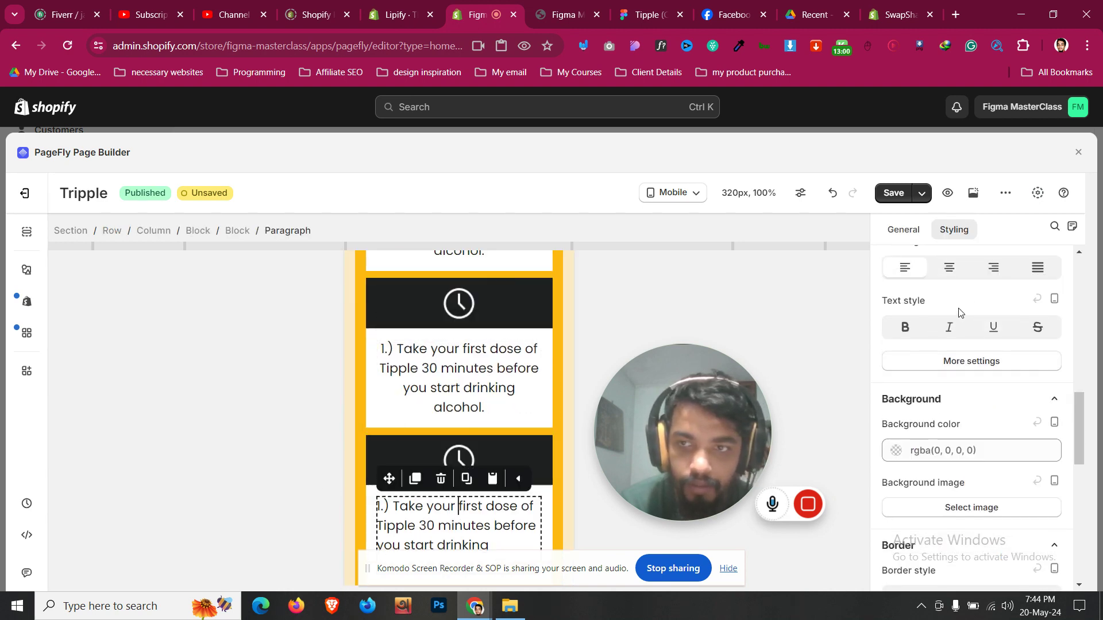
pyautogui.click(952, 271)
# - Set the font size of the "Limited time offer" paragraph in the "Effortless relief" section to 10 px in the mobile view
pyautogui.scroll(-3, 402, 434)
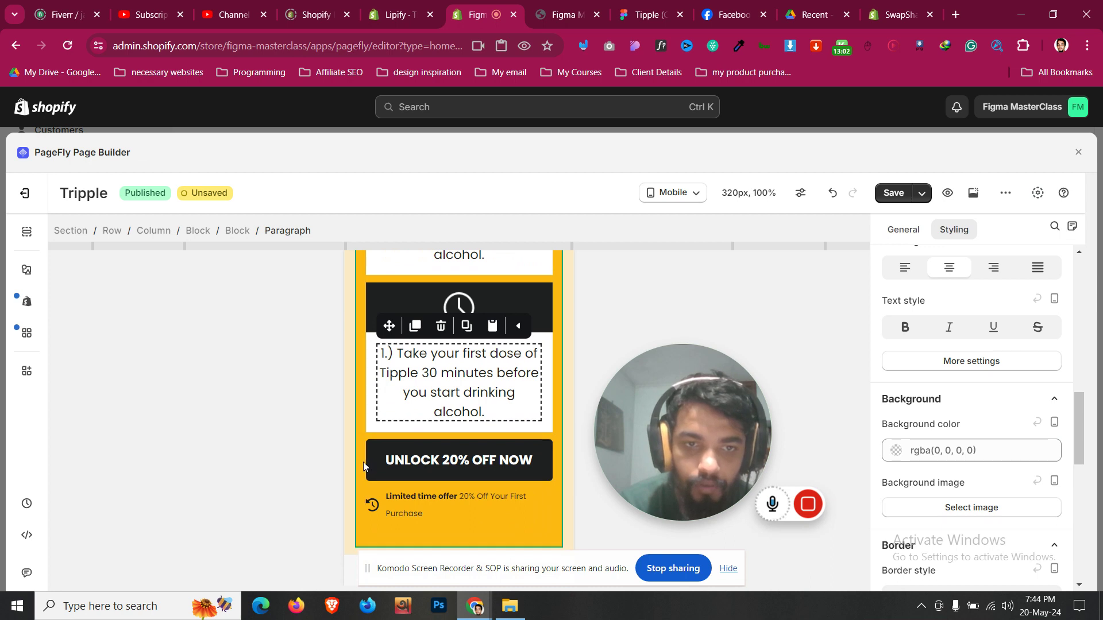
pyautogui.click(384, 497)
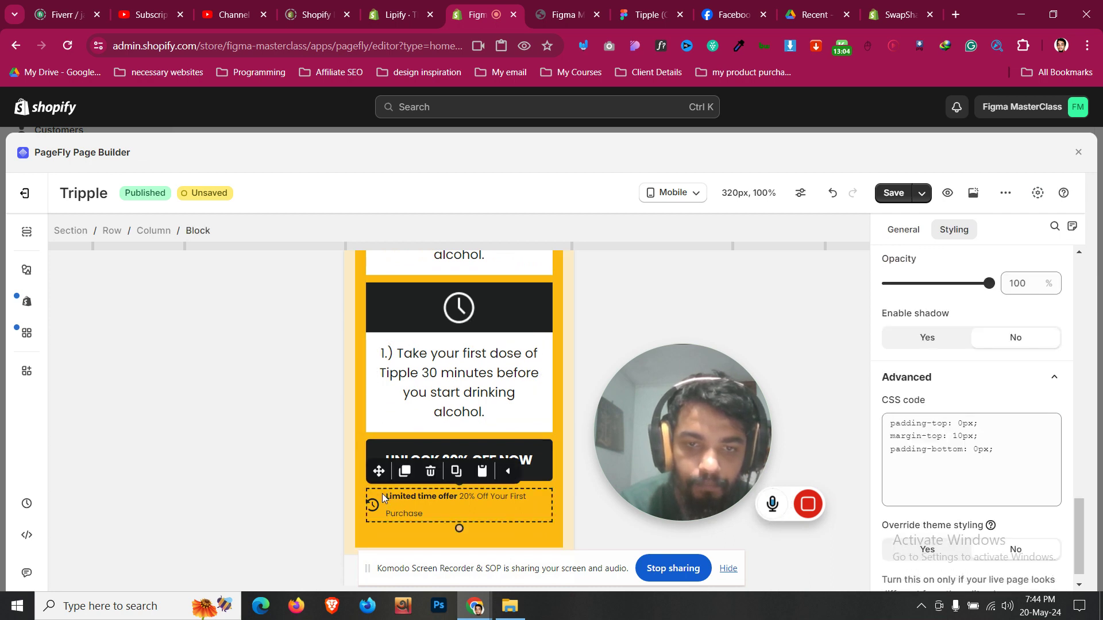
pyautogui.scroll(10, 383, 498)
pyautogui.scroll(-5, 383, 497)
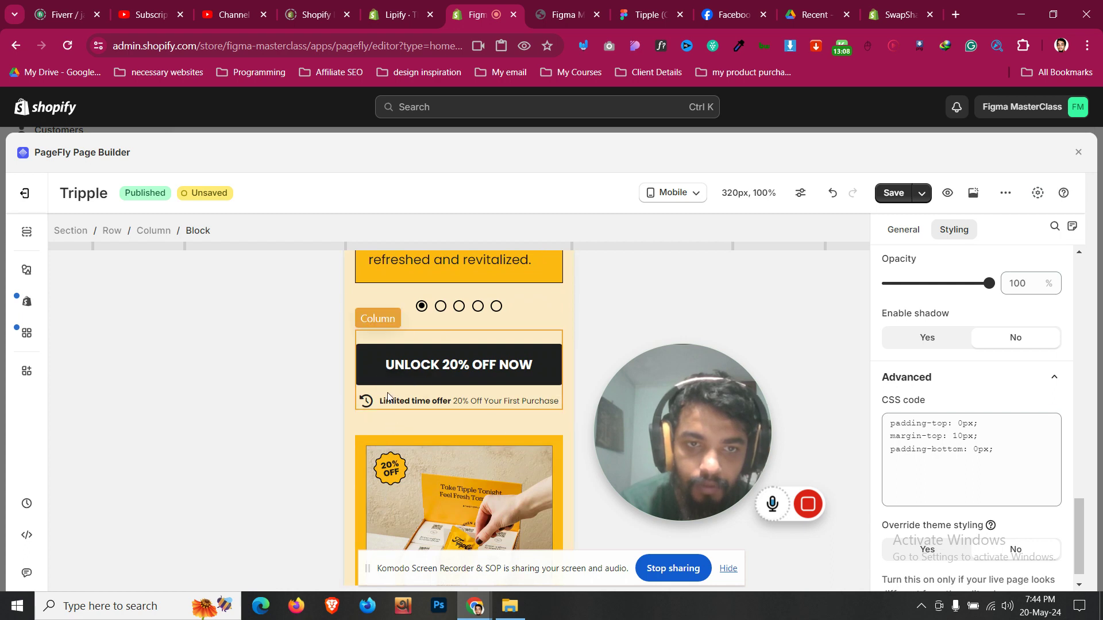
pyautogui.scroll(-5, 380, 417)
pyautogui.scroll(-1, 380, 417)
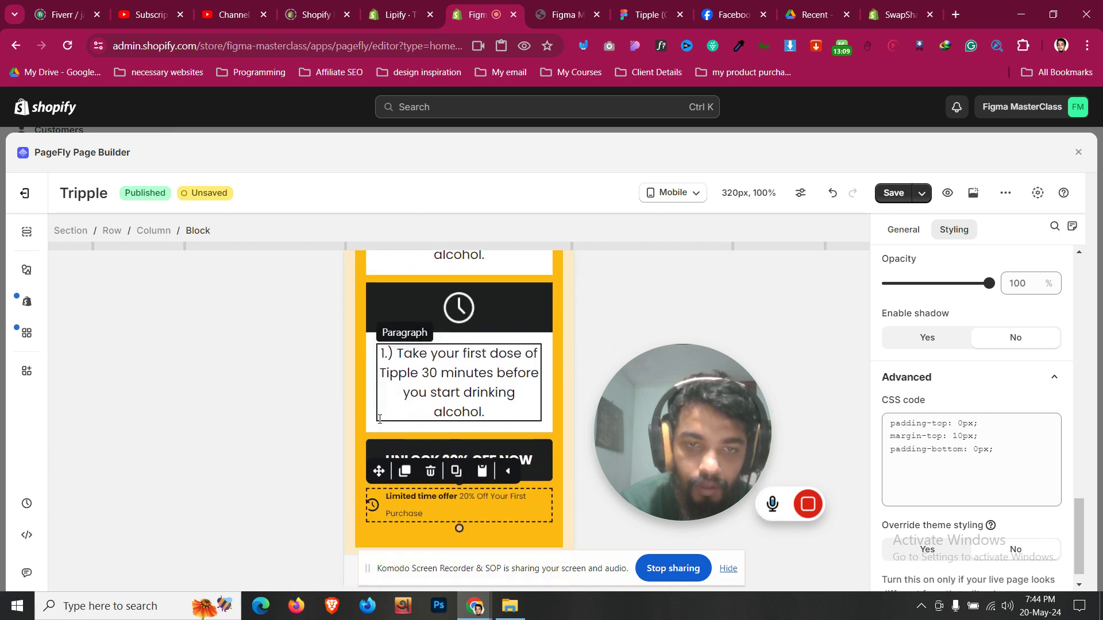
pyautogui.click(388, 499)
pyautogui.scroll(5, 1009, 499)
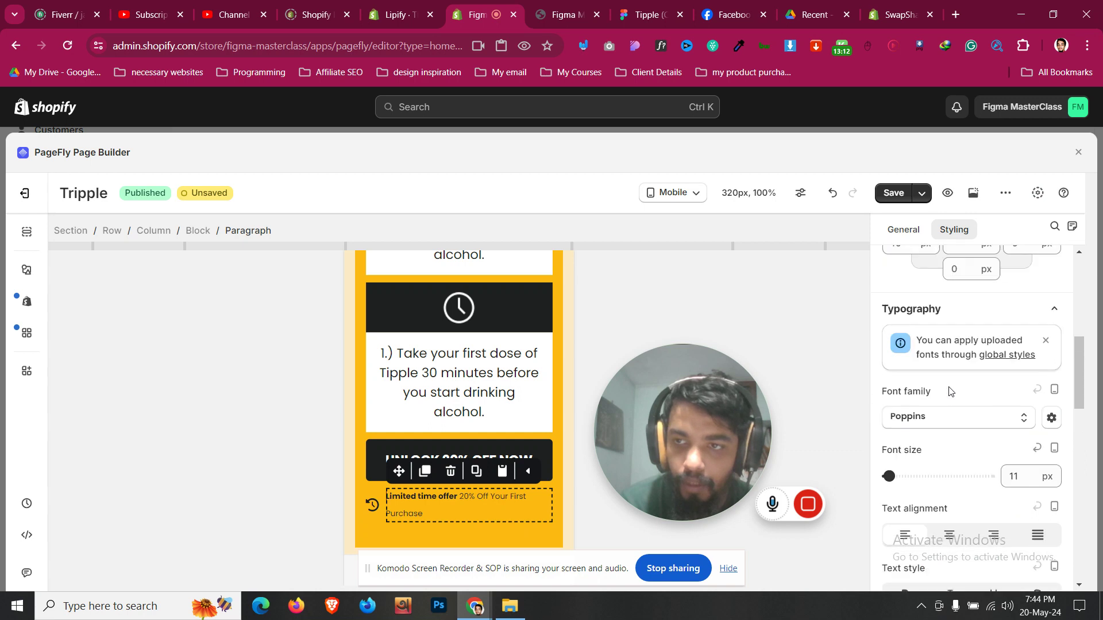
pyautogui.doubleClick(1009, 498)
pyautogui.write('10')
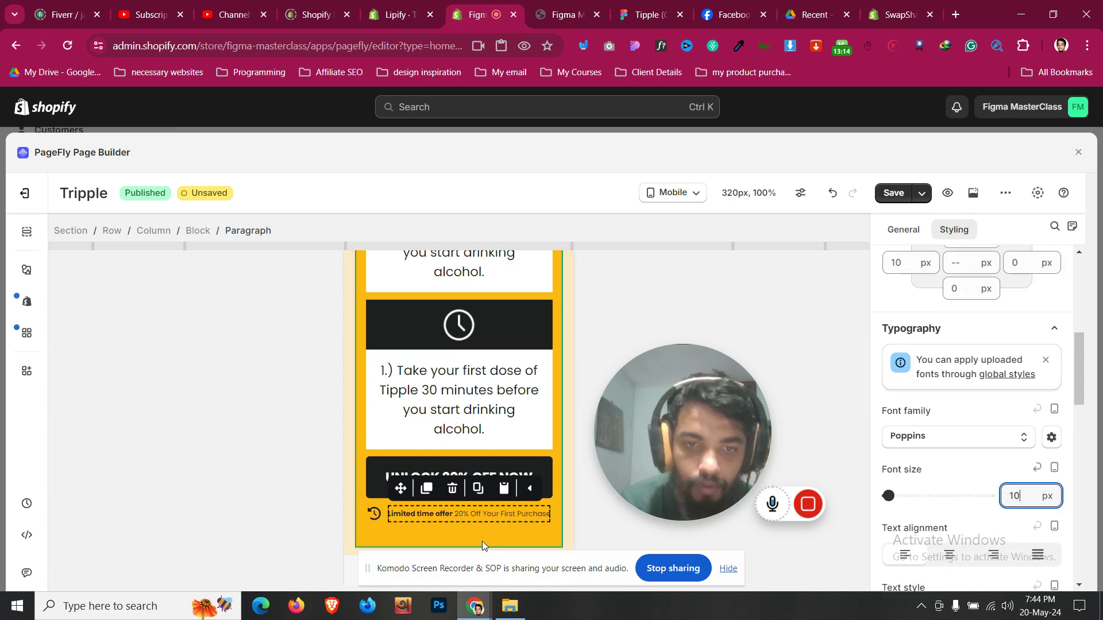
pyautogui.click(482, 539)
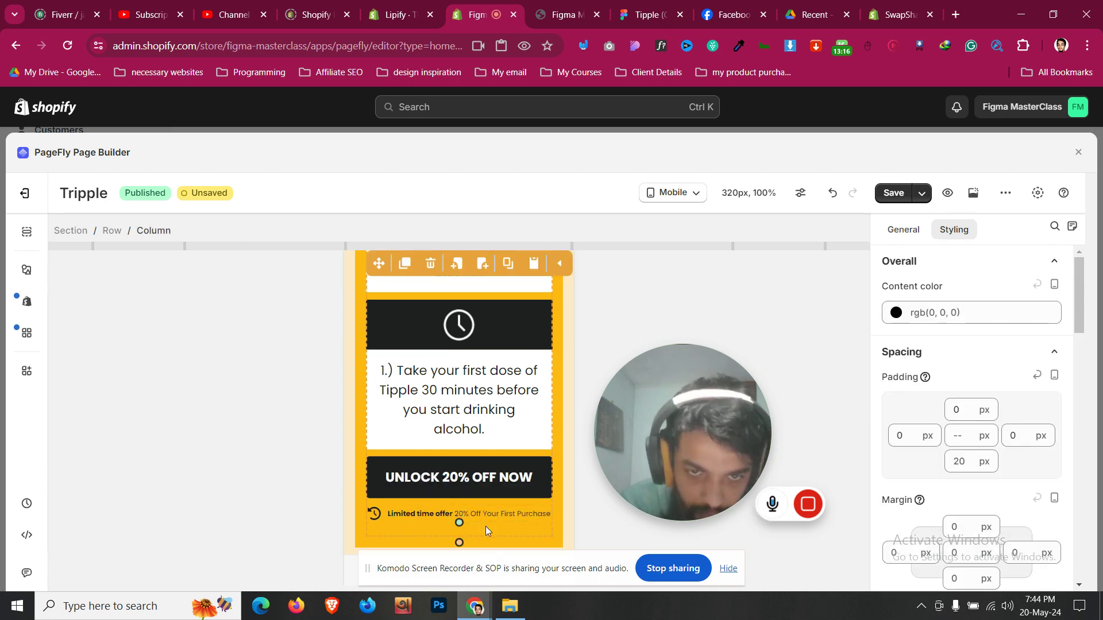
pyautogui.click(413, 514)
pyautogui.click(194, 235)
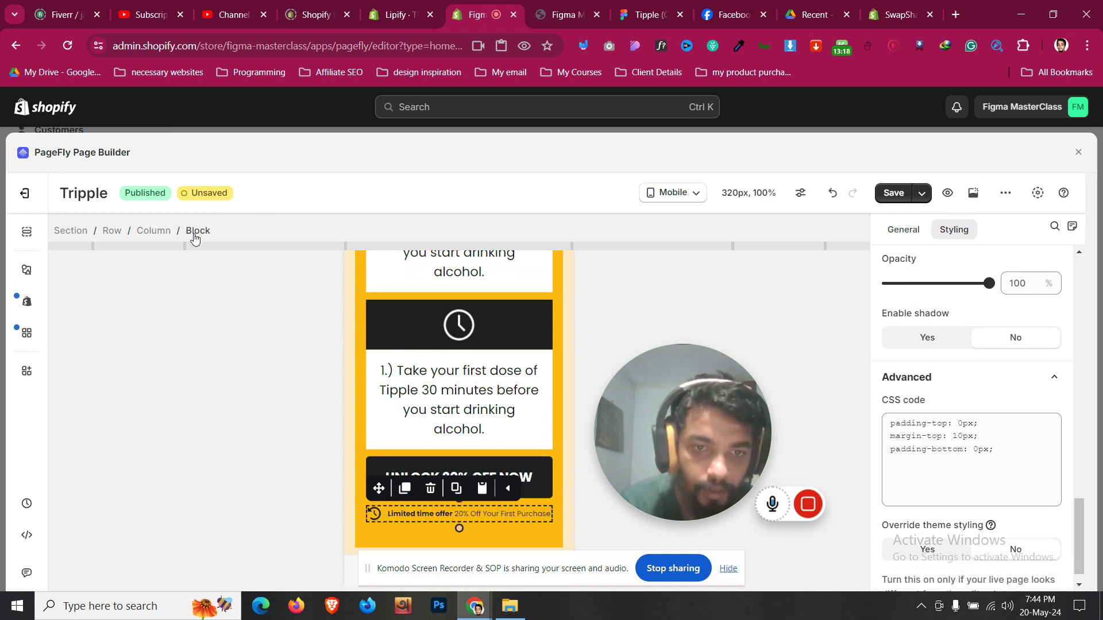
# - Set the "Effortless relief" section's top and bottom padding to 30 px in the mobile view
pyautogui.click(361, 534)
pyautogui.click(349, 541)
pyautogui.click(347, 551)
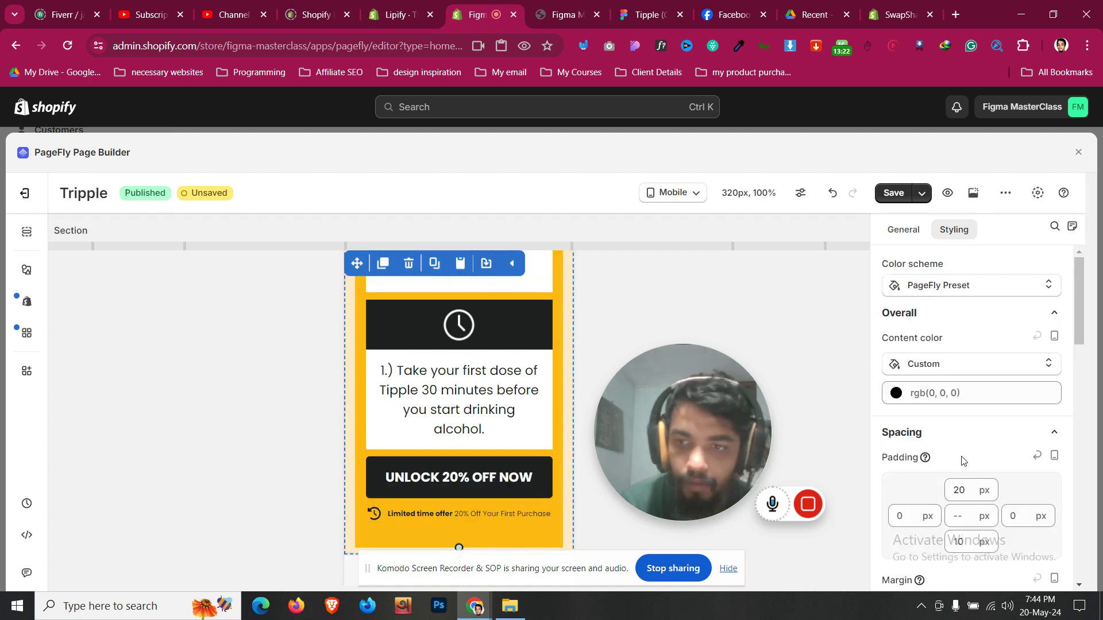
pyautogui.scroll(-1, 957, 479)
pyautogui.press('Up')
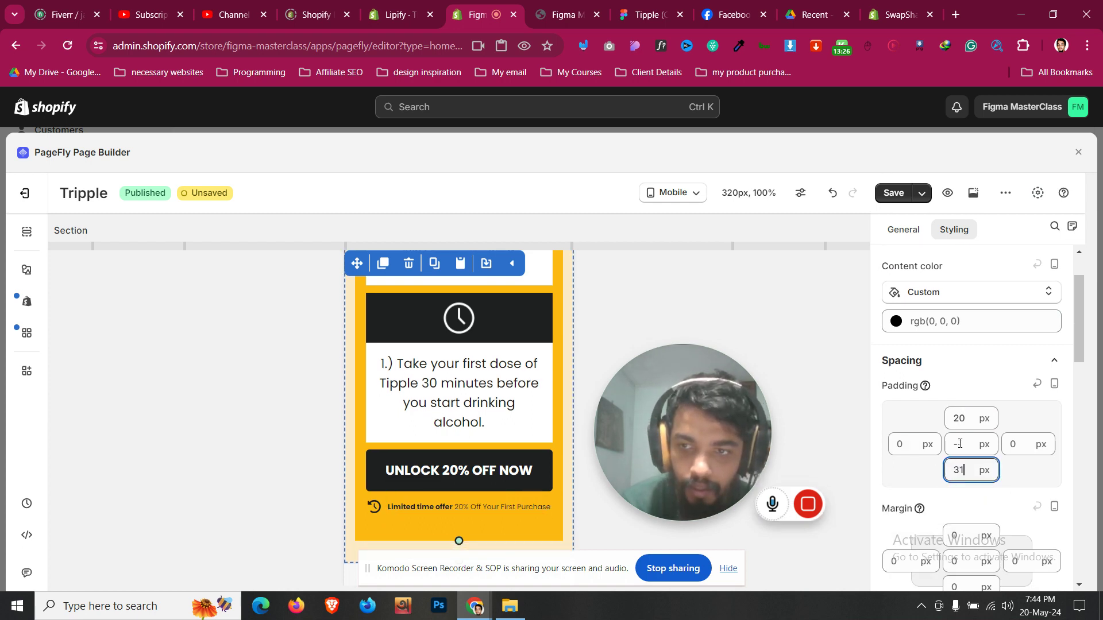
pyautogui.press('Up')
pyautogui.press('Up')
pyautogui.press('Up')
pyautogui.press('Up')
pyautogui.press('Up')
pyautogui.press('Up')
pyautogui.press('Up')
pyautogui.press('Up')
pyautogui.press('Up')
pyautogui.press('Up')
# - Set the "Goodbye Hangovers, Hello Morning!" heading's top margin to 0 px in the mobile view
pyautogui.scroll(-3, 422, 442)
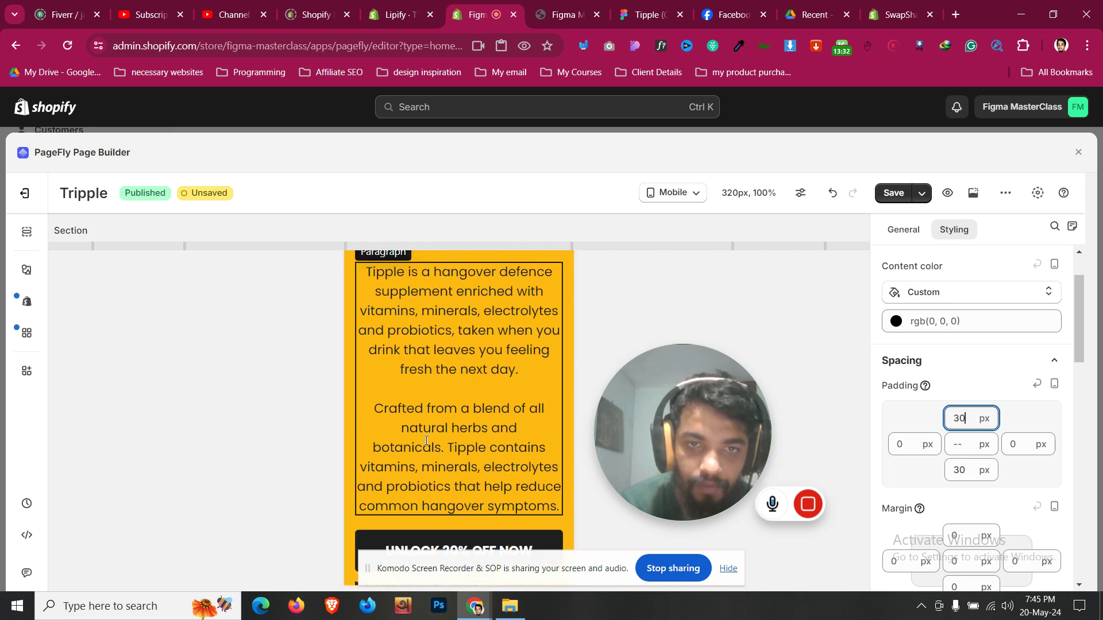
pyautogui.scroll(-1, 426, 440)
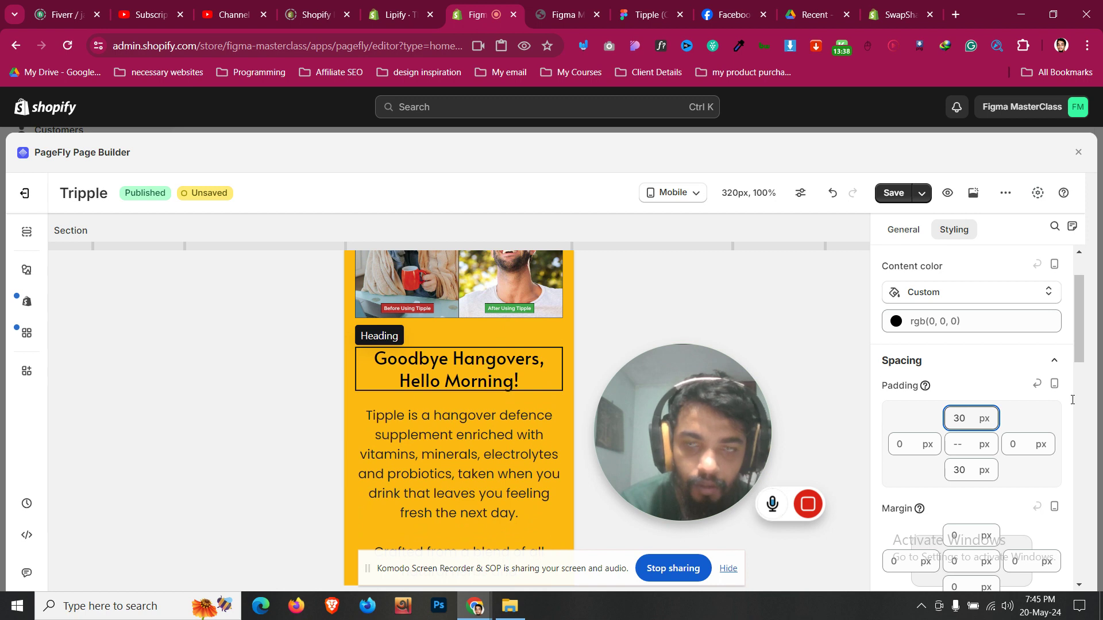
pyautogui.press('Delete')
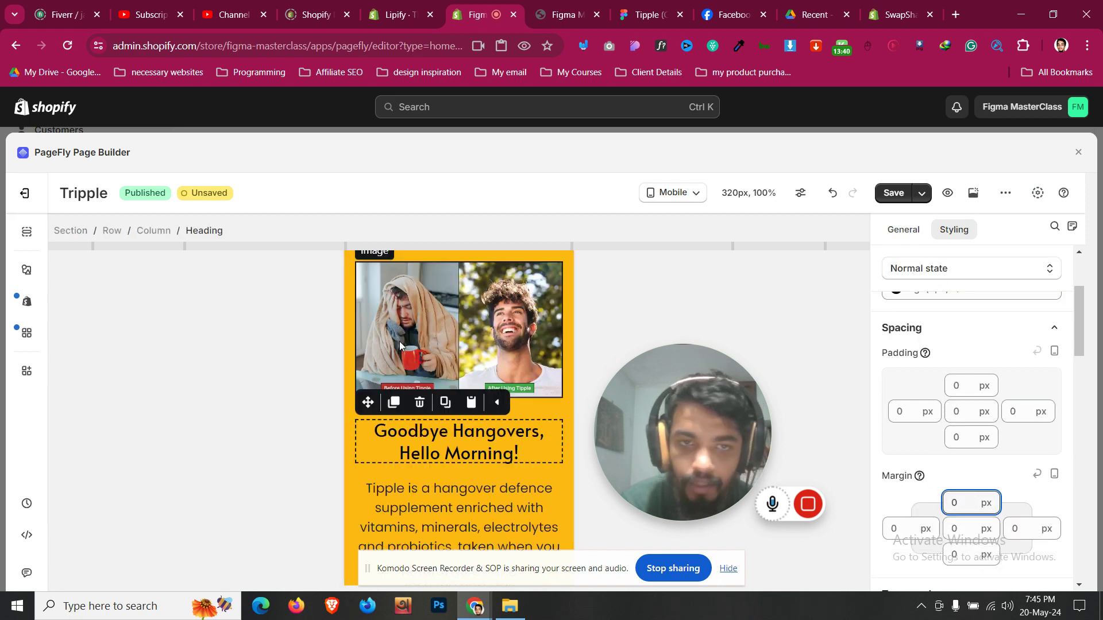
# - Set the bottom padding of the inner "Enhanced Recovery" icon row above "As seen in" to 0 px in the mobile view
pyautogui.click(416, 359)
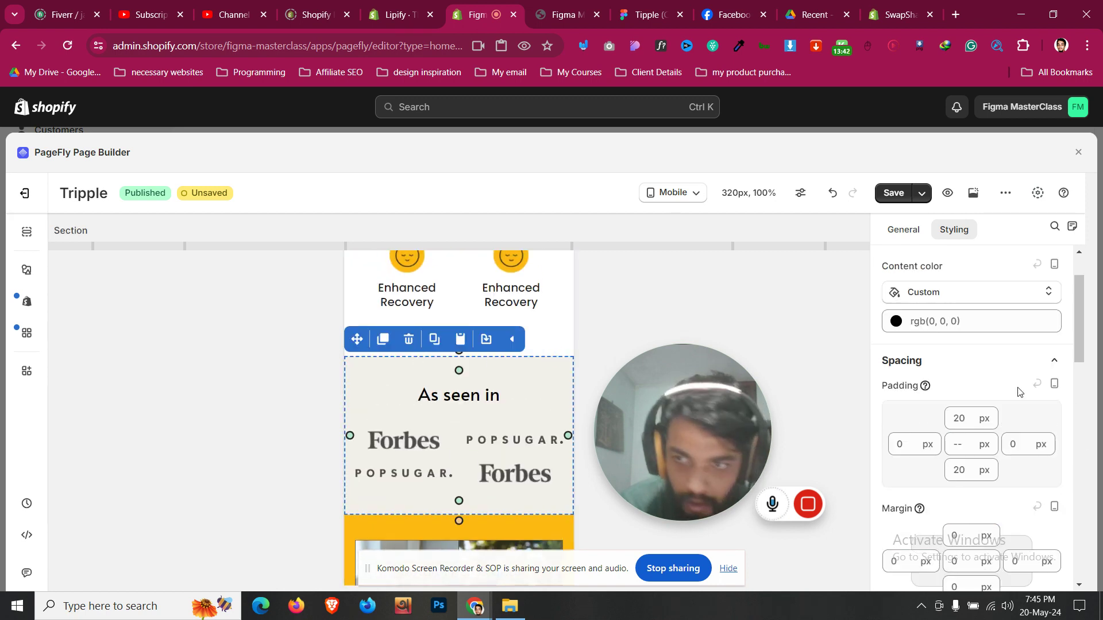
pyautogui.click(545, 378)
pyautogui.scroll(2, 546, 396)
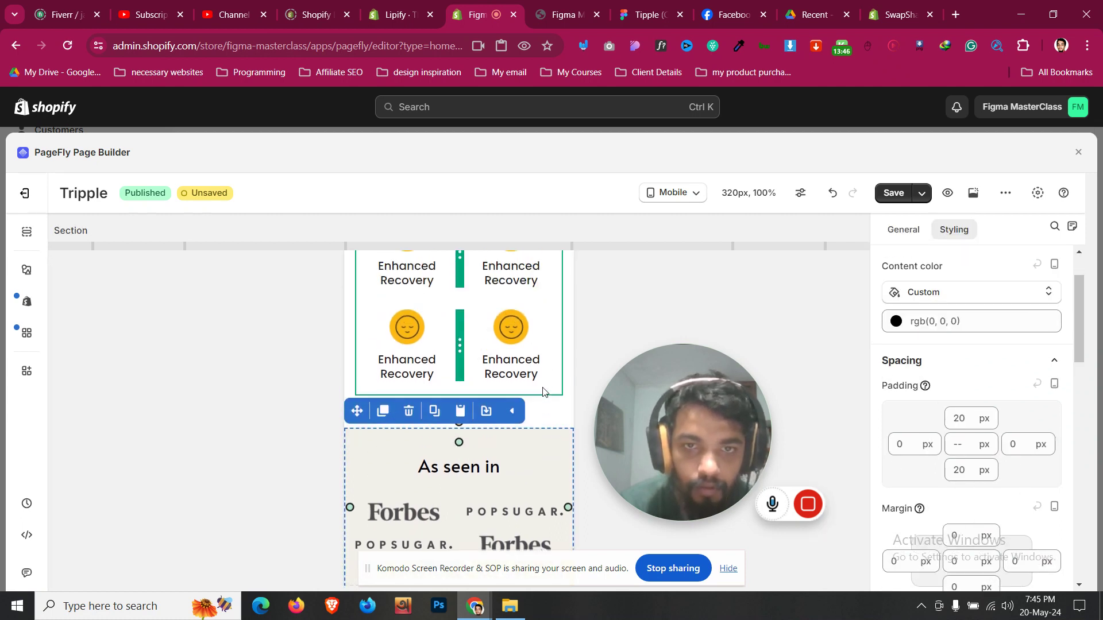
pyautogui.click(546, 409)
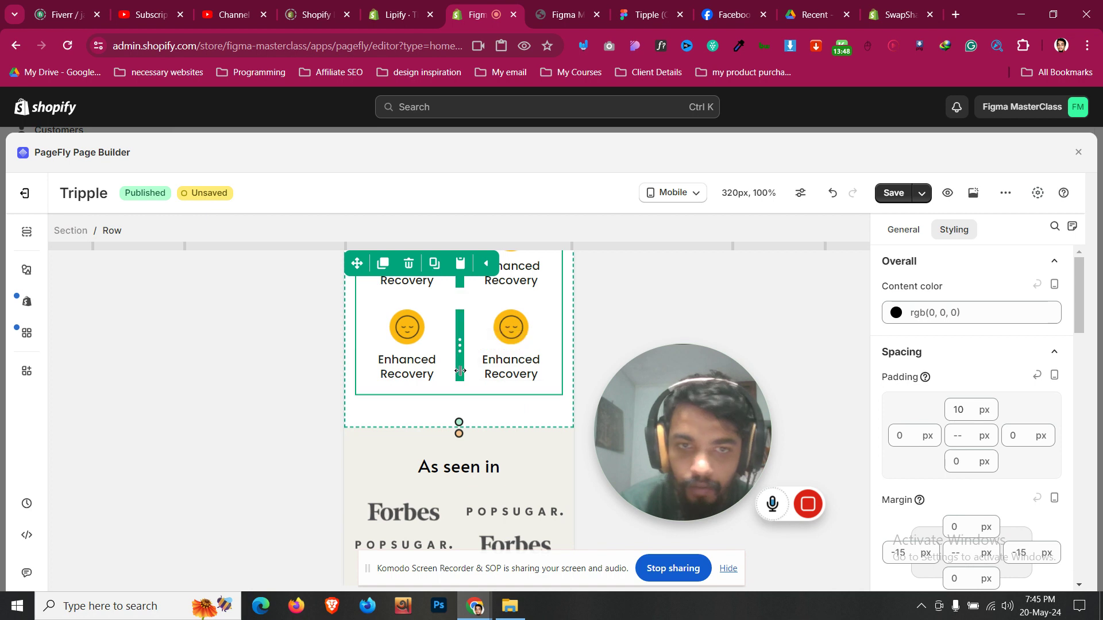
pyautogui.click(468, 401)
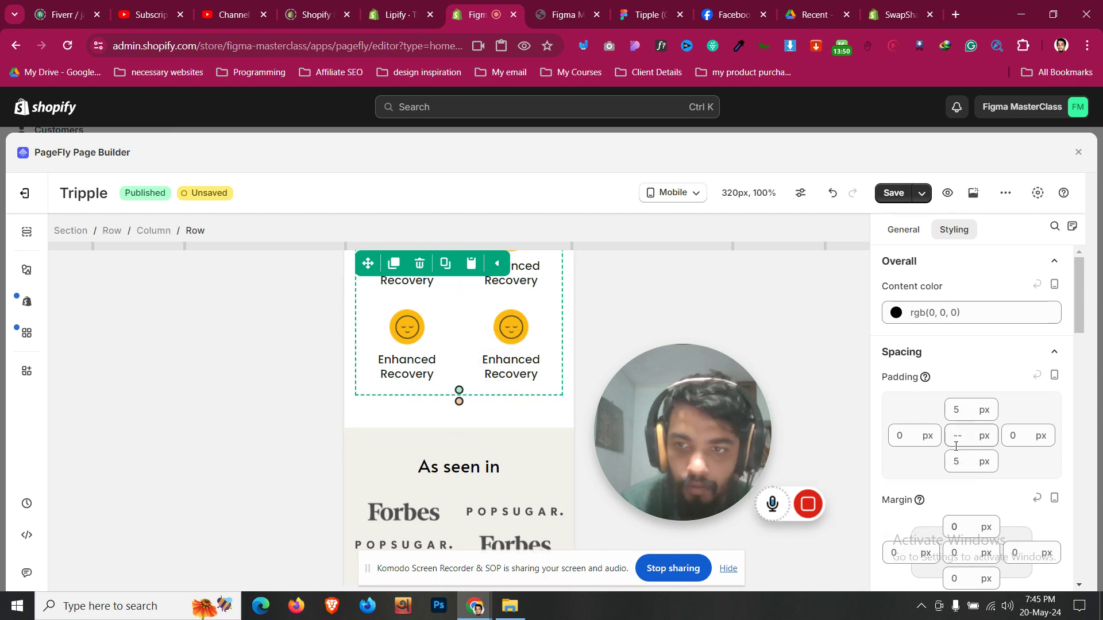
pyautogui.press('BackSpace')
pyautogui.write('0')
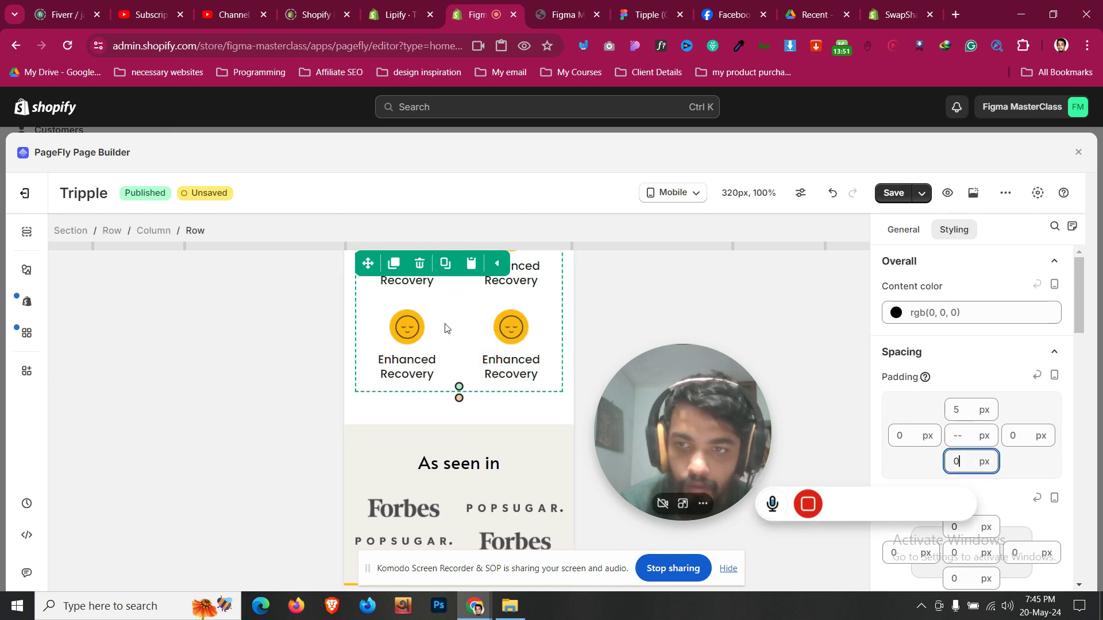
# - Review the spacing of the hero, logo header and announcement bar rows in the mobile view
pyautogui.click(171, 231)
pyautogui.scroll(1, 454, 468)
pyautogui.scroll(8, 453, 474)
pyautogui.click(445, 476)
pyautogui.scroll(4, 443, 477)
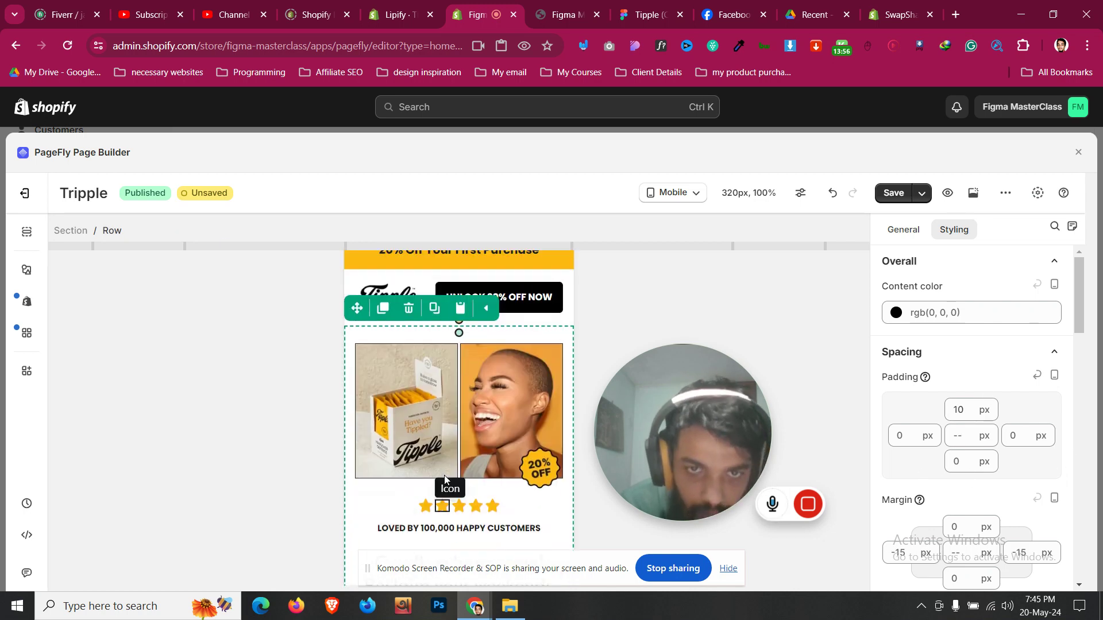
pyautogui.click(488, 333)
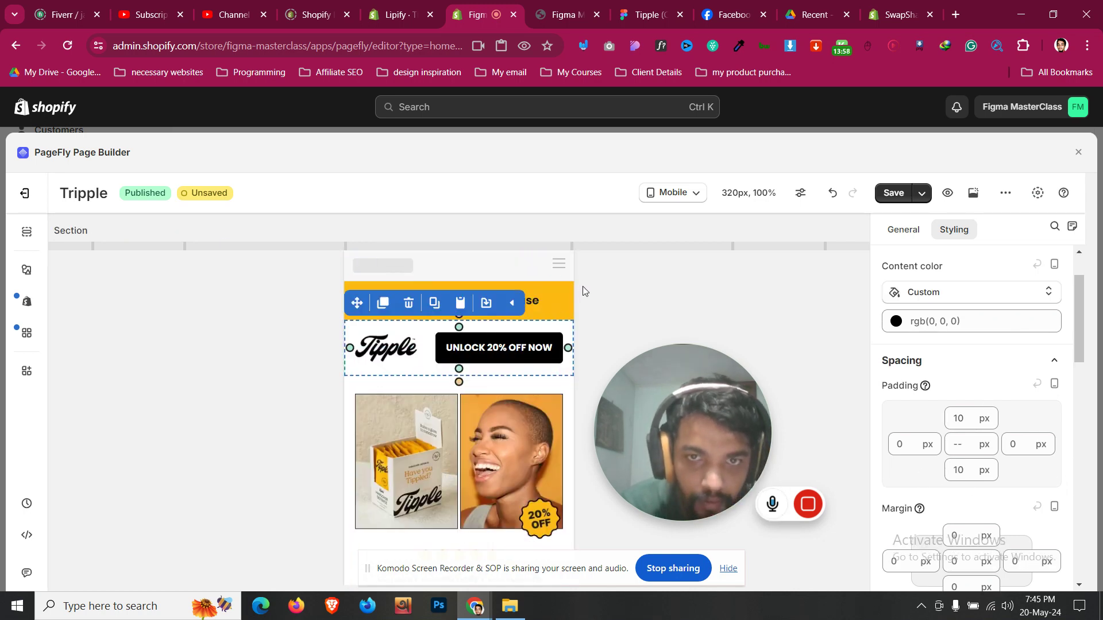
pyautogui.click(534, 290)
# - Switch to the tablet view and review the page layout down to the "Effortless relief" section
pyautogui.click(673, 193)
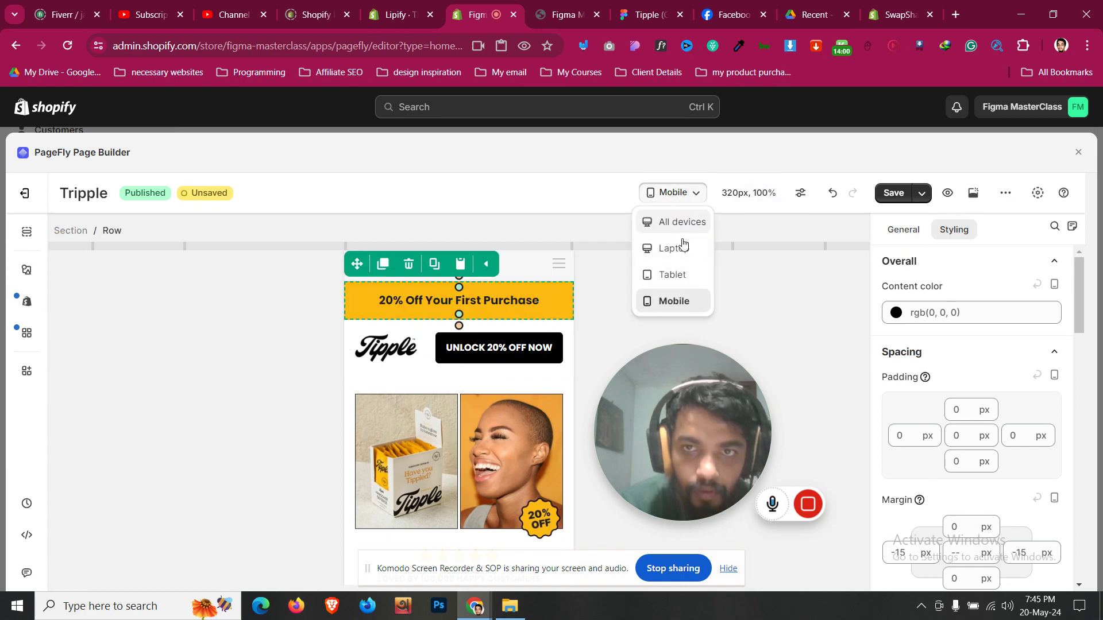
pyautogui.click(684, 276)
pyautogui.scroll(-10, 487, 373)
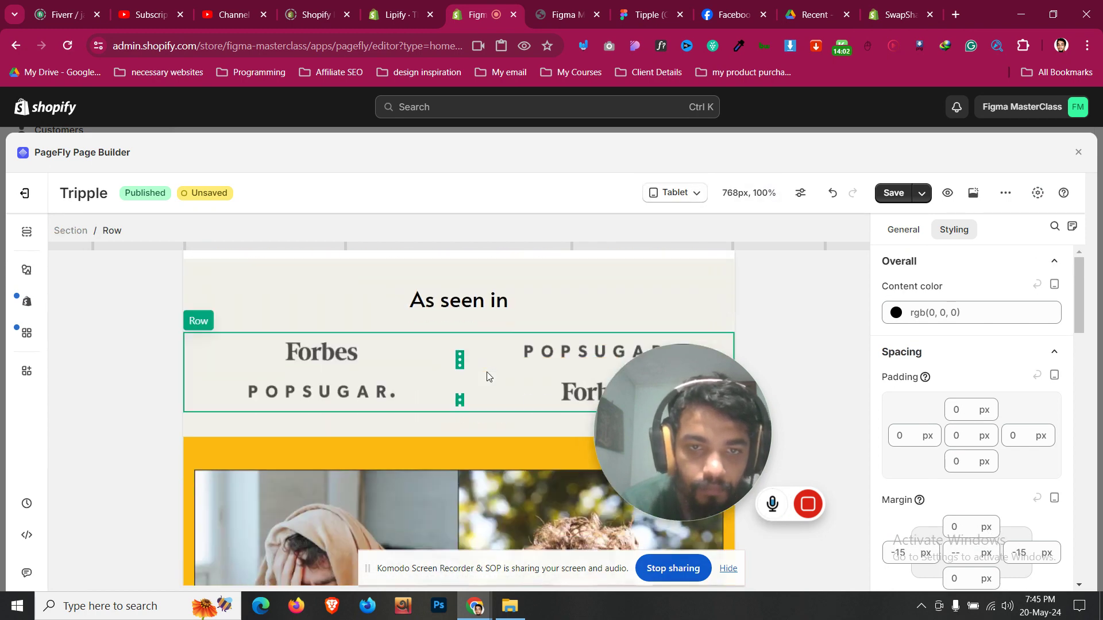
pyautogui.scroll(-7, 487, 371)
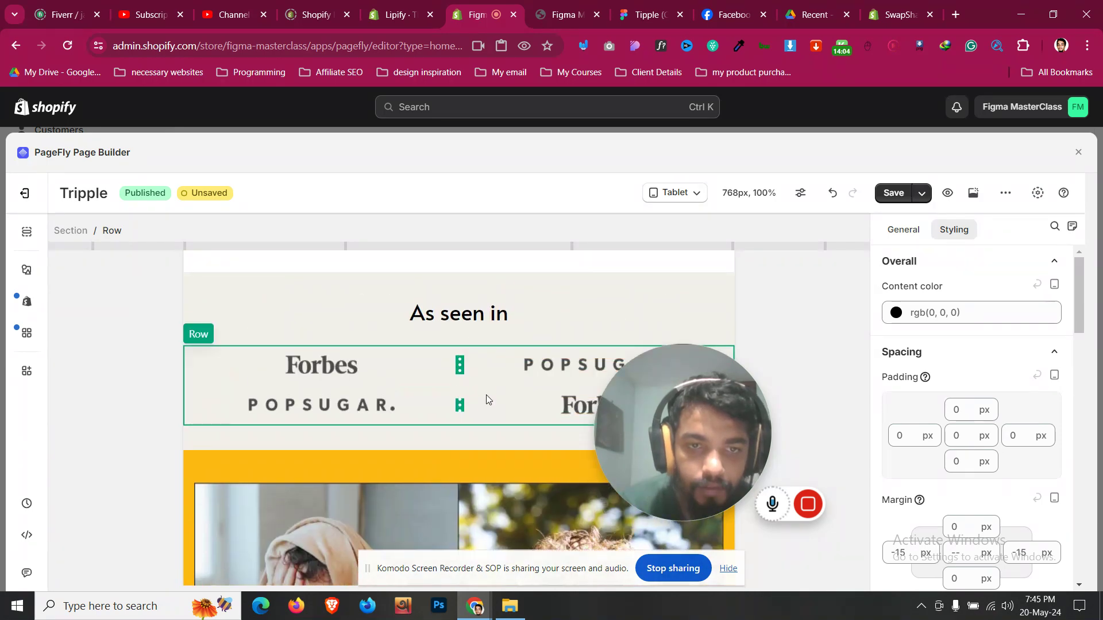
pyautogui.scroll(4, 486, 392)
pyautogui.scroll(-12, 488, 397)
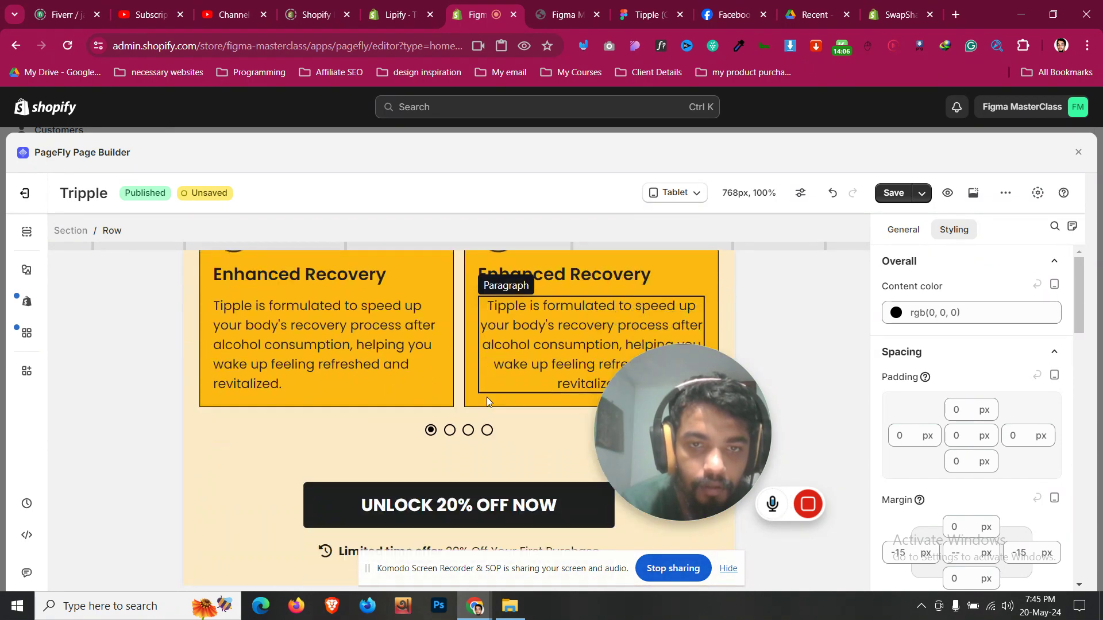
pyautogui.scroll(-3, 487, 398)
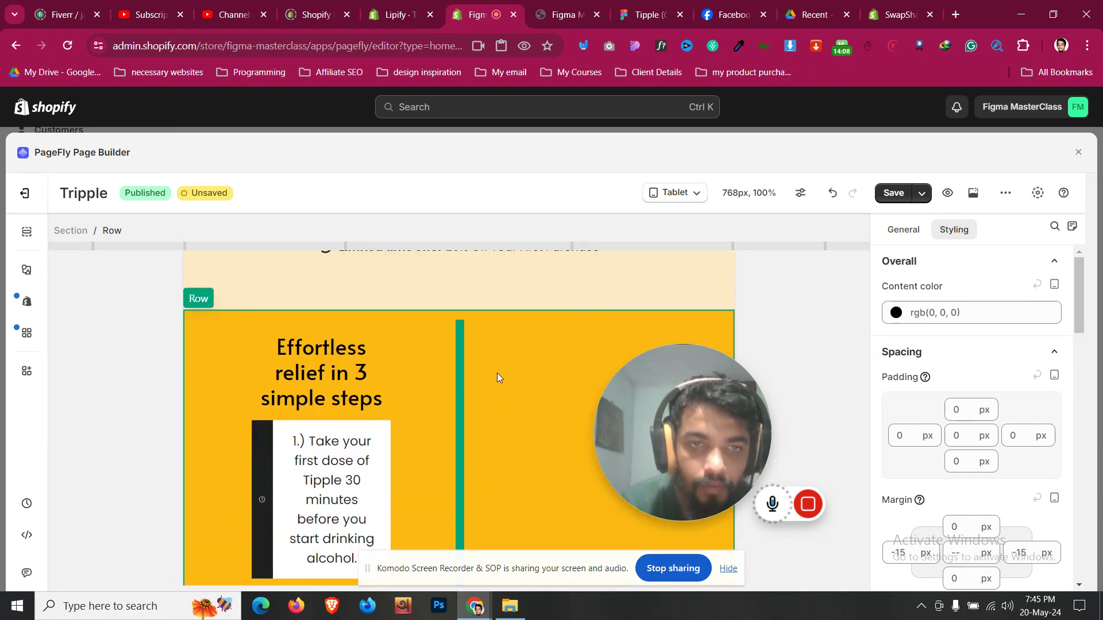
# - Set the "Effortless relief" row to 1 column per line in the tablet view and check its stacked content
pyautogui.click(497, 373)
pyautogui.click(910, 237)
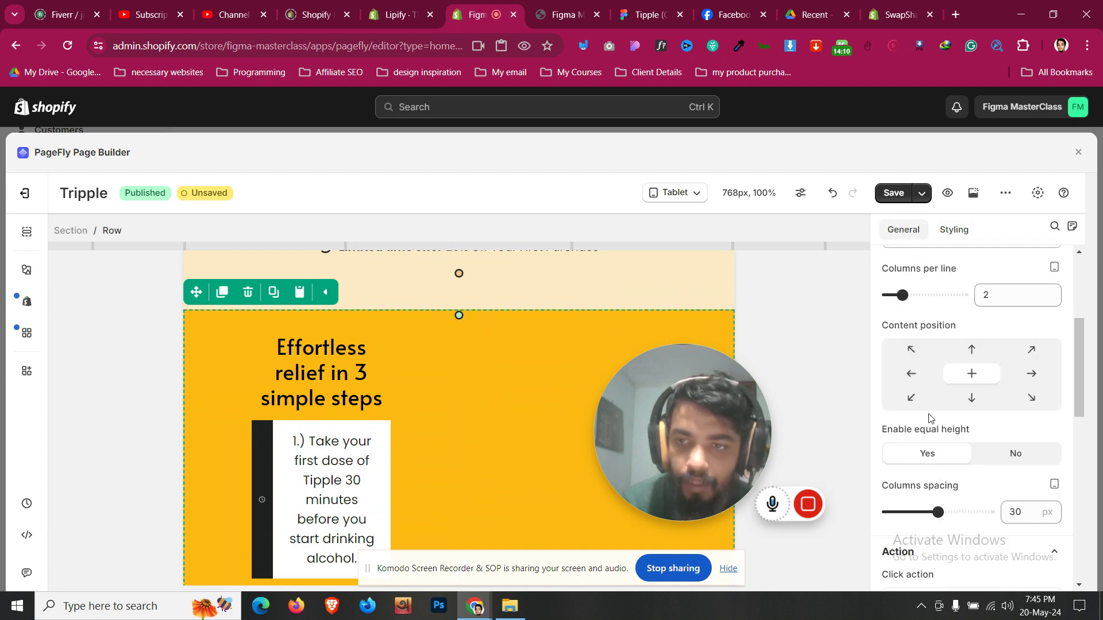
pyautogui.moveTo(888, 293); pyautogui.dragTo(886, 295)
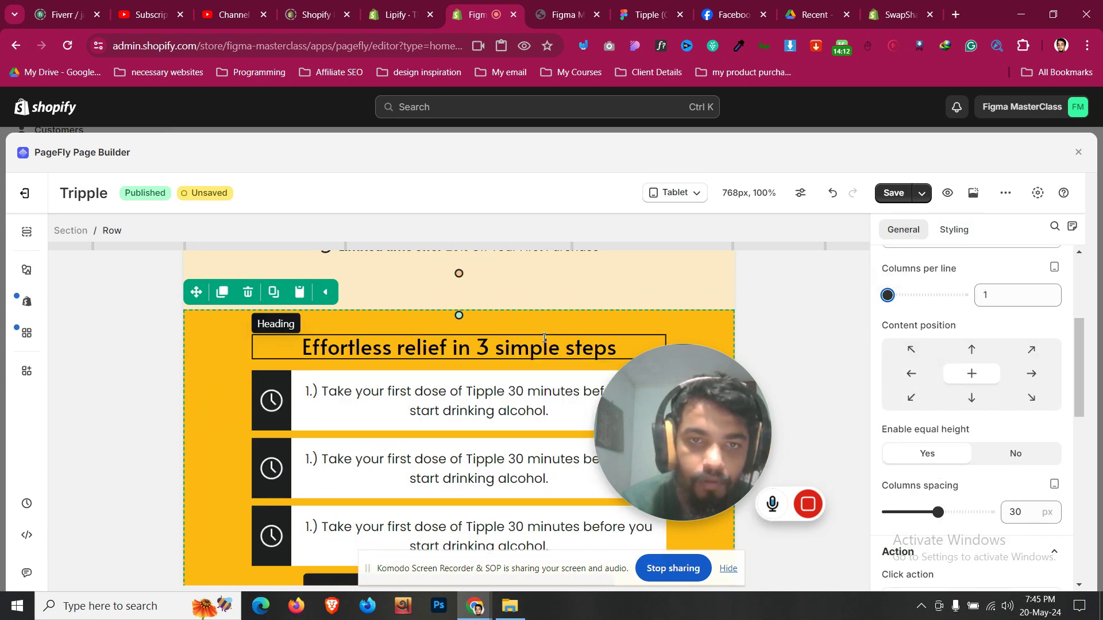
pyautogui.scroll(-5, 544, 337)
pyautogui.scroll(3, 394, 386)
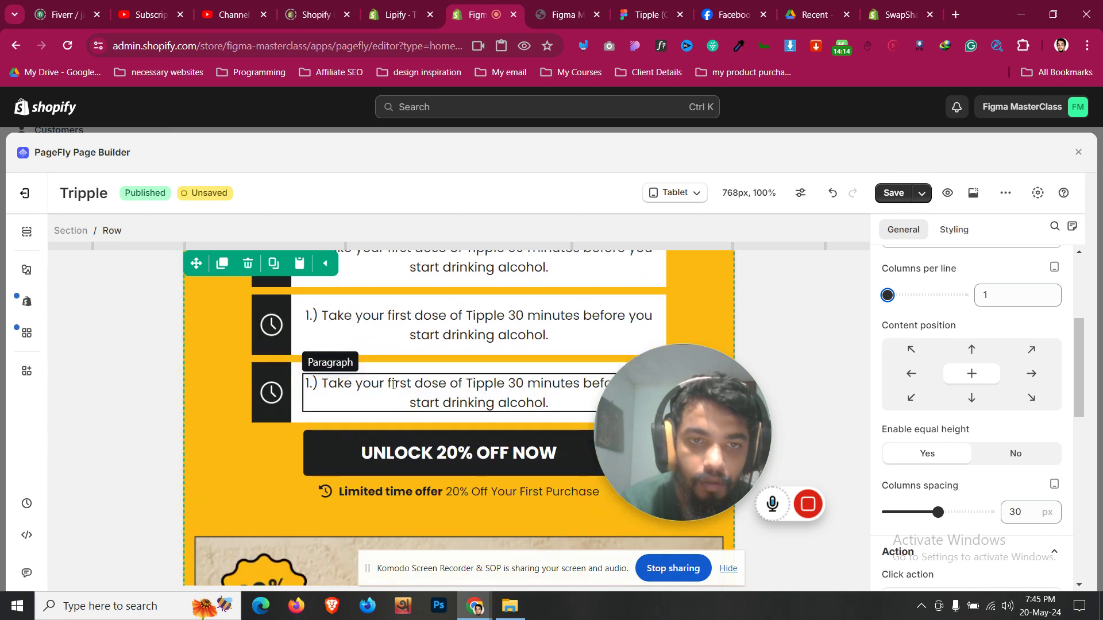
pyautogui.scroll(-6, 393, 385)
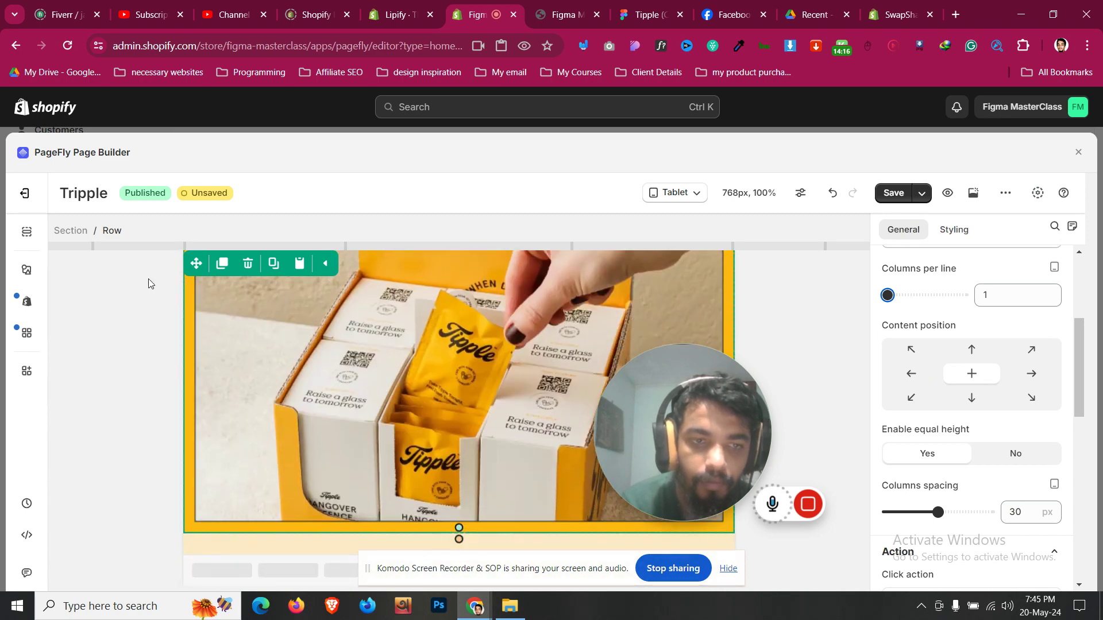
# - Set the left and right margins of the "Effortless relief" row to 0 px in the tablet view
pyautogui.click(70, 230)
pyautogui.click(954, 229)
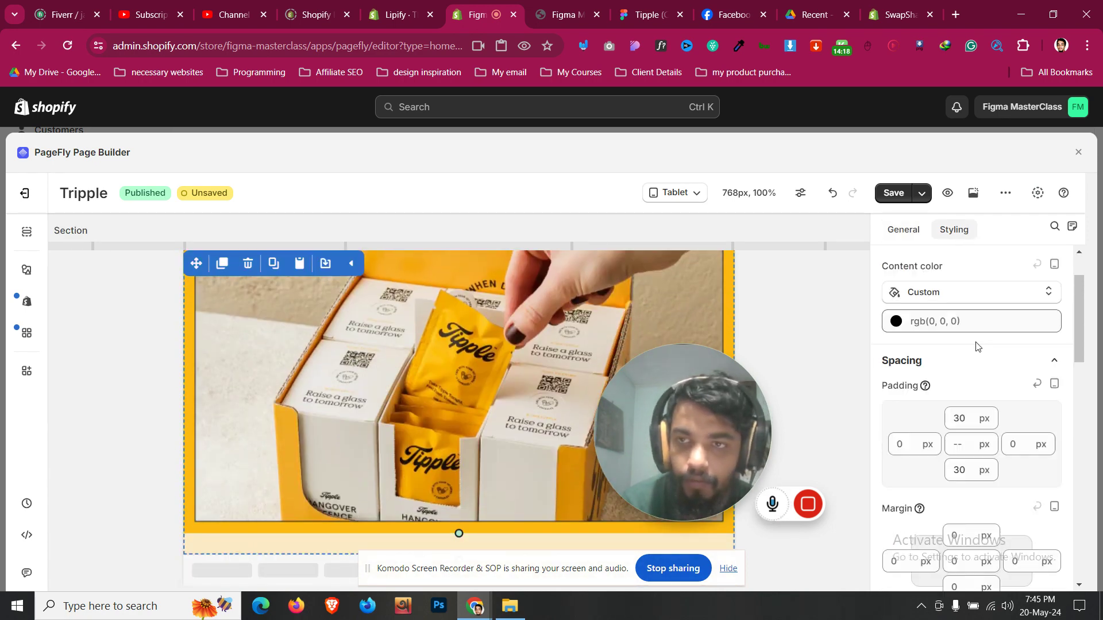
pyautogui.click(212, 529)
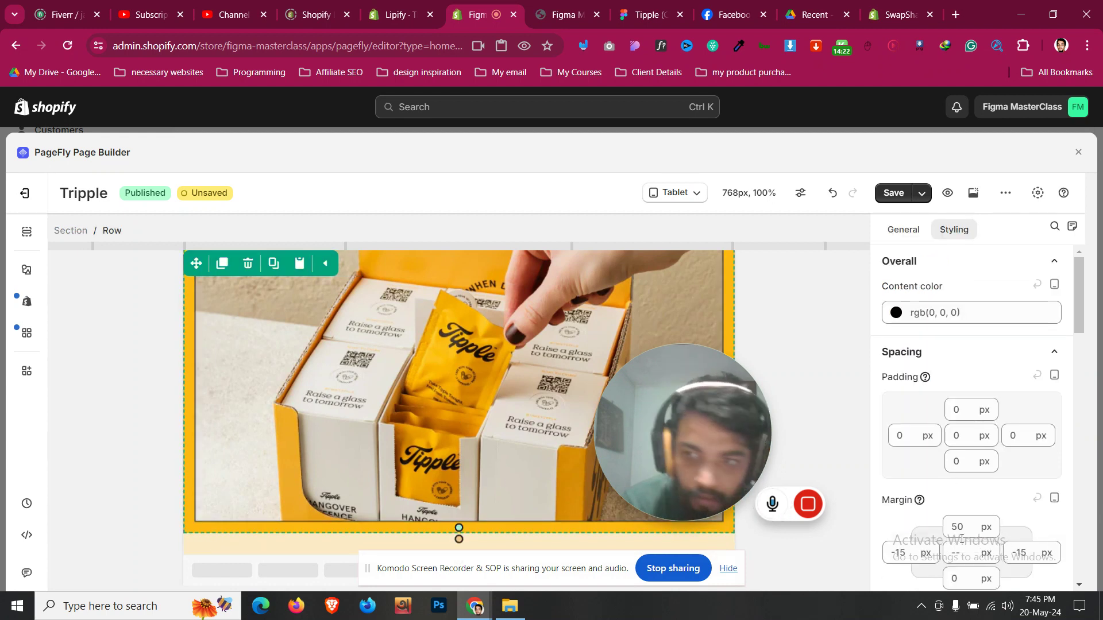
pyautogui.click(897, 553)
pyautogui.write('0')
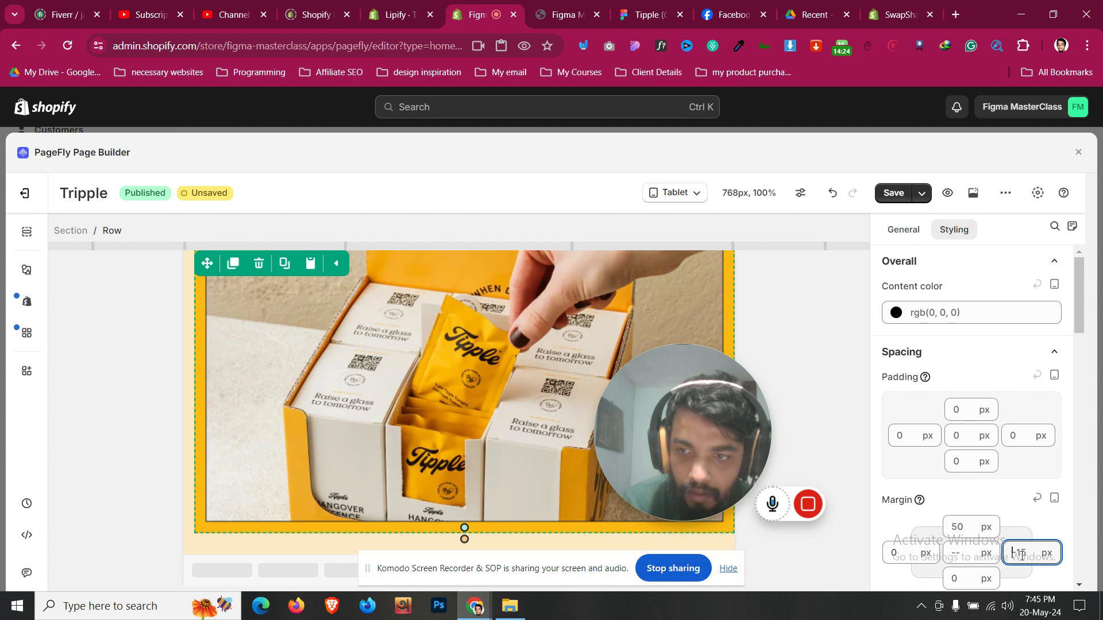
pyautogui.doubleClick(1017, 552)
pyautogui.write('0')
# - Set the top margin of the "Effortless relief" row to 20 px in the tablet view
pyautogui.scroll(3, 355, 392)
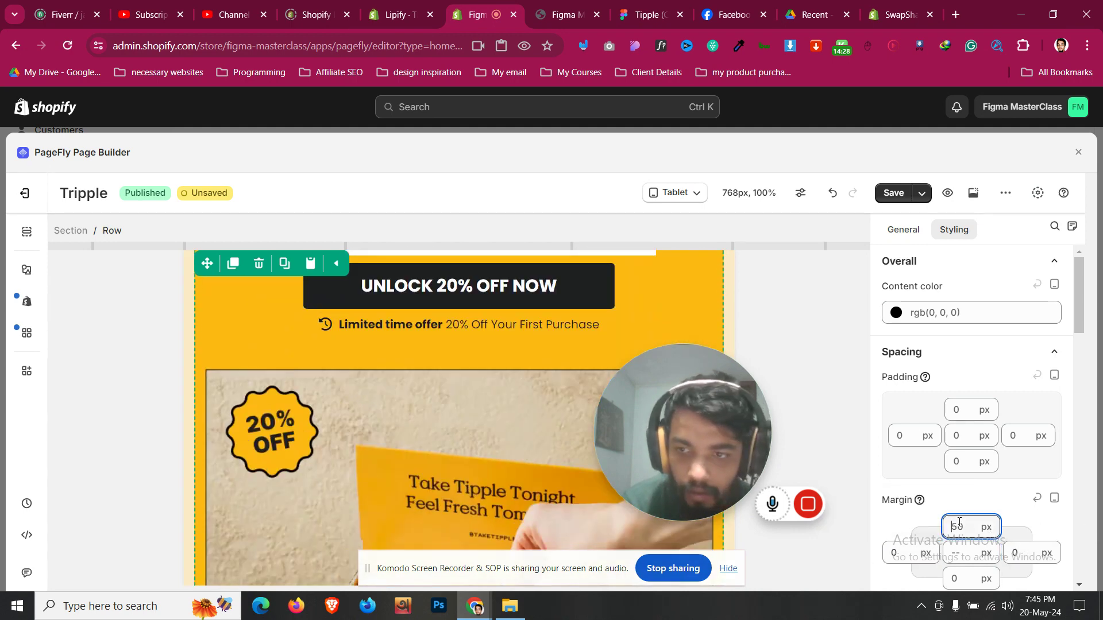
pyautogui.write('11')
pyautogui.press('BackSpace')
pyautogui.press('BackSpace')
pyautogui.write('20')
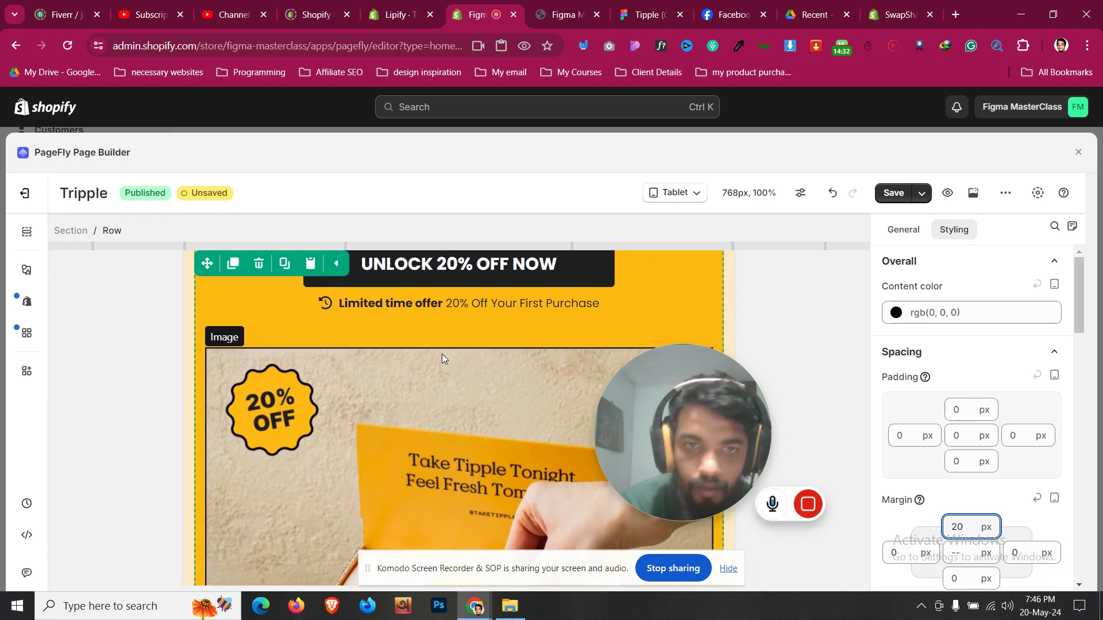
# - Check the spacing around the "UNLOCK 20% OFF NOW" row above "Effortless relief" and switch to the All devices view
pyautogui.click(451, 320)
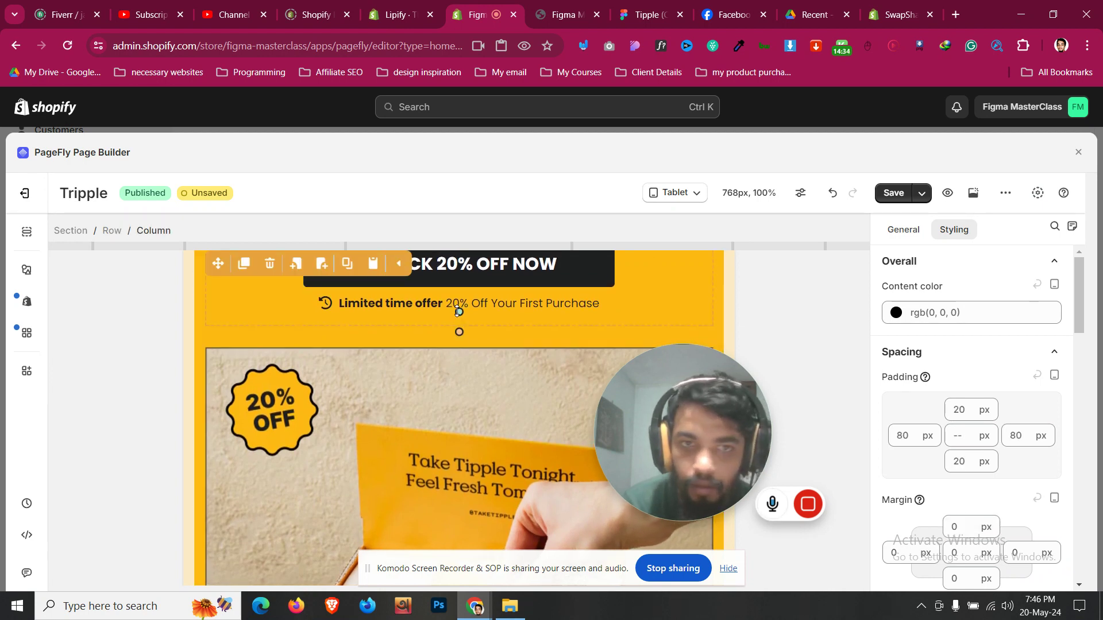
pyautogui.scroll(10, 294, 315)
pyautogui.scroll(-2, 294, 310)
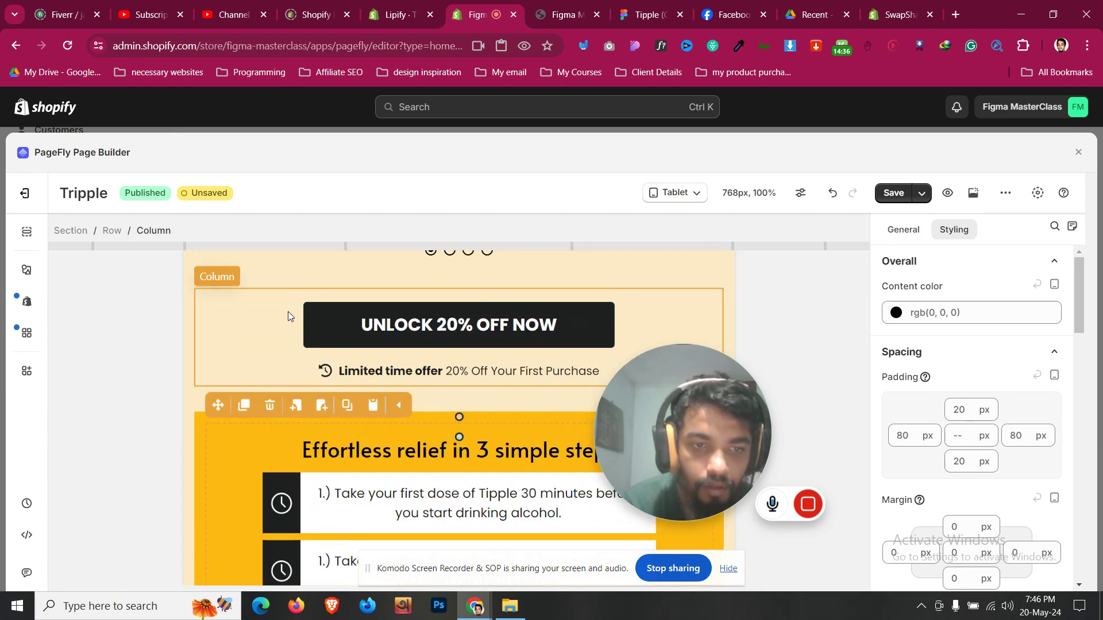
pyautogui.click(191, 361)
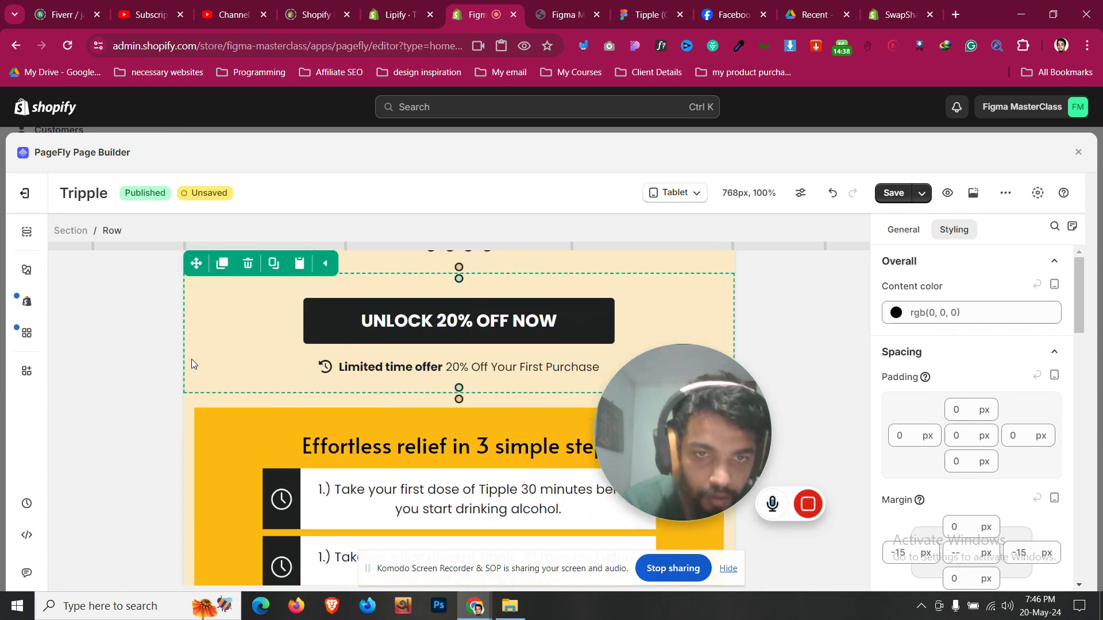
pyautogui.hotkey('ctrl', 'Down')
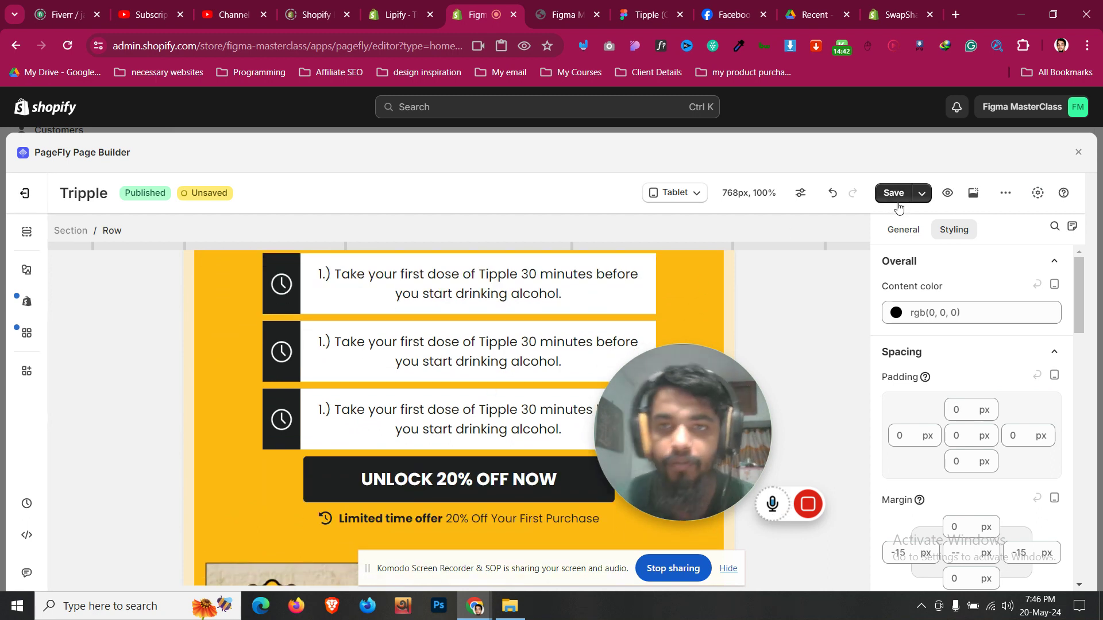
pyautogui.click(685, 195)
pyautogui.click(684, 221)
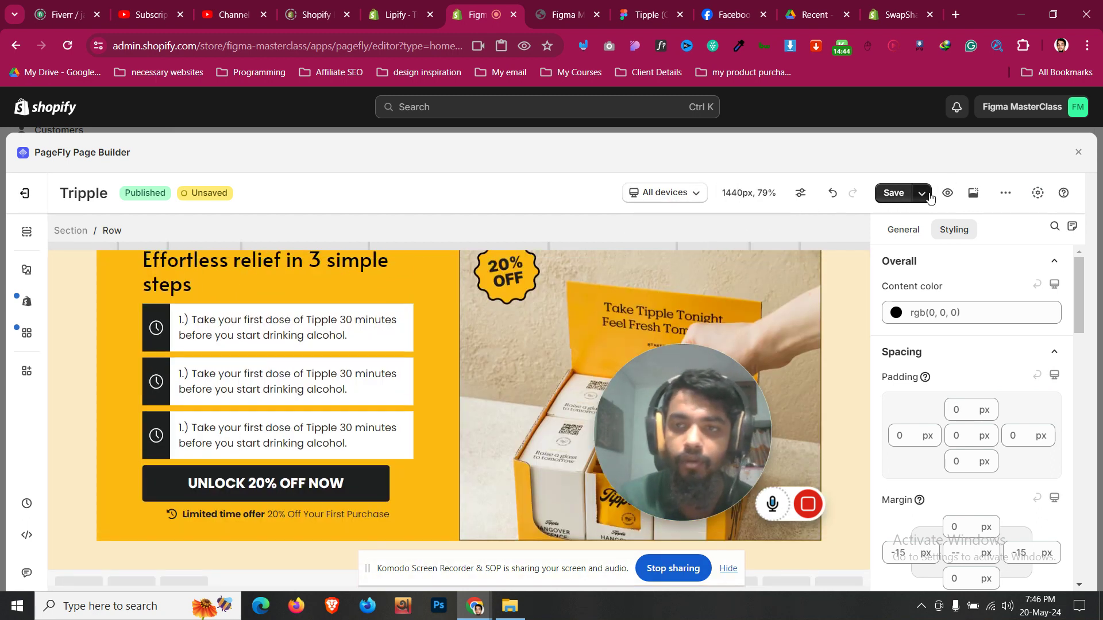
# - Switch to the Tipple design in Figma, select the desktop testimonials section and narrow the layer list to show its full width
pyautogui.click(660, 14)
pyautogui.scroll(-3, 524, 325)
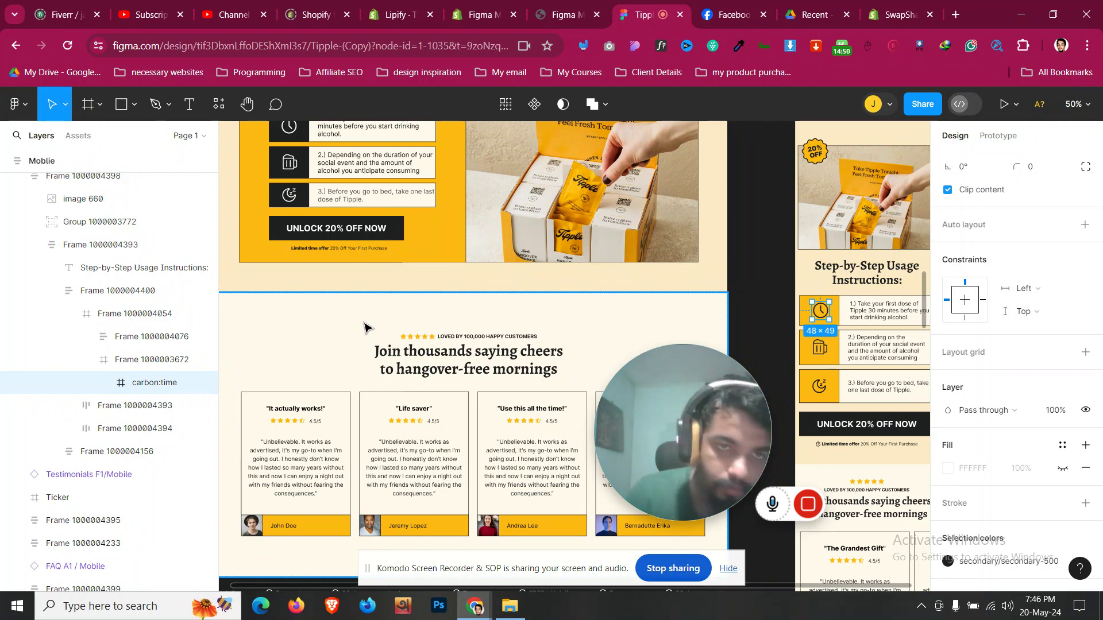
pyautogui.click(281, 313)
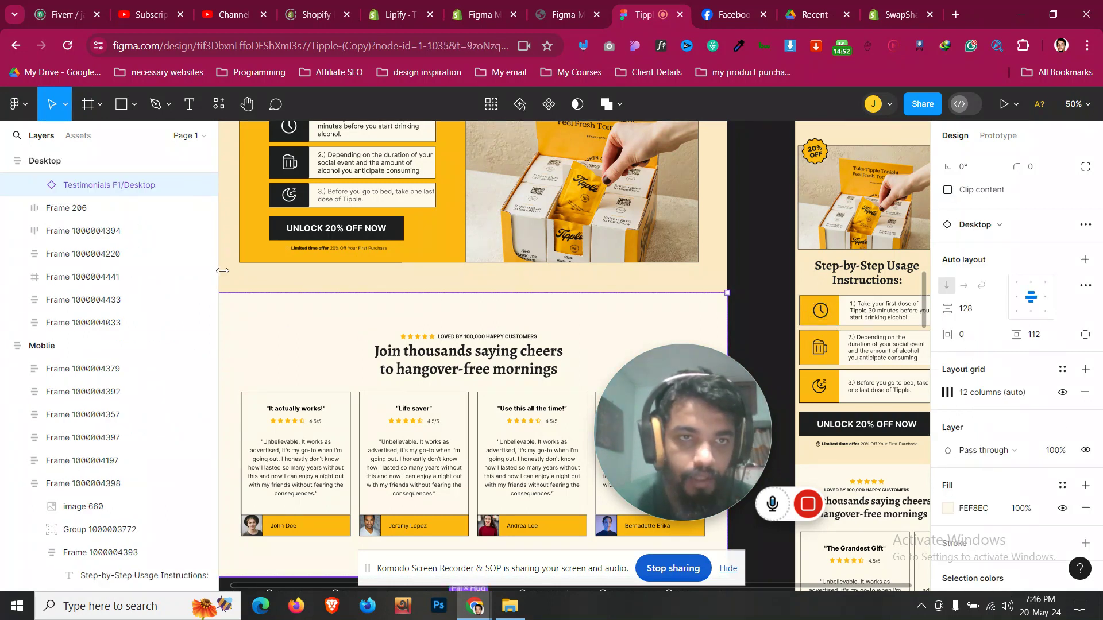
pyautogui.moveTo(210, 271); pyautogui.dragTo(181, 269)
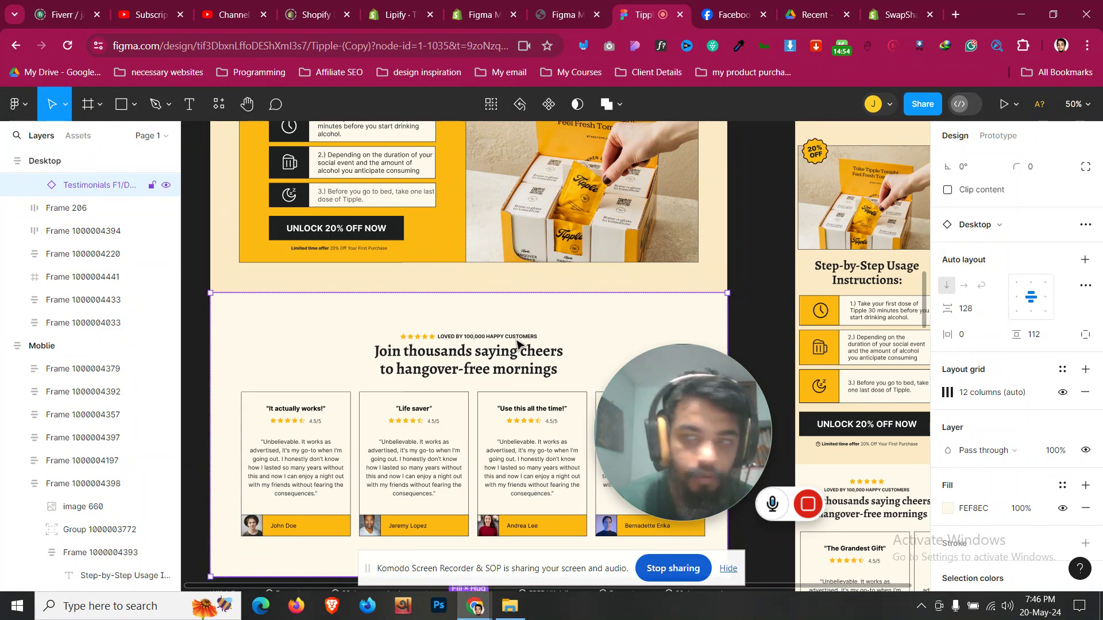
# - Examine the Figma desktop design from the testimonials down to the Frequently Asked Questions and return to the testimonials
pyautogui.scroll(-3, 443, 393)
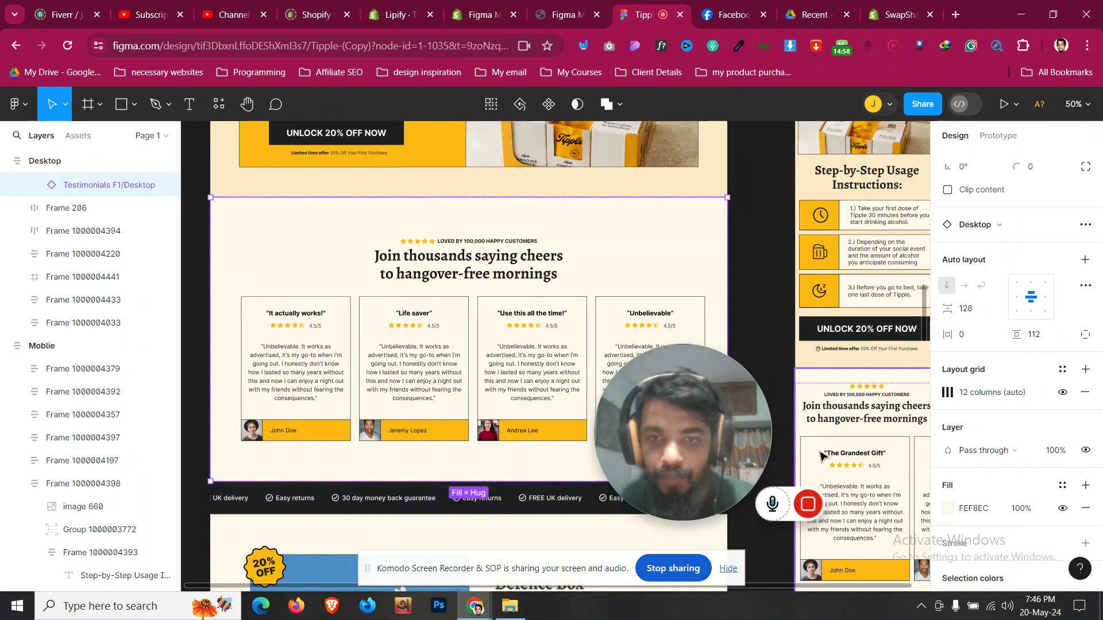
pyautogui.scroll(-7, 578, 369)
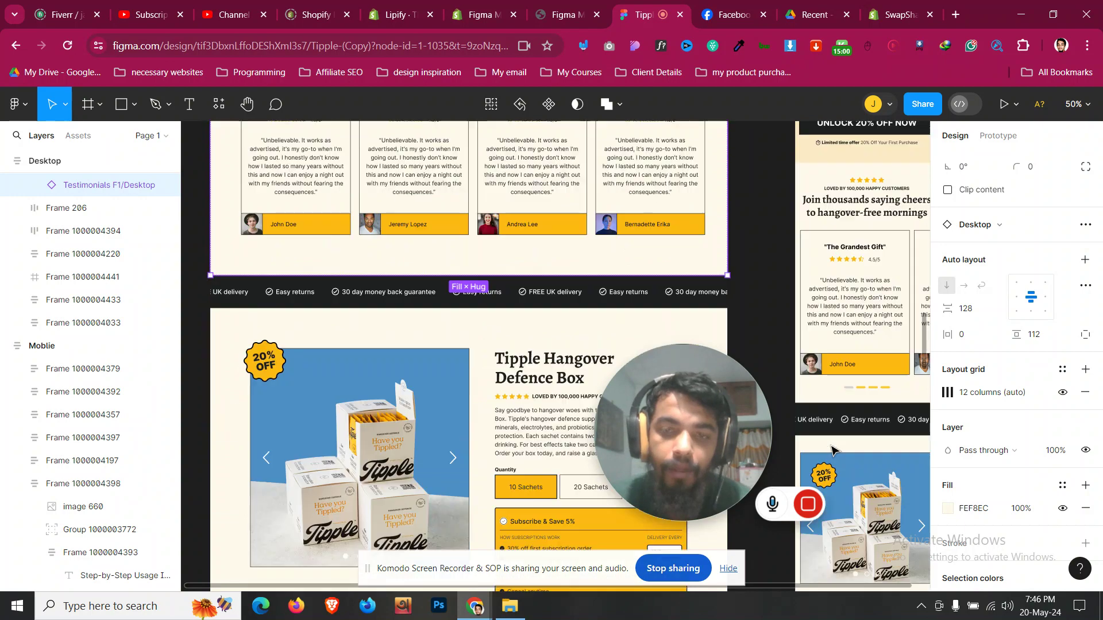
pyautogui.scroll(-4, 577, 370)
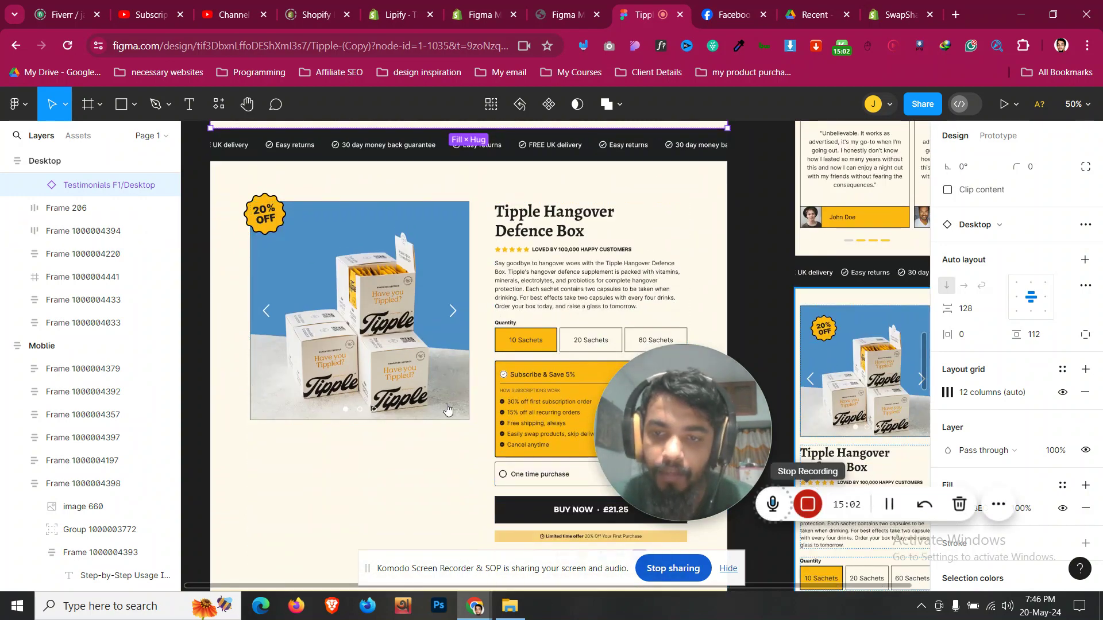
pyautogui.scroll(-3, 413, 408)
pyautogui.scroll(-2, 412, 407)
pyautogui.scroll(-13, 412, 407)
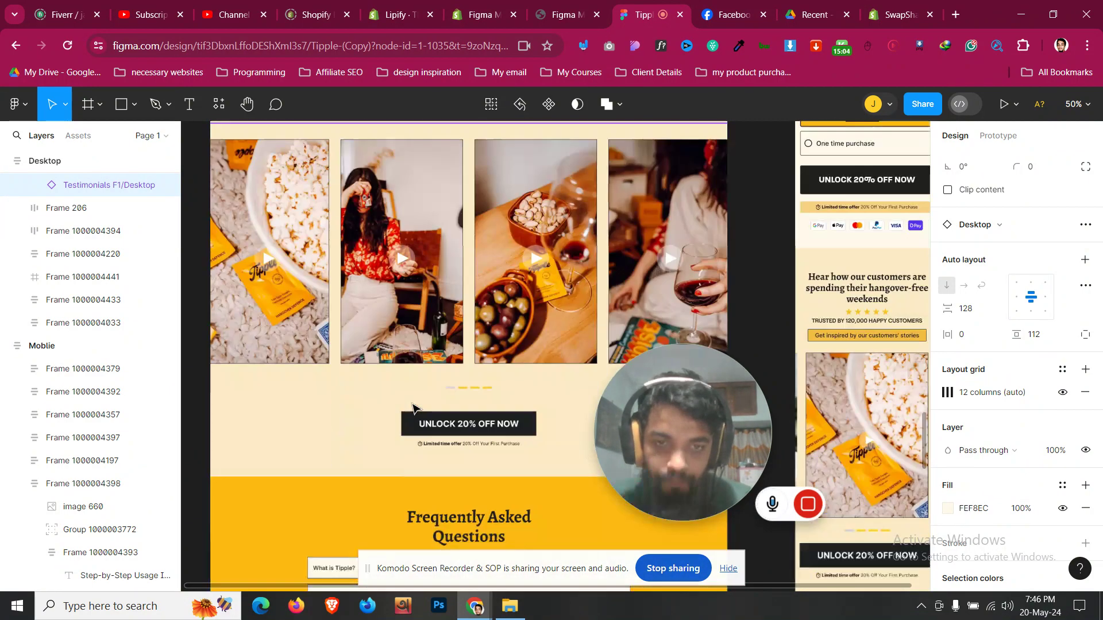
pyautogui.scroll(-2, 413, 394)
pyautogui.scroll(20, 415, 394)
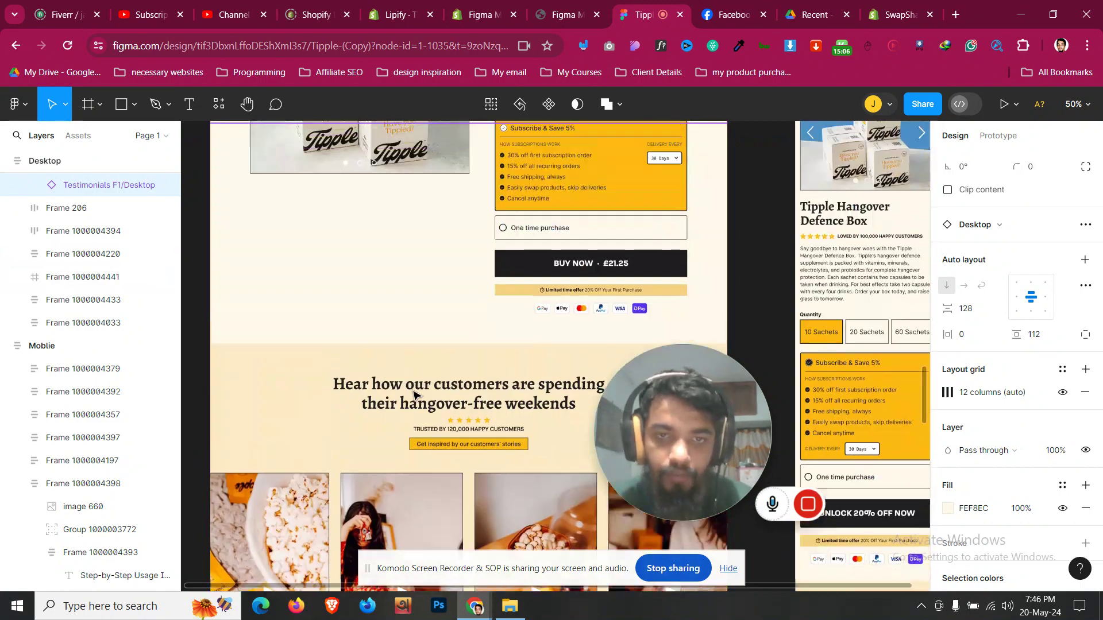
pyautogui.scroll(12, 416, 393)
pyautogui.scroll(-8, 419, 390)
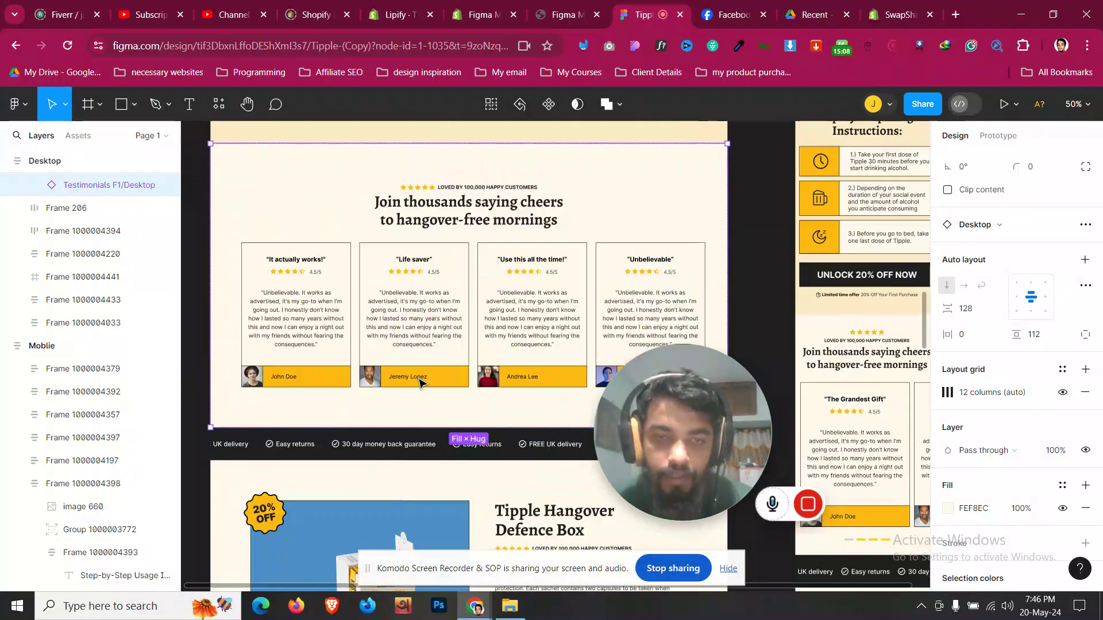
# - Review the Figma design from the "Tipple Hangover Defence Box" section through the footer and return to the "Join thousands saying cheers" section
pyautogui.scroll(-7, 424, 395)
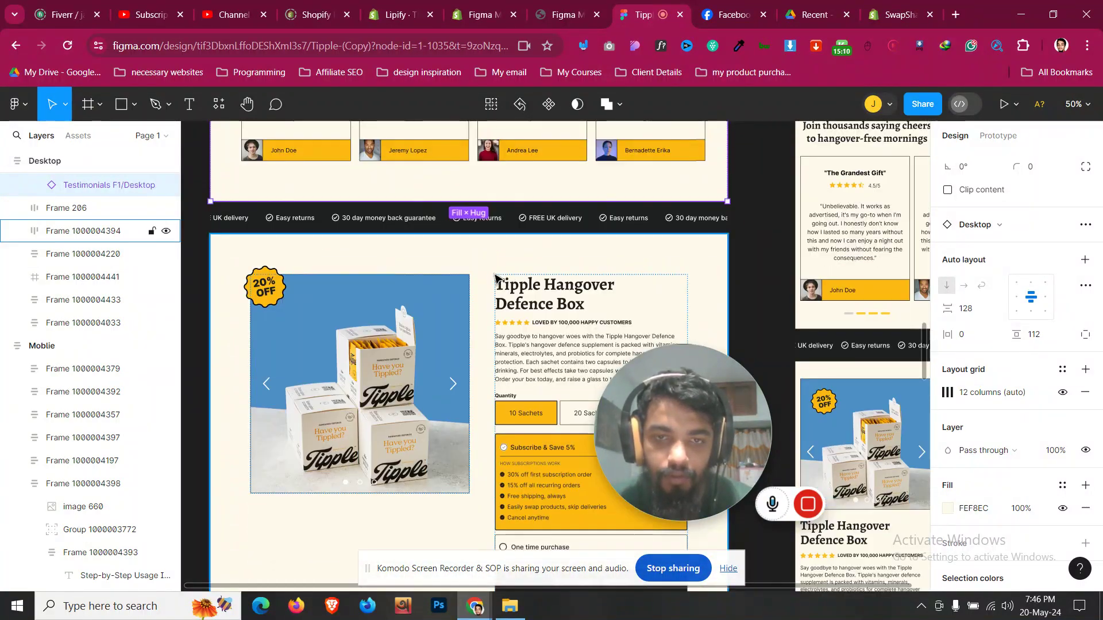
pyautogui.scroll(-12, 480, 296)
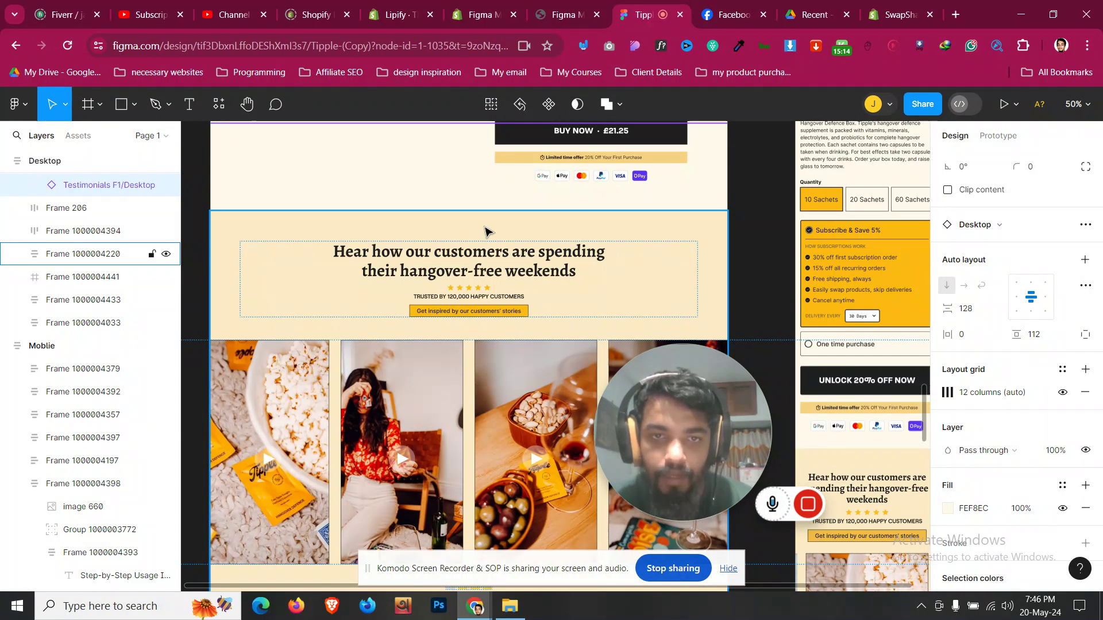
pyautogui.scroll(-3, 485, 231)
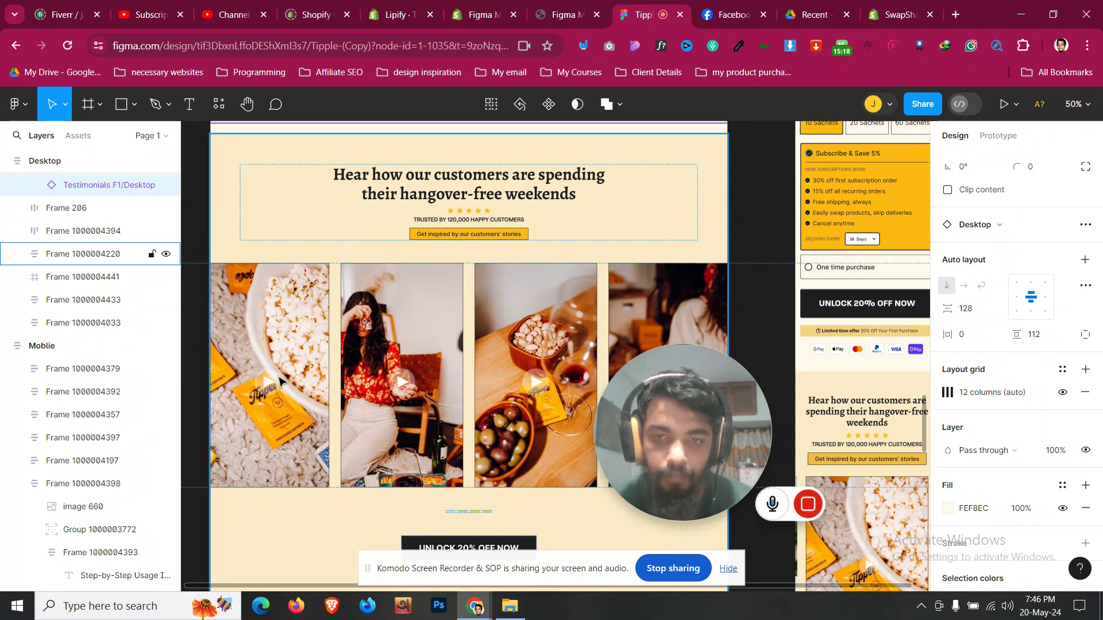
pyautogui.scroll(-8, 281, 381)
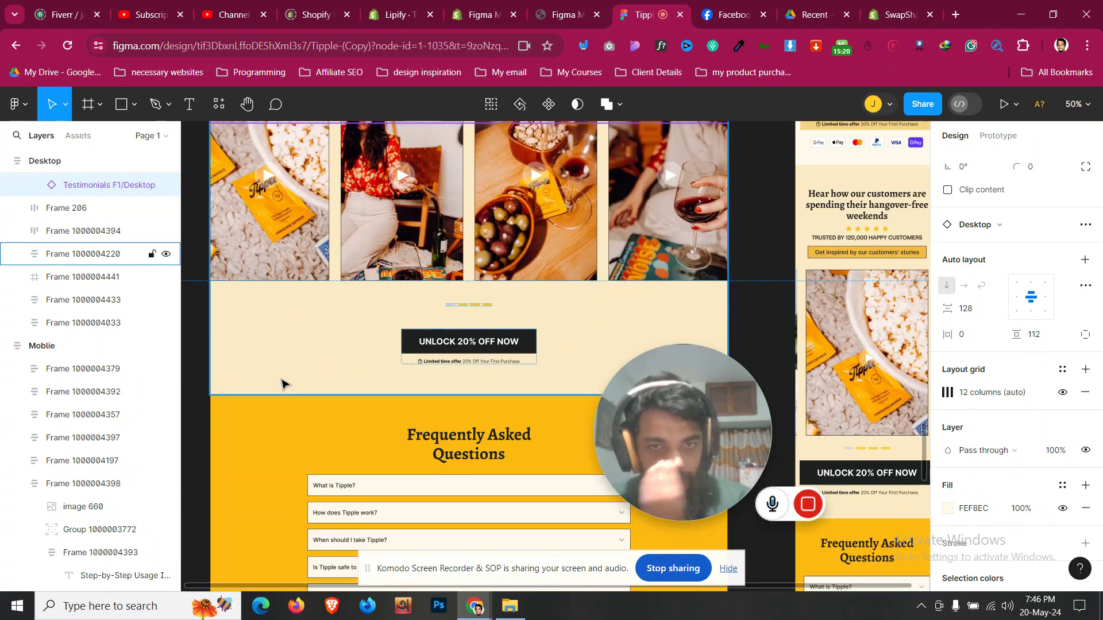
pyautogui.scroll(-20, 293, 373)
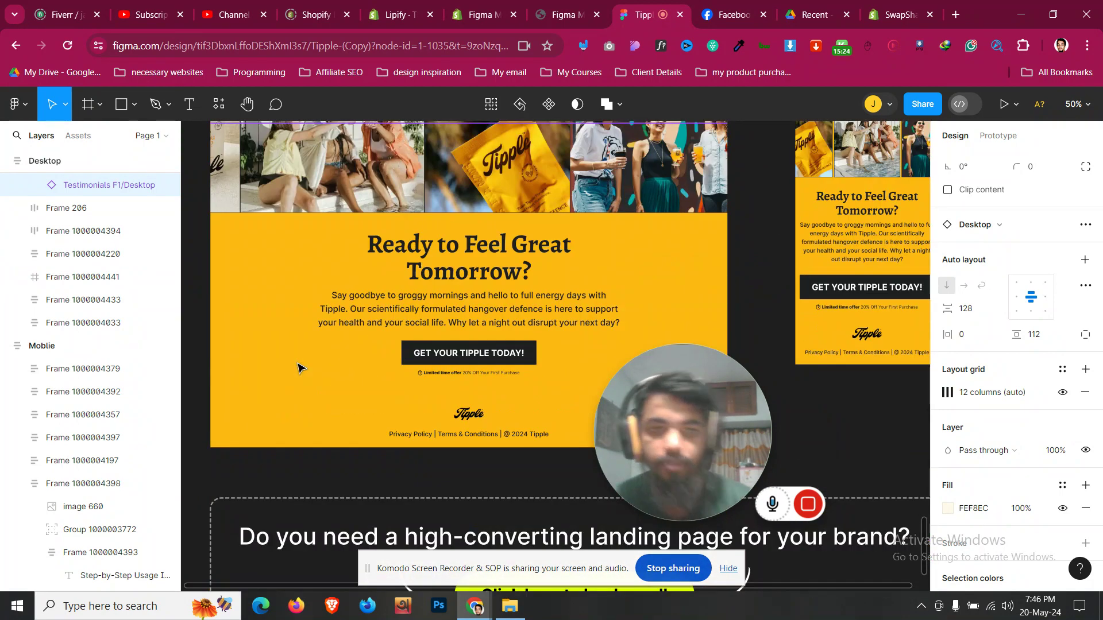
pyautogui.scroll(3, 326, 411)
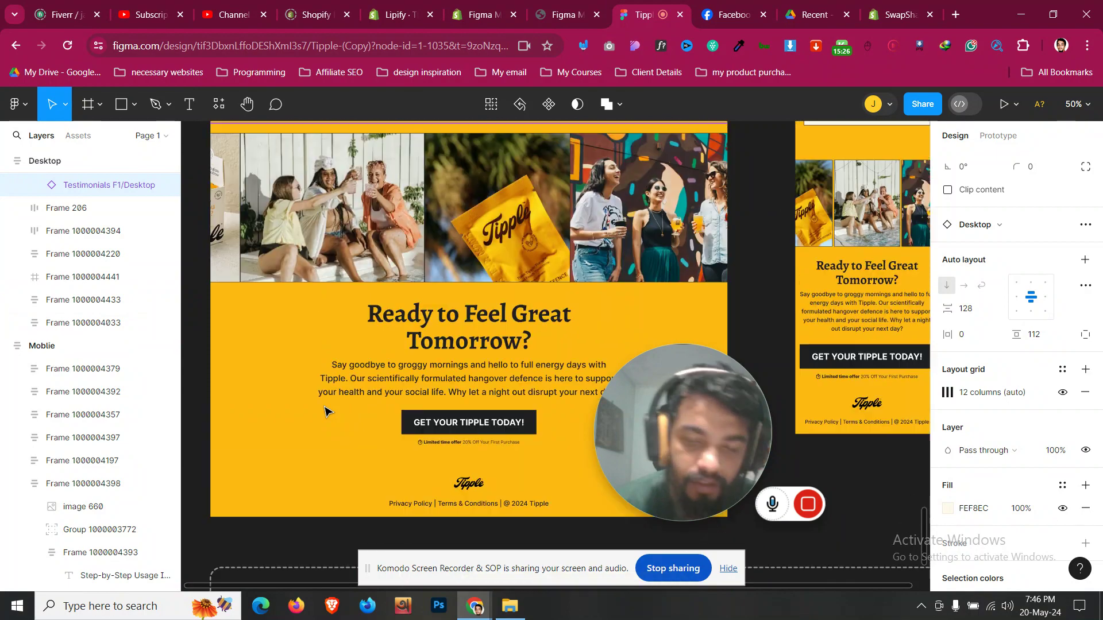
pyautogui.scroll(15, 326, 412)
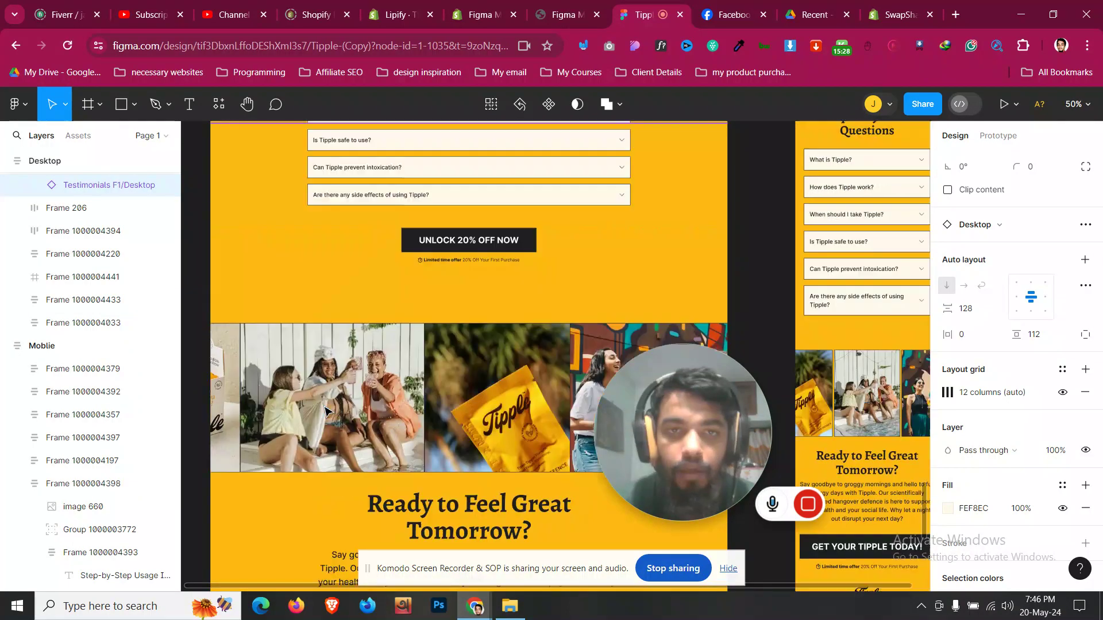
pyautogui.scroll(15, 325, 411)
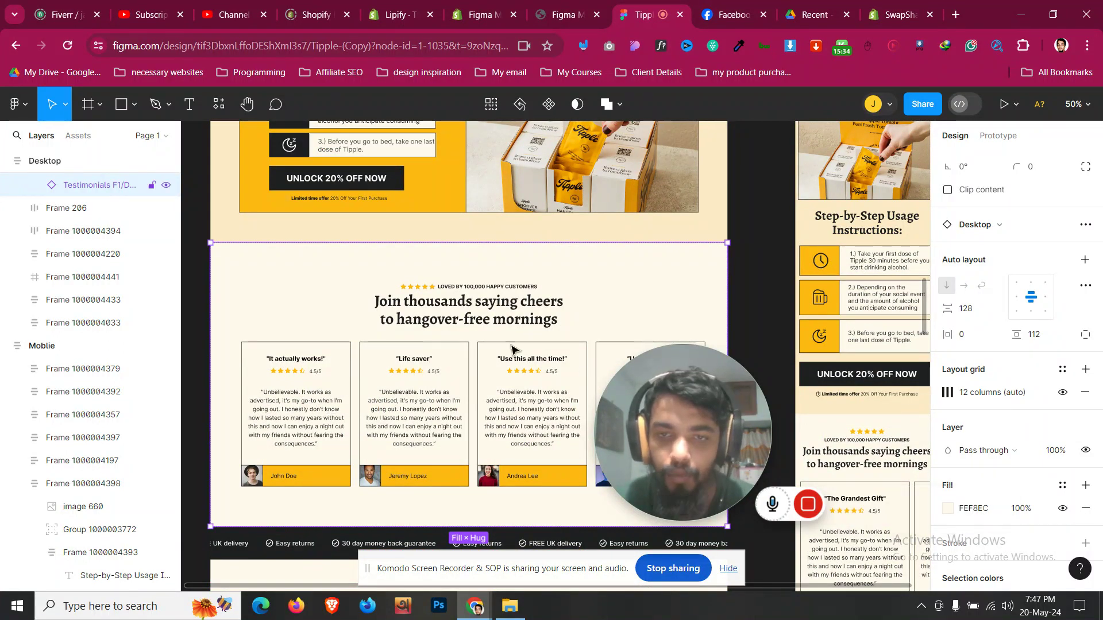
pyautogui.scroll(1, 478, 320)
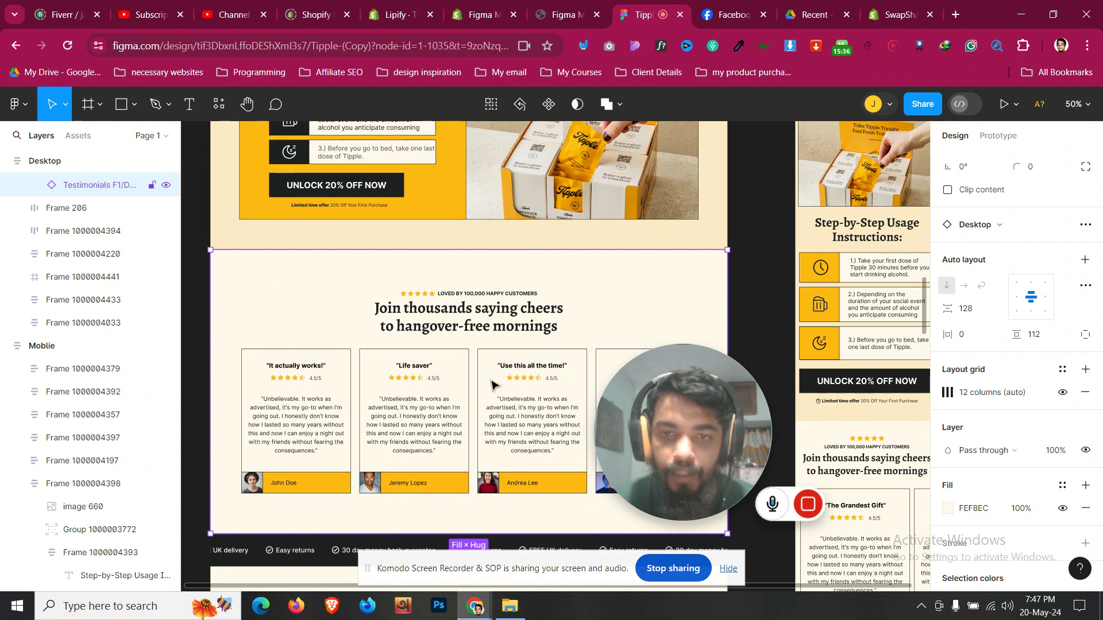